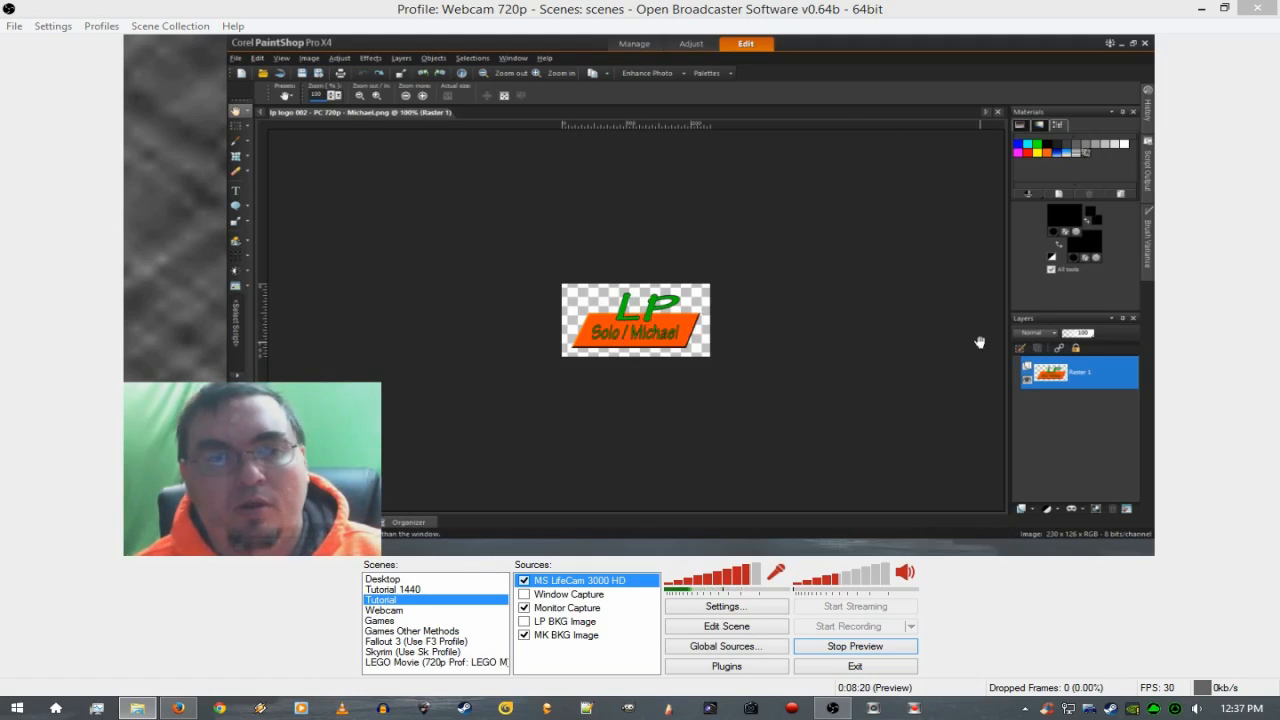
# Try enlarging the logo's canvas to 260 × 156 pixels with centred placement, and undo the resize.
pyautogui.moveTo(1089, 382)
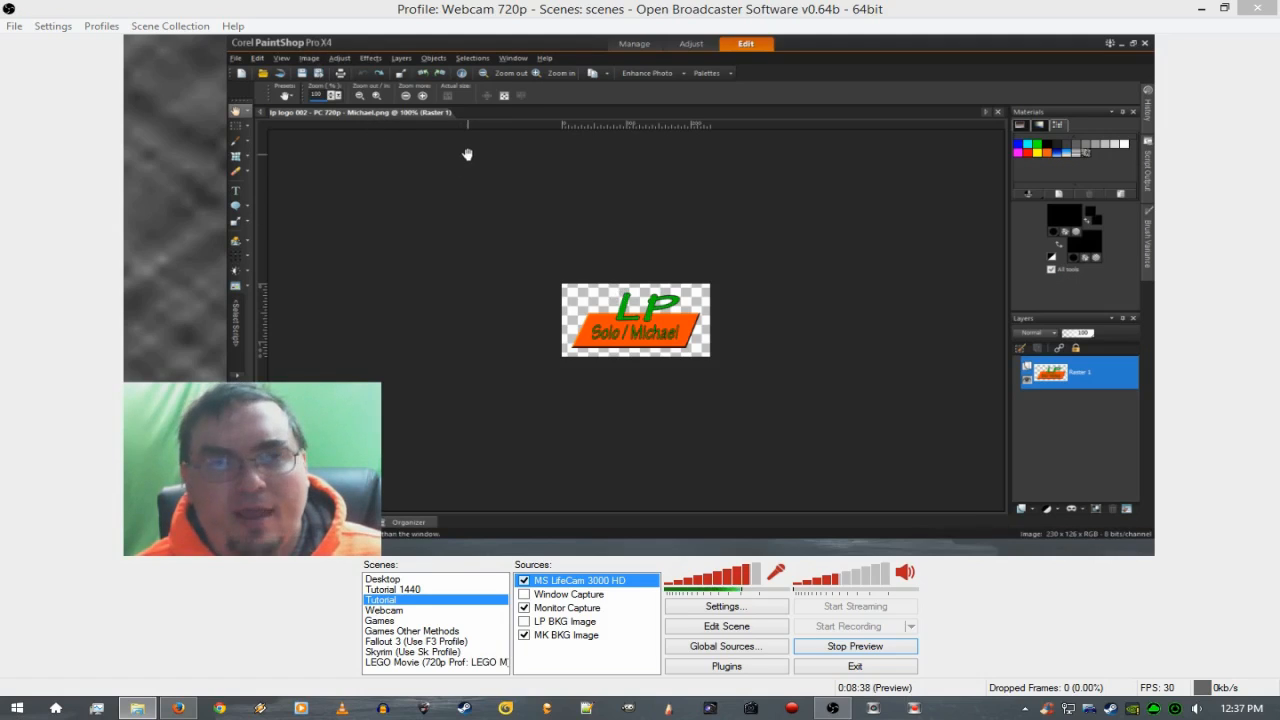
pyautogui.click(309, 58)
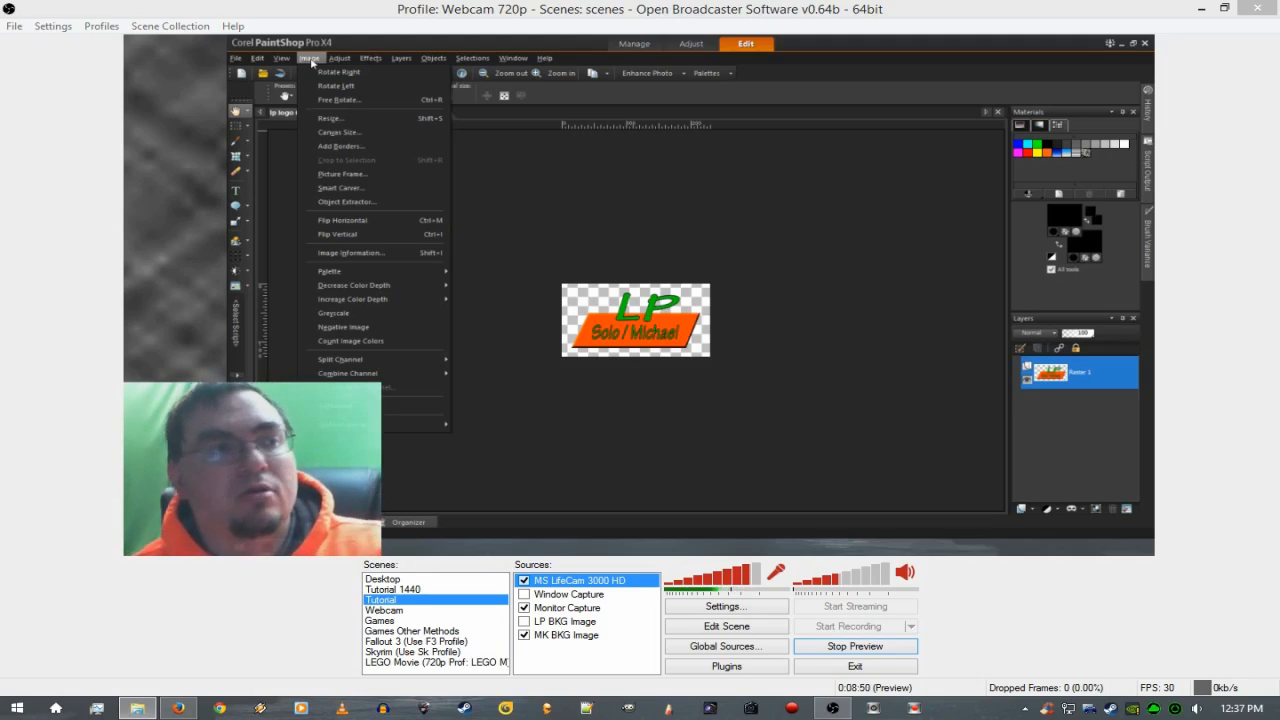
pyautogui.click(332, 133)
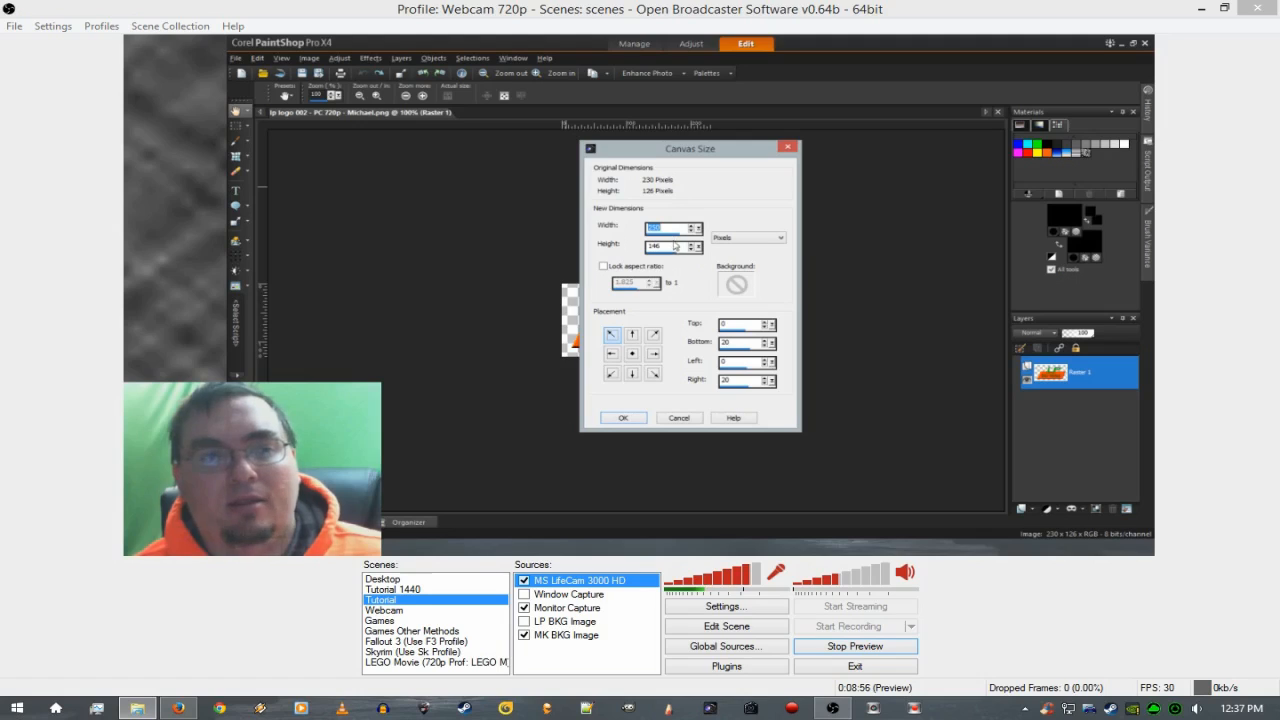
pyautogui.click(632, 355)
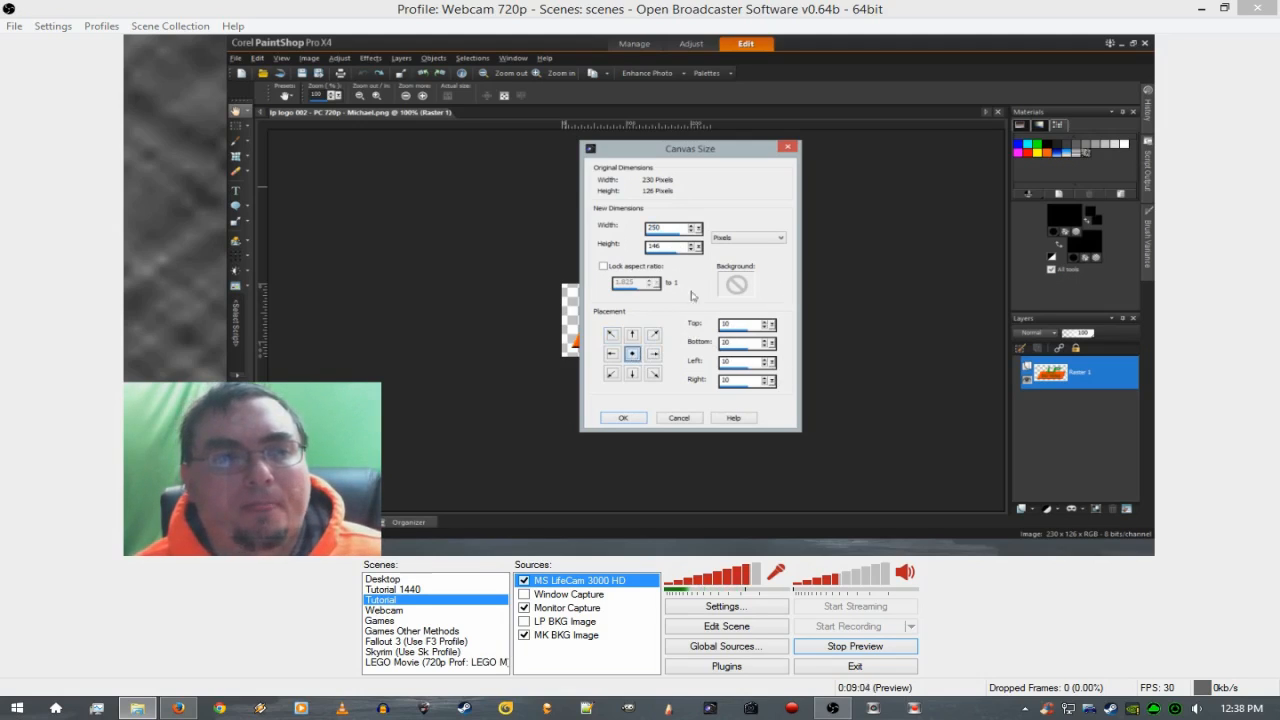
pyautogui.click(694, 227)
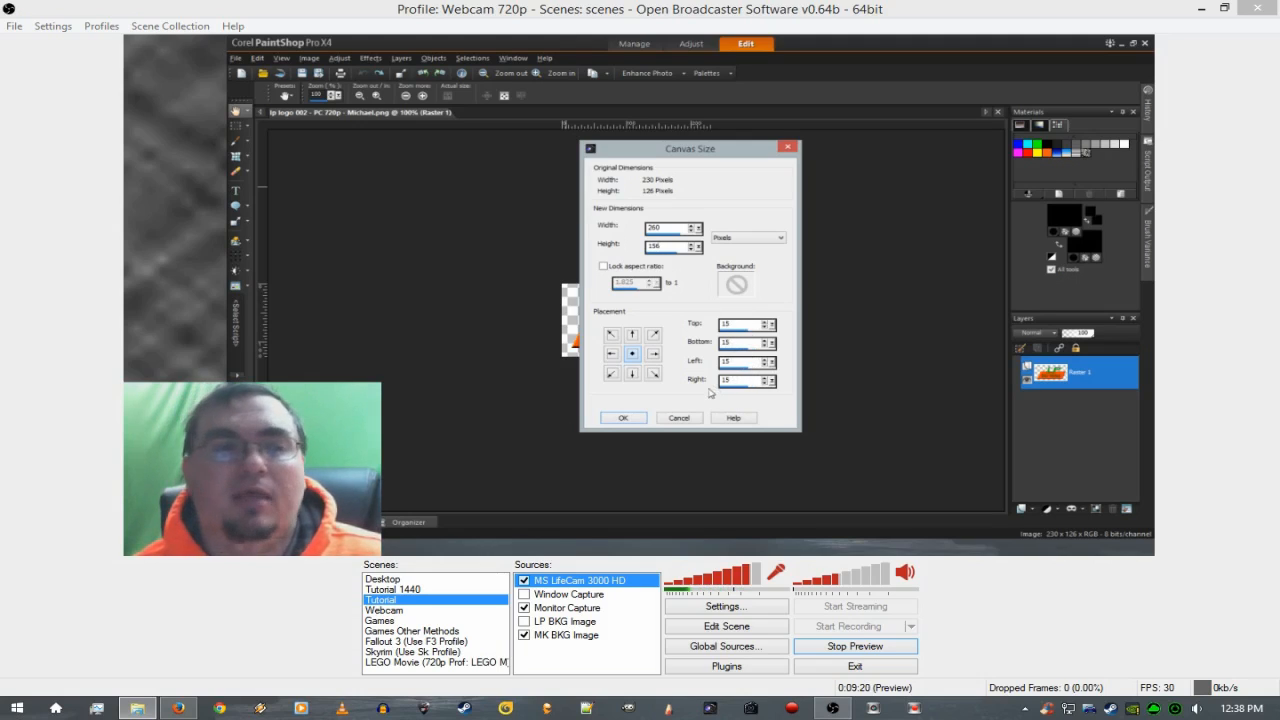
pyautogui.click(623, 418)
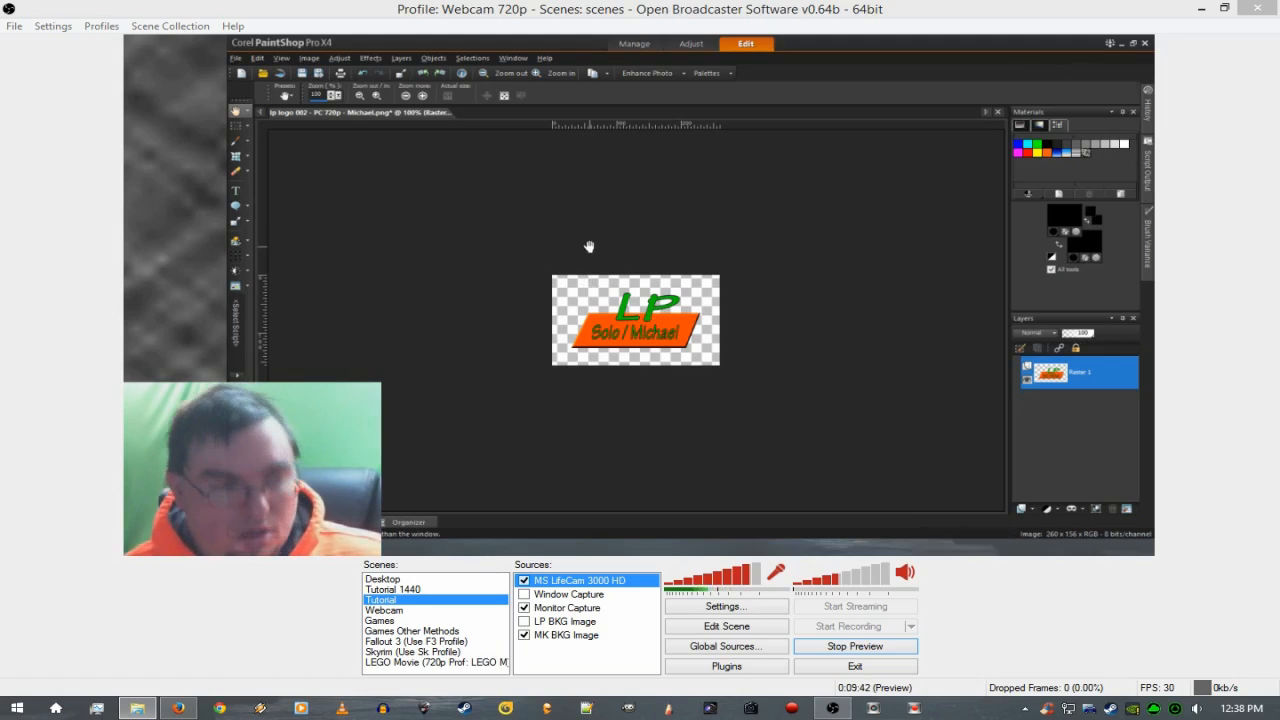
pyautogui.hotkey('ctrl', 'z')
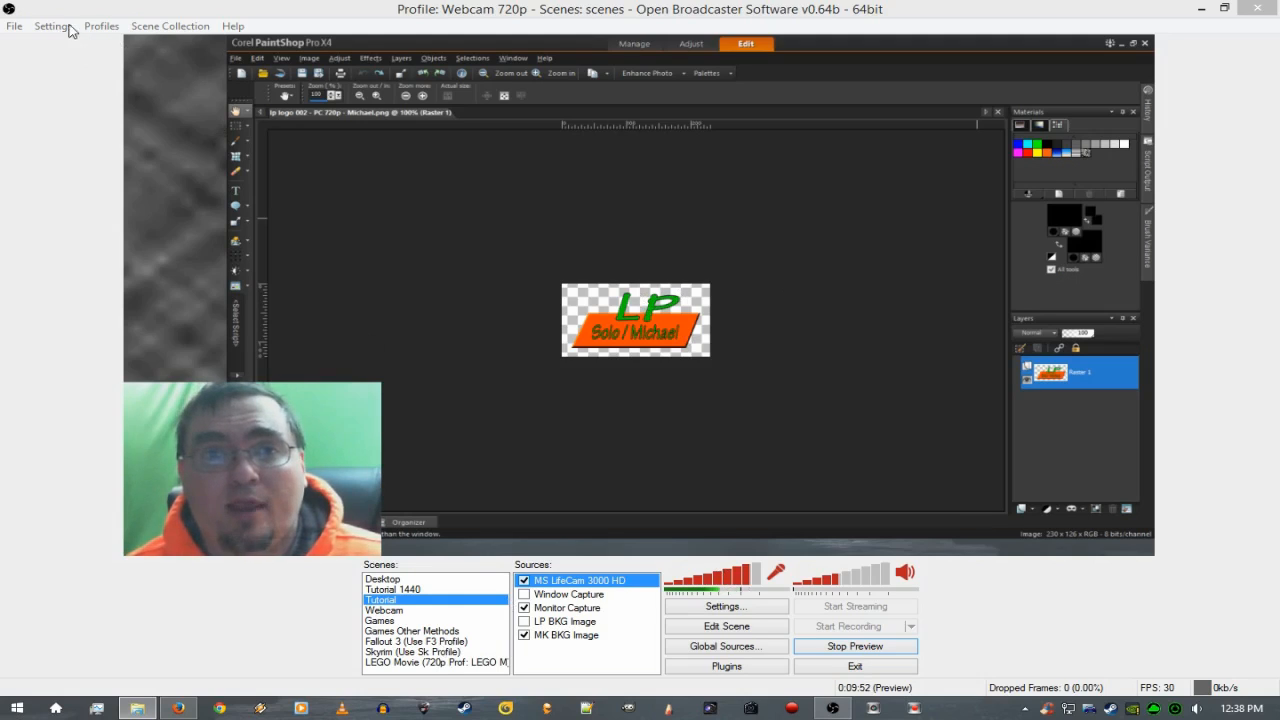
# Stop the stream preview and create a new profile named tutorial 720p.
pyautogui.click(866, 648)
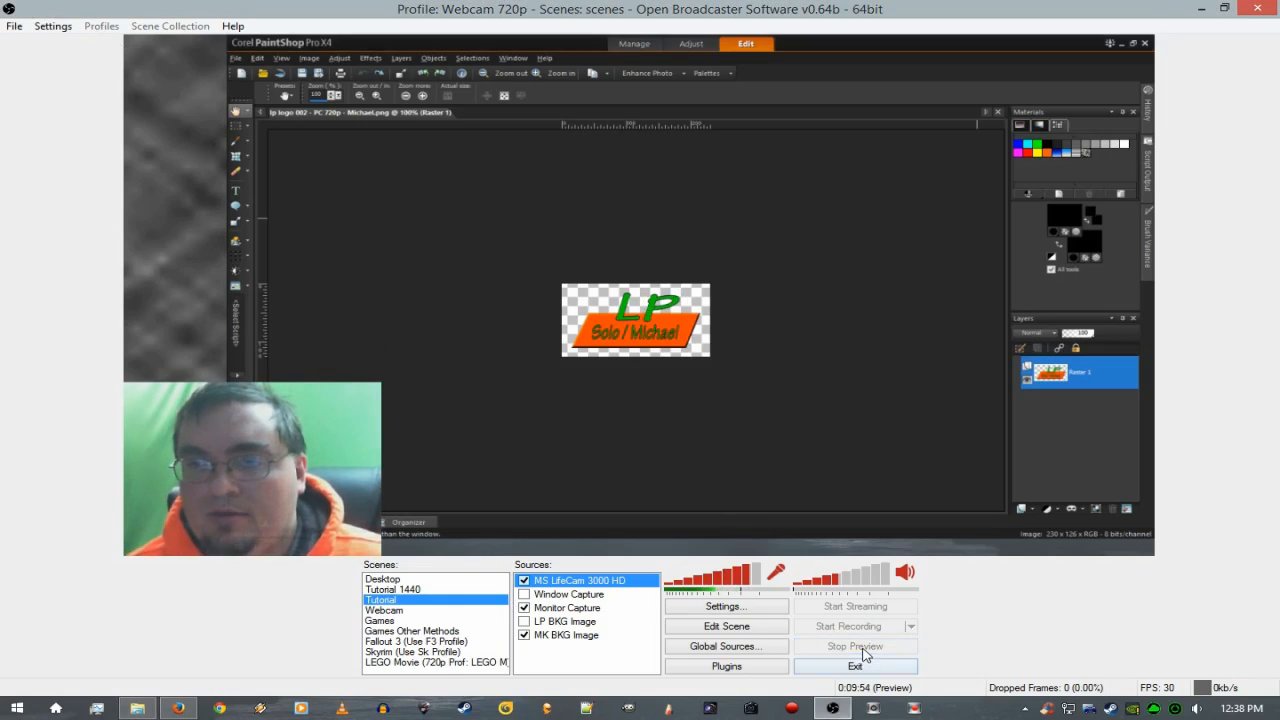
pyautogui.click(100, 27)
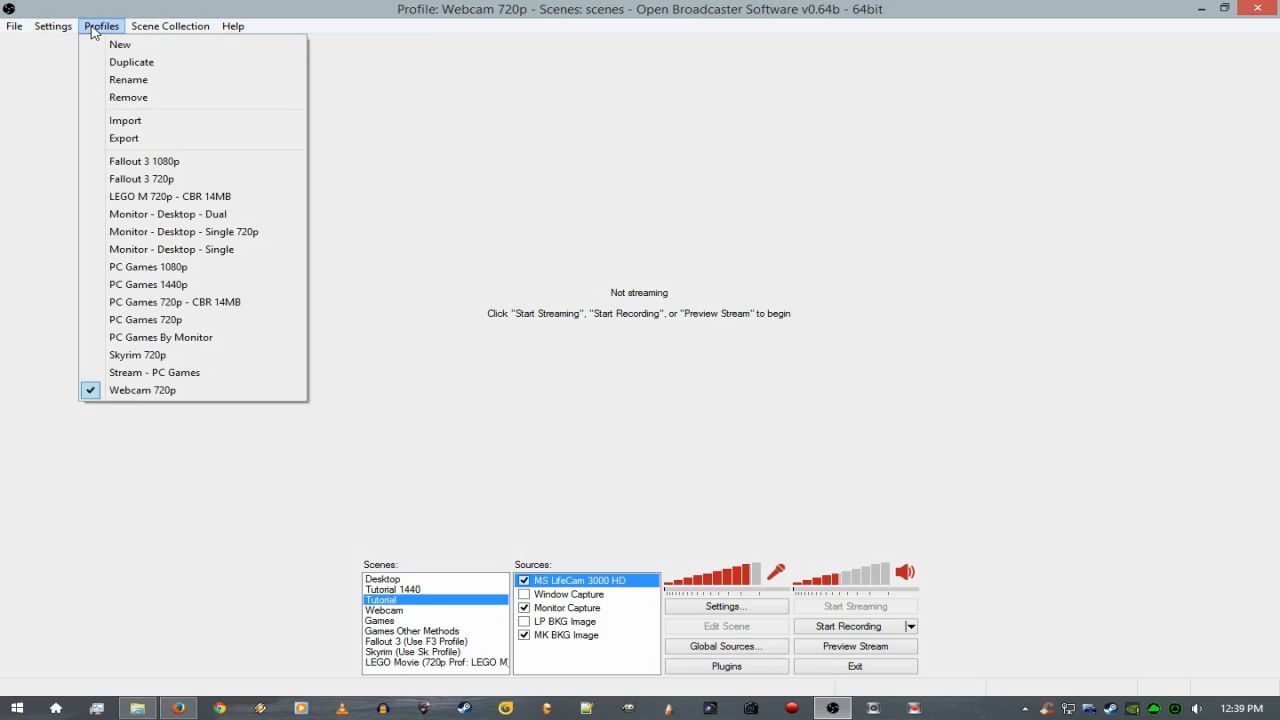
pyautogui.click(118, 44)
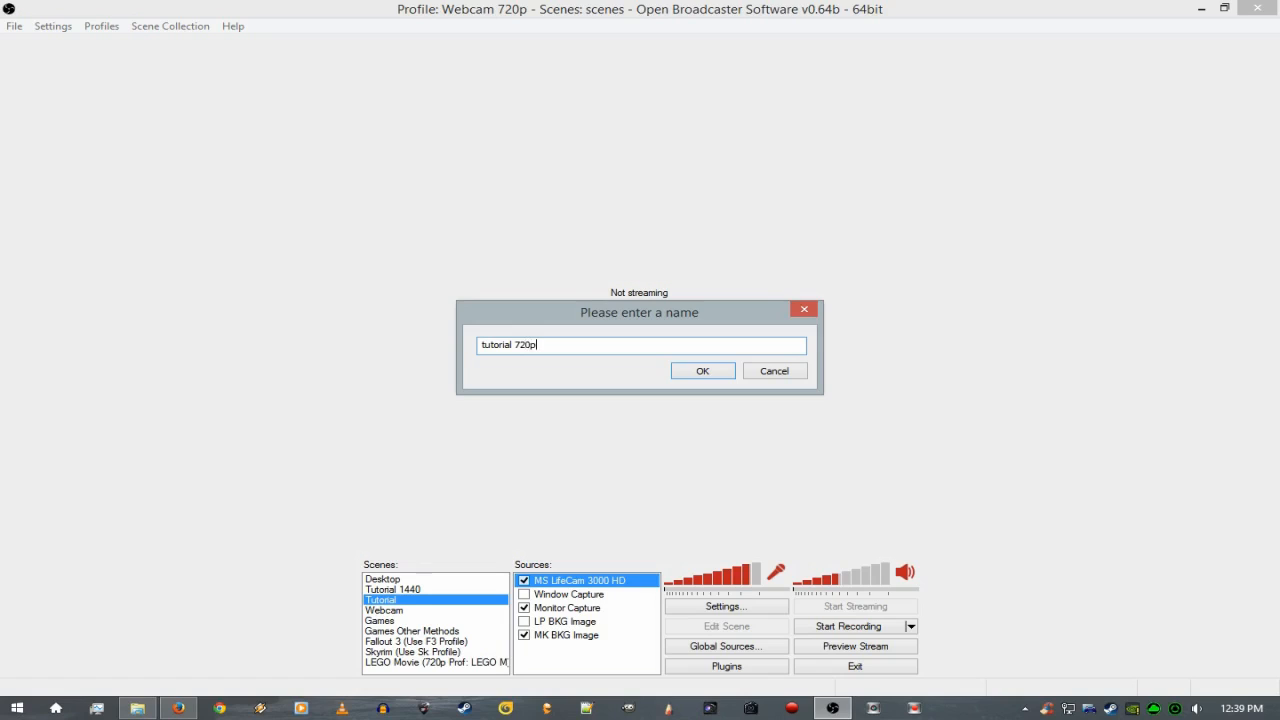
pyautogui.click(712, 371)
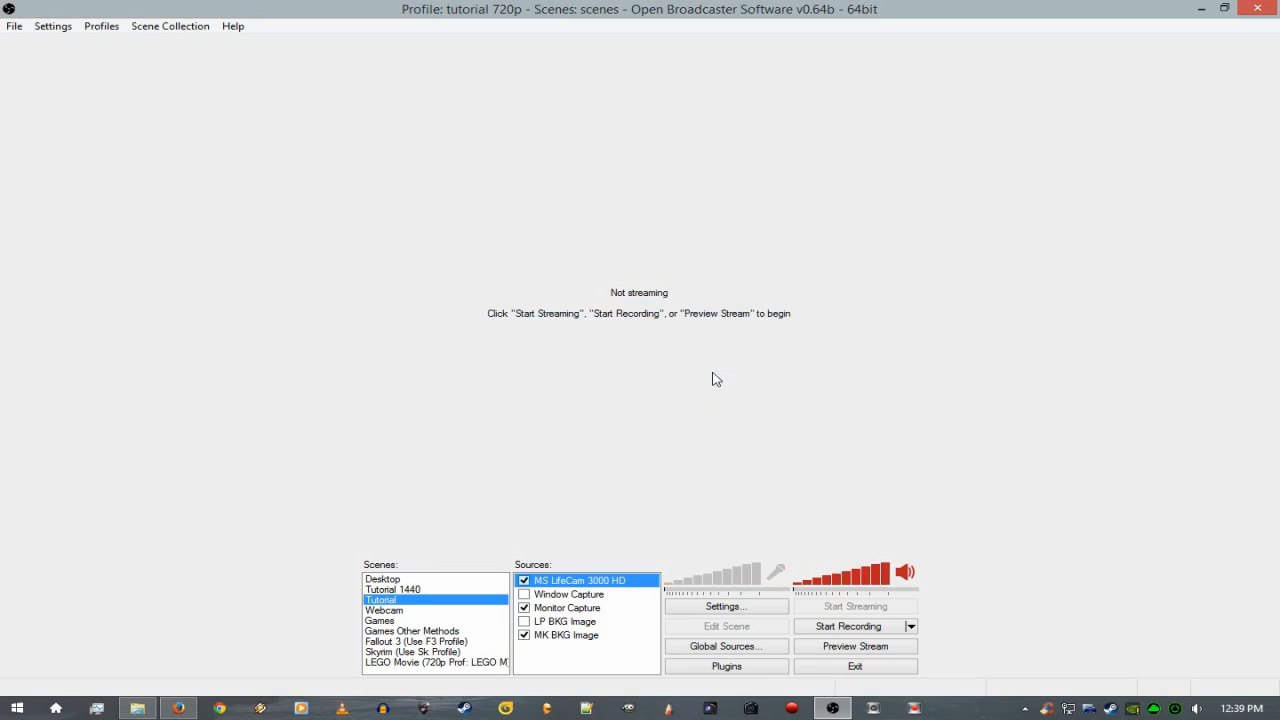
# Set the profile's maximum video encoding bitrate to 8500 kb/s.
pyautogui.click(58, 26)
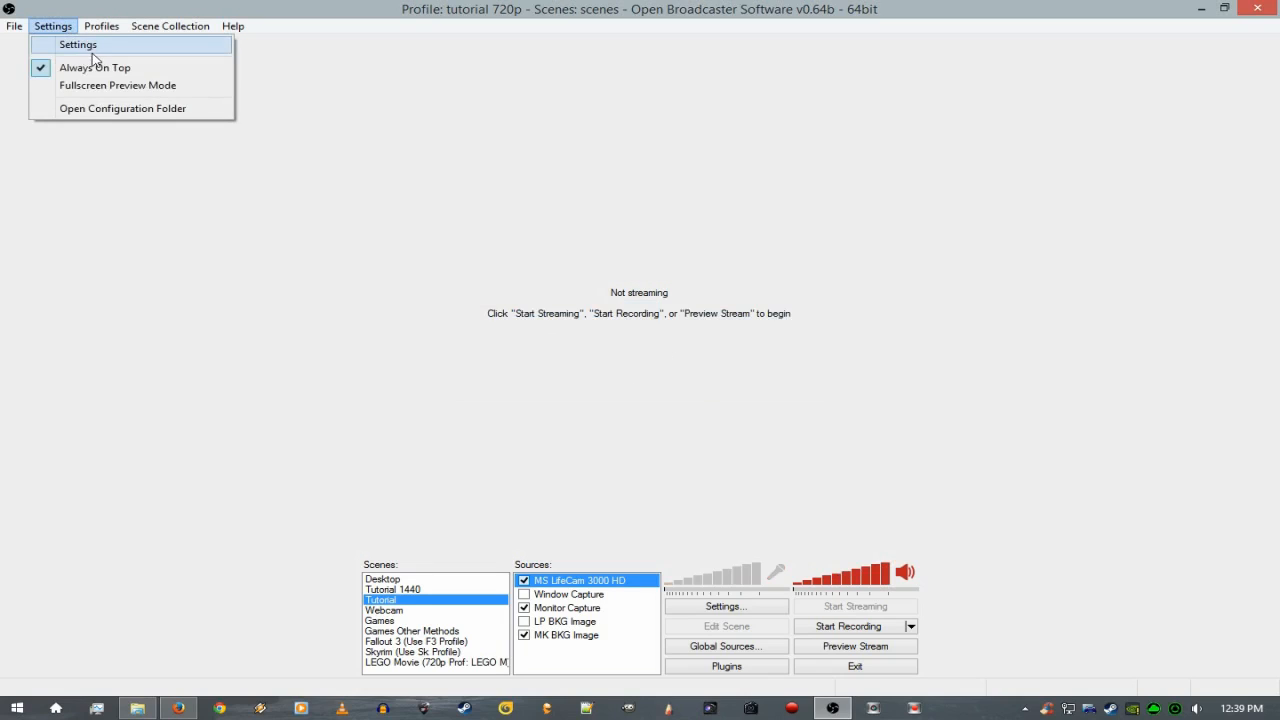
pyautogui.click(88, 45)
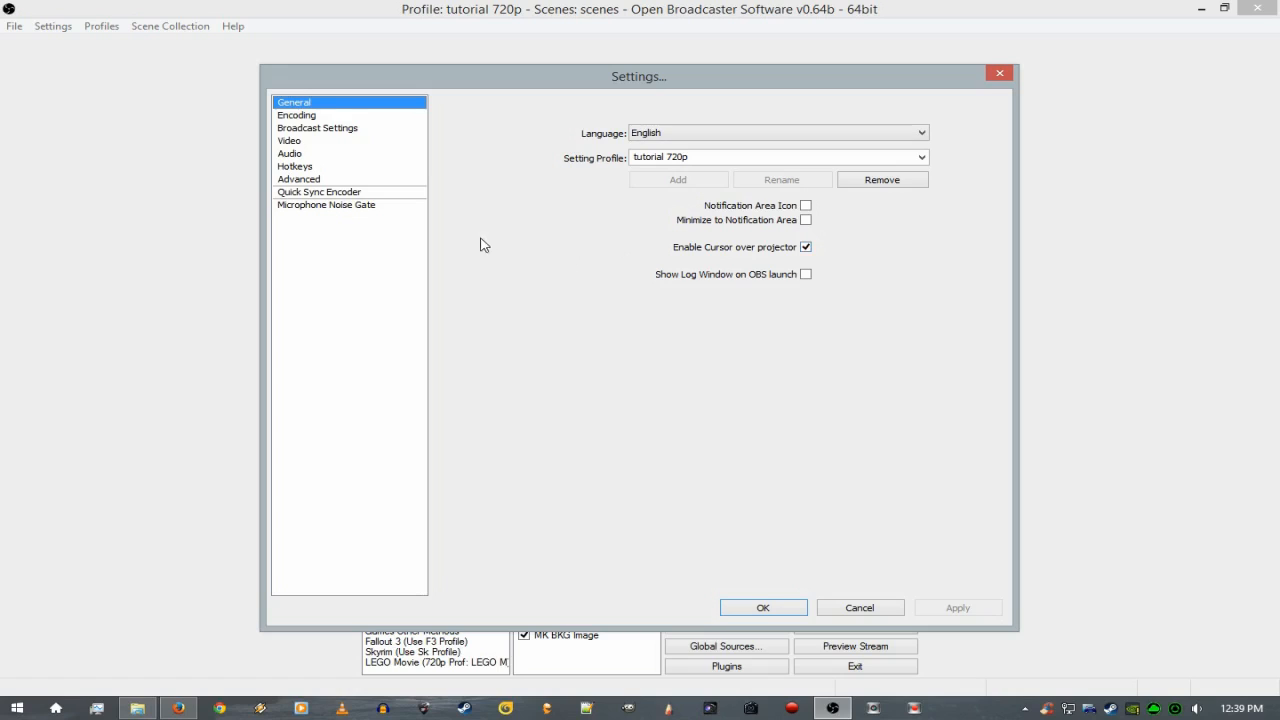
pyautogui.click(304, 116)
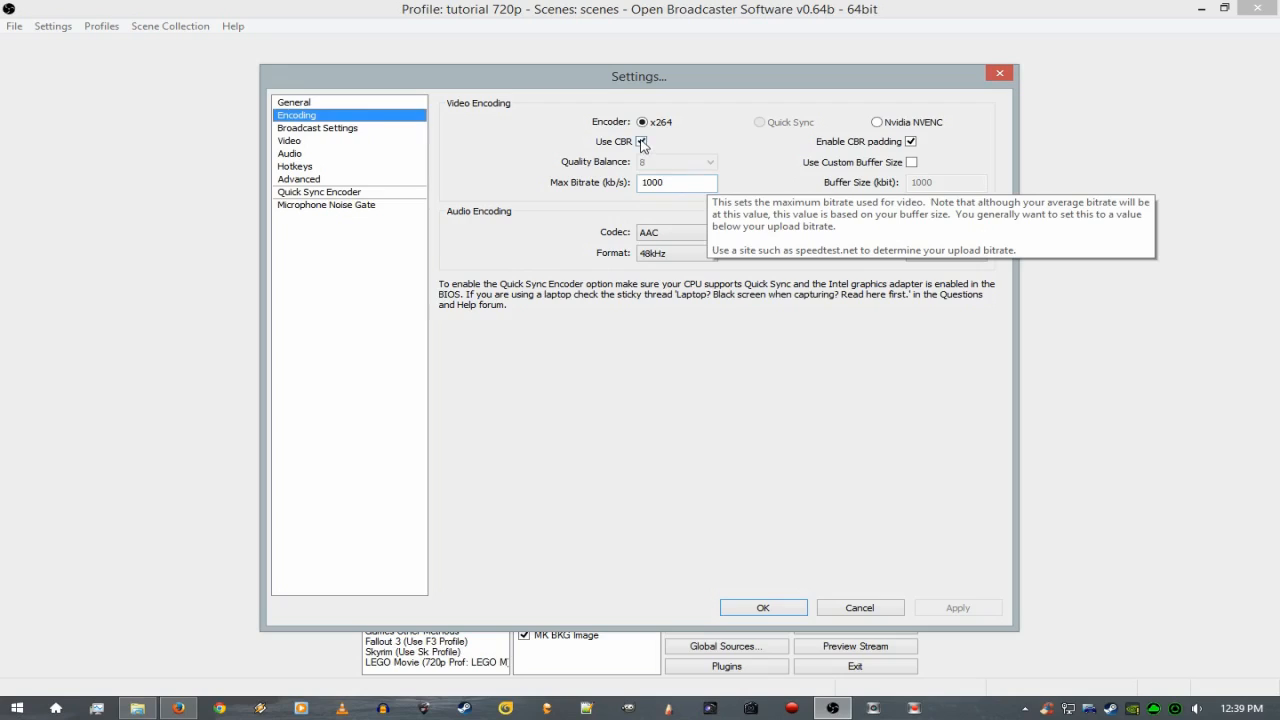
pyautogui.doubleClick(676, 182)
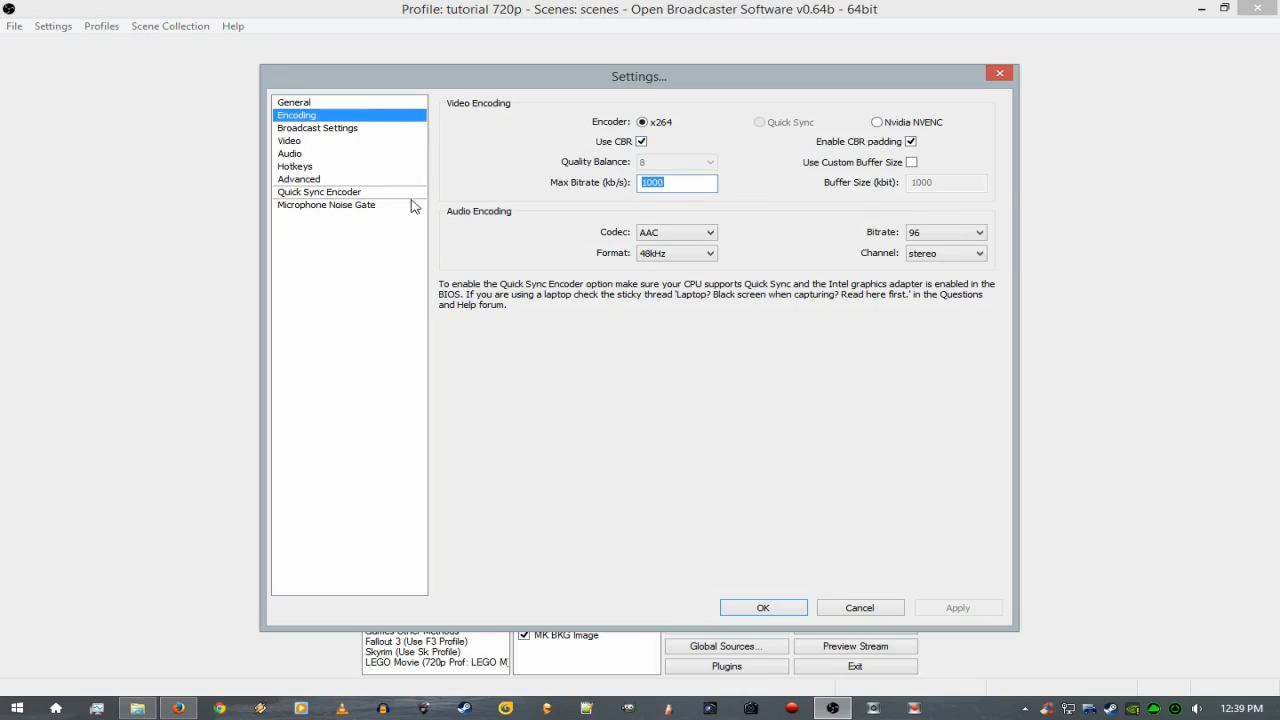
pyautogui.write('50')
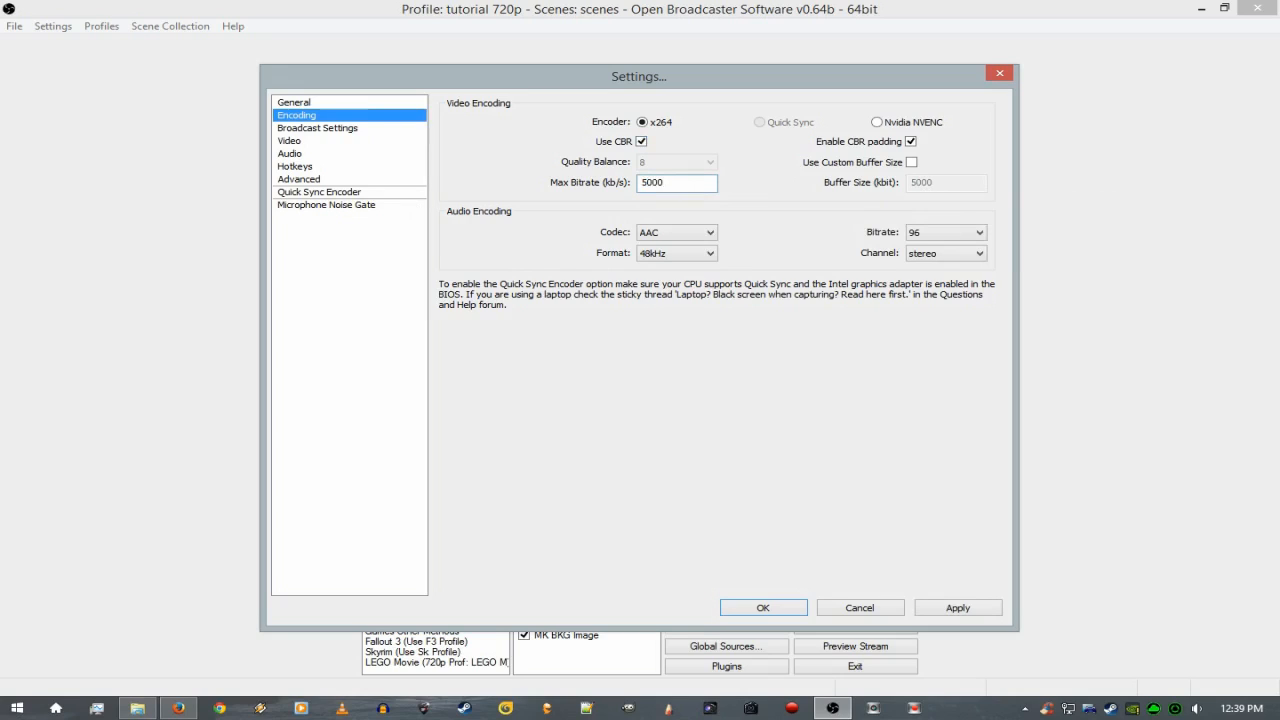
pyautogui.press('BackSpace')
pyautogui.press('BackSpace')
pyautogui.press('BackSpace')
pyautogui.write('00')
# Set the audio encoding bitrate to 128 and apply the encoding settings.
pyautogui.click(925, 233)
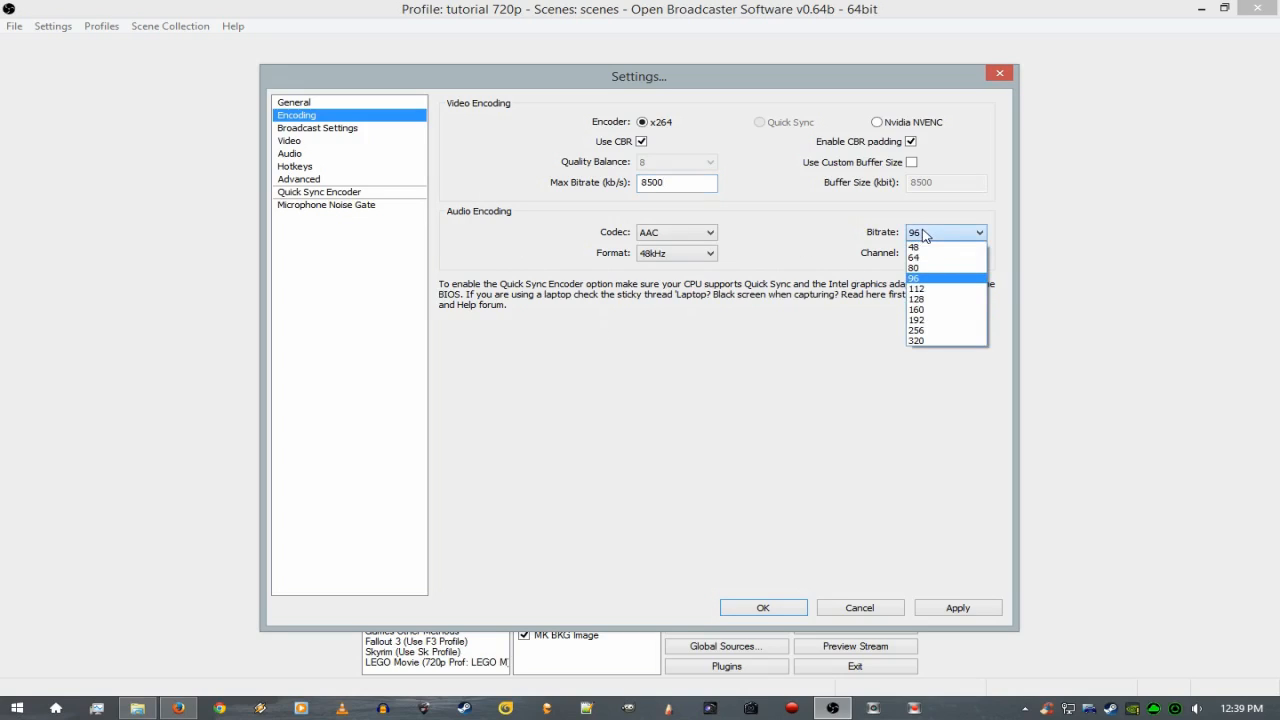
pyautogui.click(939, 300)
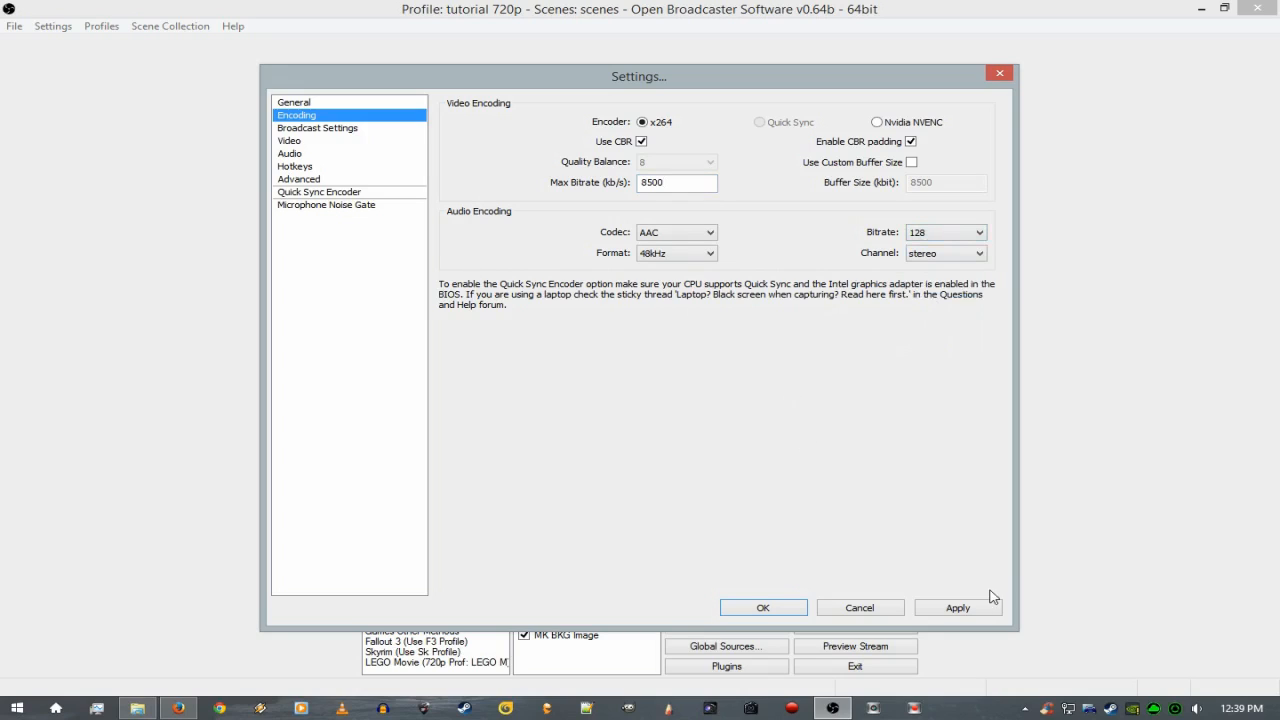
pyautogui.click(958, 607)
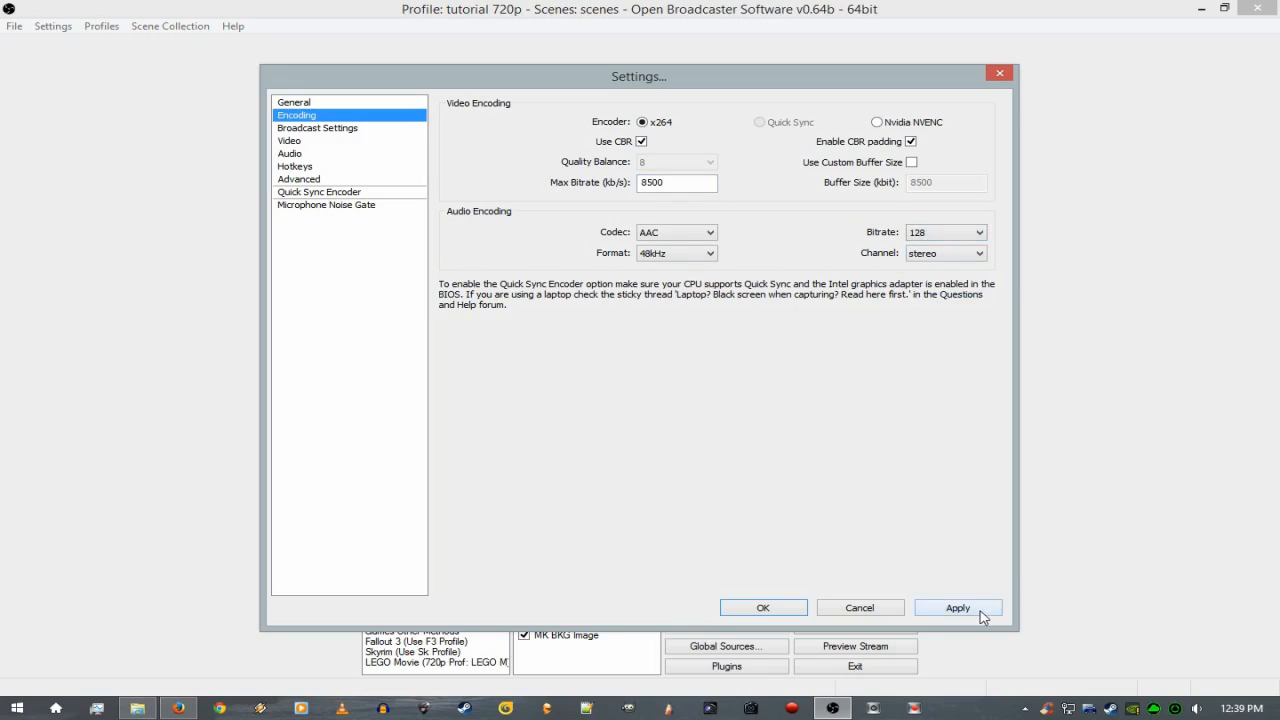
# Set the broadcast mode to File Output Only, name the output file test tutorial.flv in the Videos folder, and apply.
pyautogui.click(313, 130)
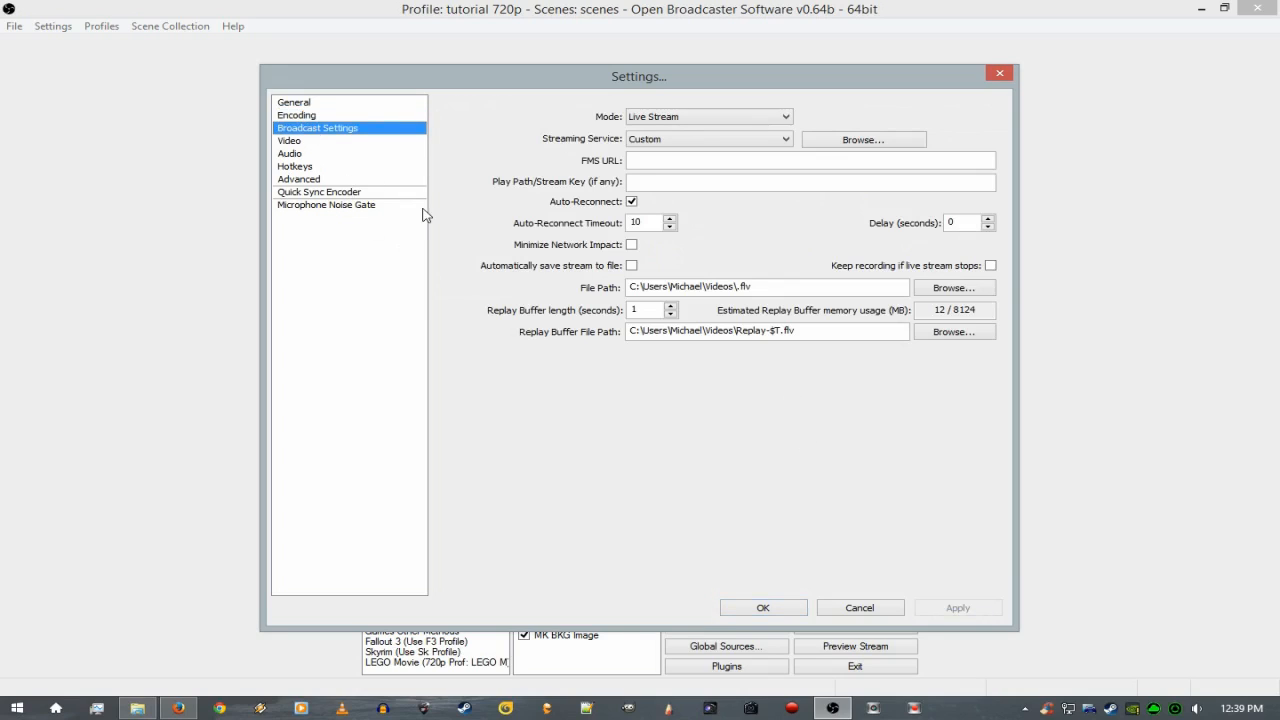
pyautogui.click(700, 117)
pyautogui.click(698, 140)
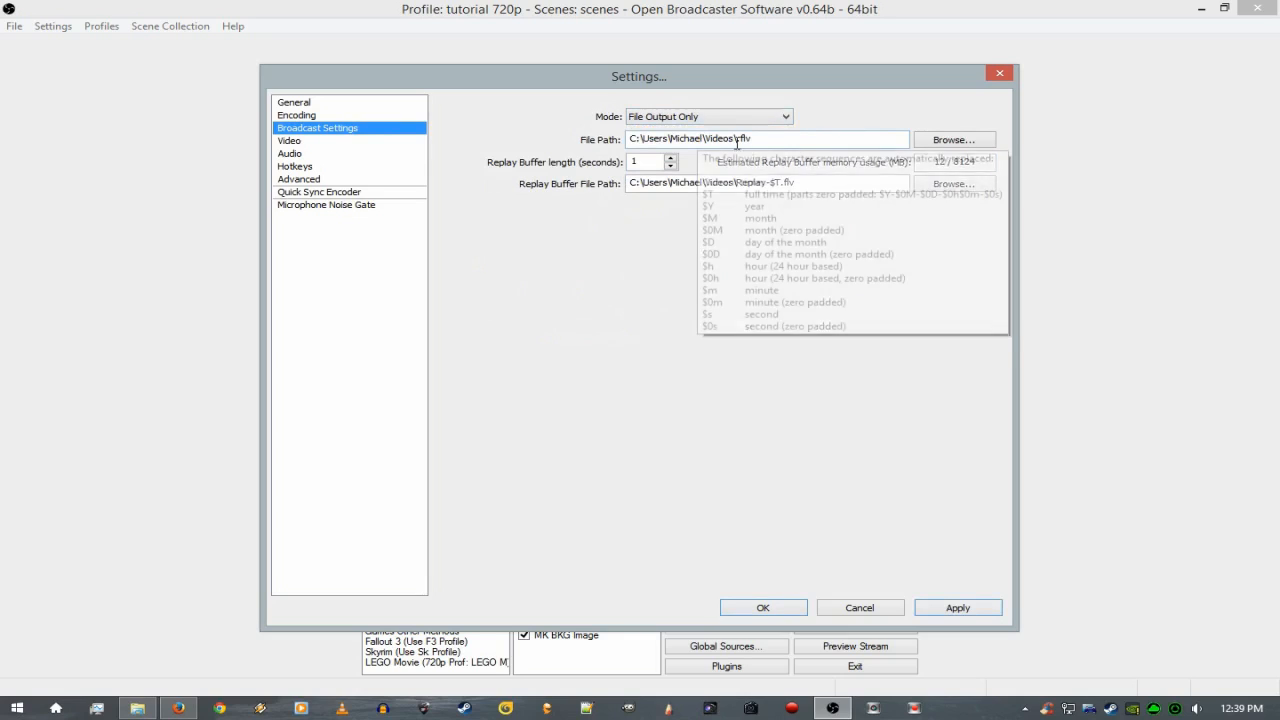
pyautogui.click(802, 136)
pyautogui.press('Left')
pyautogui.press('Left')
pyautogui.press('Left')
pyautogui.press('Left')
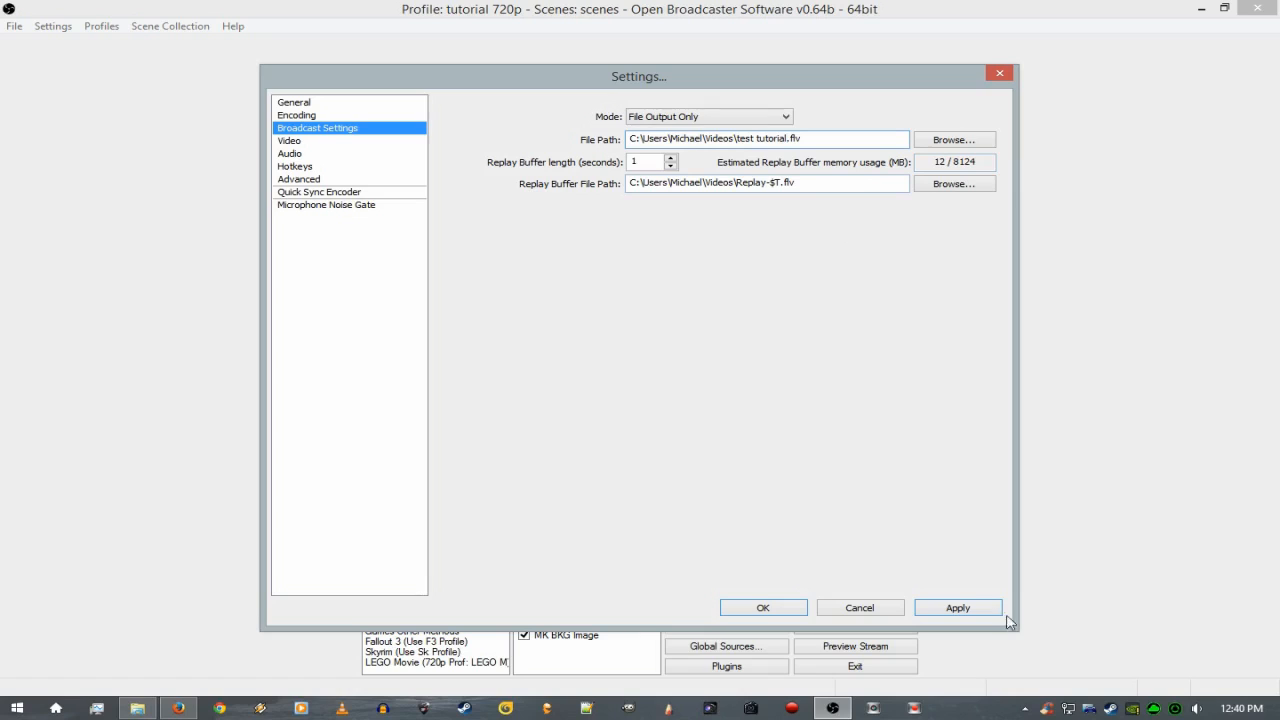
pyautogui.click(972, 607)
# Switch the base video resolution to Monitor and back to Custom at 1440 × 900, and apply the video settings.
pyautogui.click(296, 142)
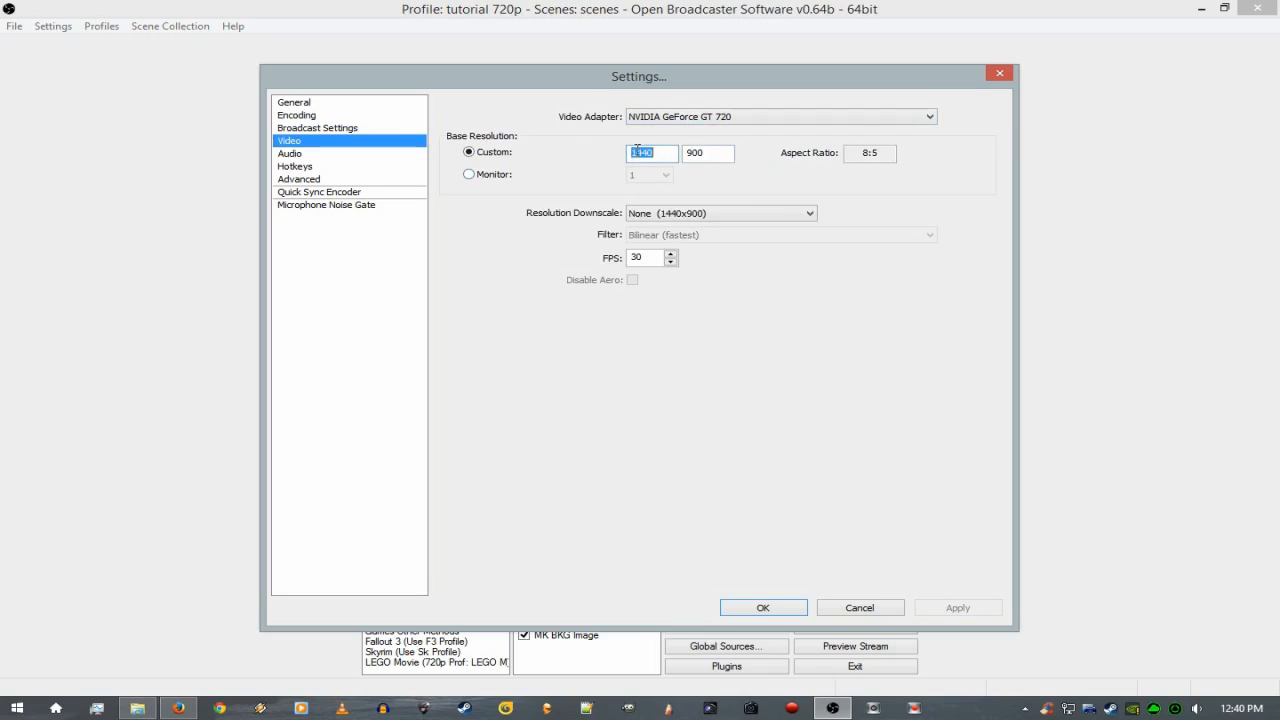
pyautogui.click(497, 176)
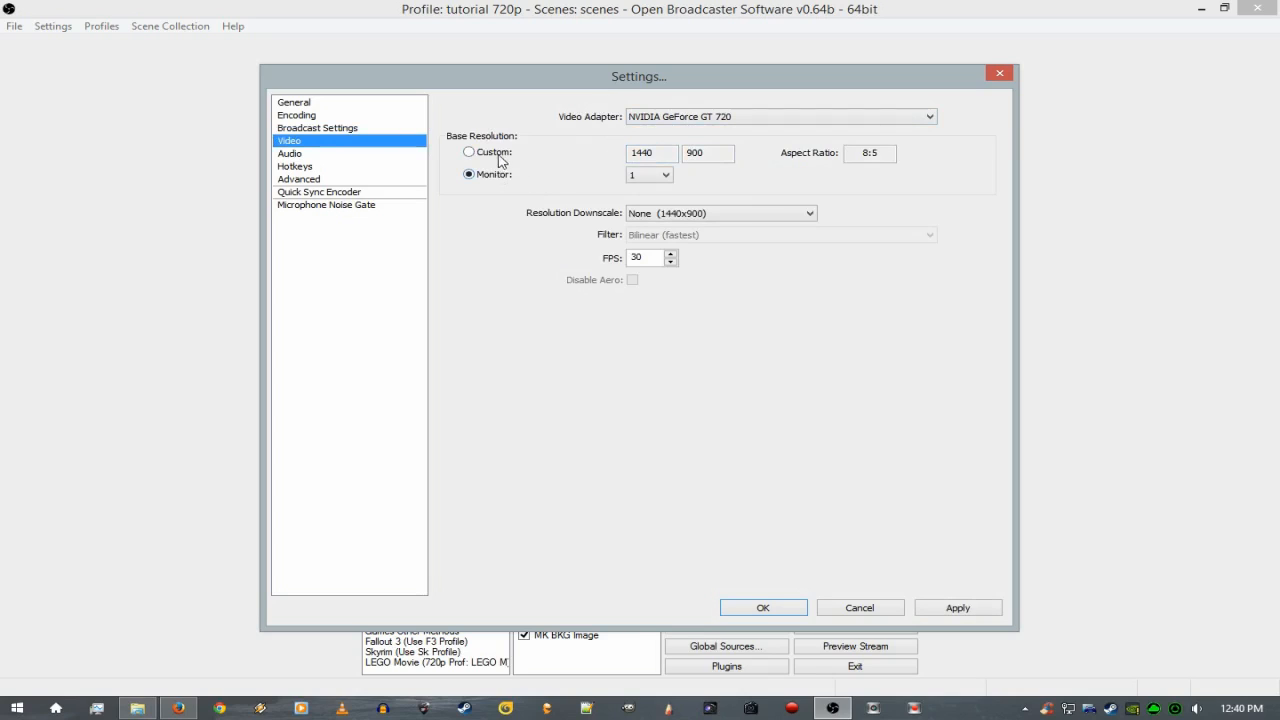
pyautogui.click(499, 157)
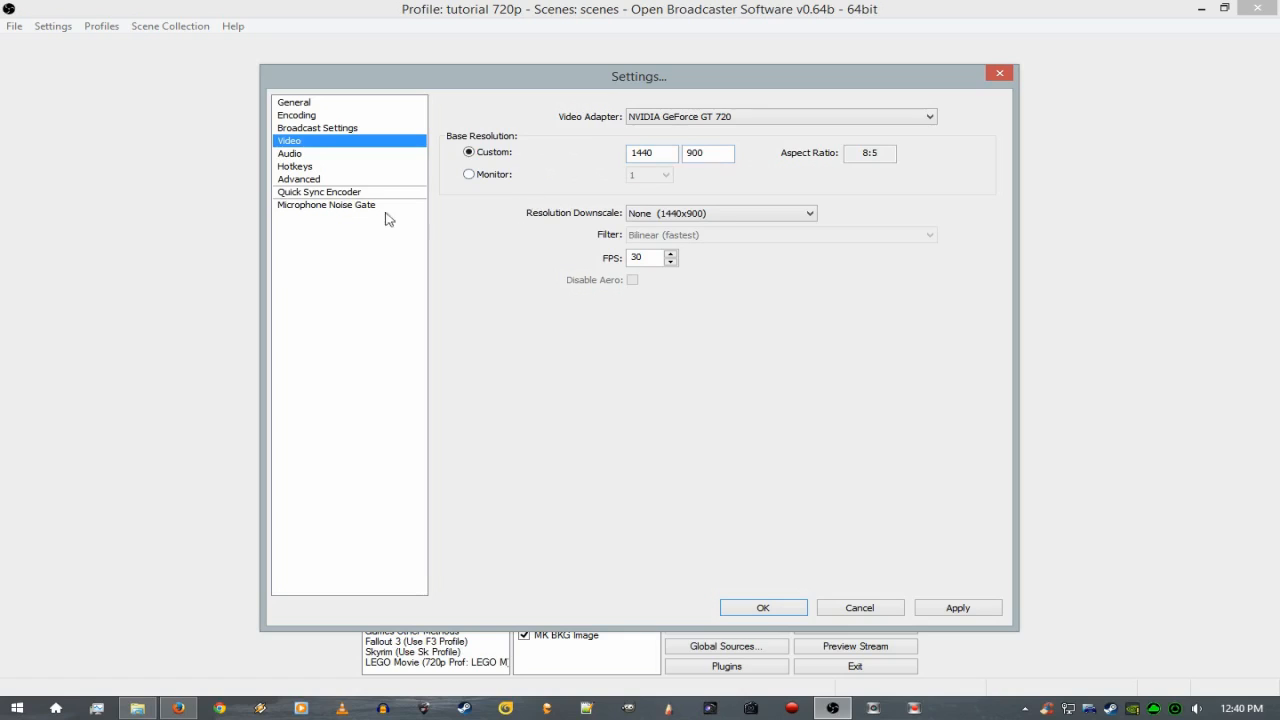
pyautogui.click(982, 612)
# Choose Microphone (Yeti Stereo Microphone) as the microphone/auxiliary audio device and apply the audio settings.
pyautogui.click(308, 157)
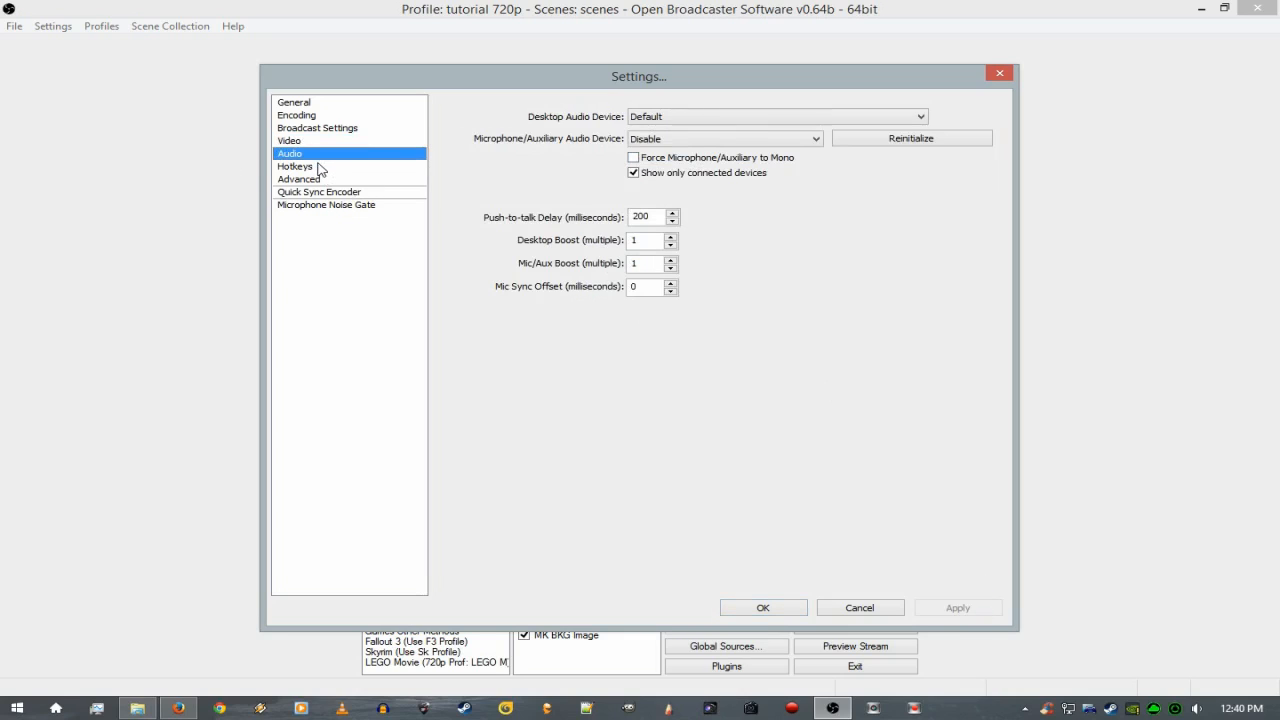
pyautogui.click(693, 139)
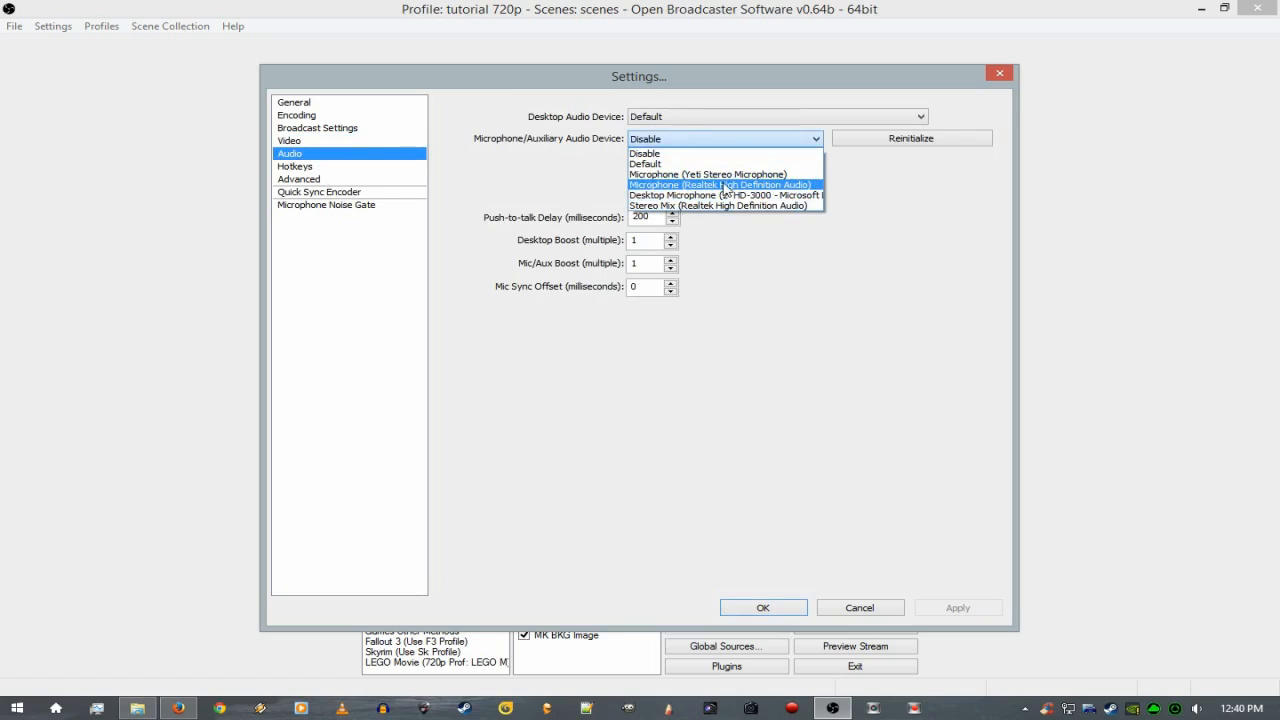
pyautogui.click(722, 175)
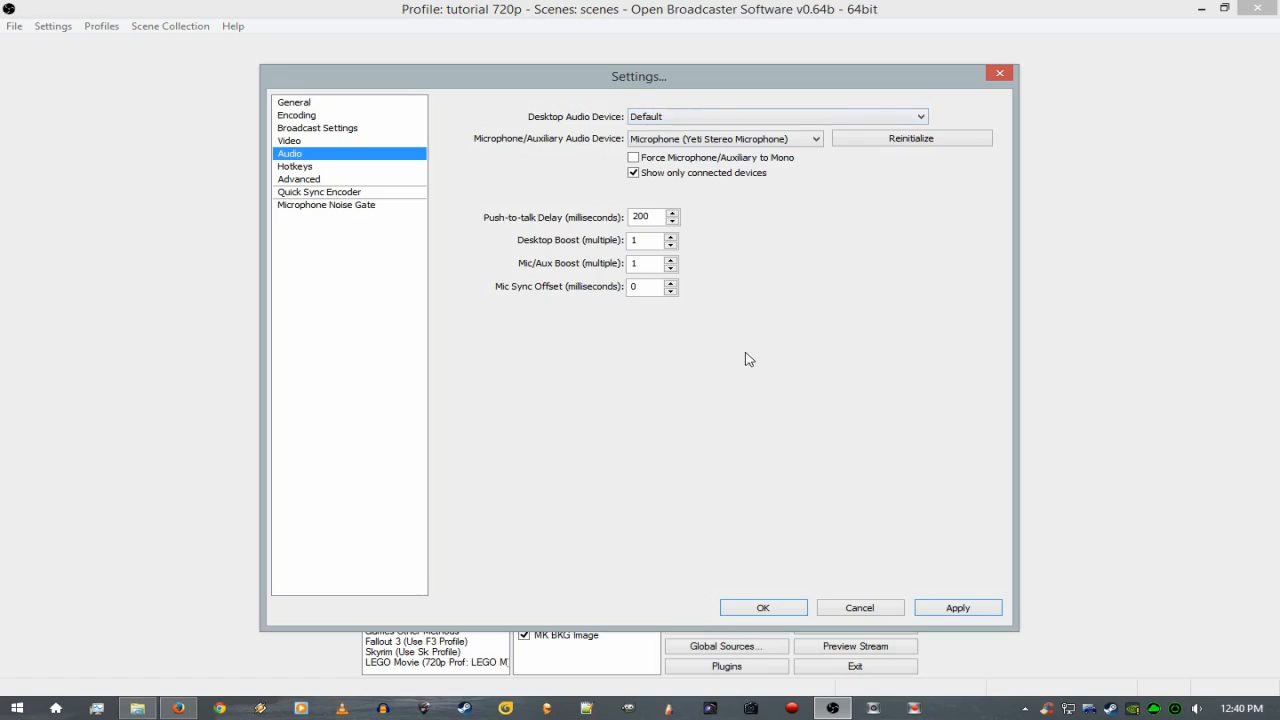
pyautogui.click(954, 609)
# Look over the hotkey settings, raise the keyframe interval in the advanced video settings, and apply it.
pyautogui.click(303, 168)
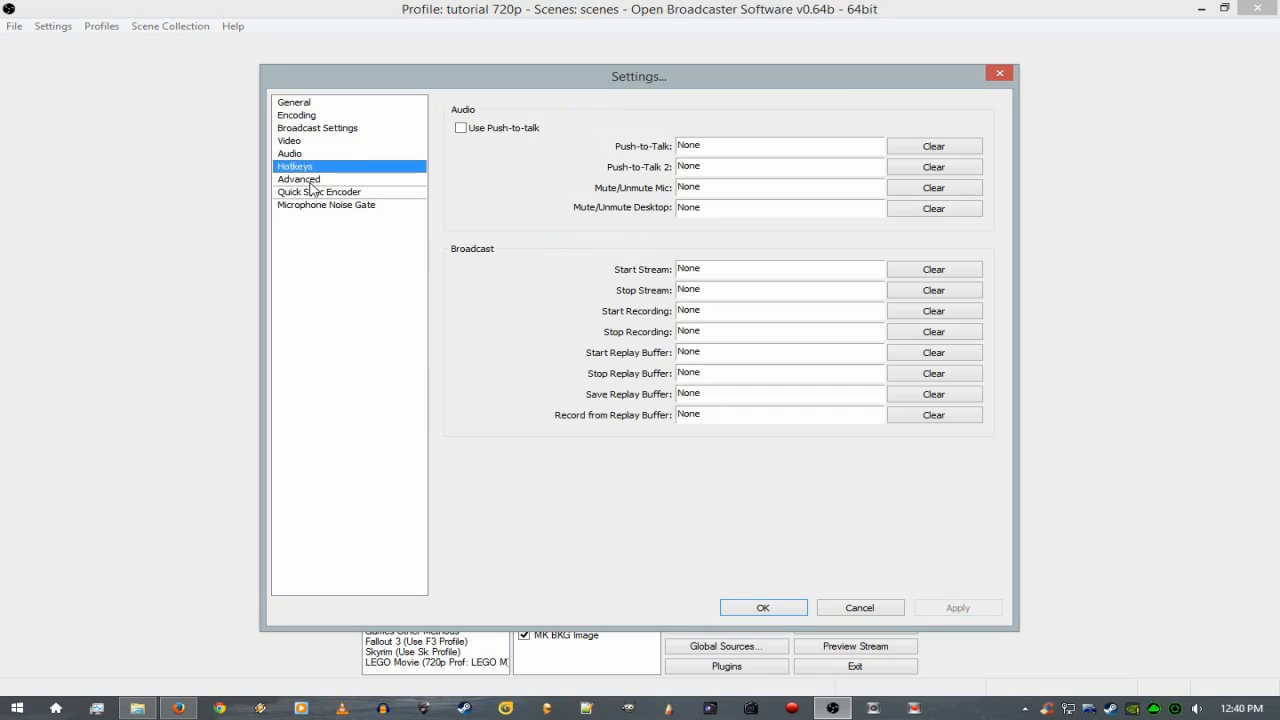
pyautogui.click(310, 180)
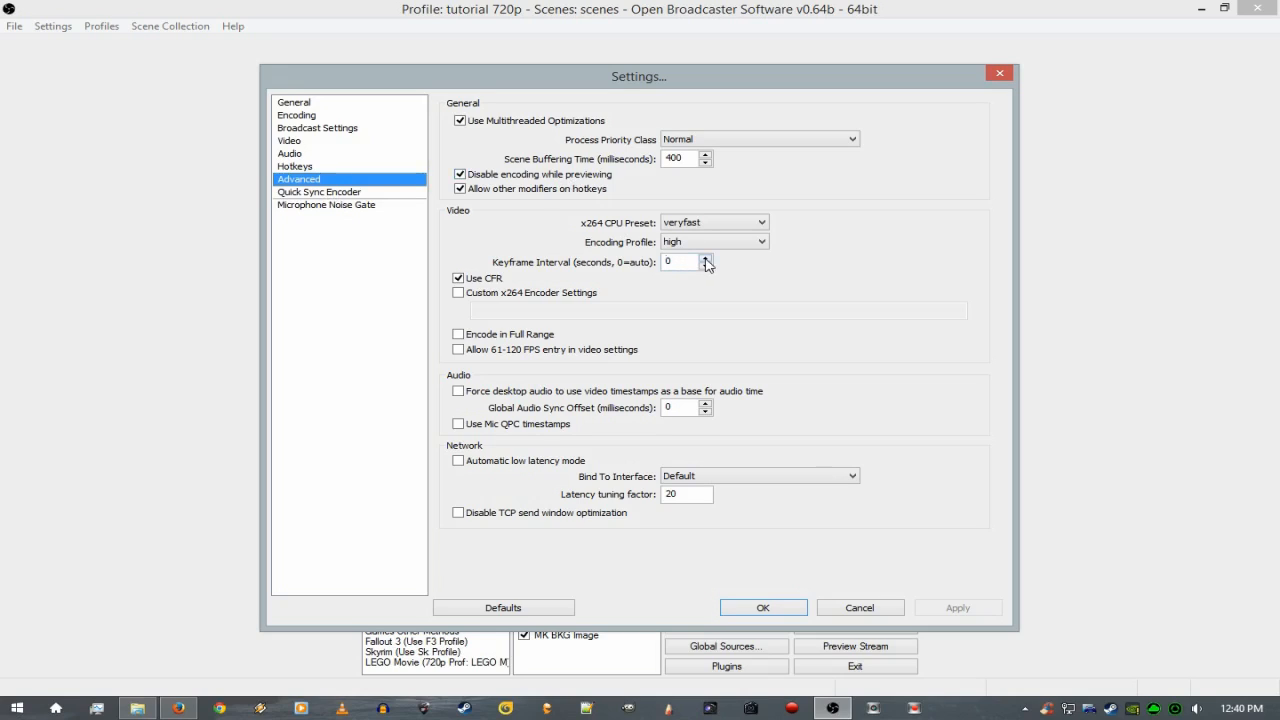
pyautogui.doubleClick(706, 262)
pyautogui.click(957, 607)
# Check the scene buffering time and the microphone noise gate settings, and close the settings with the changes accepted.
pyautogui.doubleClick(683, 158)
pyautogui.click(358, 205)
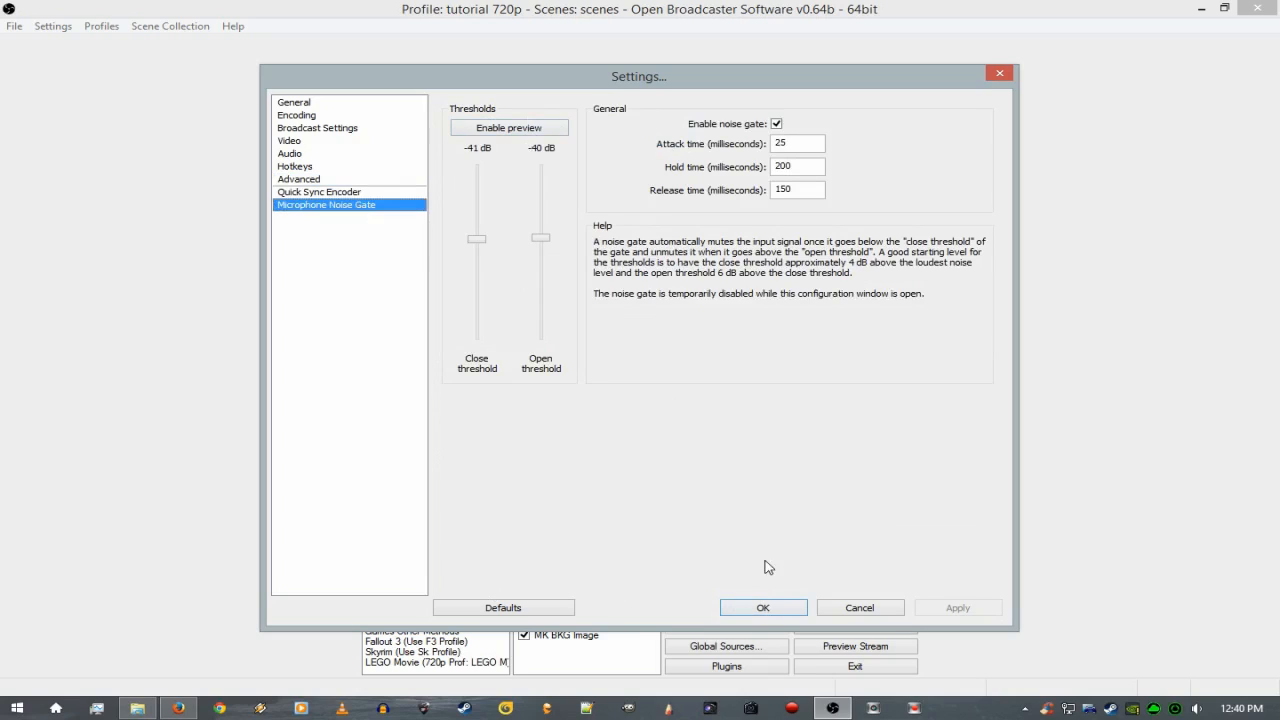
pyautogui.click(763, 608)
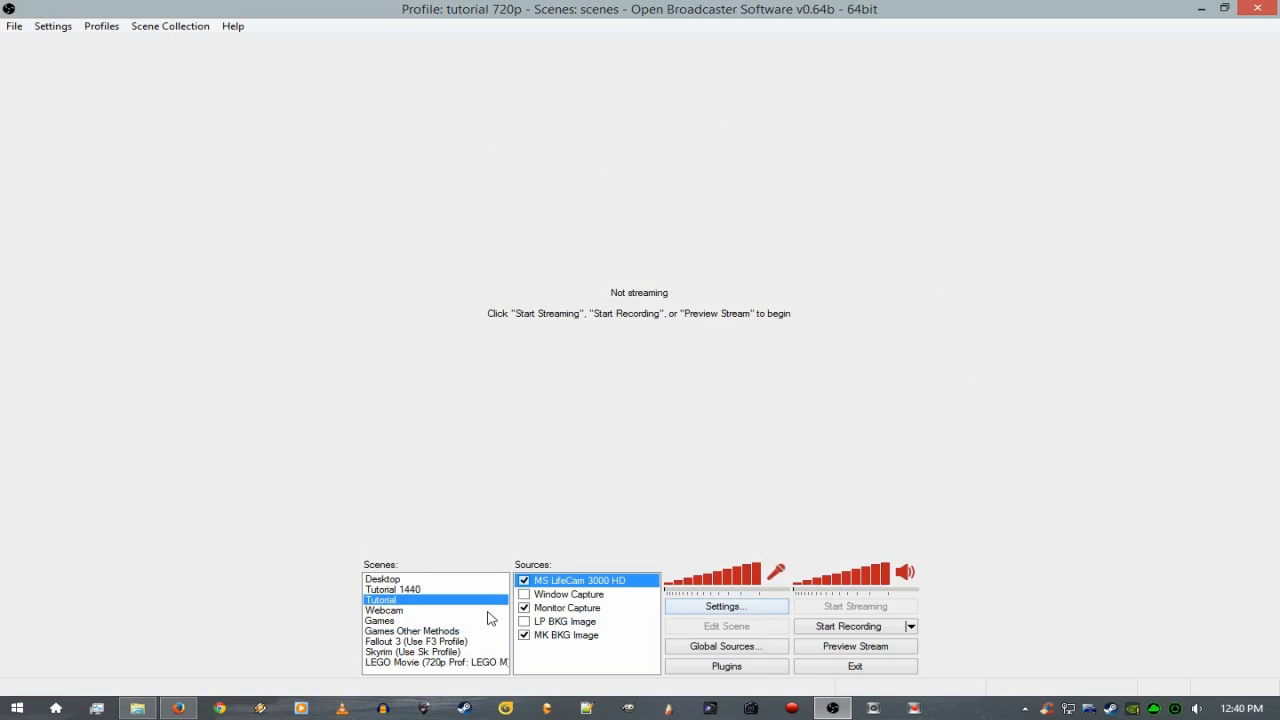
# Select the tutorial 720p profile and view the available scene collection options.
pyautogui.click(102, 26)
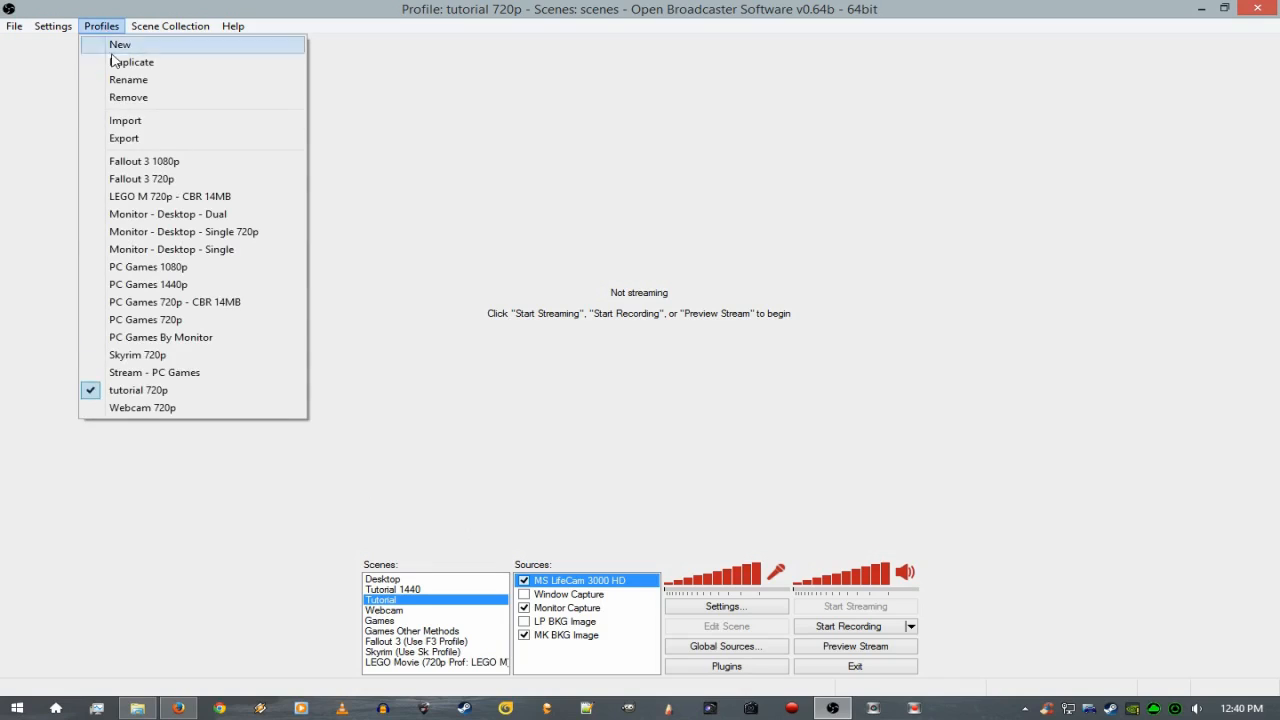
pyautogui.click(170, 395)
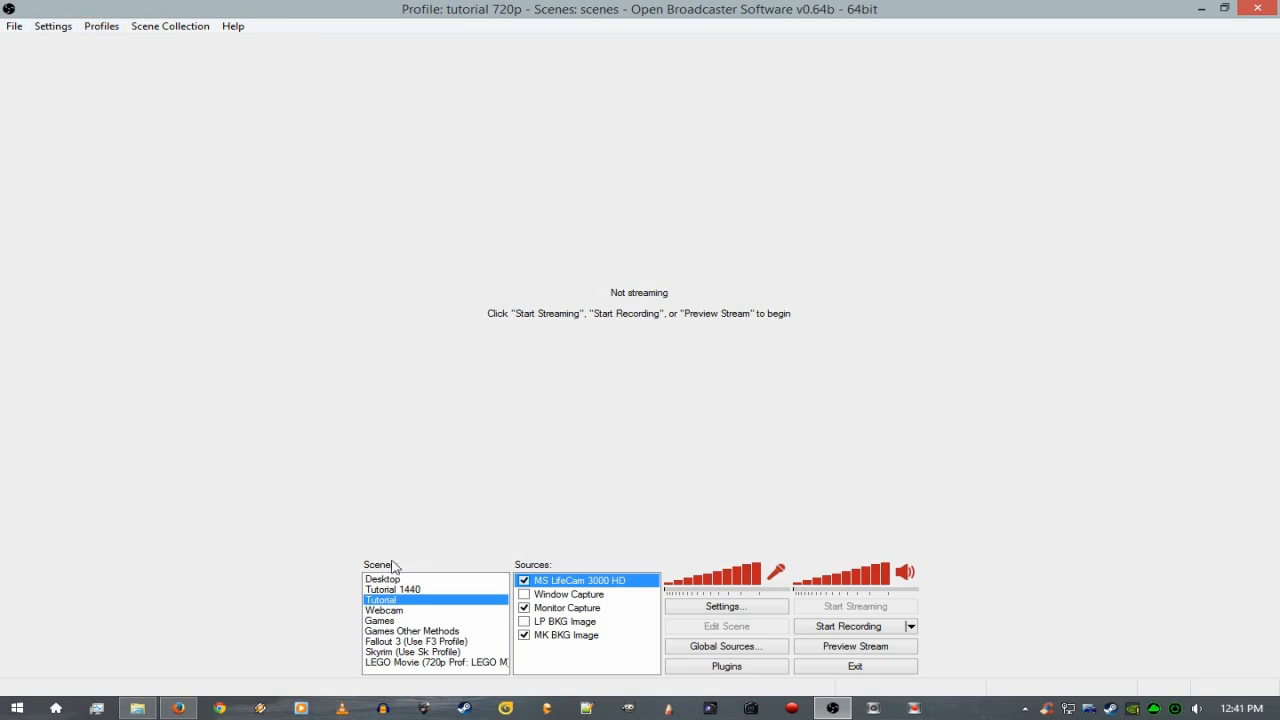
pyautogui.click(150, 26)
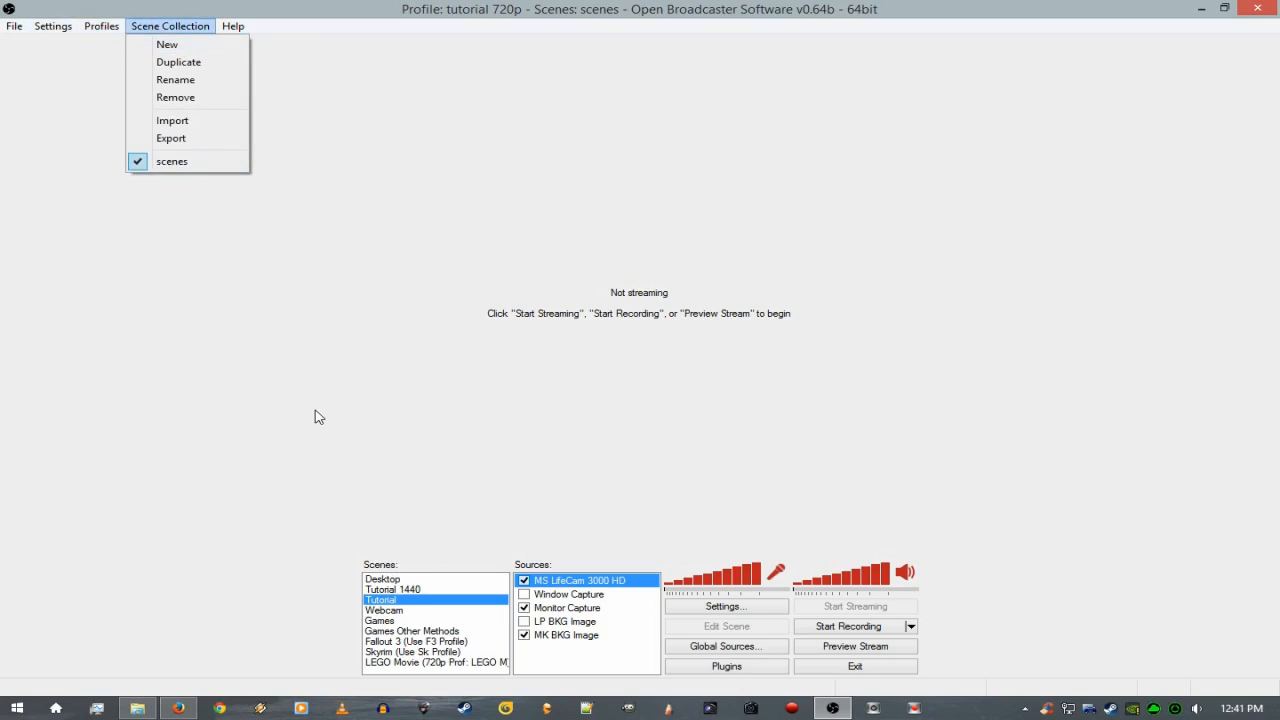
# Add a new scene named Overlay Tutorial to the scene list.
pyautogui.click(343, 391)
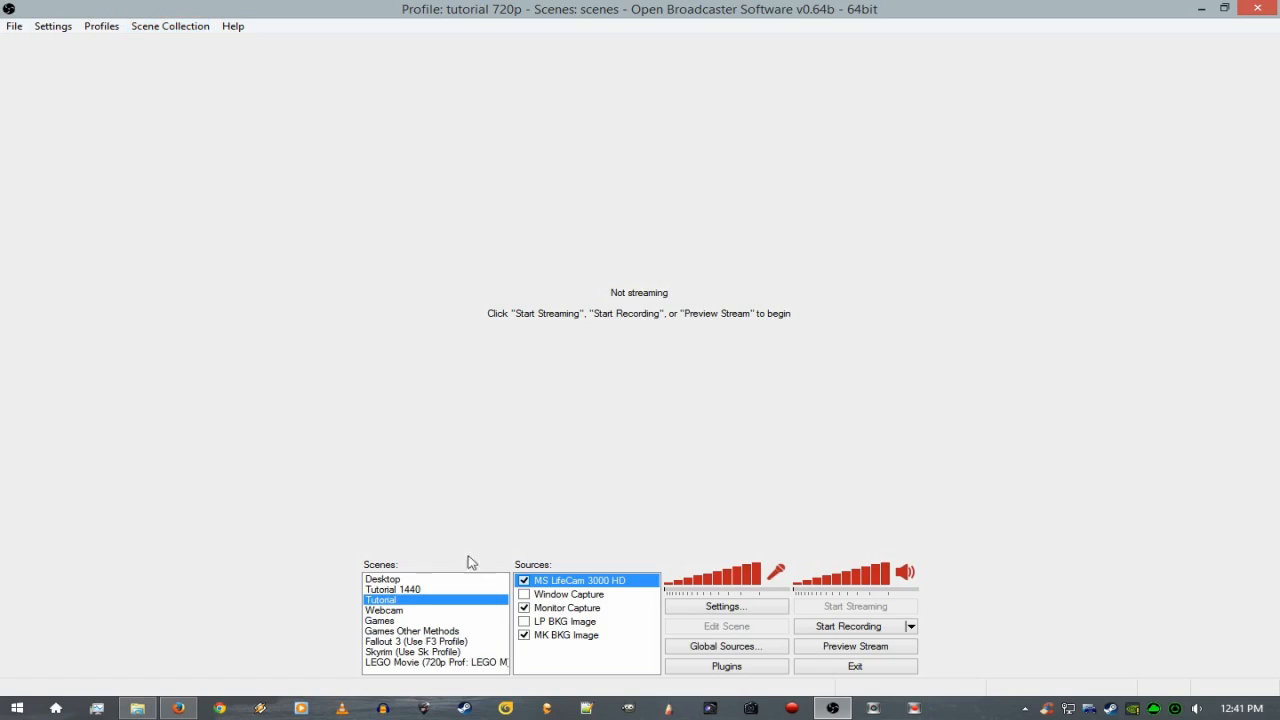
pyautogui.click(480, 662)
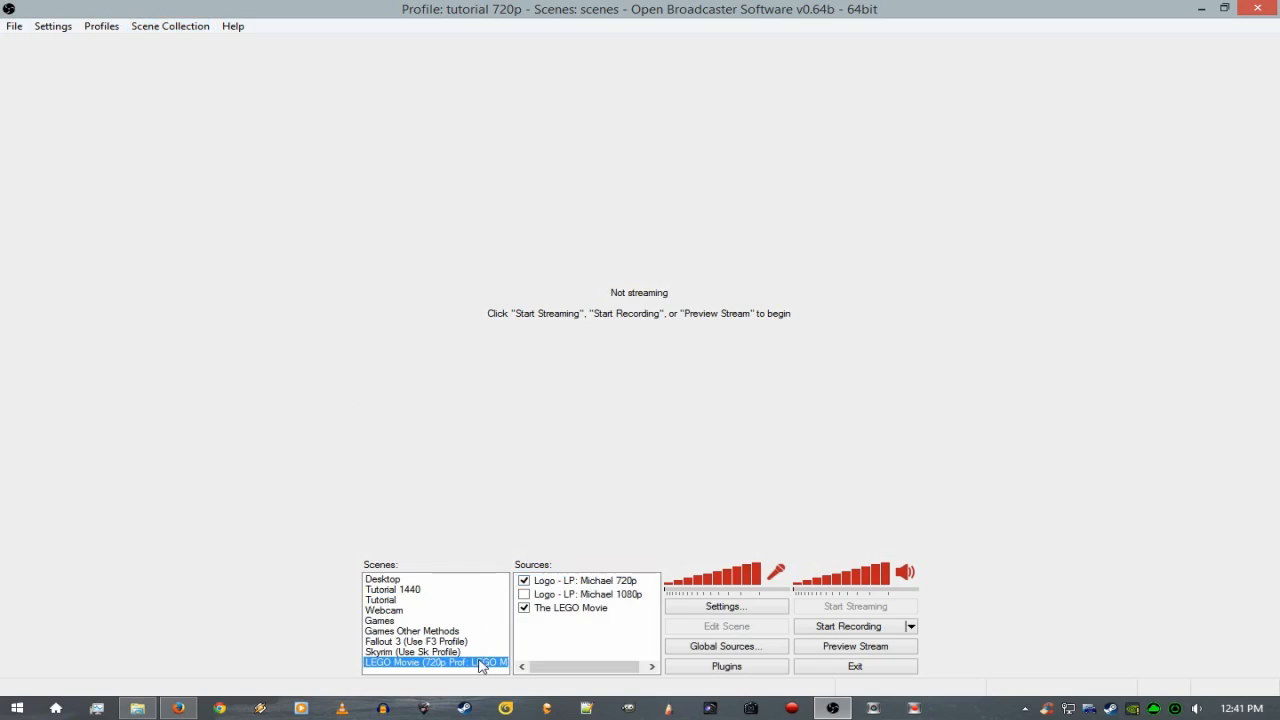
pyautogui.rightClick(479, 661)
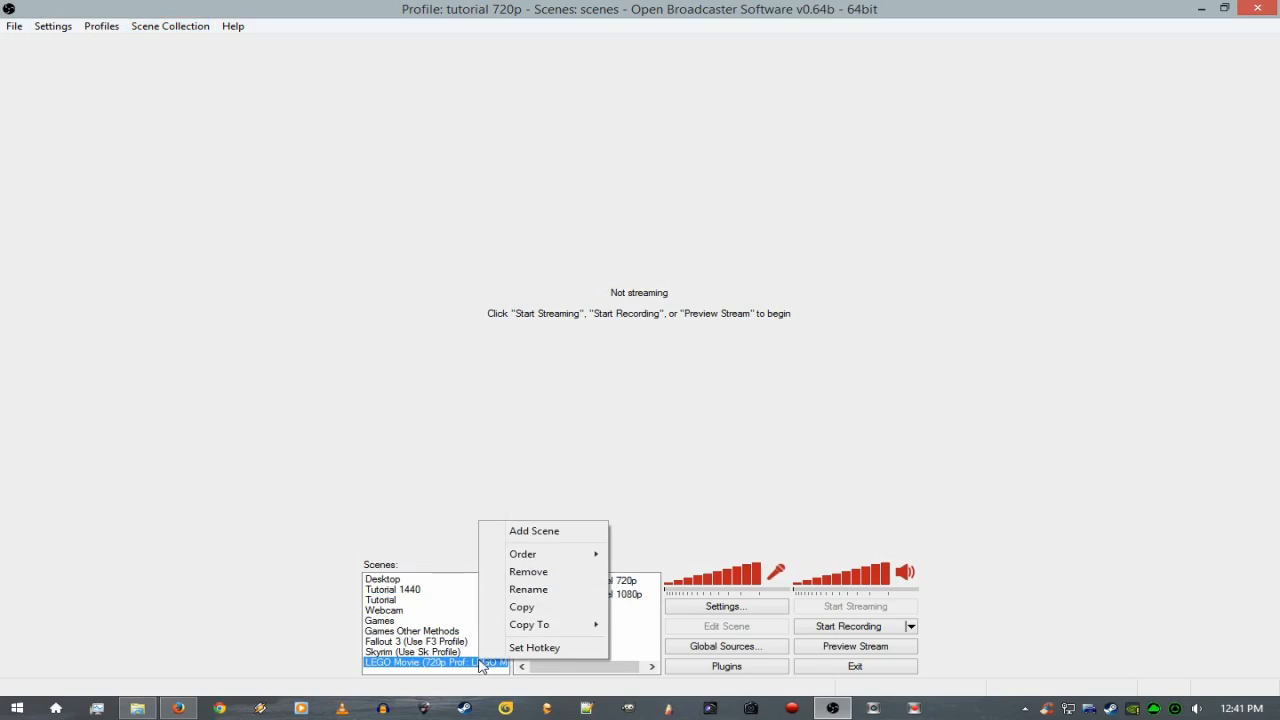
pyautogui.click(529, 532)
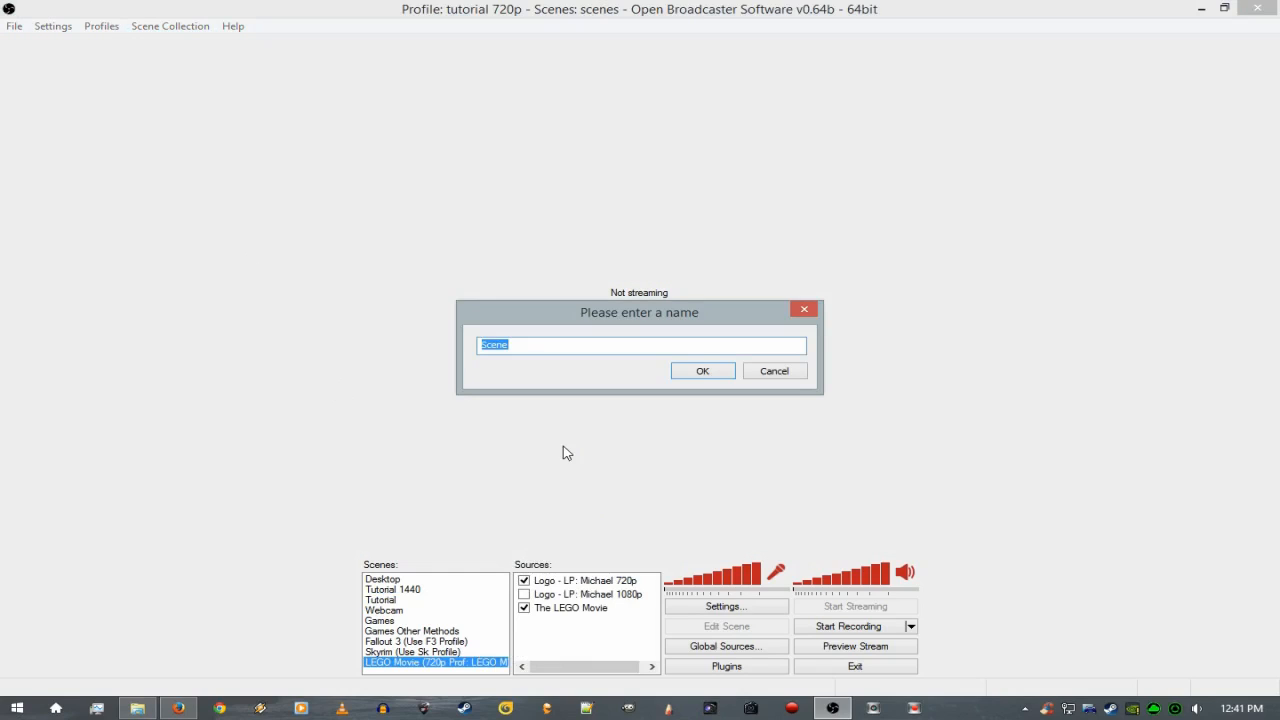
pyautogui.write('T')
pyautogui.write('verlay Tutorial')
pyautogui.press('Return')
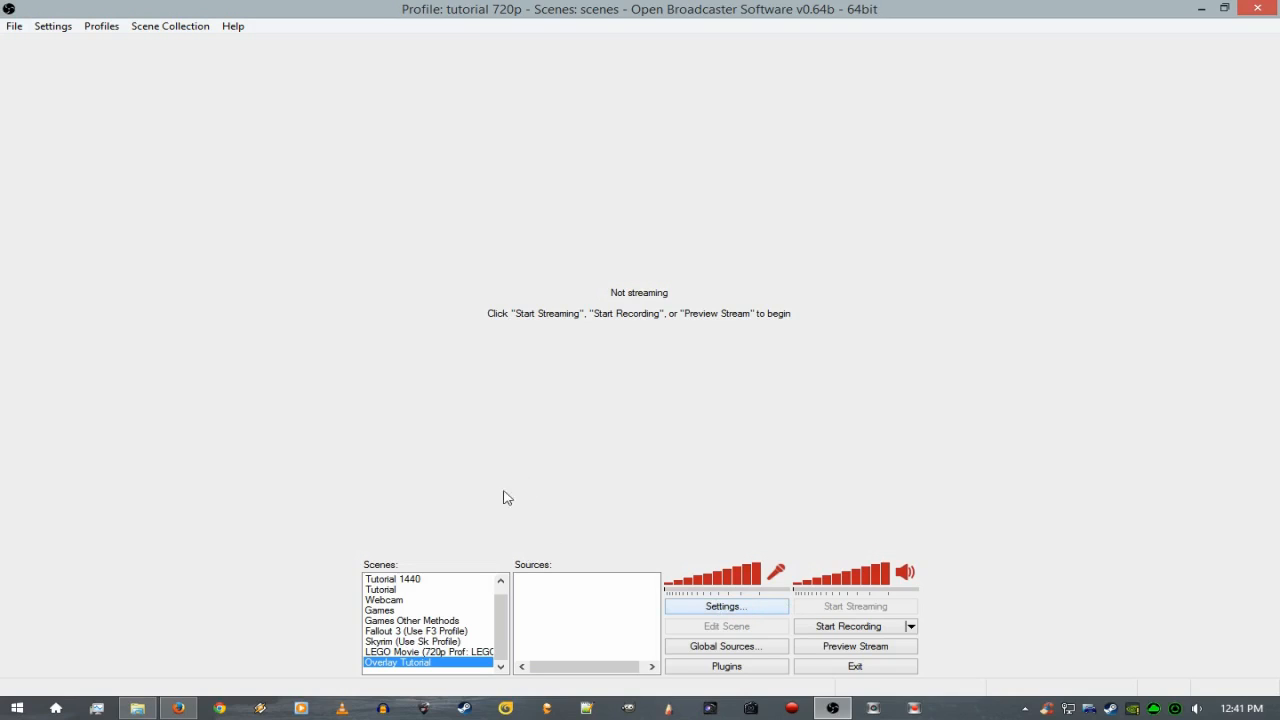
# Add a Monitor Capture source to the Overlay Tutorial scene, keeping its default name and capturing monitor 2.
pyautogui.rightClick(566, 622)
pyautogui.moveTo(600, 632)
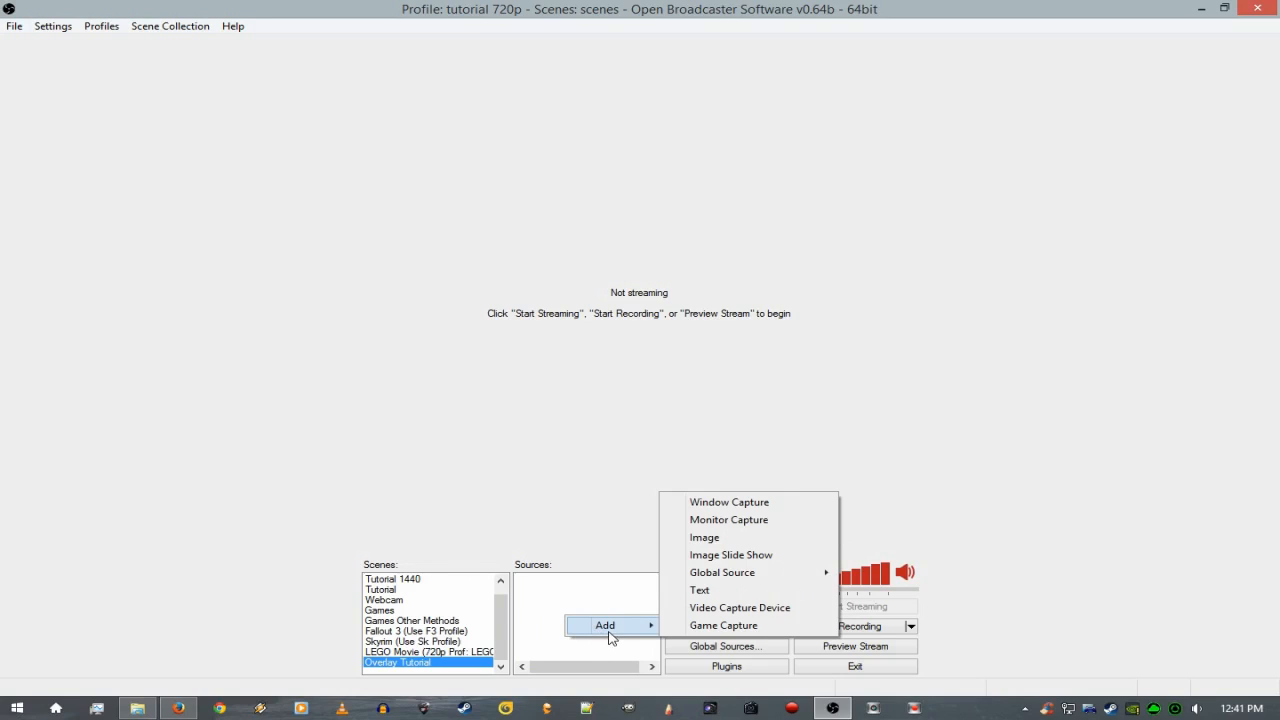
pyautogui.click(723, 521)
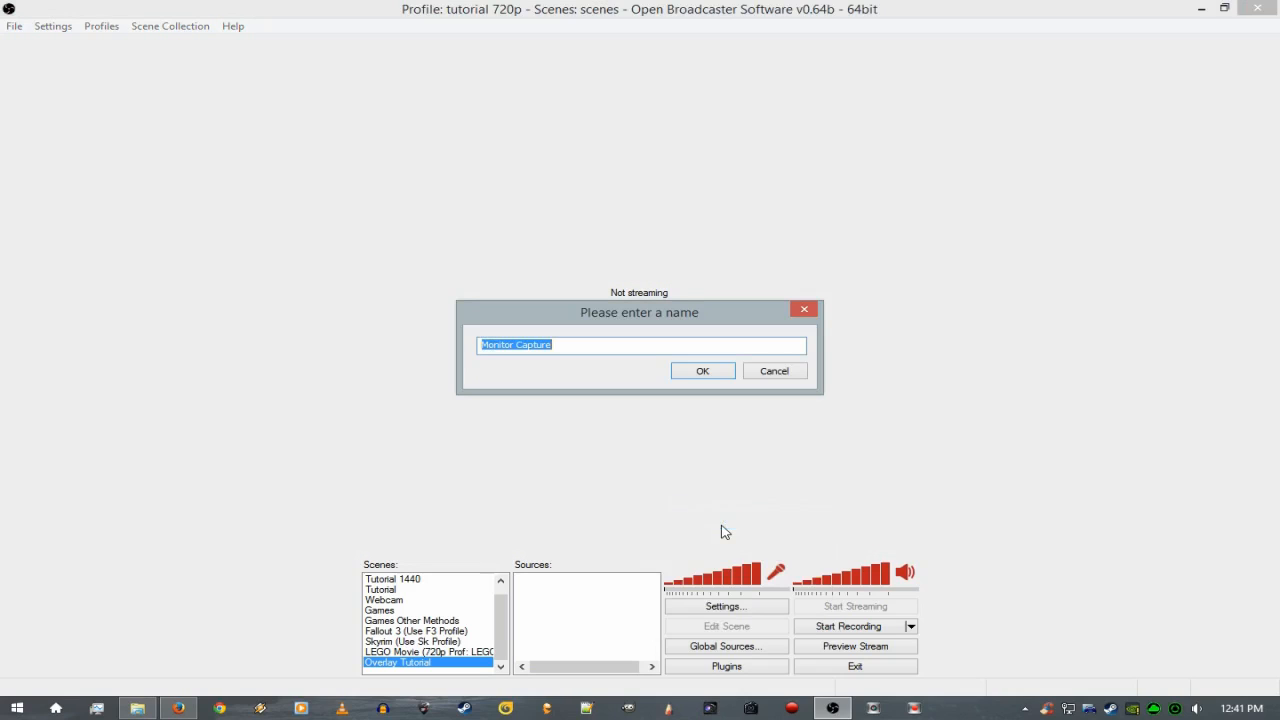
pyautogui.click(690, 374)
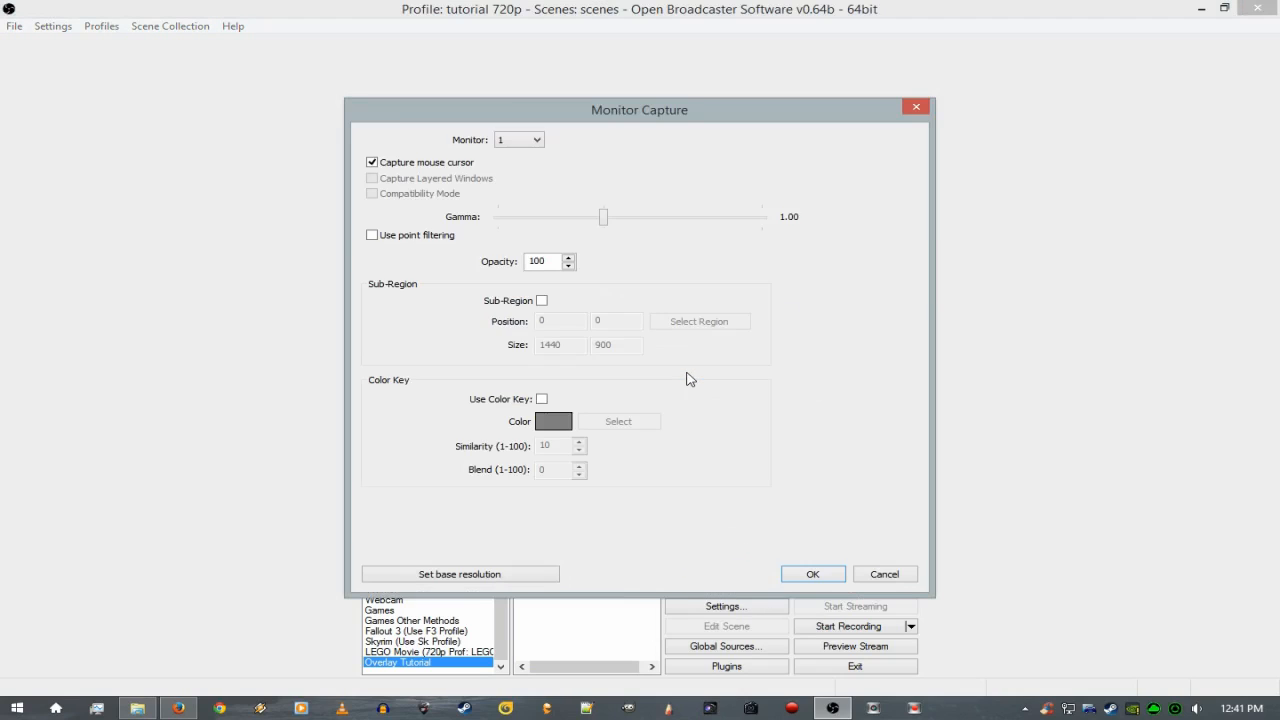
pyautogui.click(538, 141)
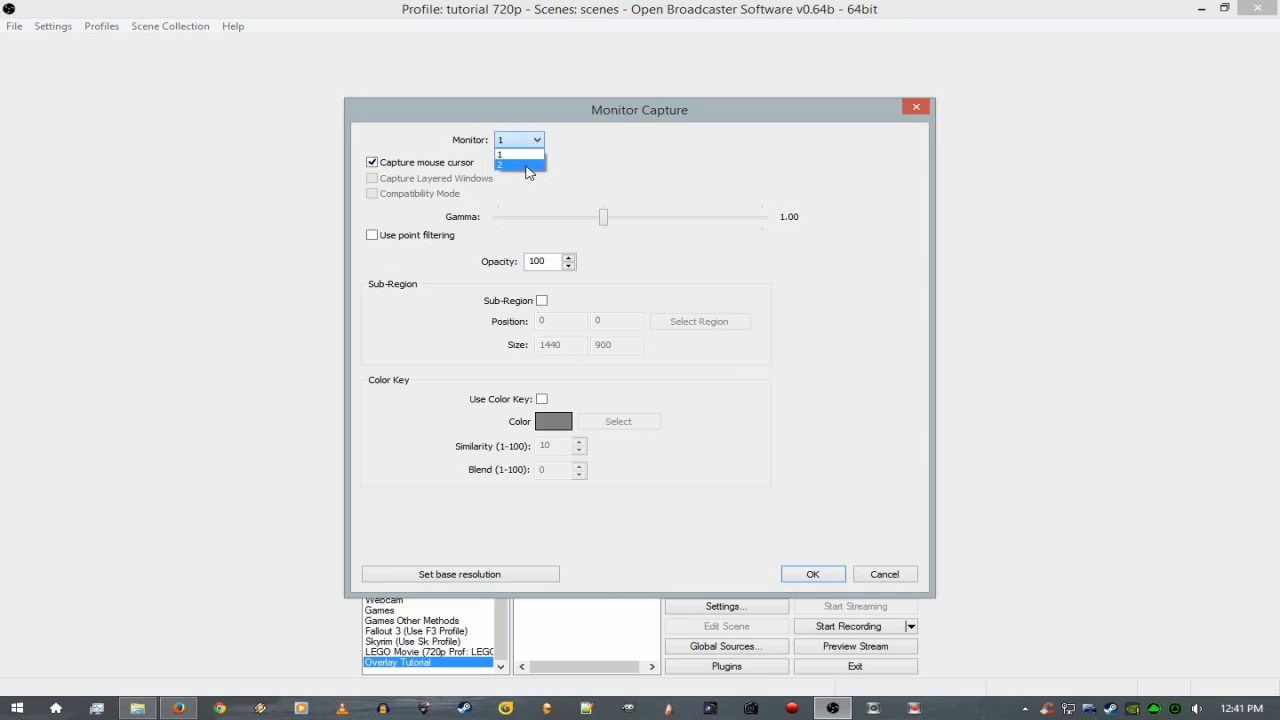
pyautogui.click(522, 166)
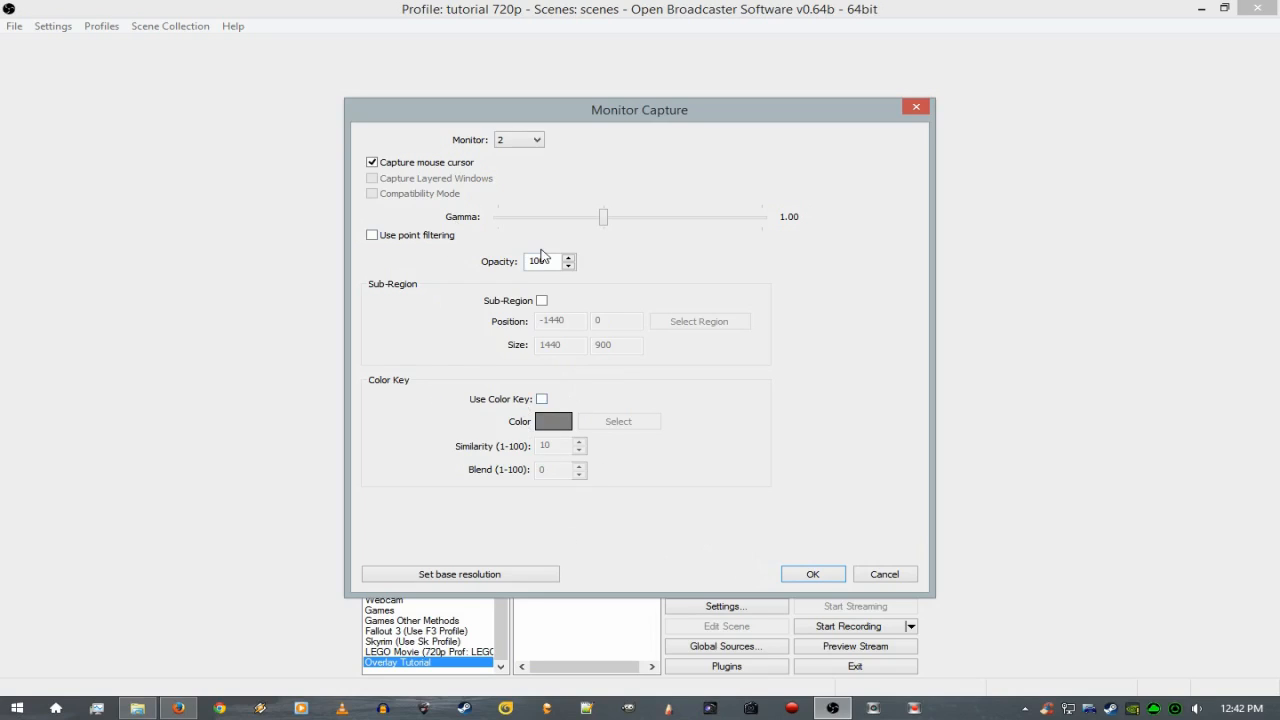
pyautogui.click(830, 577)
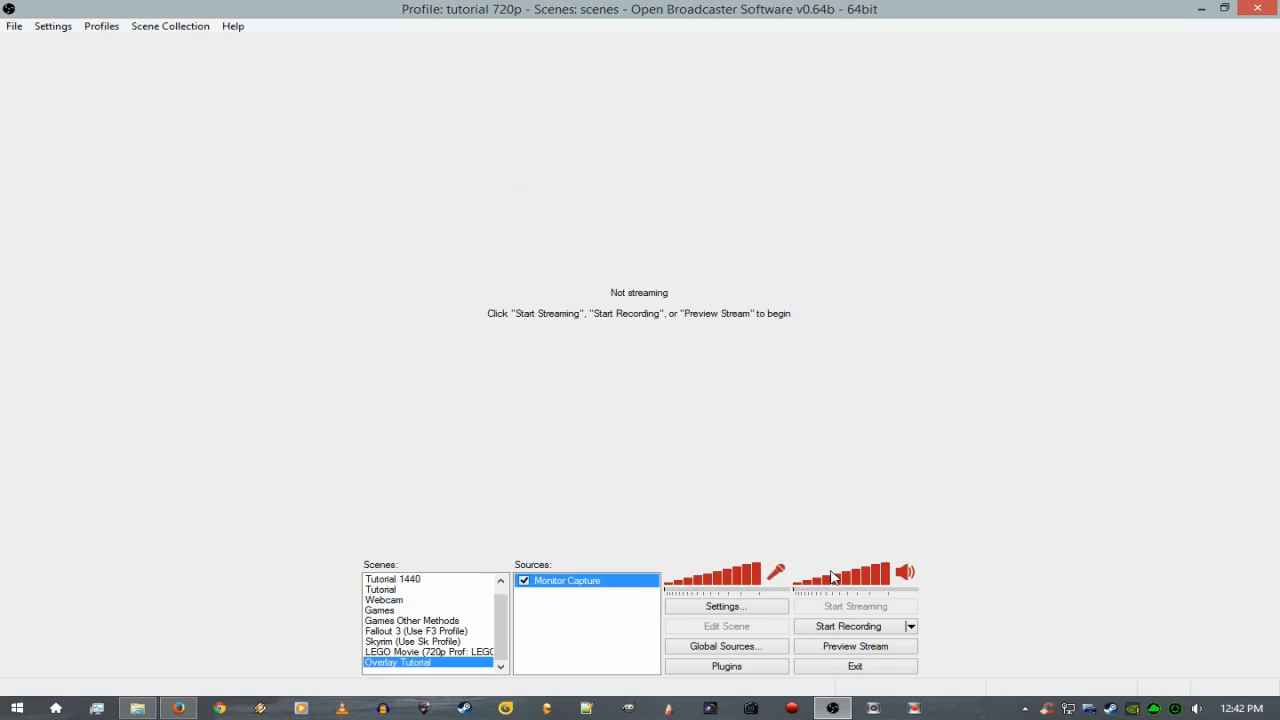
# Set the custom base resolution in the video settings to 1280 x 720, apply it, and close the settings.
pyautogui.click(100, 27)
pyautogui.click(60, 43)
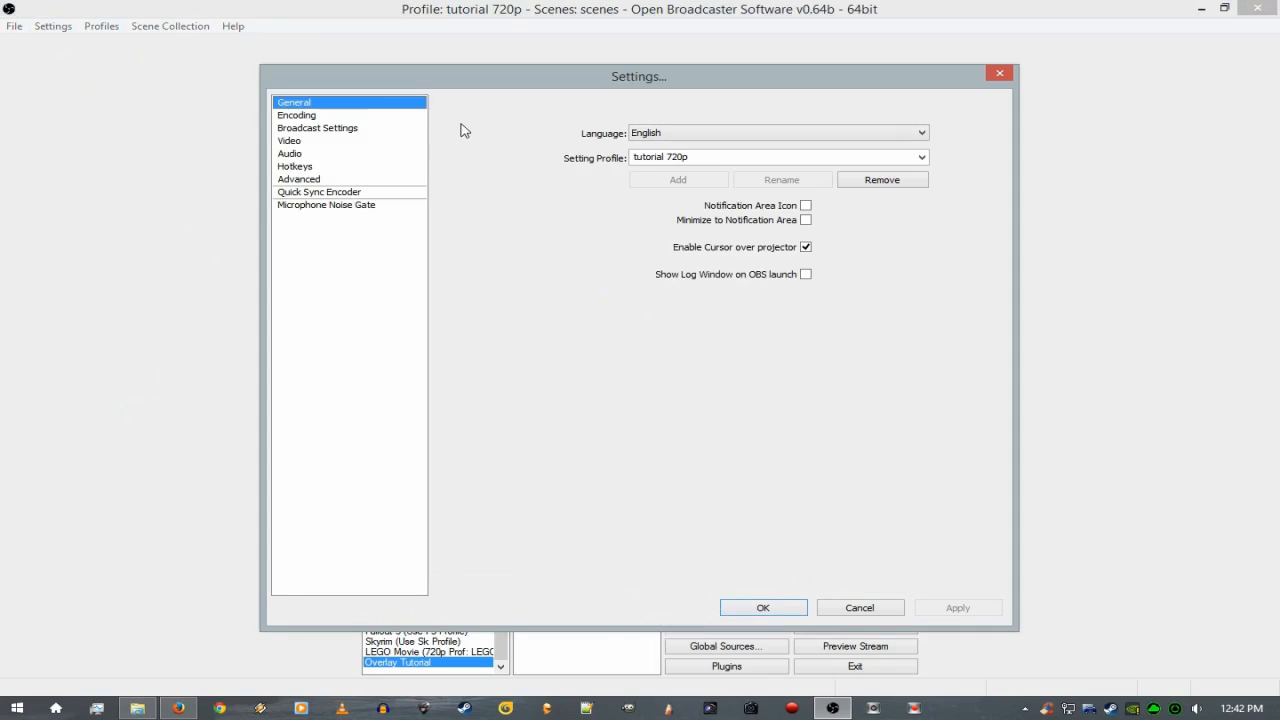
pyautogui.click(297, 145)
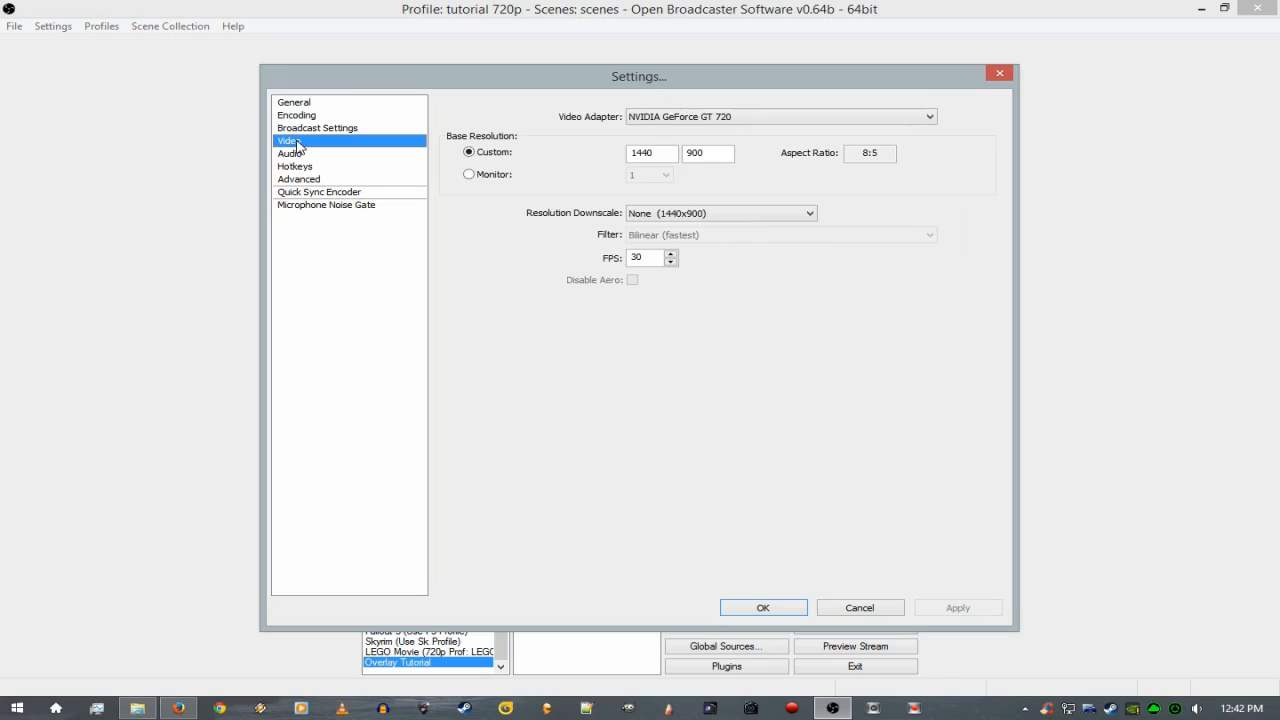
pyautogui.click(665, 214)
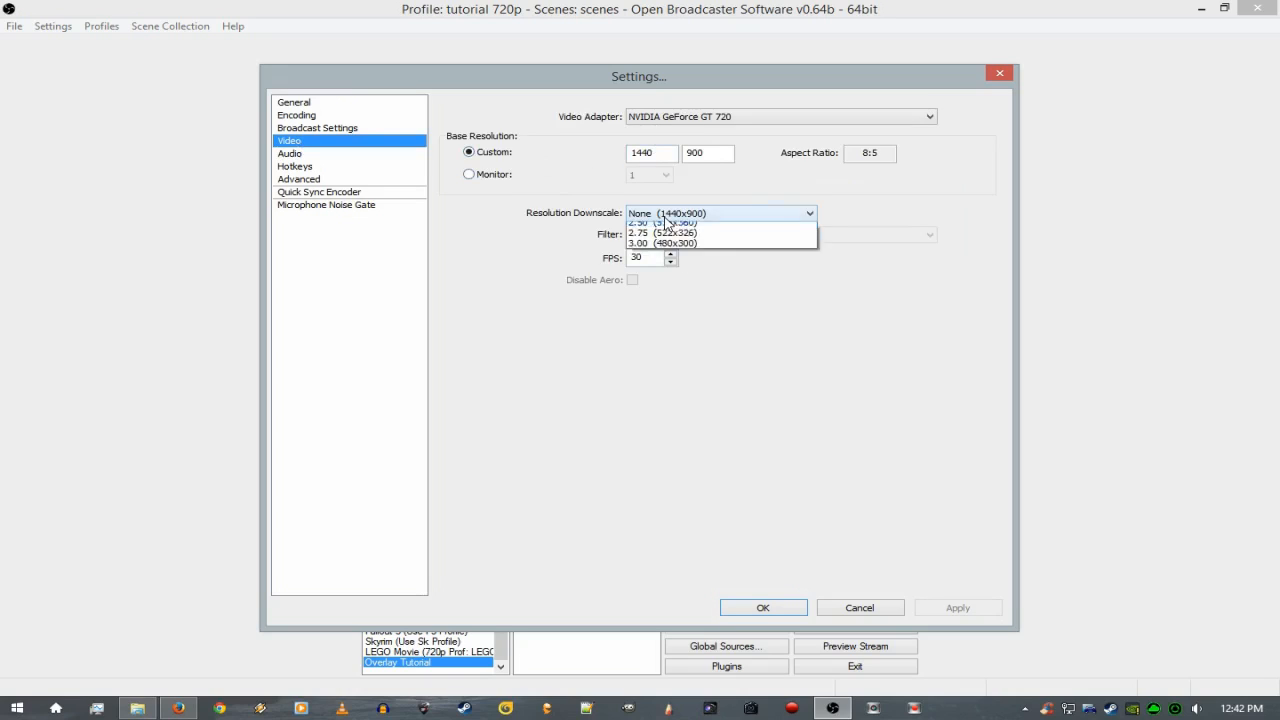
pyautogui.click(663, 218)
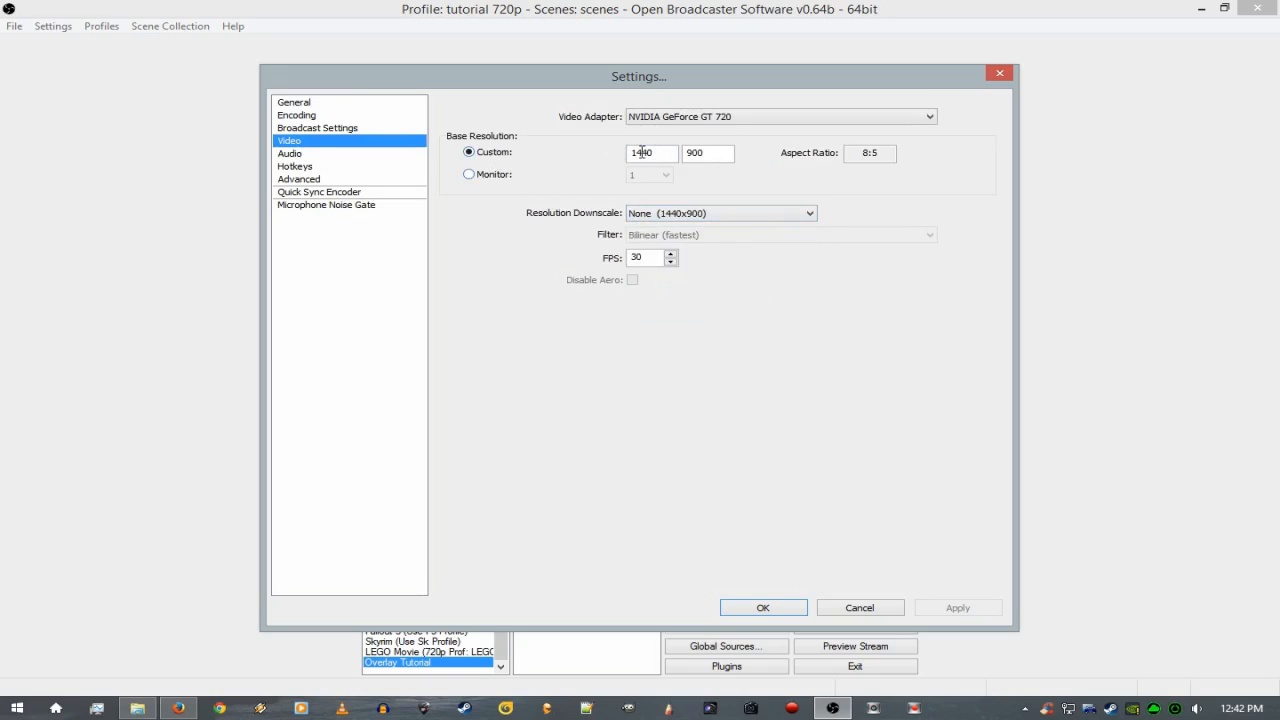
pyautogui.moveTo(670, 152); pyautogui.dragTo(628, 152)
pyautogui.write('1280')
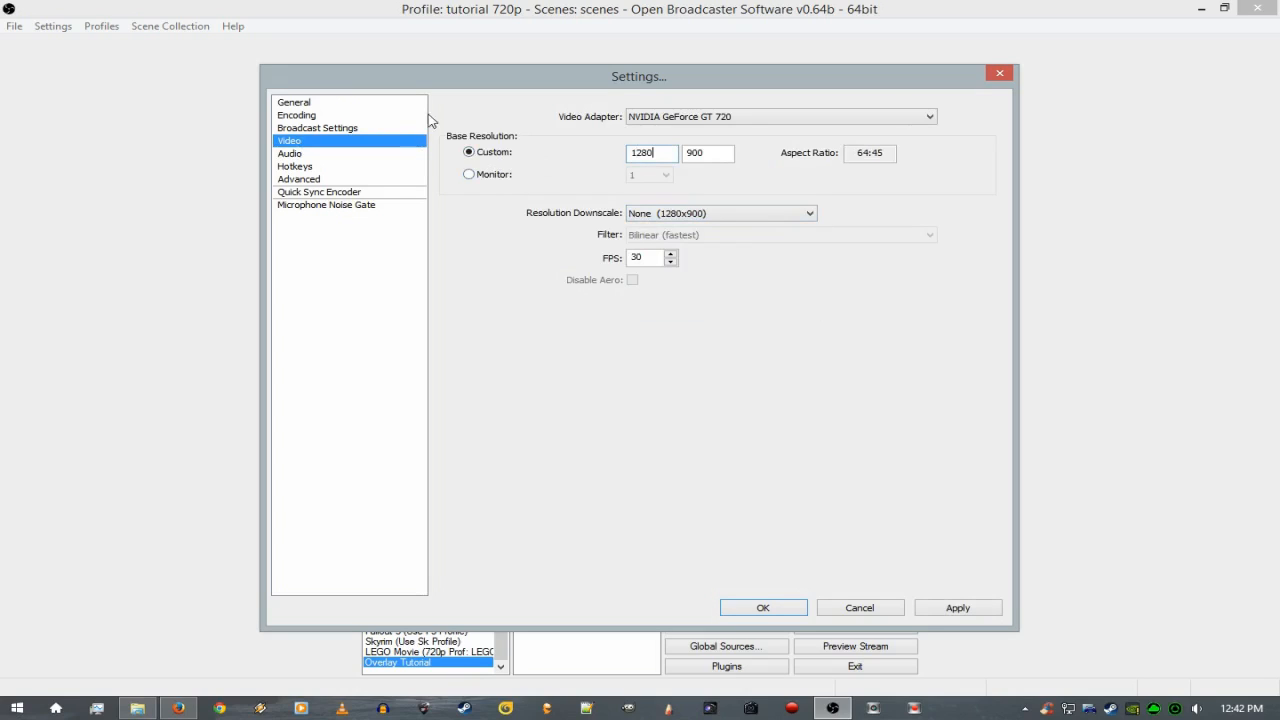
pyautogui.moveTo(716, 152); pyautogui.dragTo(366, 177)
pyautogui.write('720')
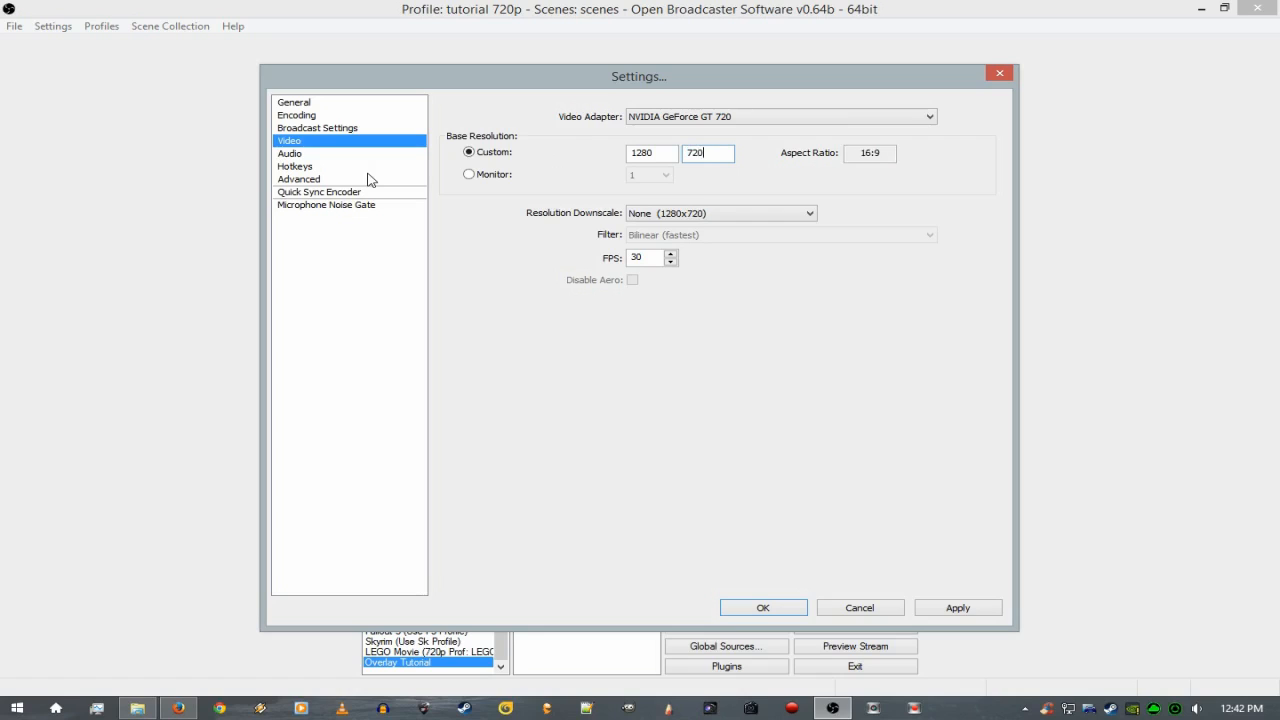
pyautogui.click(980, 607)
pyautogui.click(800, 608)
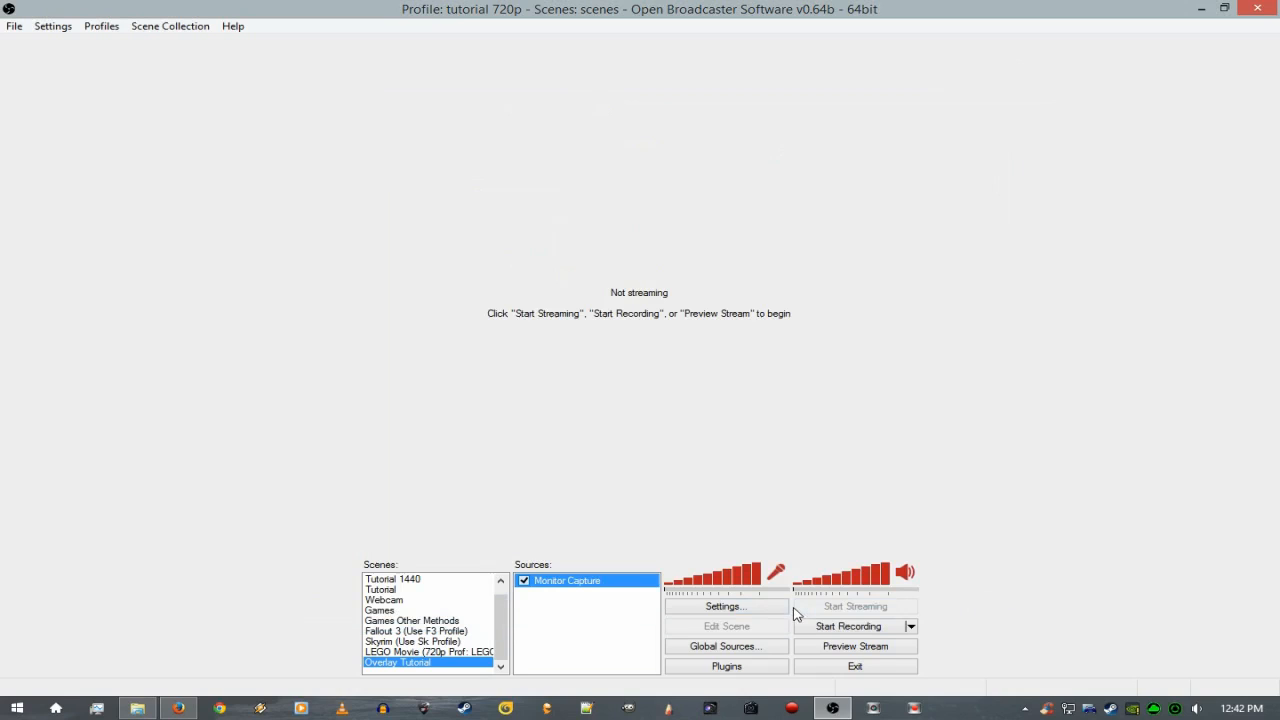
# Check the Monitor Capture source's properties and fit the capture to the screen in the stream preview.
pyautogui.rightClick(584, 586)
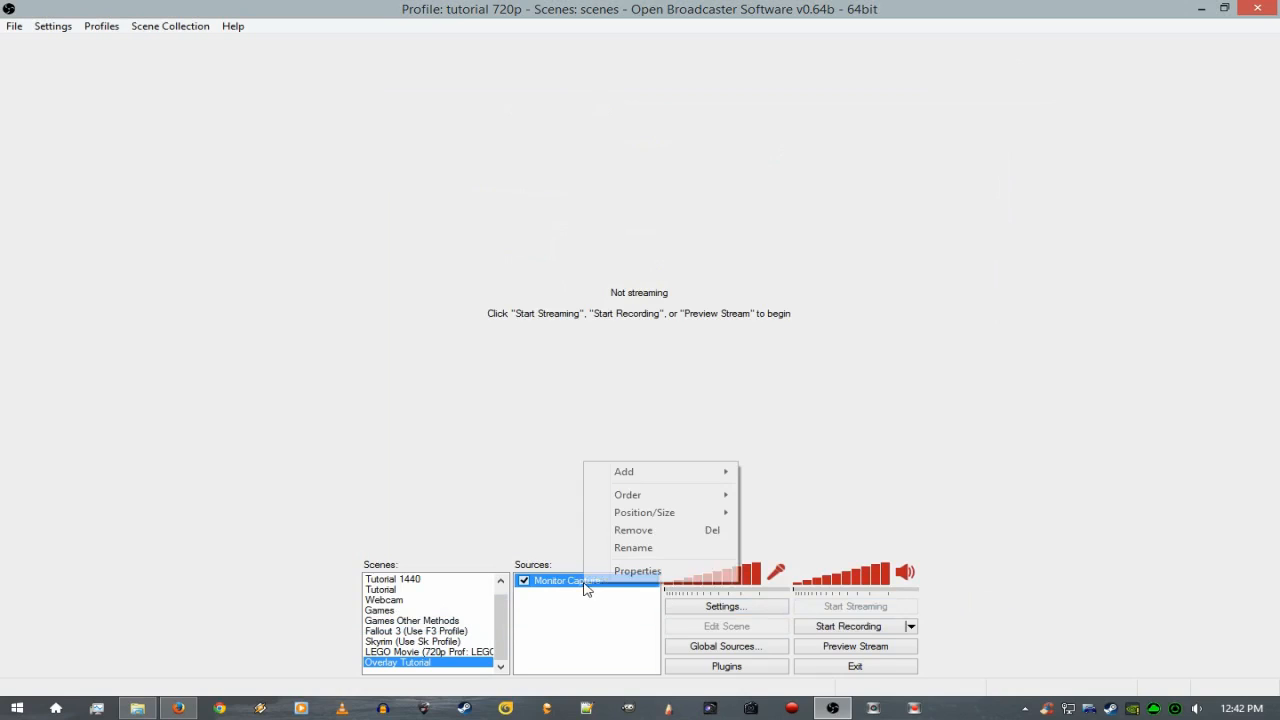
pyautogui.click(636, 574)
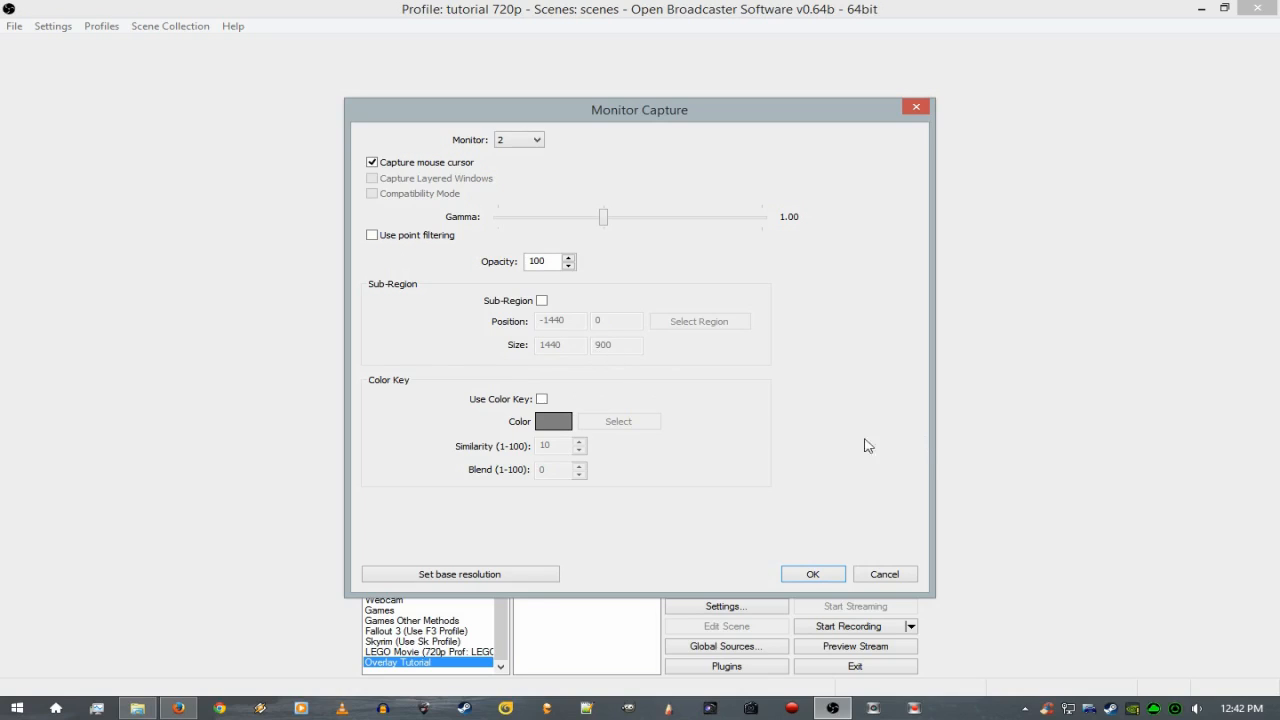
pyautogui.click(813, 578)
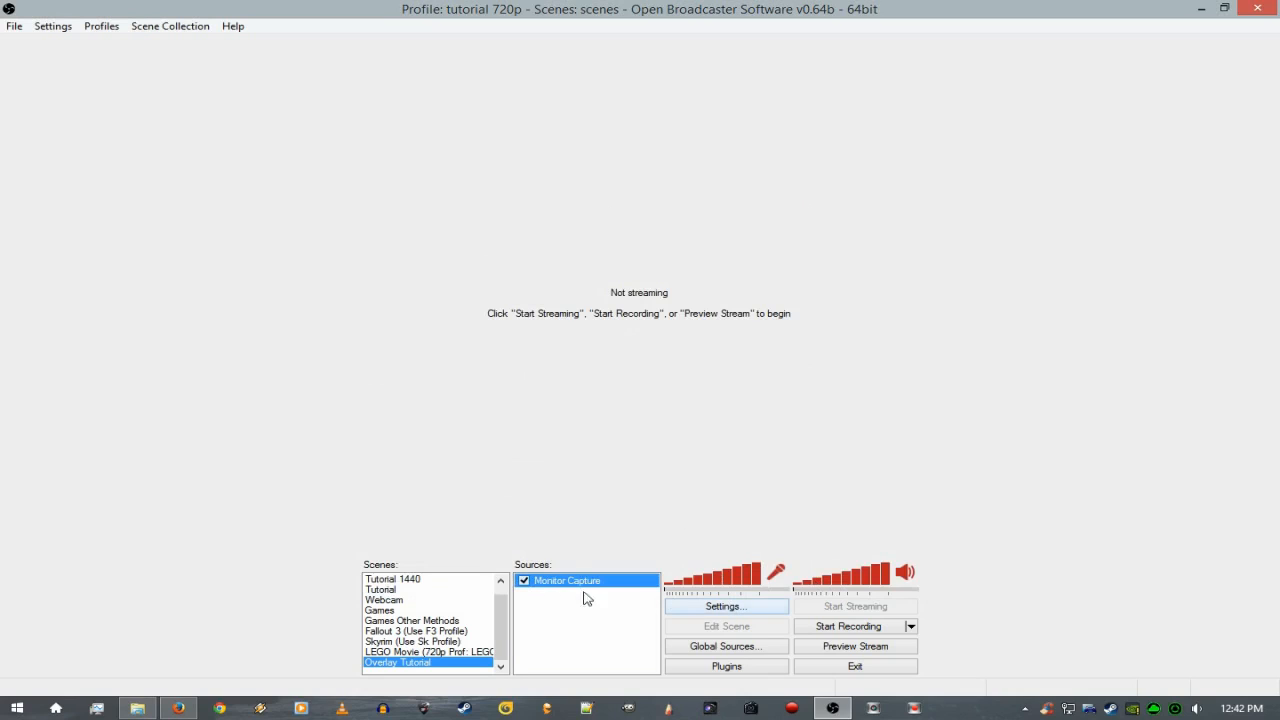
pyautogui.click(829, 648)
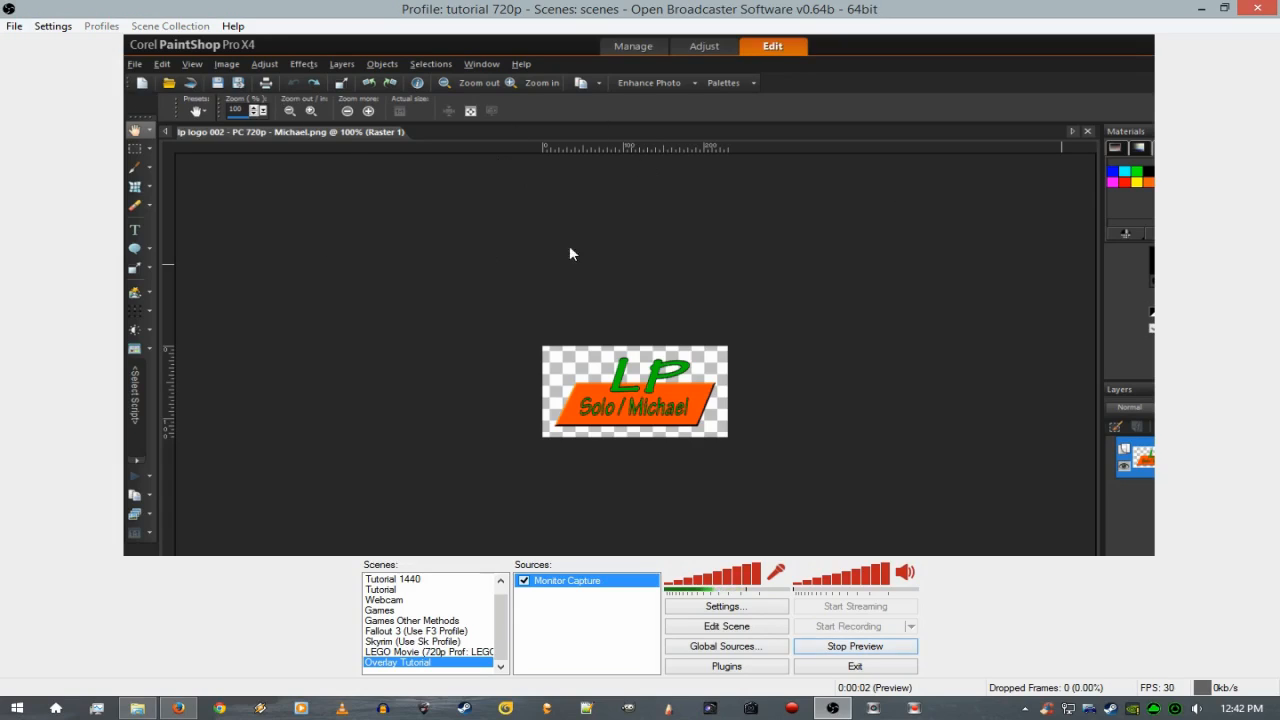
pyautogui.rightClick(338, 258)
pyautogui.moveTo(411, 370)
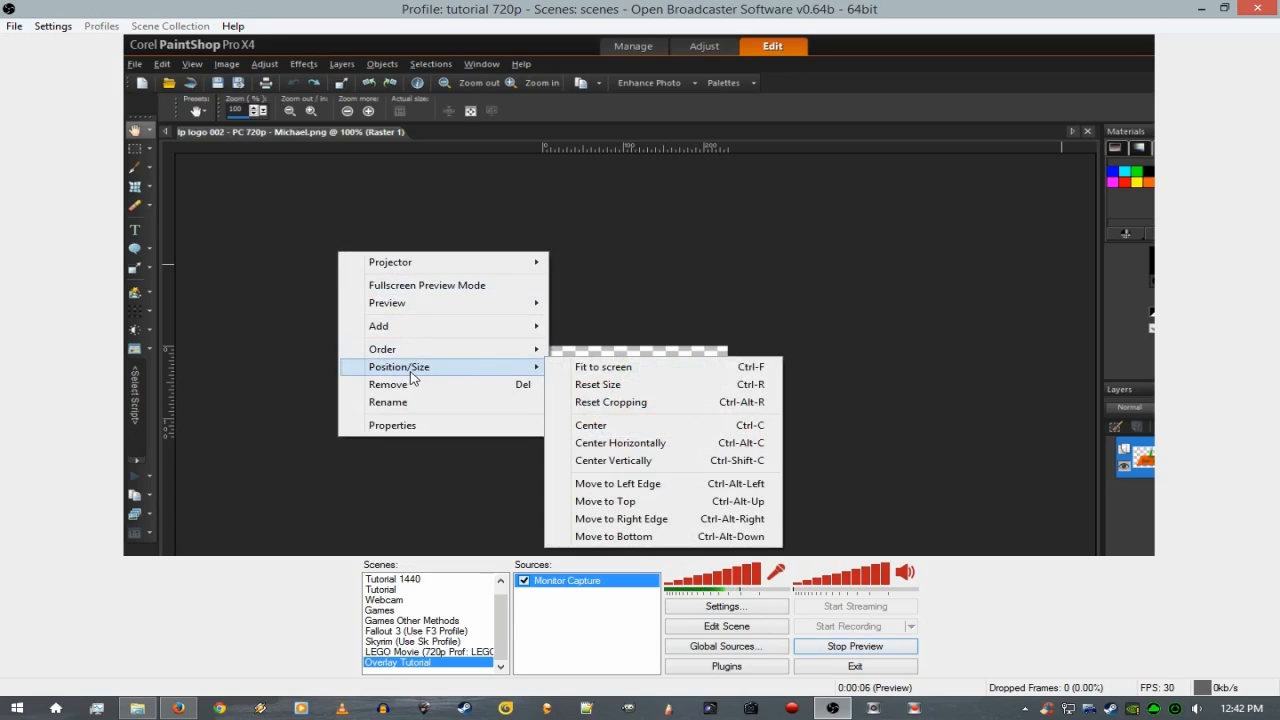
pyautogui.click(600, 370)
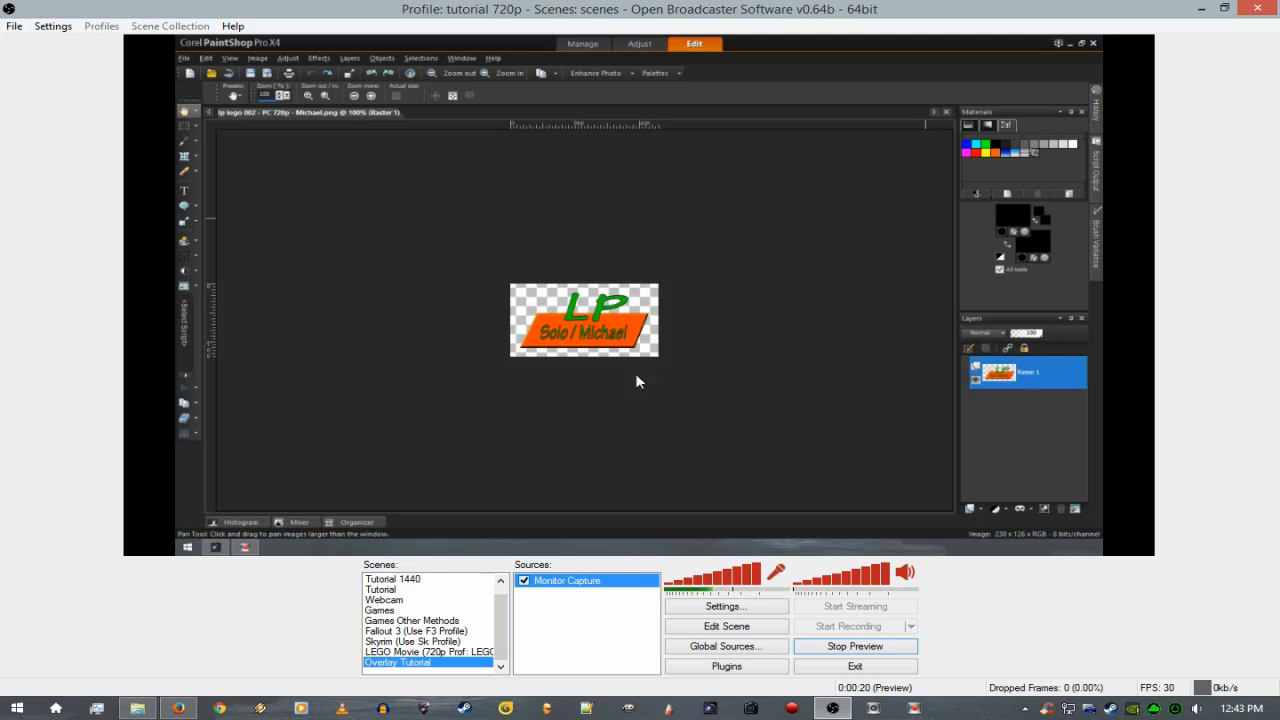
# Add a Video Capture Device source named Webcam to the Overlay Tutorial scene.
pyautogui.rightClick(586, 613)
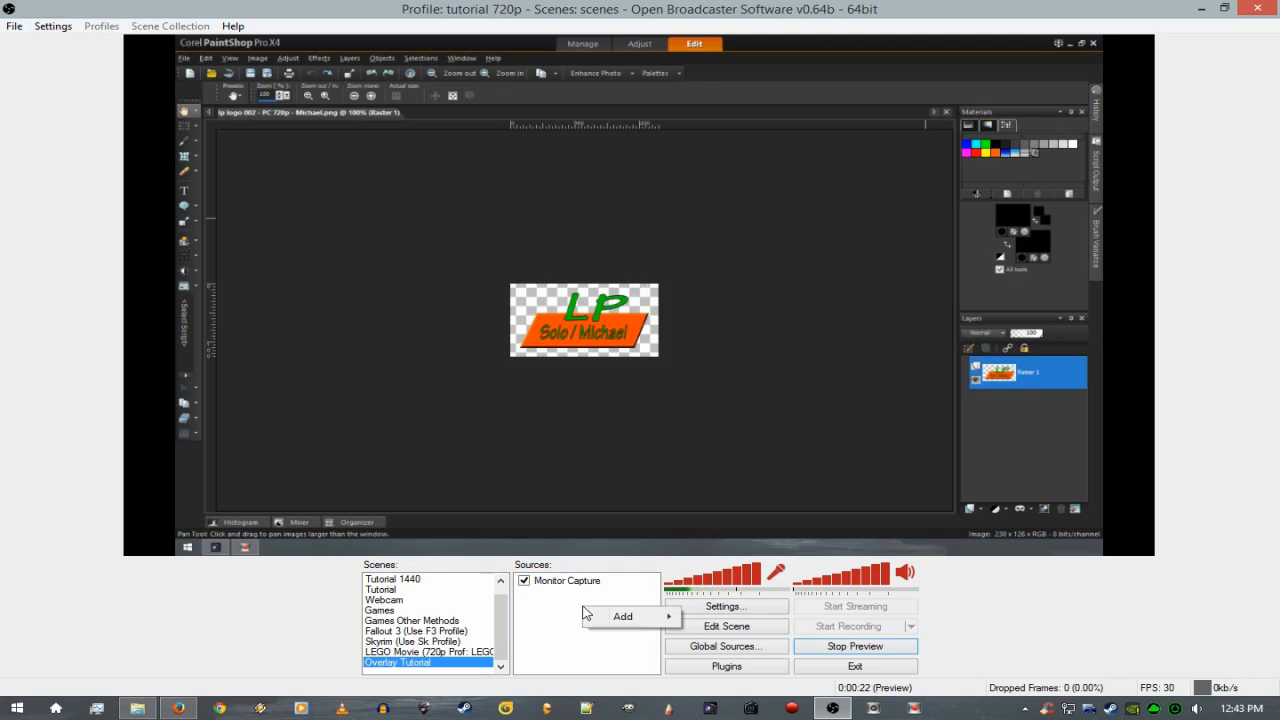
pyautogui.click(549, 612)
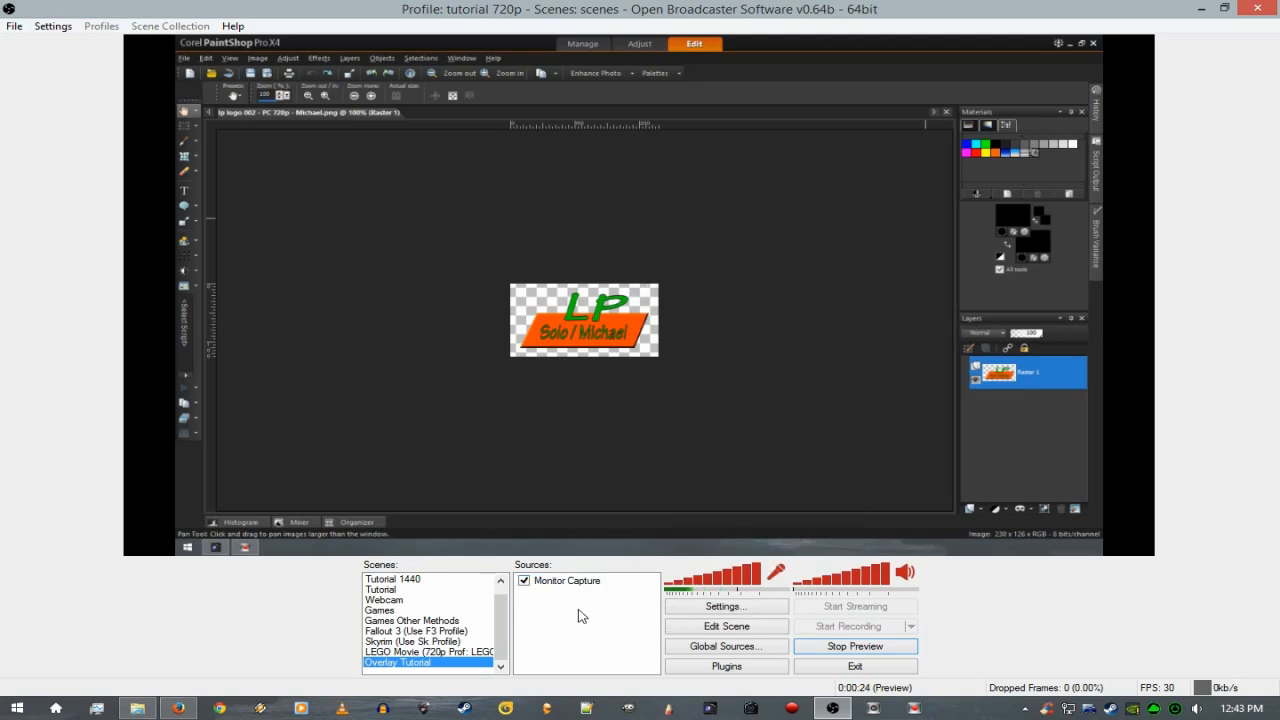
pyautogui.rightClick(579, 610)
pyautogui.moveTo(606, 626)
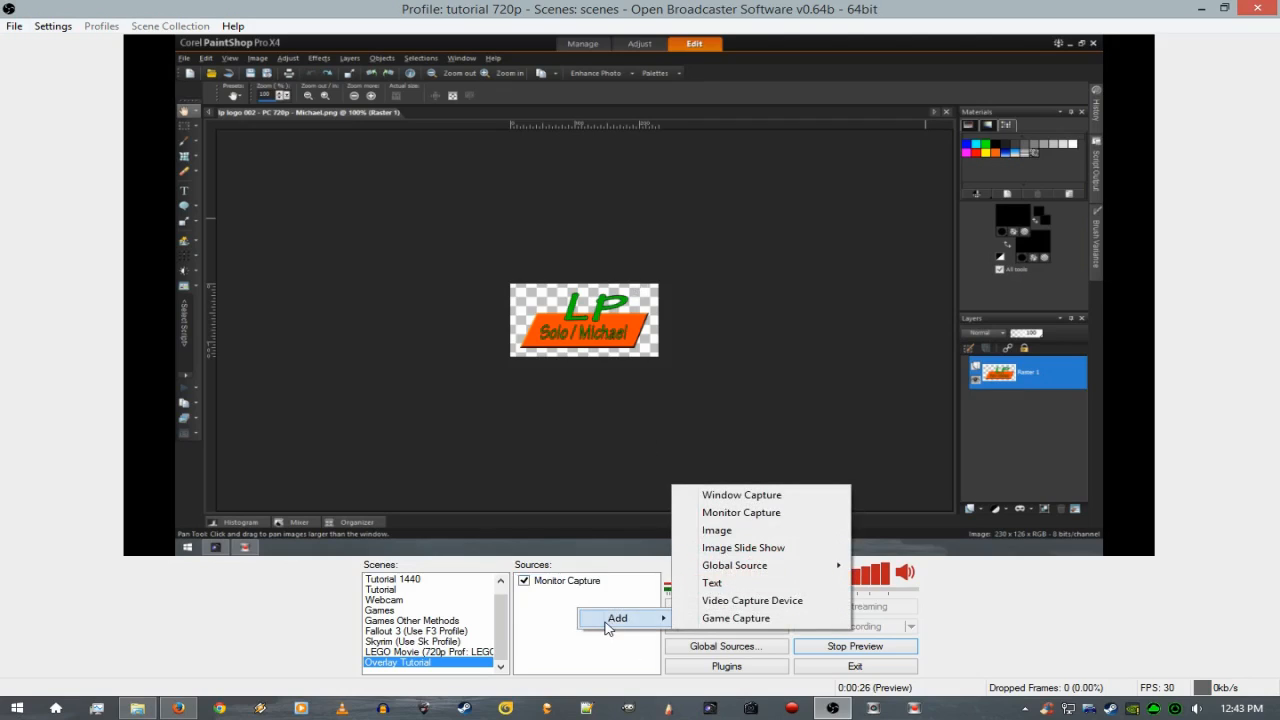
pyautogui.click(738, 604)
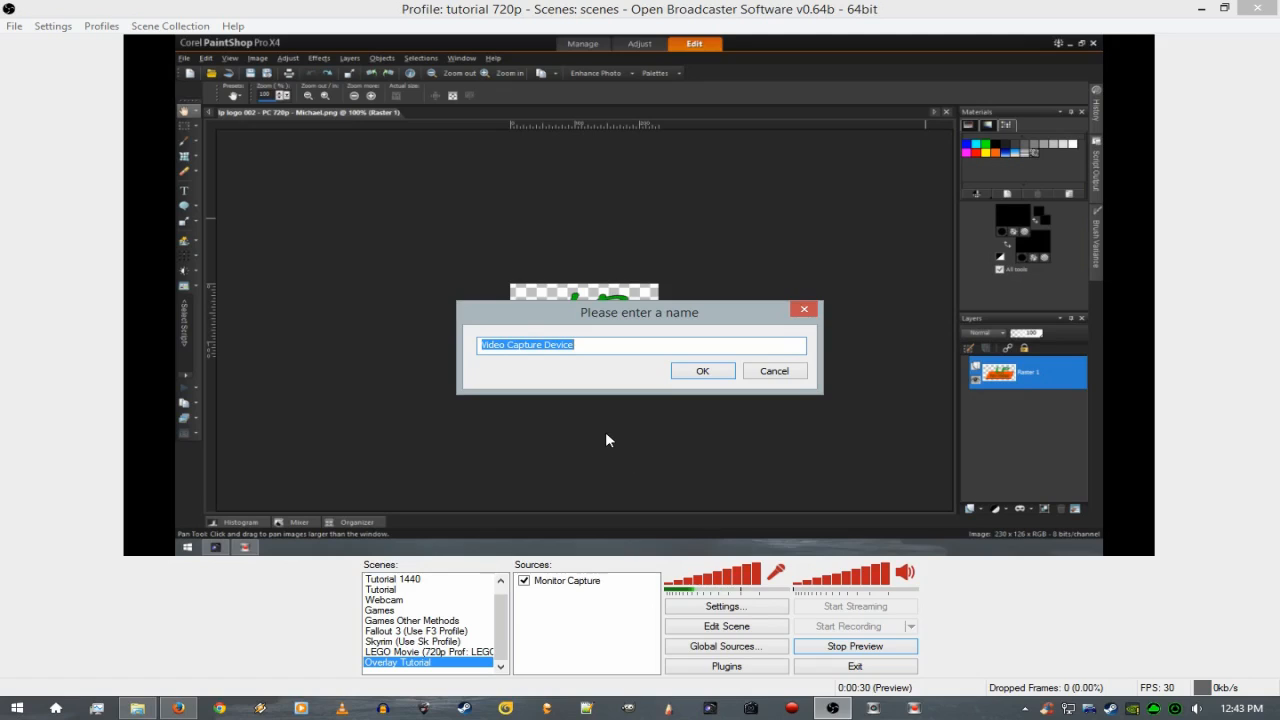
pyautogui.write('Wec')
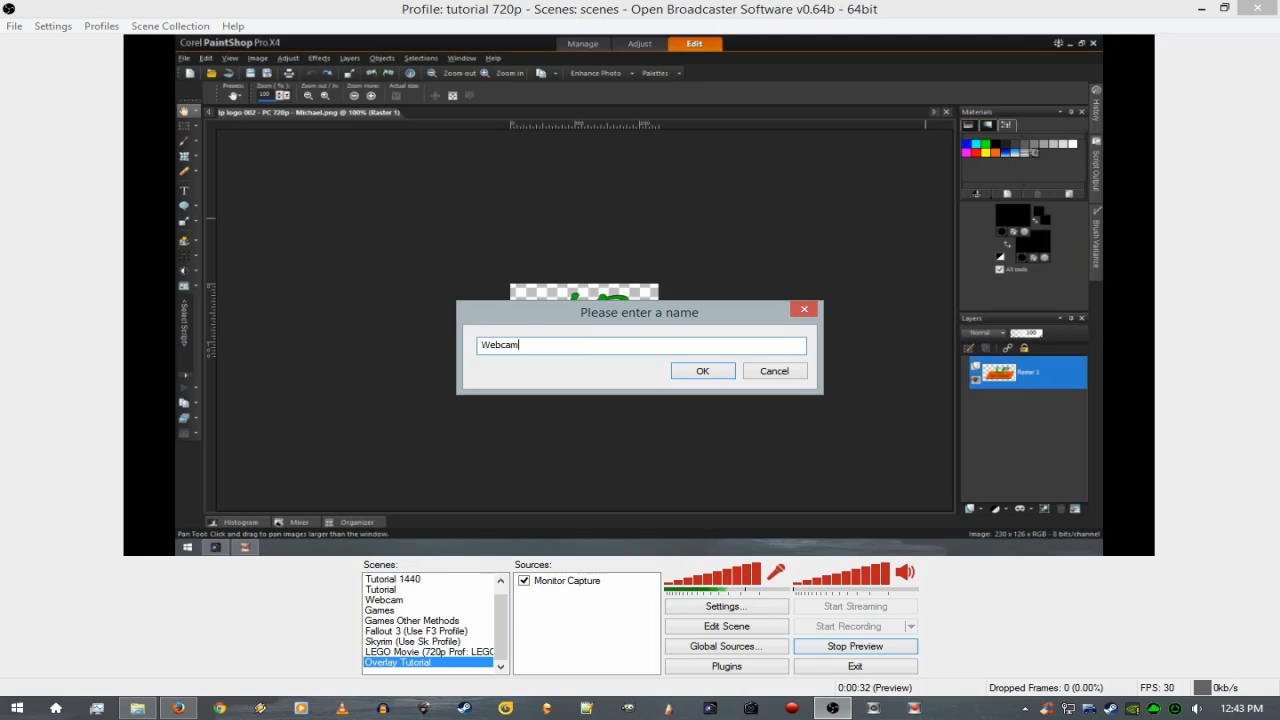
pyautogui.press('Return')
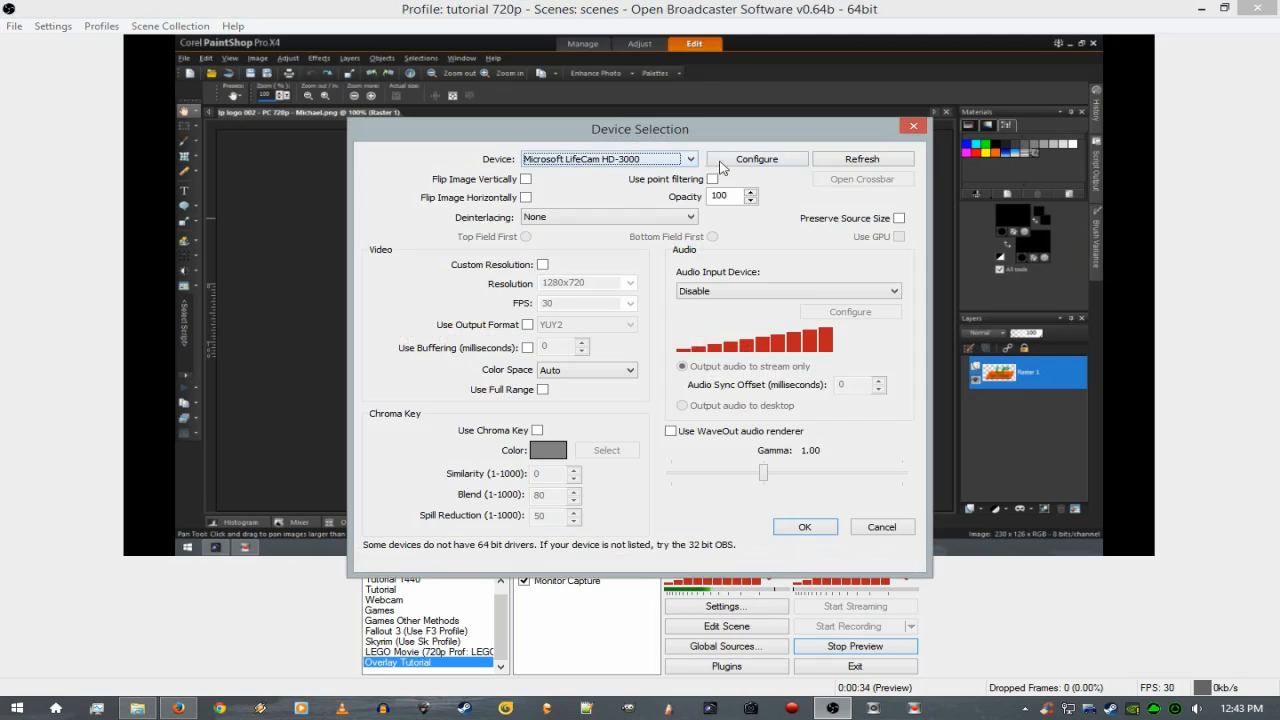
# Enable a custom resolution for the Microsoft LifeCam HD-3000 webcam and set it to 960x544.
pyautogui.click(542, 265)
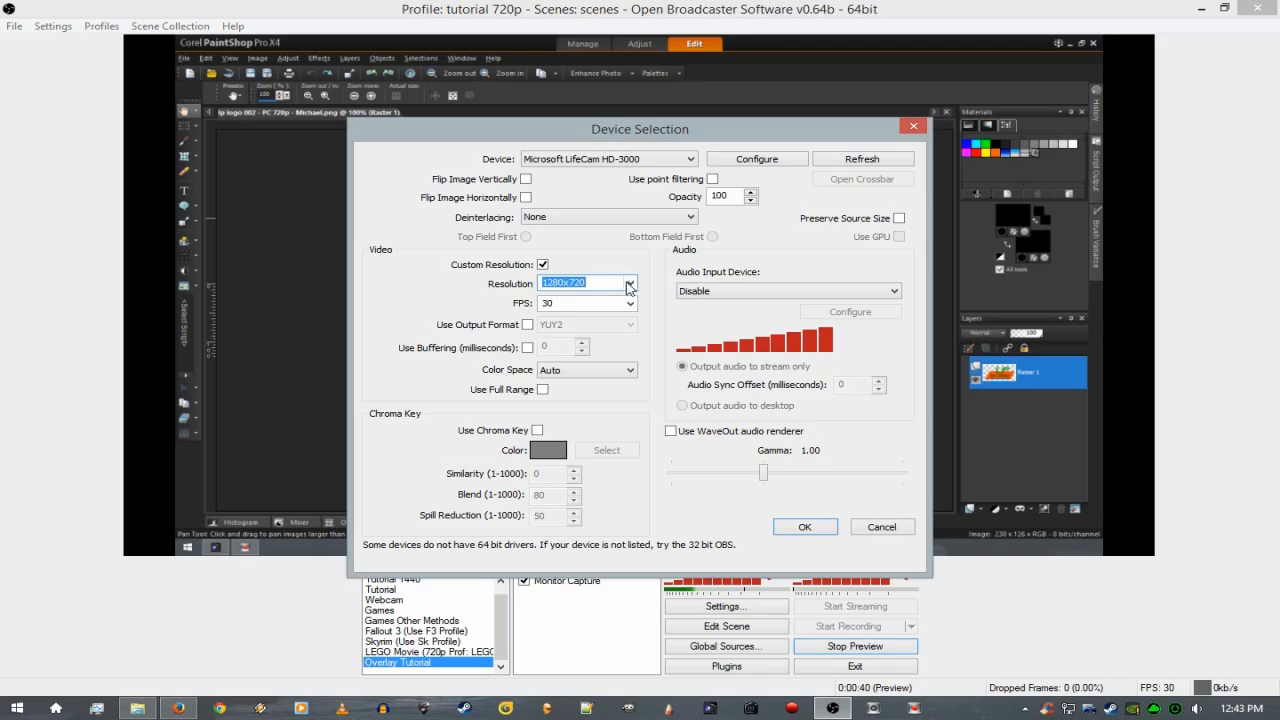
pyautogui.click(629, 285)
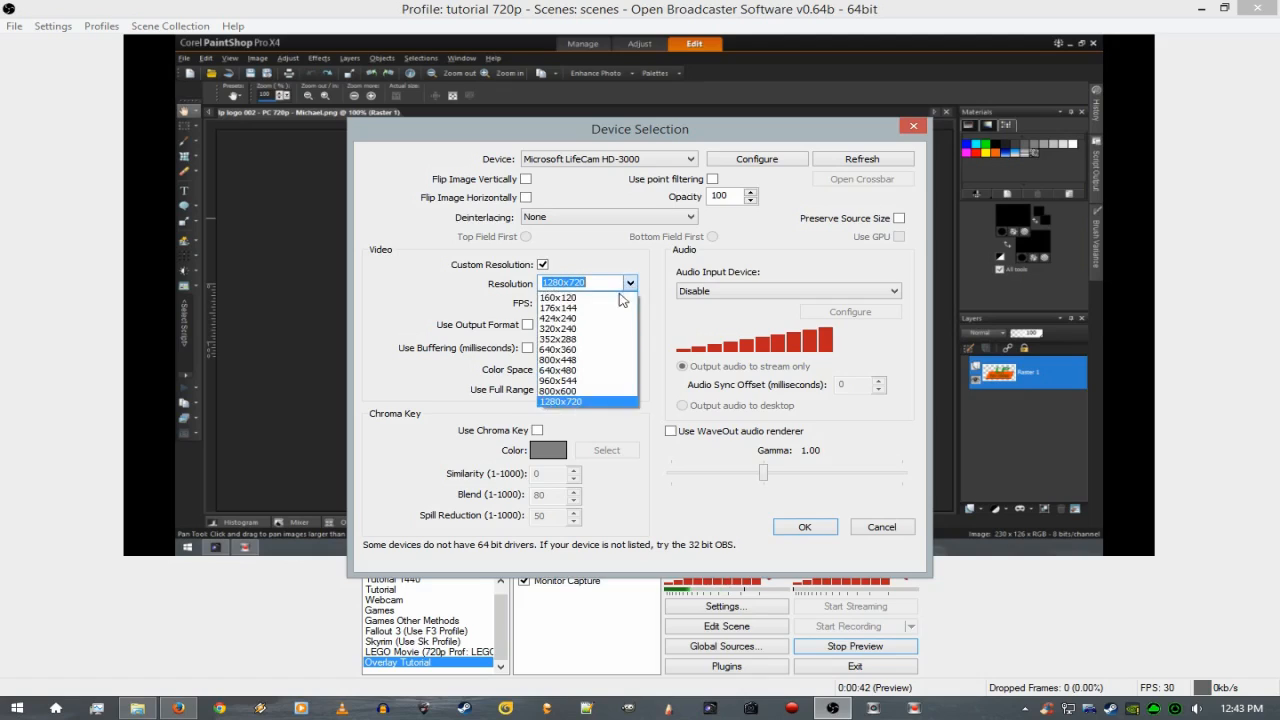
pyautogui.click(591, 328)
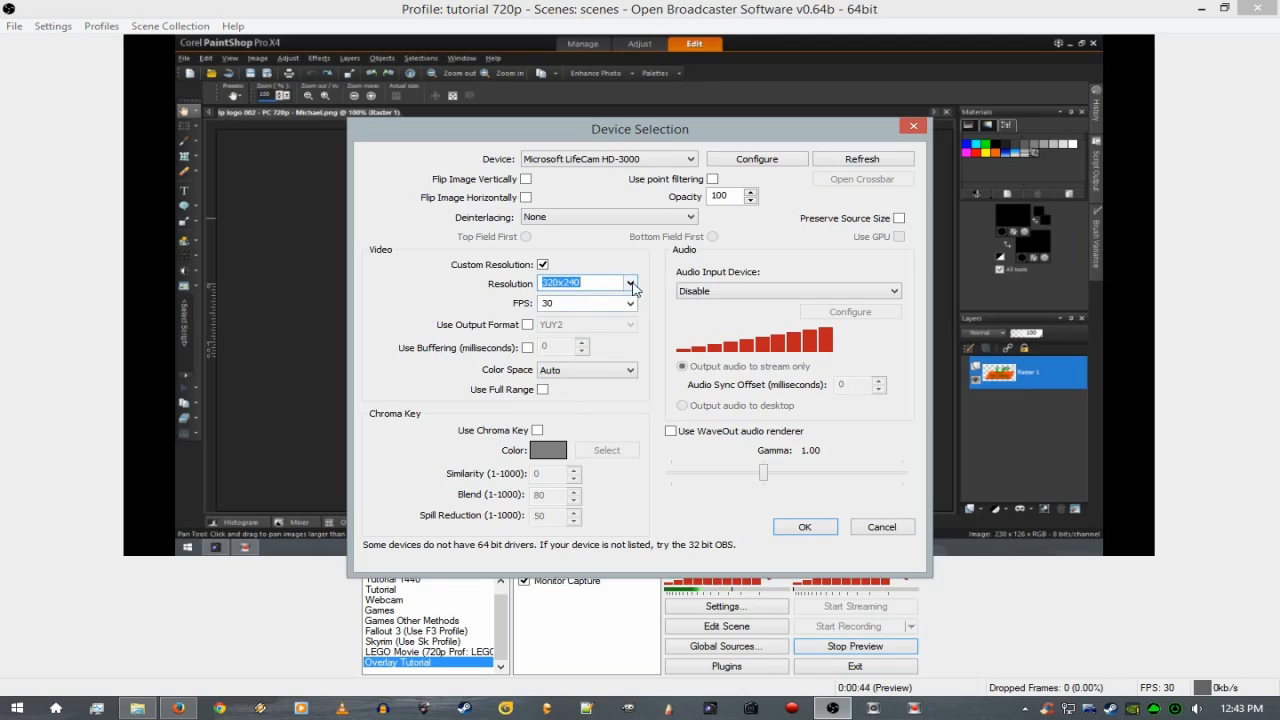
pyautogui.click(631, 285)
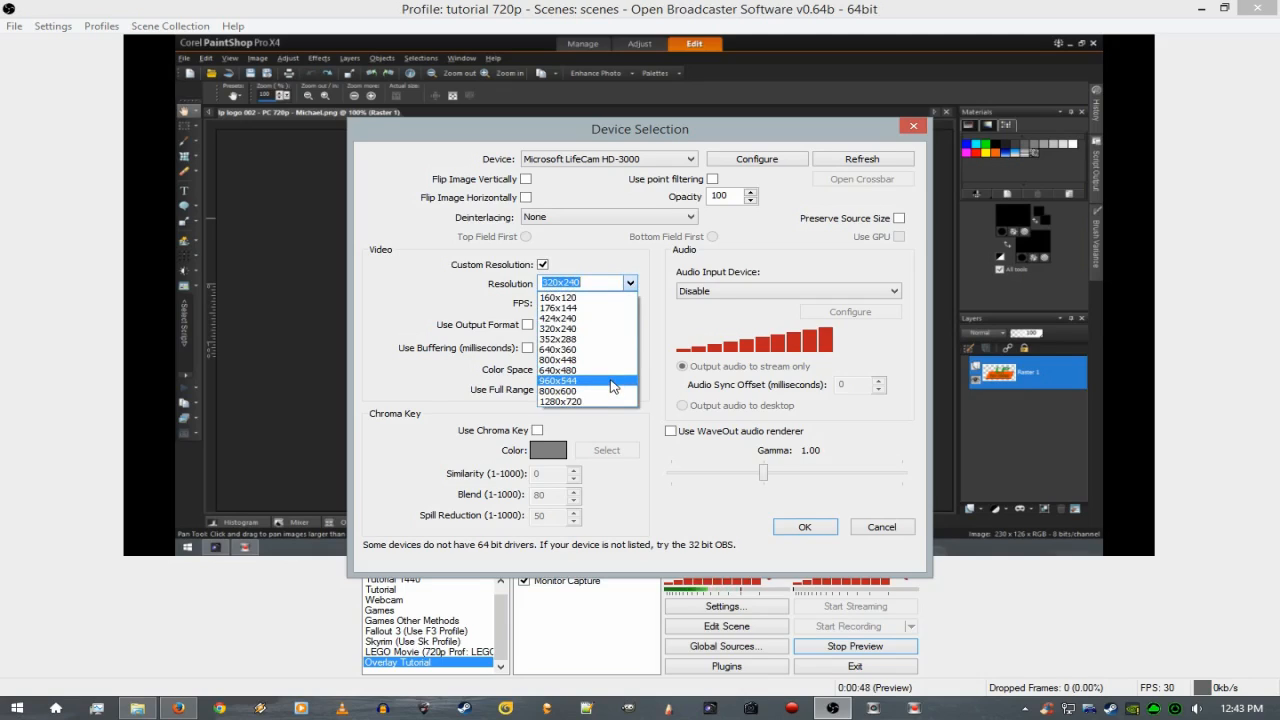
pyautogui.click(613, 381)
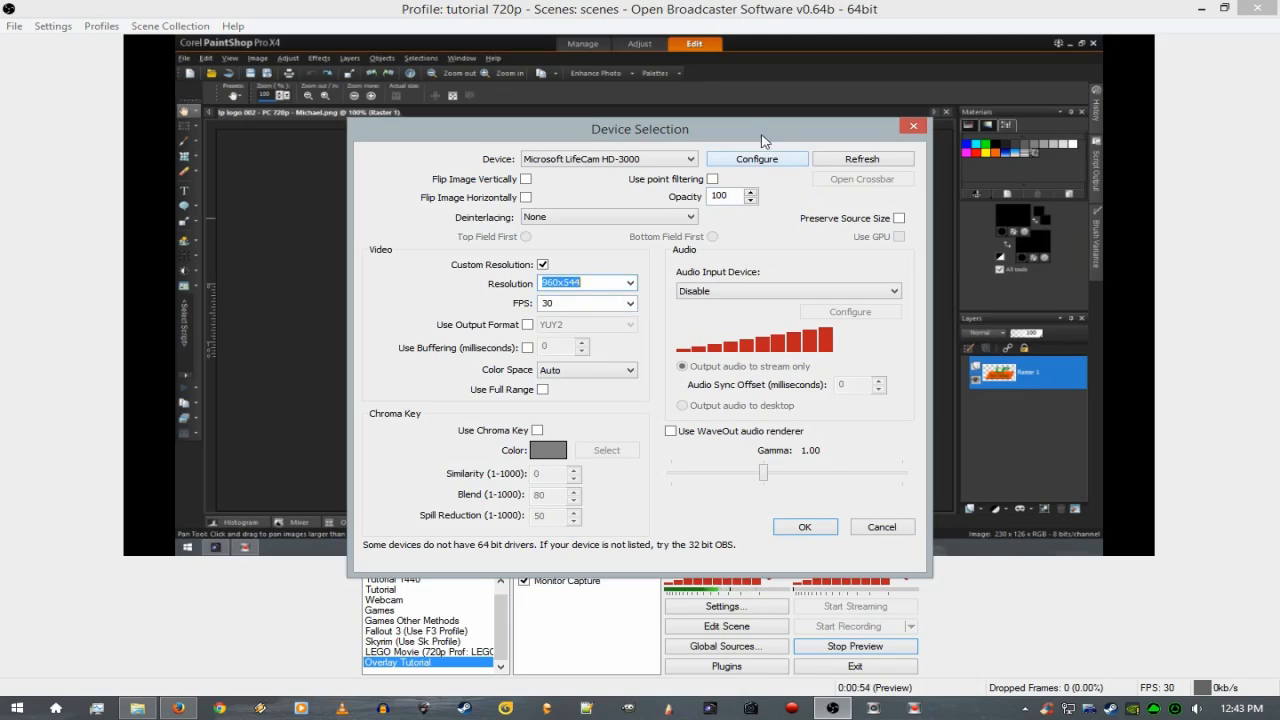
# Adjust the webcam's framing in its camera configuration and set the Webcam source's custom resolution to 320x240.
pyautogui.click(806, 527)
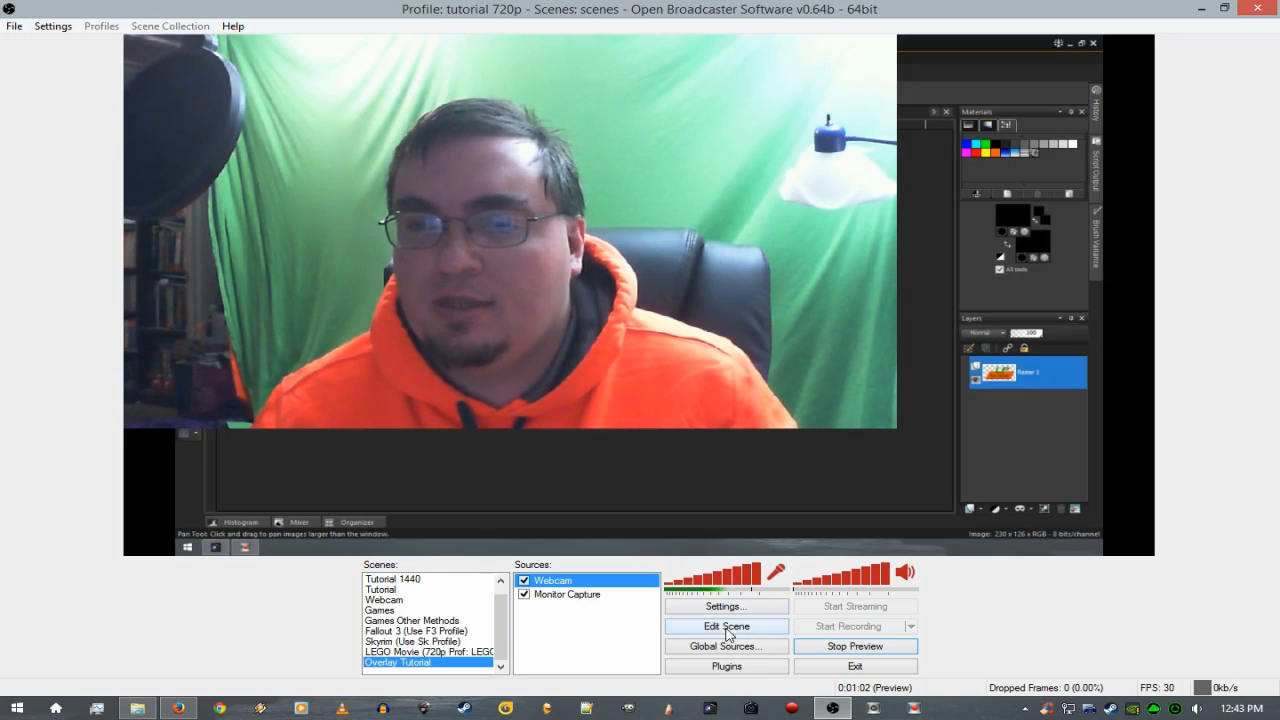
pyautogui.rightClick(587, 572)
pyautogui.click(612, 571)
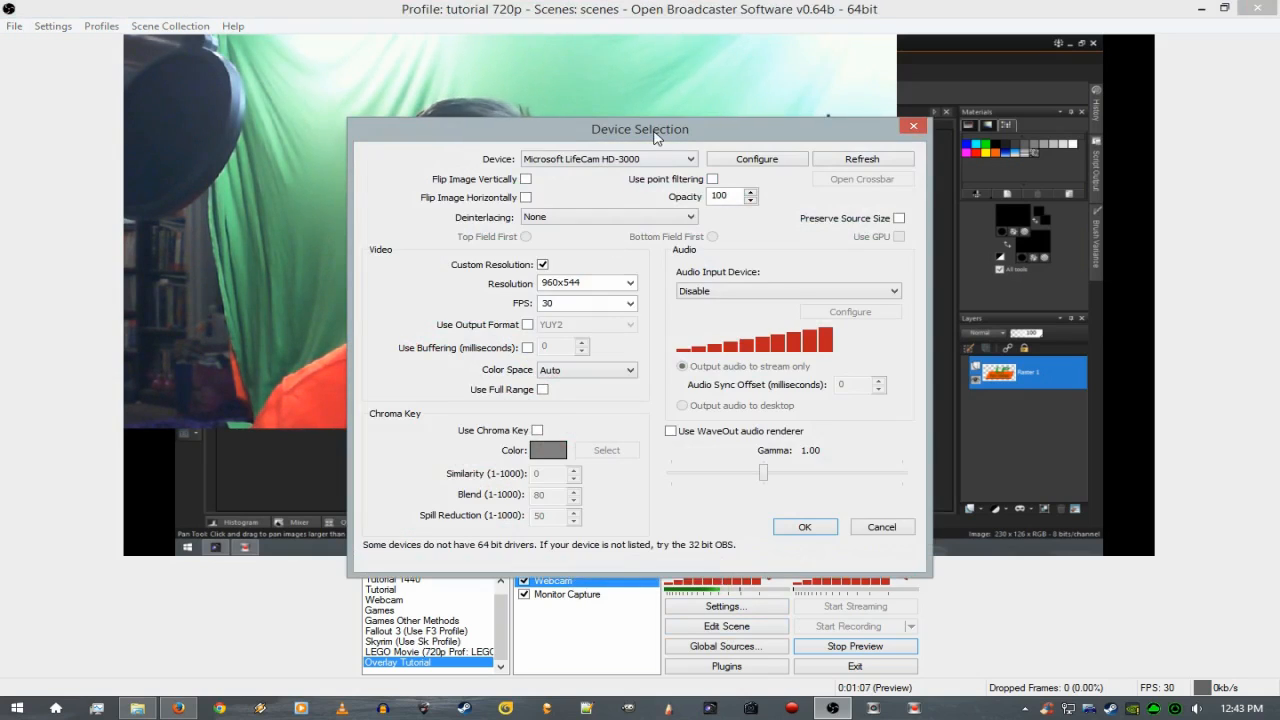
pyautogui.moveTo(655, 137); pyautogui.dragTo(0, 137)
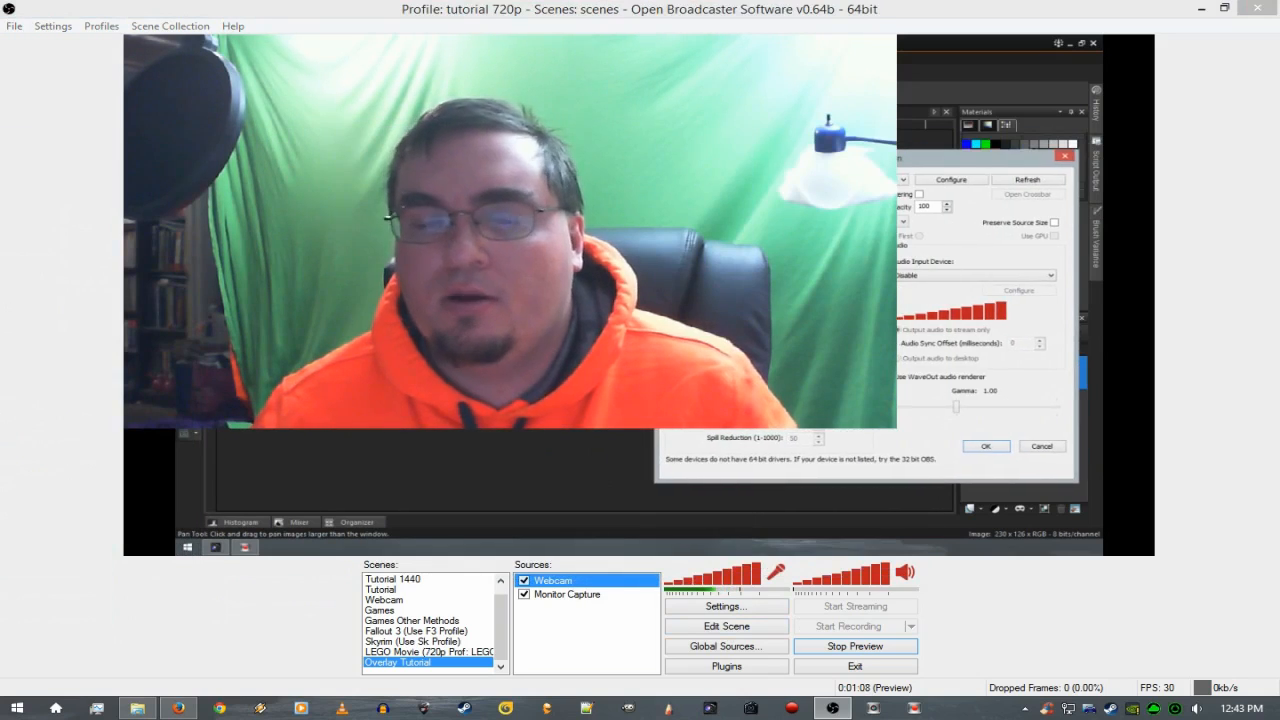
pyautogui.click(952, 181)
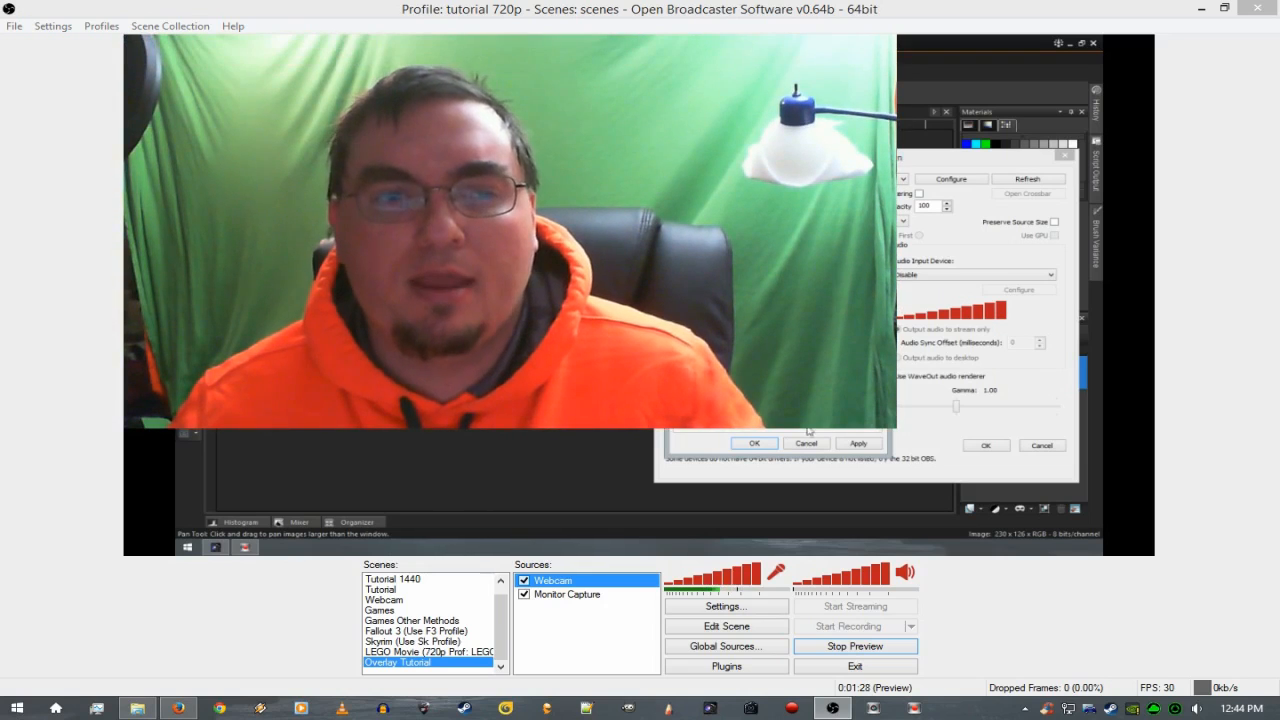
pyautogui.click(756, 444)
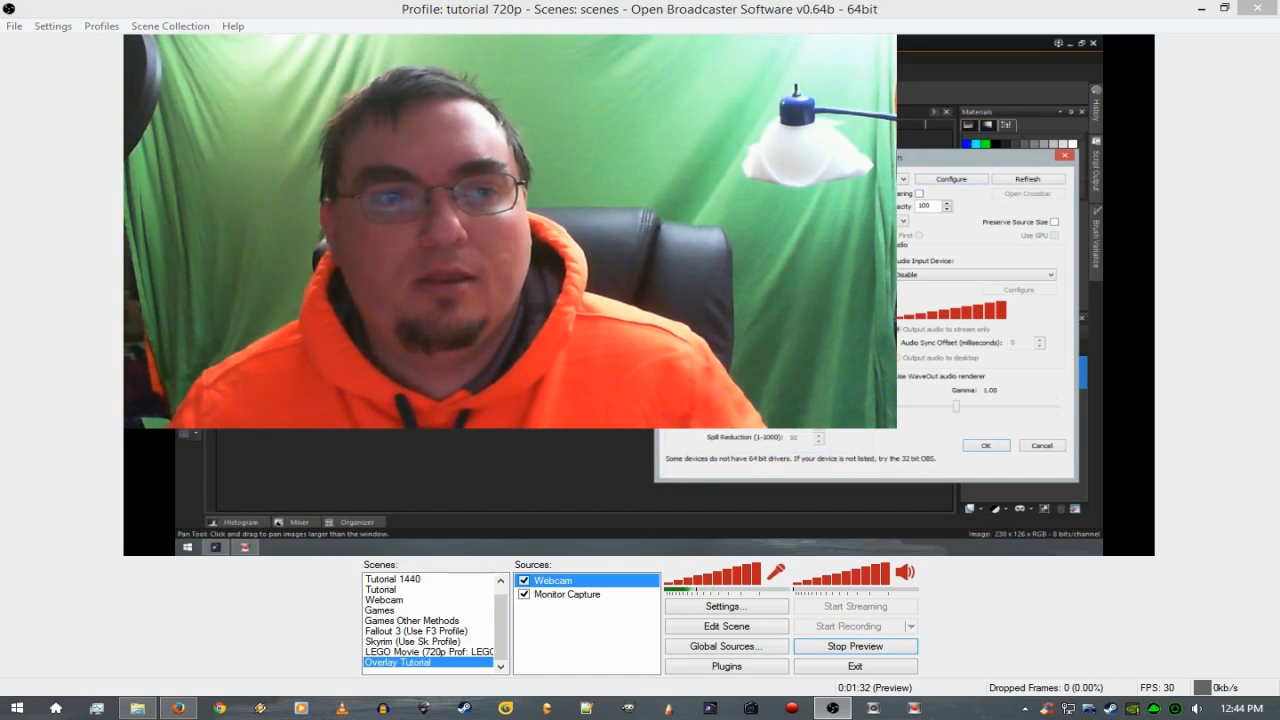
pyautogui.click(1006, 445)
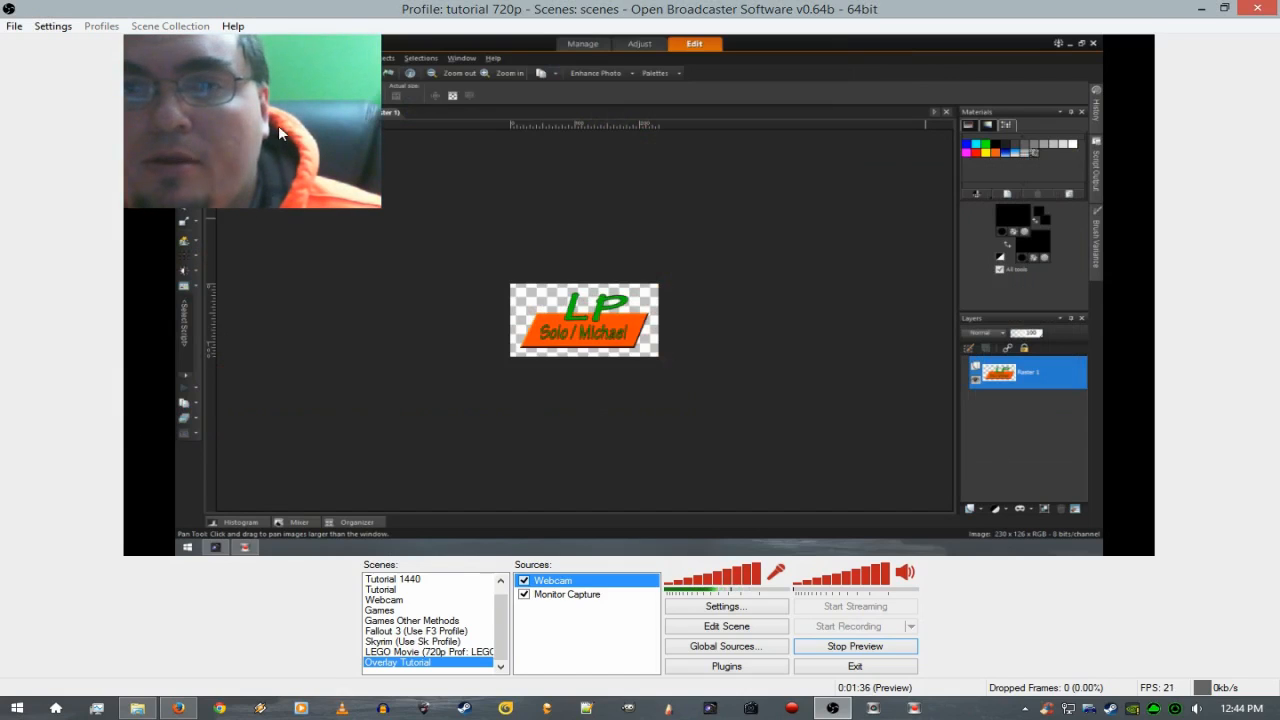
# Set the webcam's camera zoom to 6, pan to -1 and tilt to 4, and flip its image horizontally.
pyautogui.rightClick(560, 584)
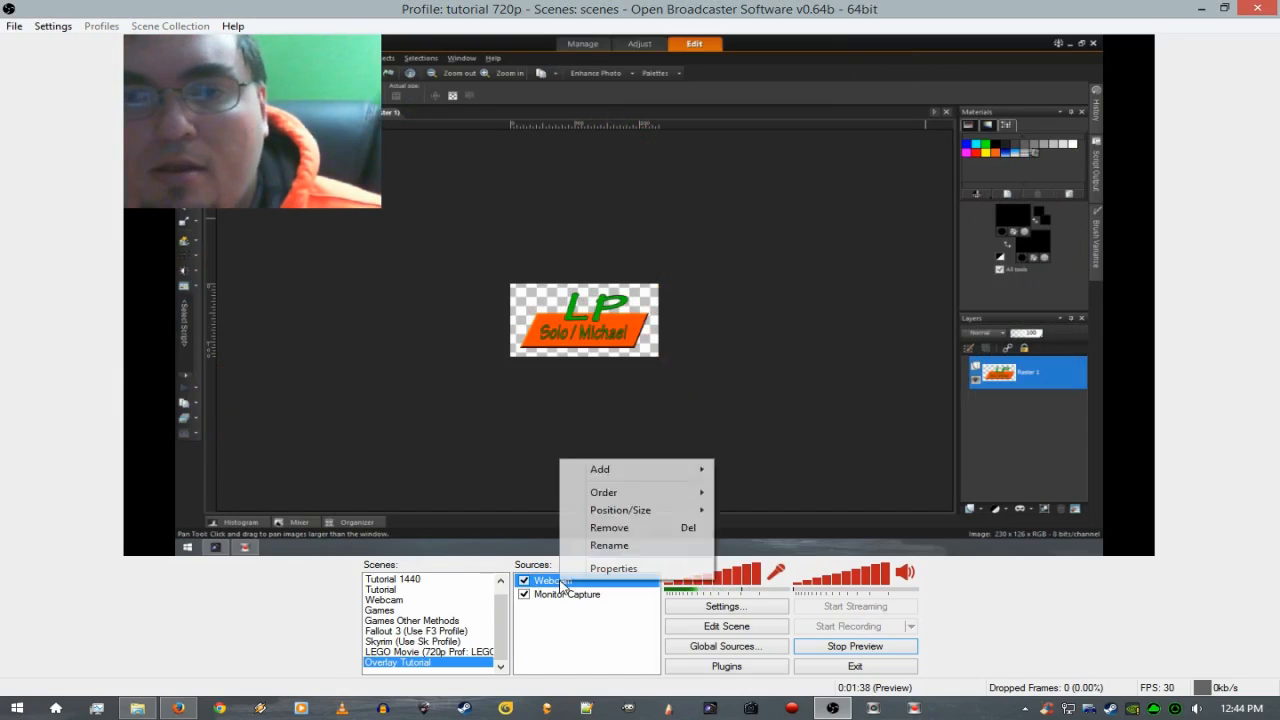
pyautogui.click(620, 568)
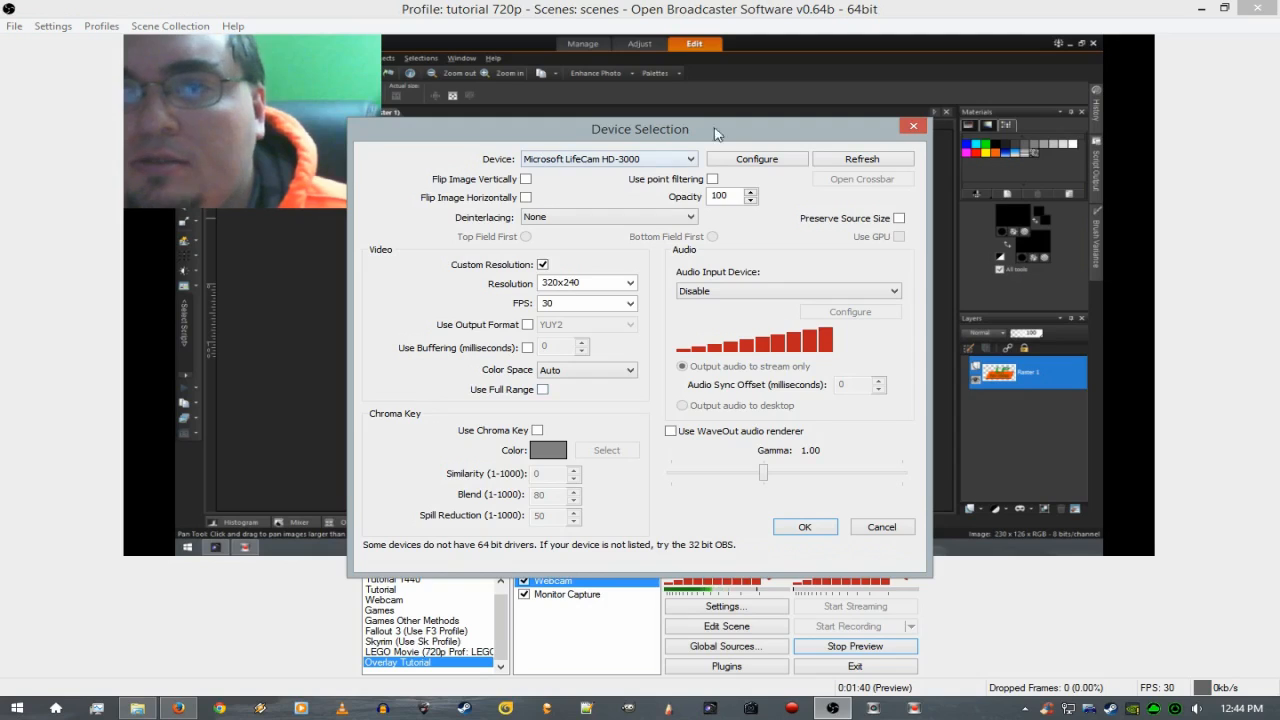
pyautogui.moveTo(736, 128); pyautogui.dragTo(0, 120)
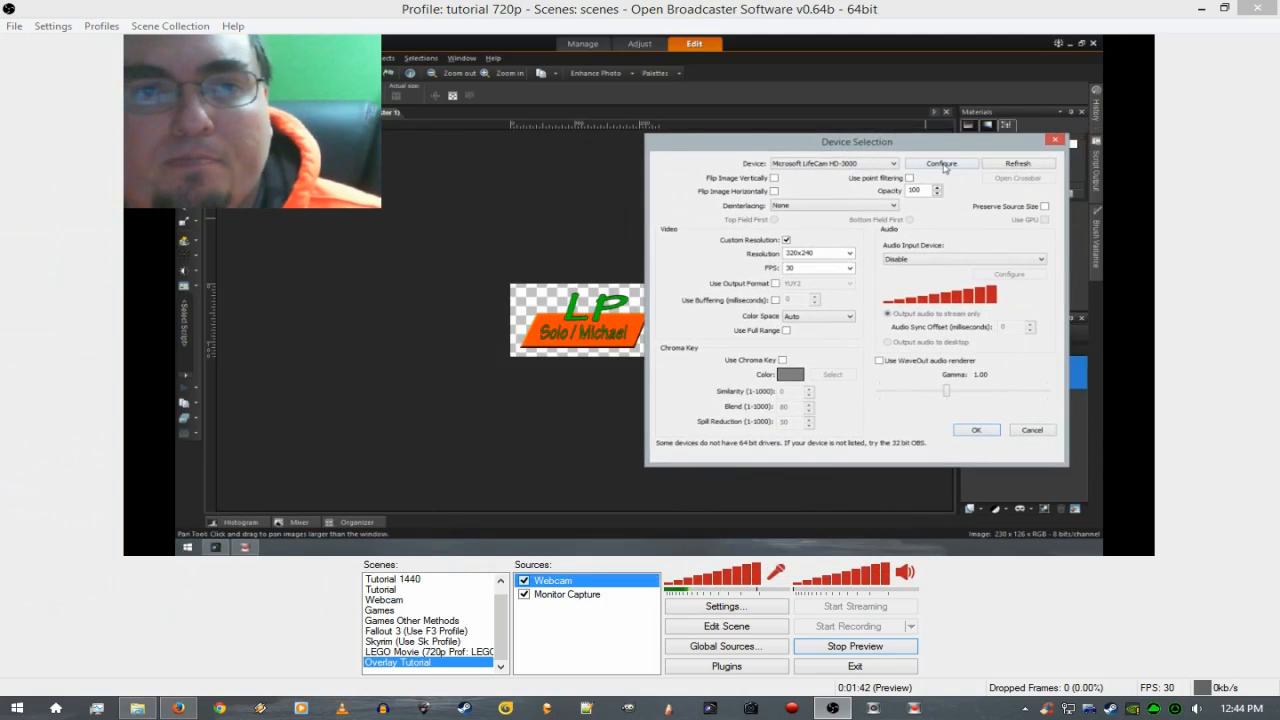
pyautogui.click(941, 163)
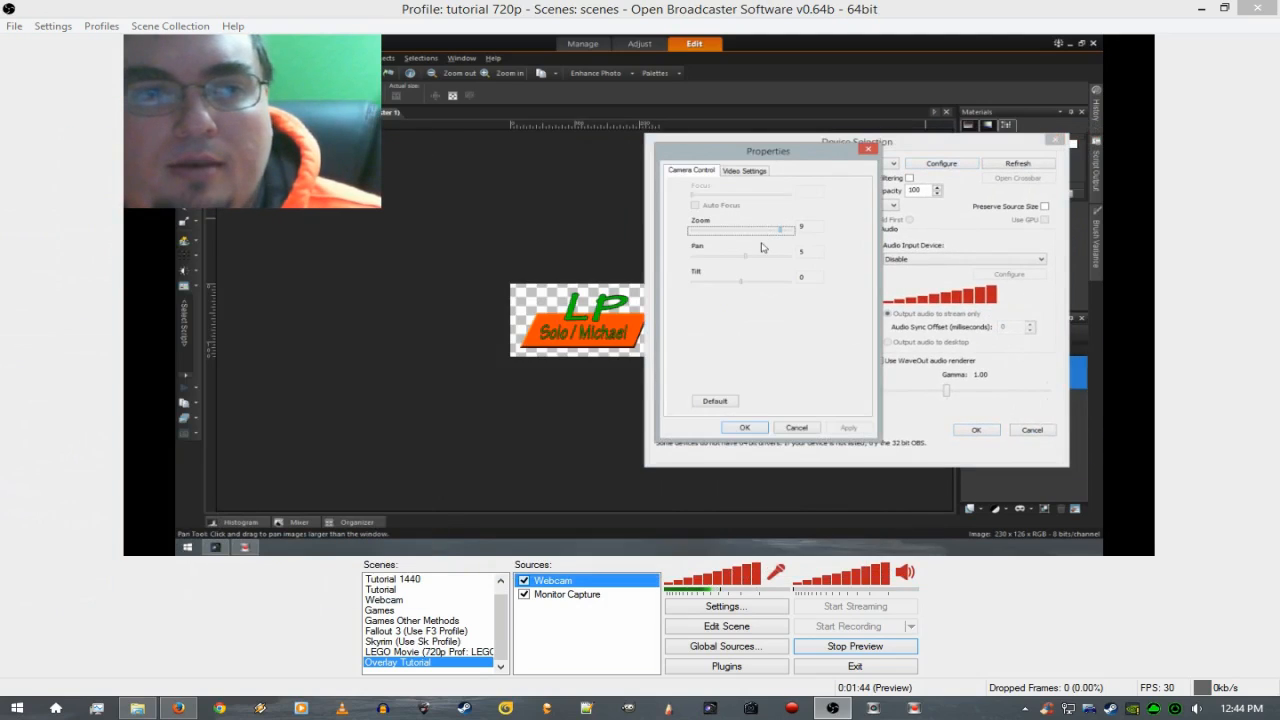
pyautogui.moveTo(775, 235); pyautogui.dragTo(747, 236)
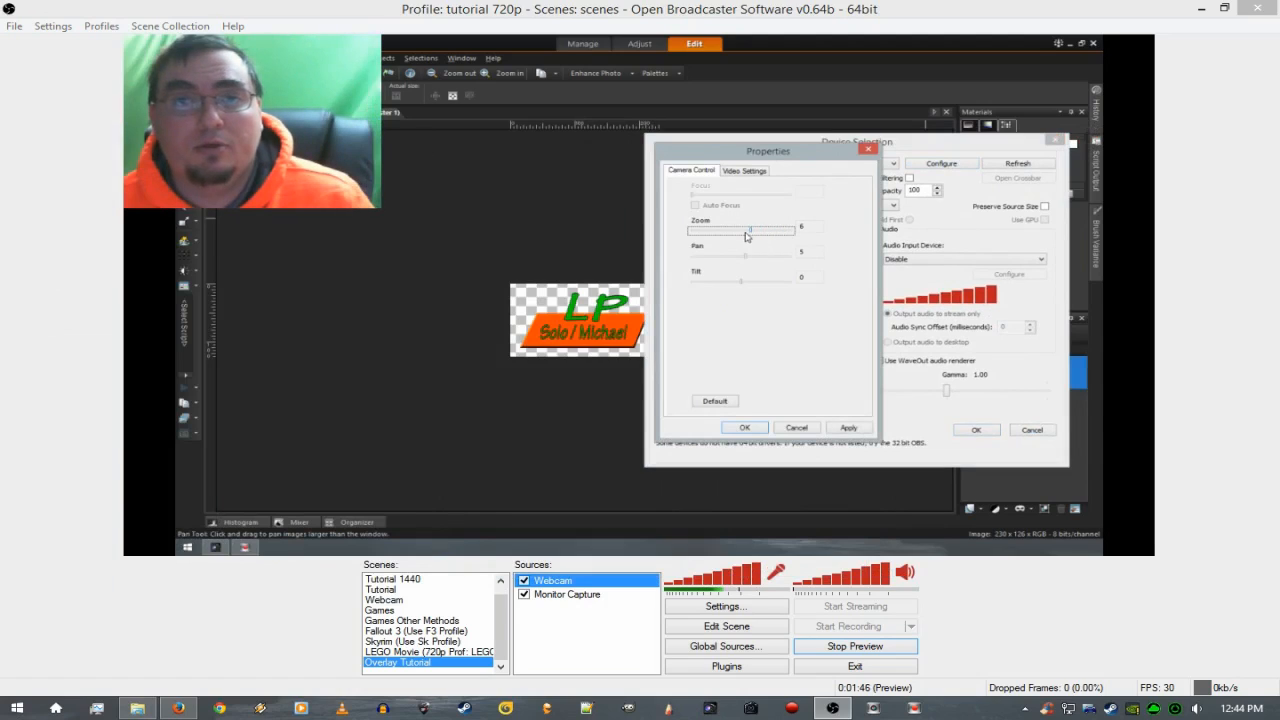
pyautogui.click(713, 261)
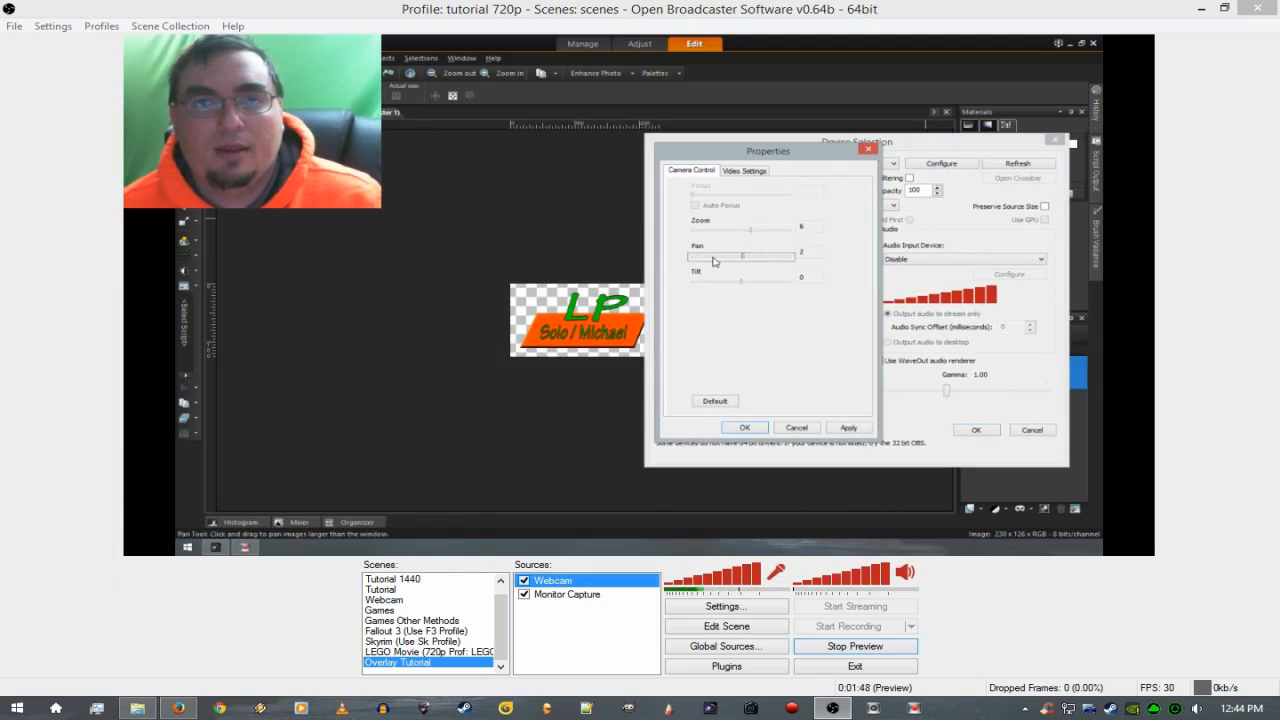
pyautogui.click(758, 282)
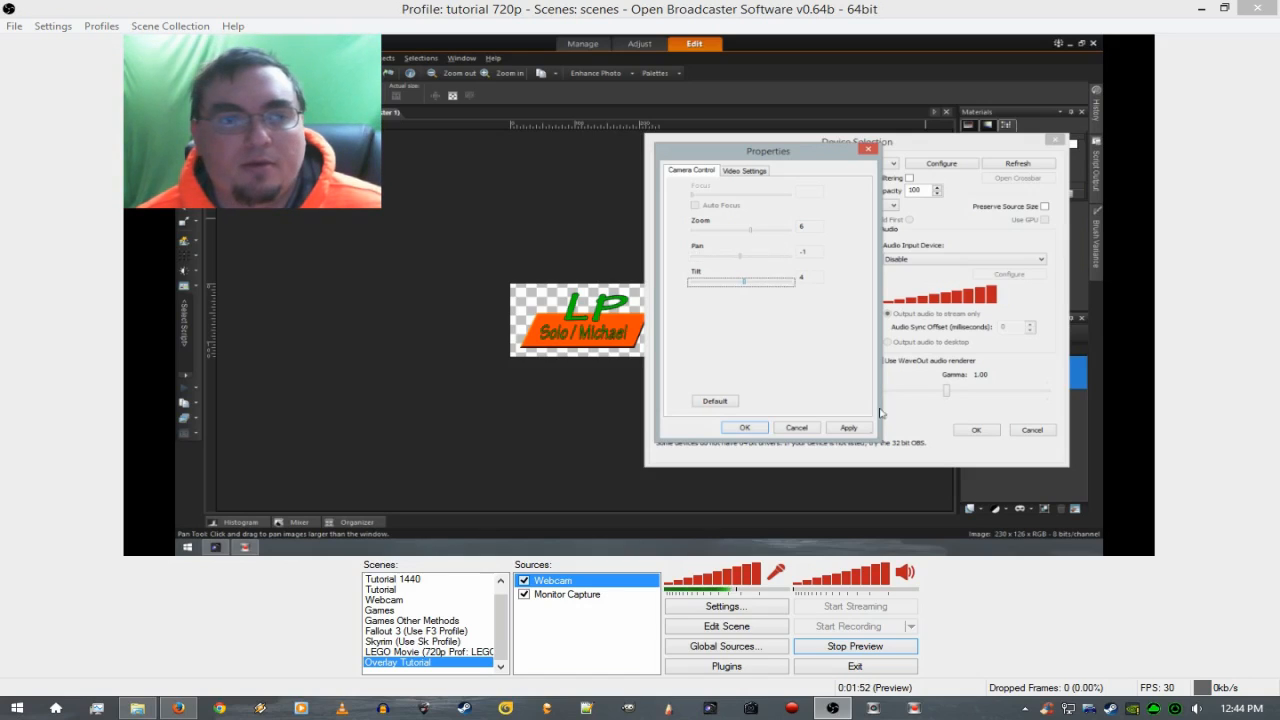
pyautogui.click(745, 428)
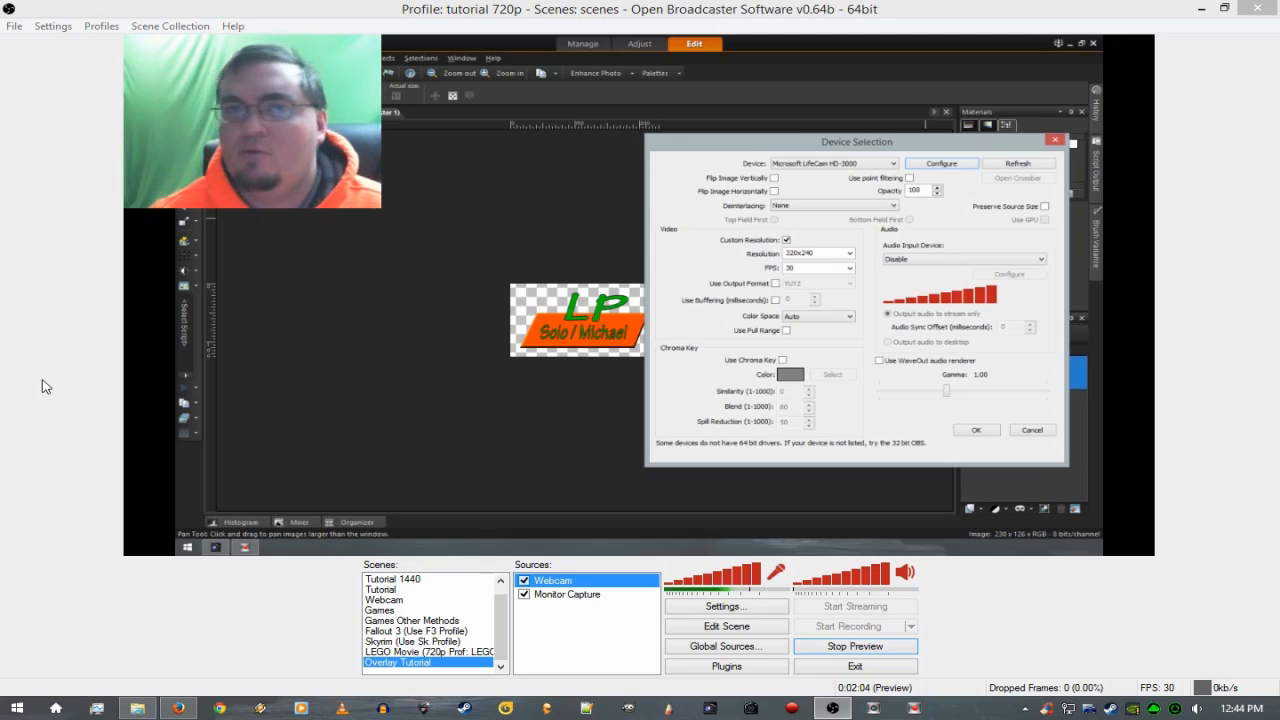
pyautogui.click(775, 191)
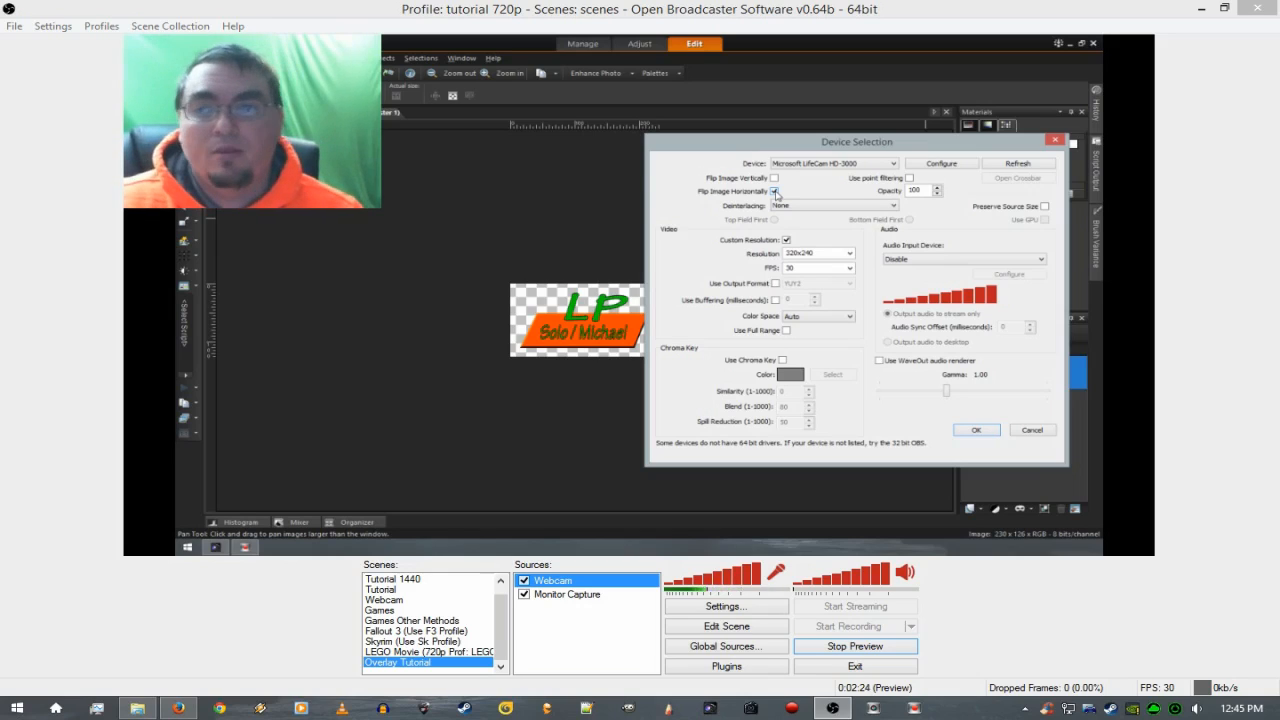
pyautogui.click(974, 430)
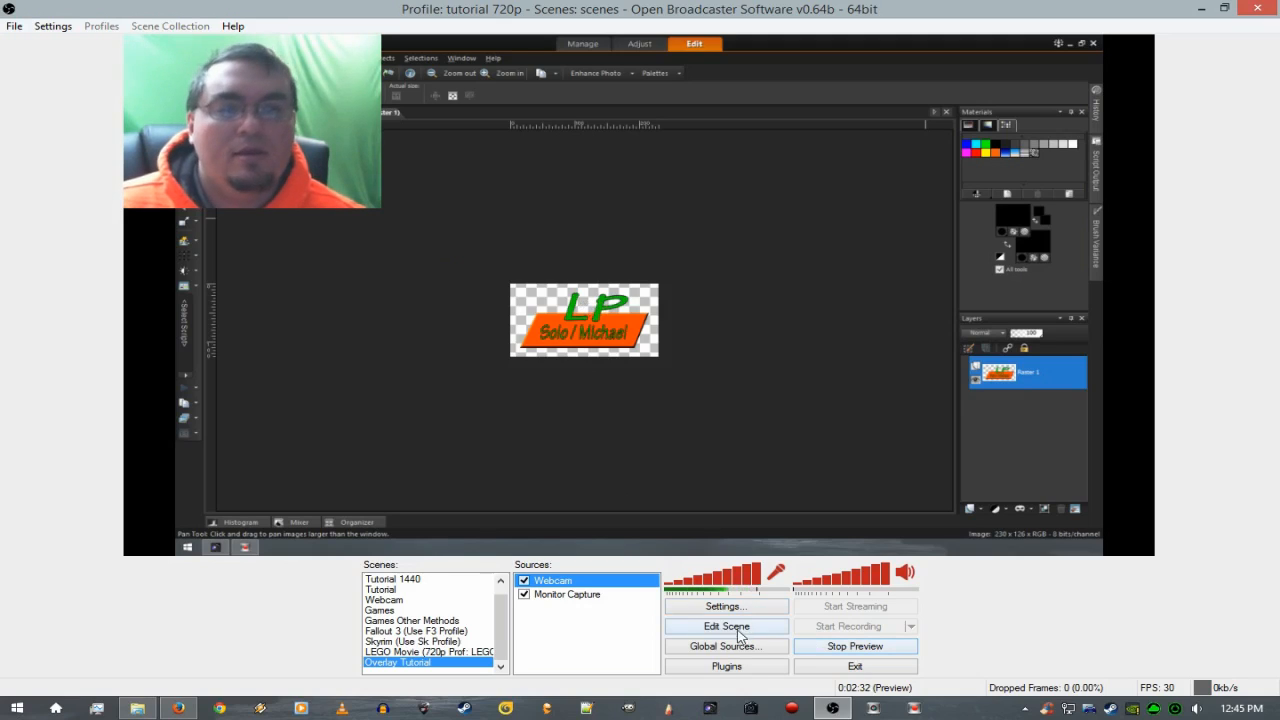
# Set the Webcam source's opacity to 90.
pyautogui.rightClick(582, 588)
pyautogui.click(600, 568)
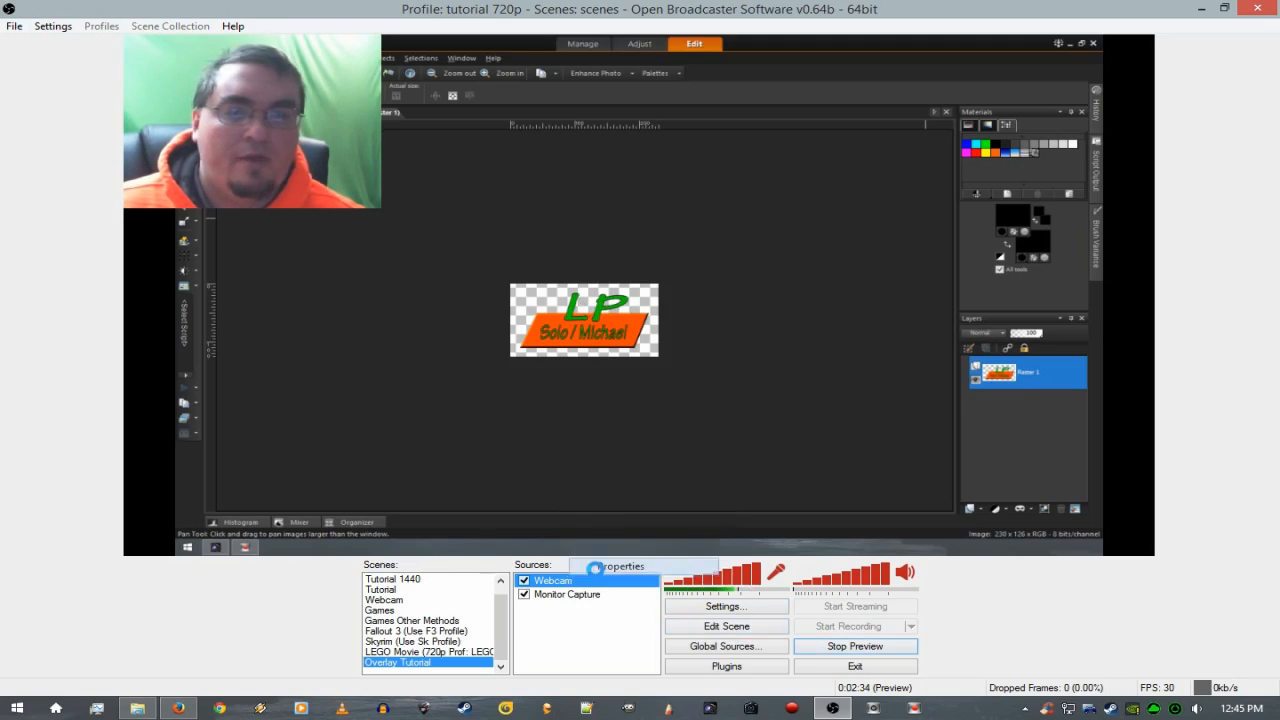
pyautogui.moveTo(517, 135); pyautogui.dragTo(705, 97)
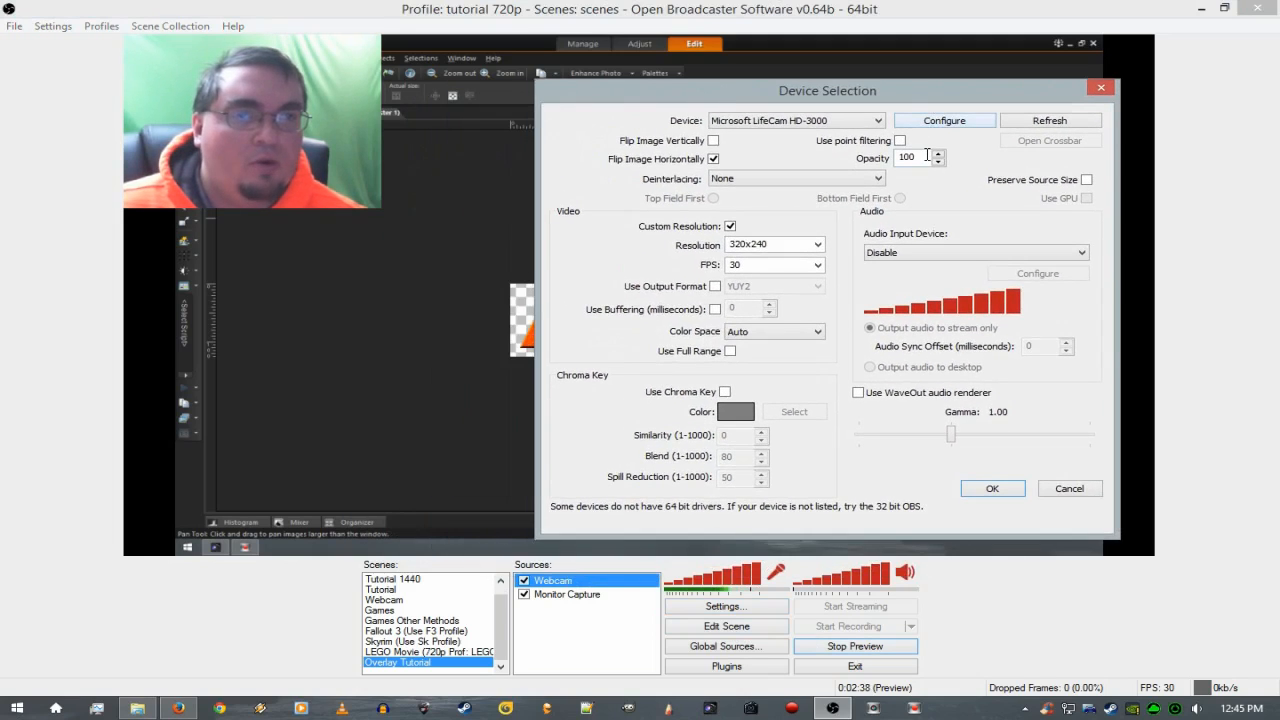
pyautogui.moveTo(924, 159); pyautogui.dragTo(815, 167)
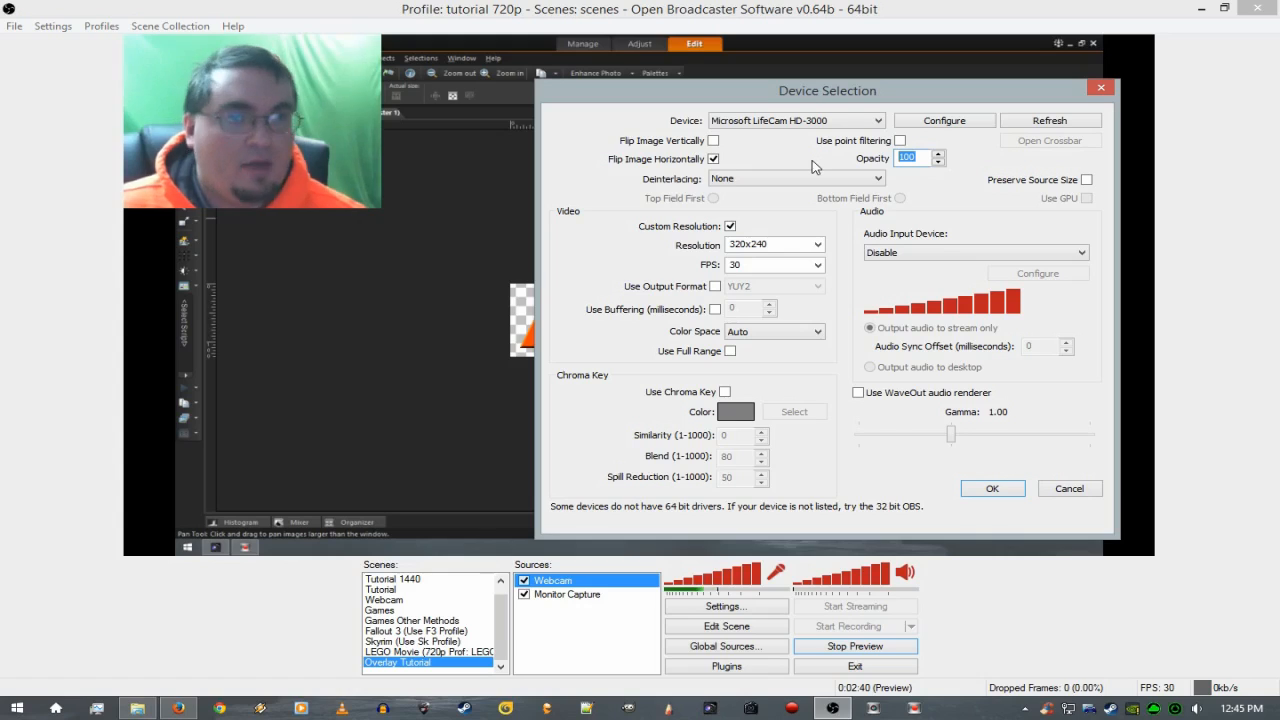
pyautogui.write('80')
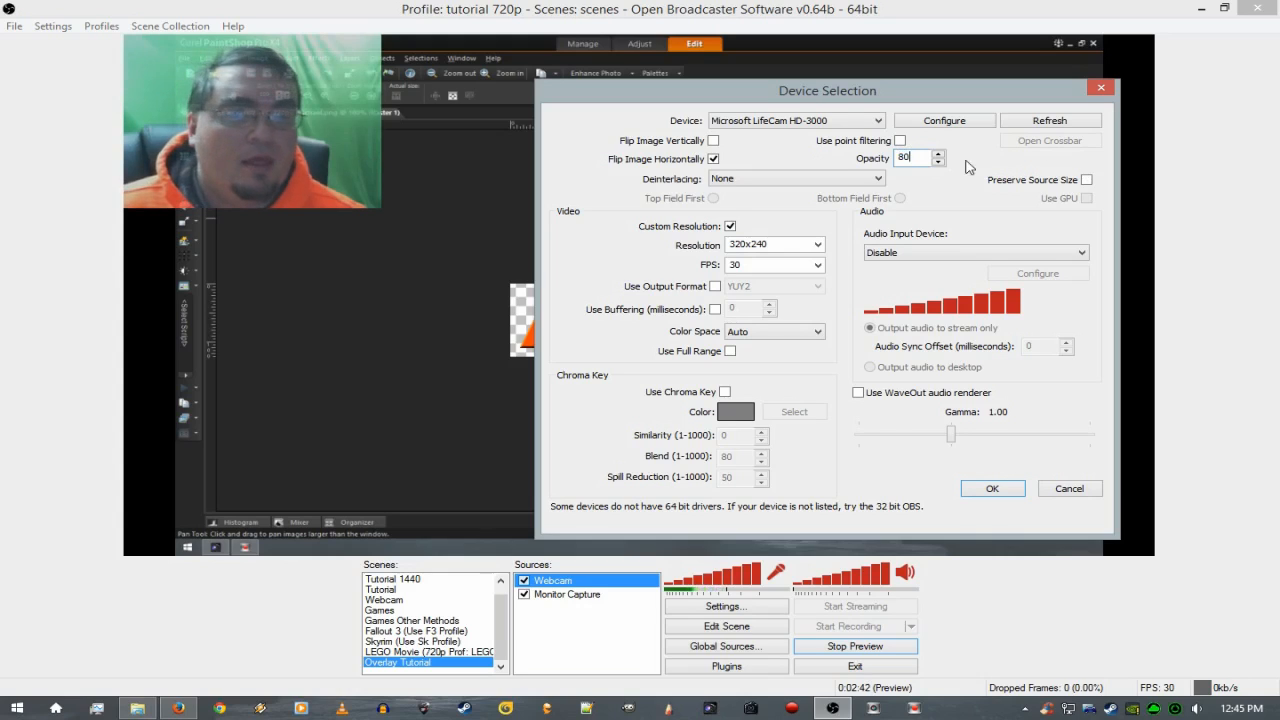
pyautogui.press('BackSpace')
pyautogui.press('BackSpace')
pyautogui.write('90')
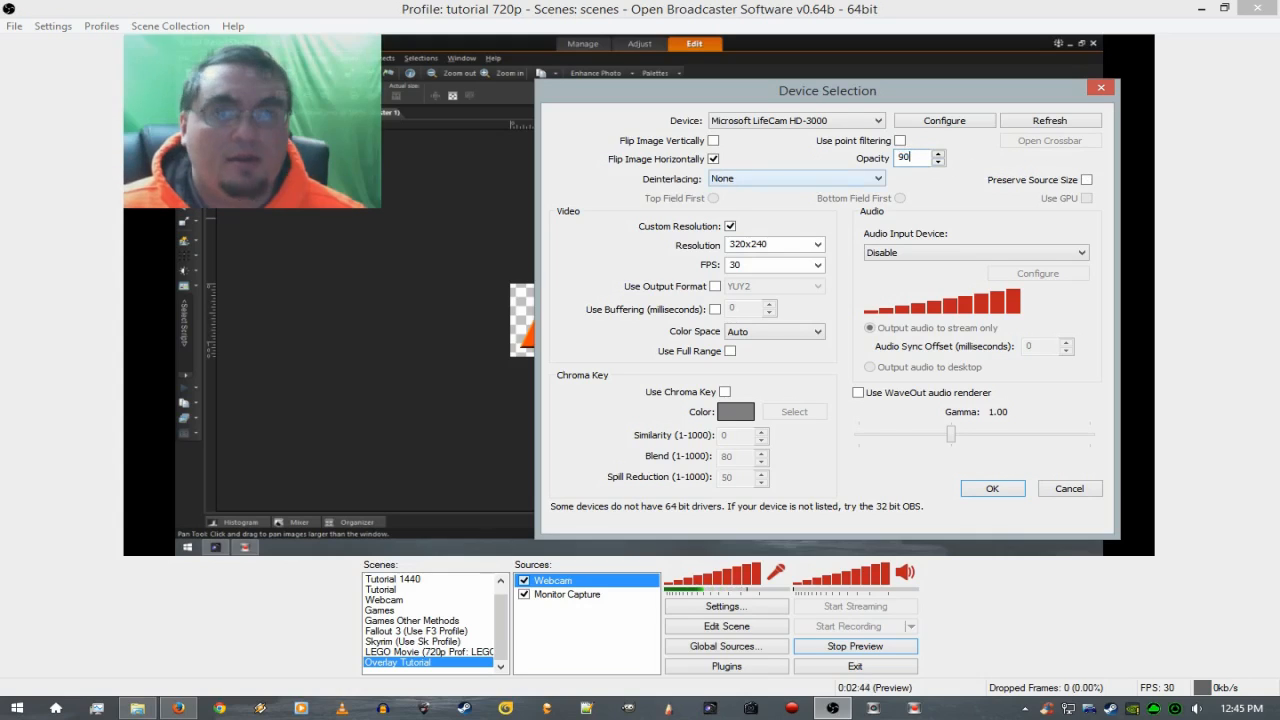
pyautogui.click(992, 488)
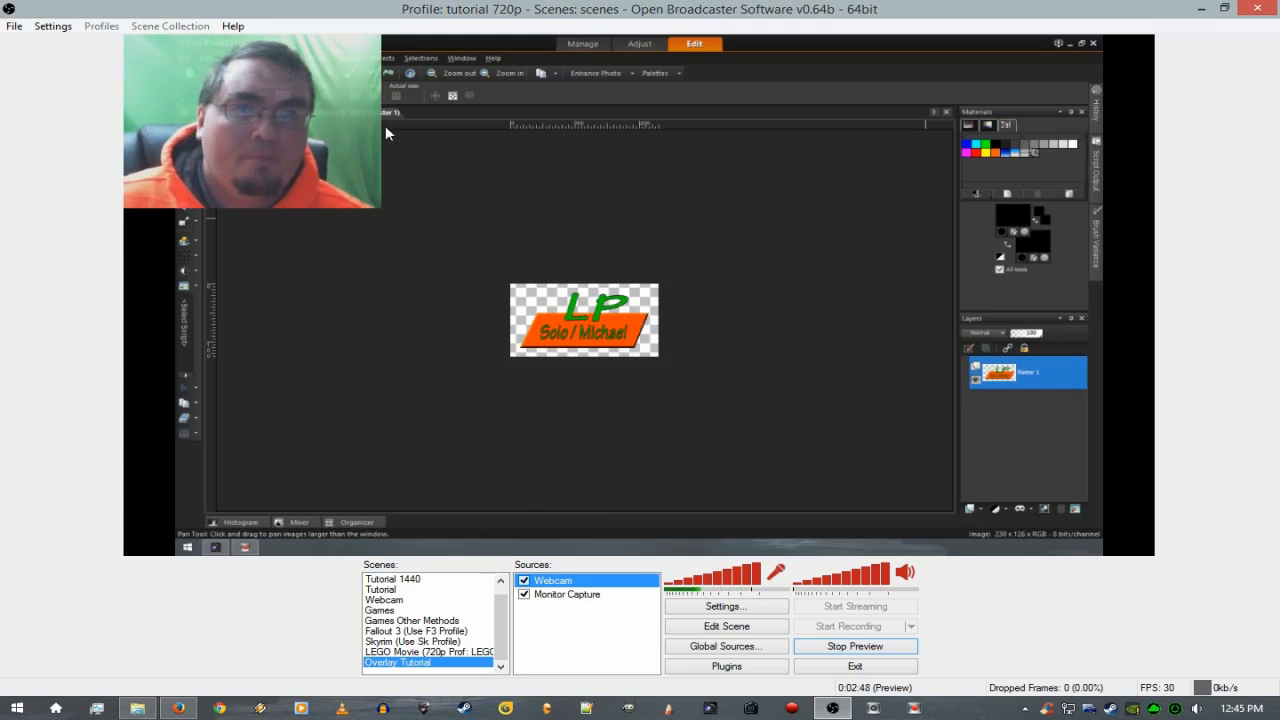
# Try the webcam overlay at the edges and centre of the scene, and return it to the scene's top-left corner.
pyautogui.rightClick(597, 586)
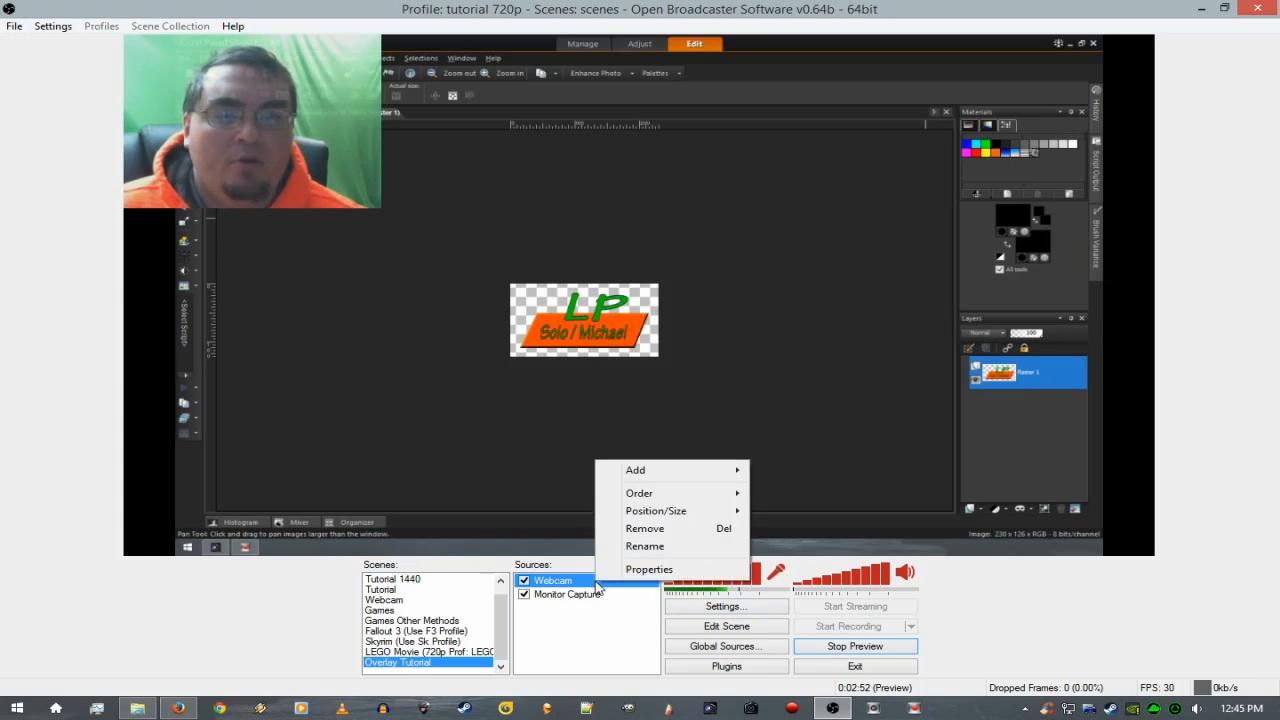
pyautogui.moveTo(662, 513)
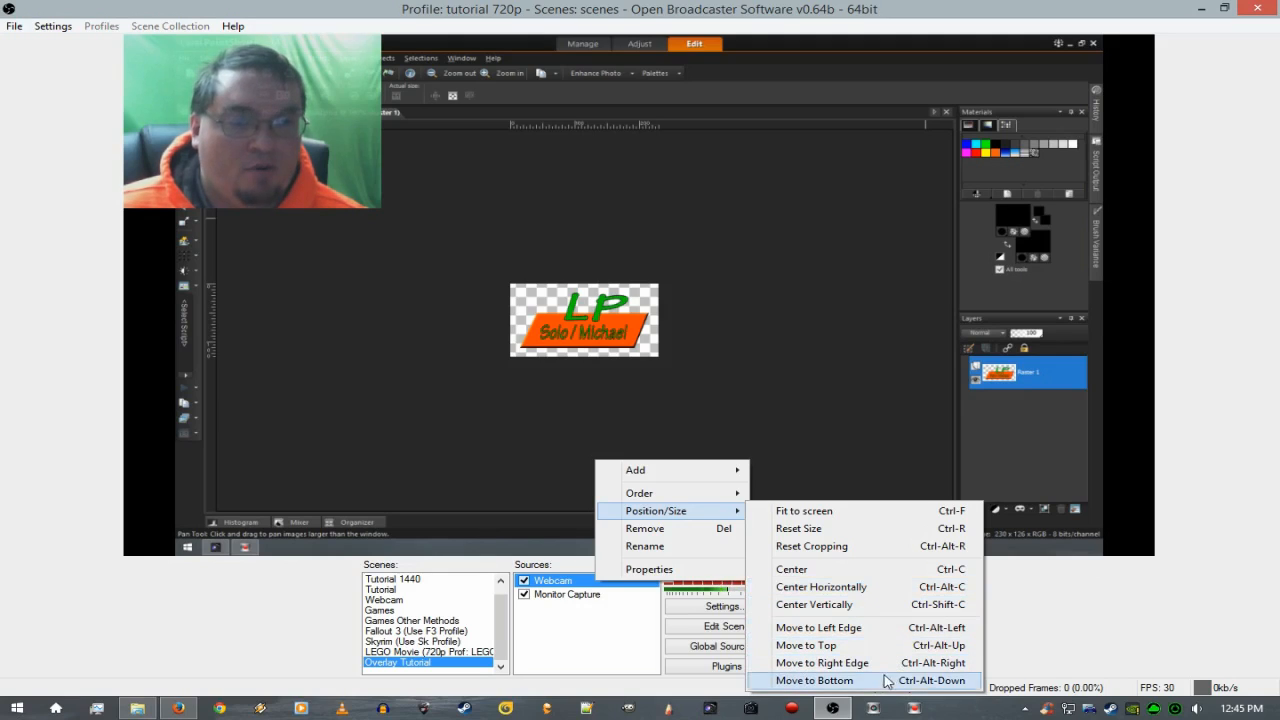
pyautogui.click(997, 514)
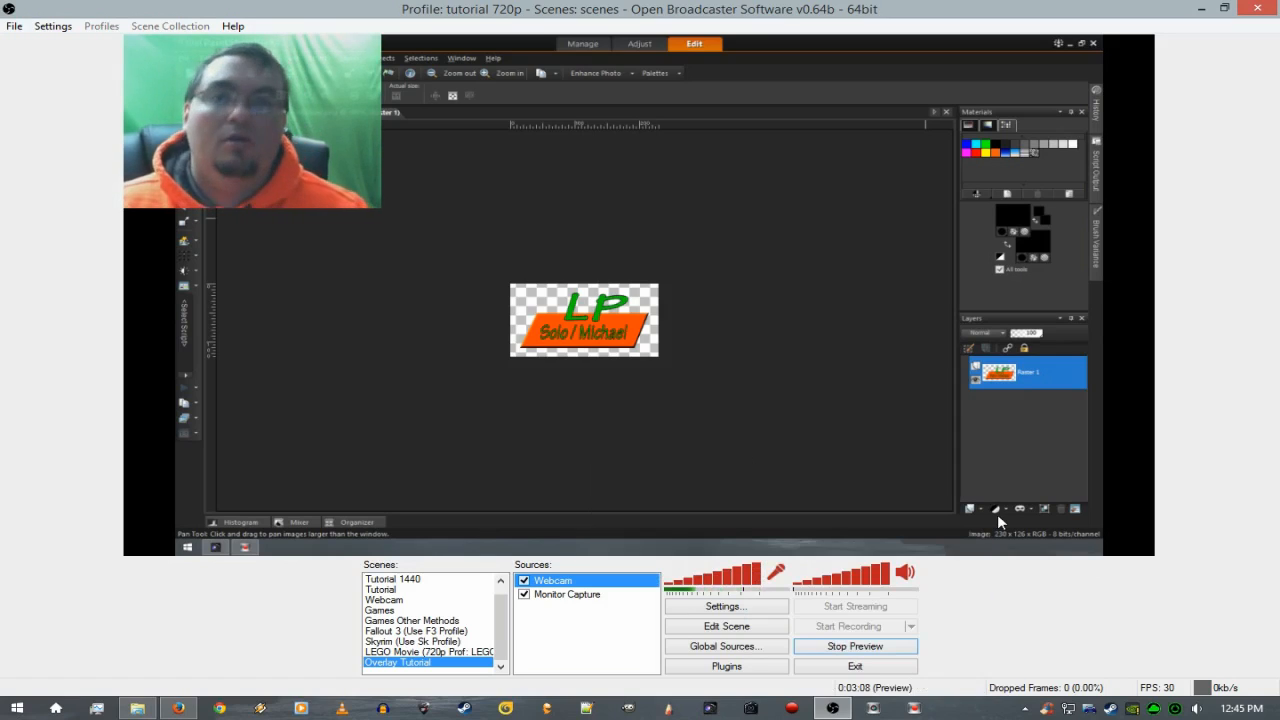
pyautogui.hotkey('ctrl', 'alt', 'Down')
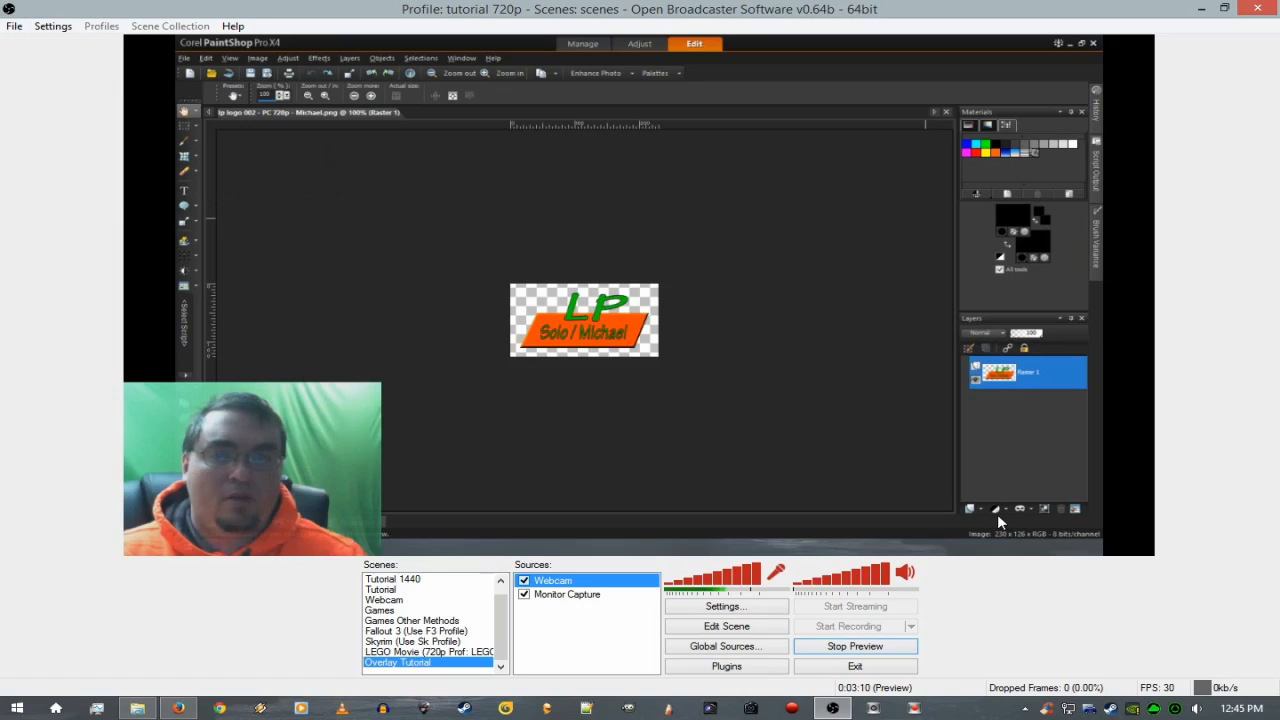
pyautogui.hotkey('ctrl', 'alt', 'Right')
pyautogui.hotkey('ctrl', 'alt', 'Left')
pyautogui.hotkey('ctrl', 'alt', 'Right')
pyautogui.hotkey('ctrl', 'alt', 'Up')
pyautogui.hotkey('ctrl', 'alt', 'Left')
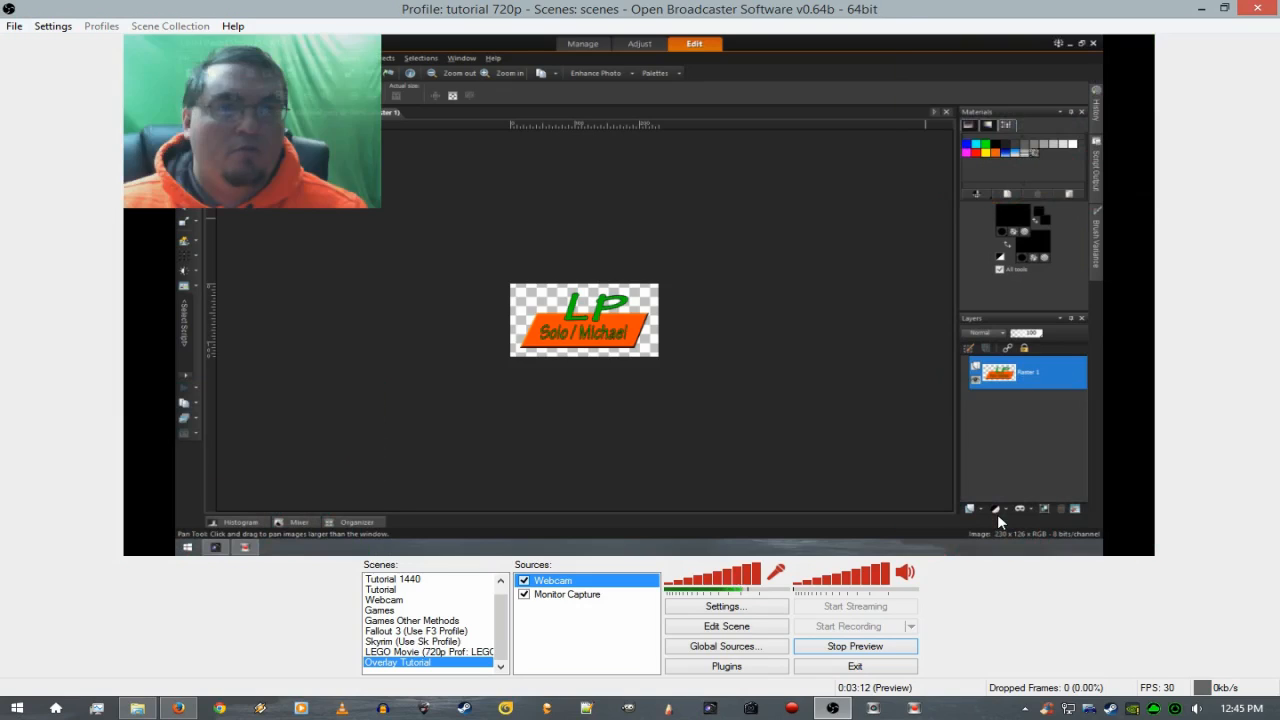
pyautogui.hotkey('ctrl', 'alt', 'Down')
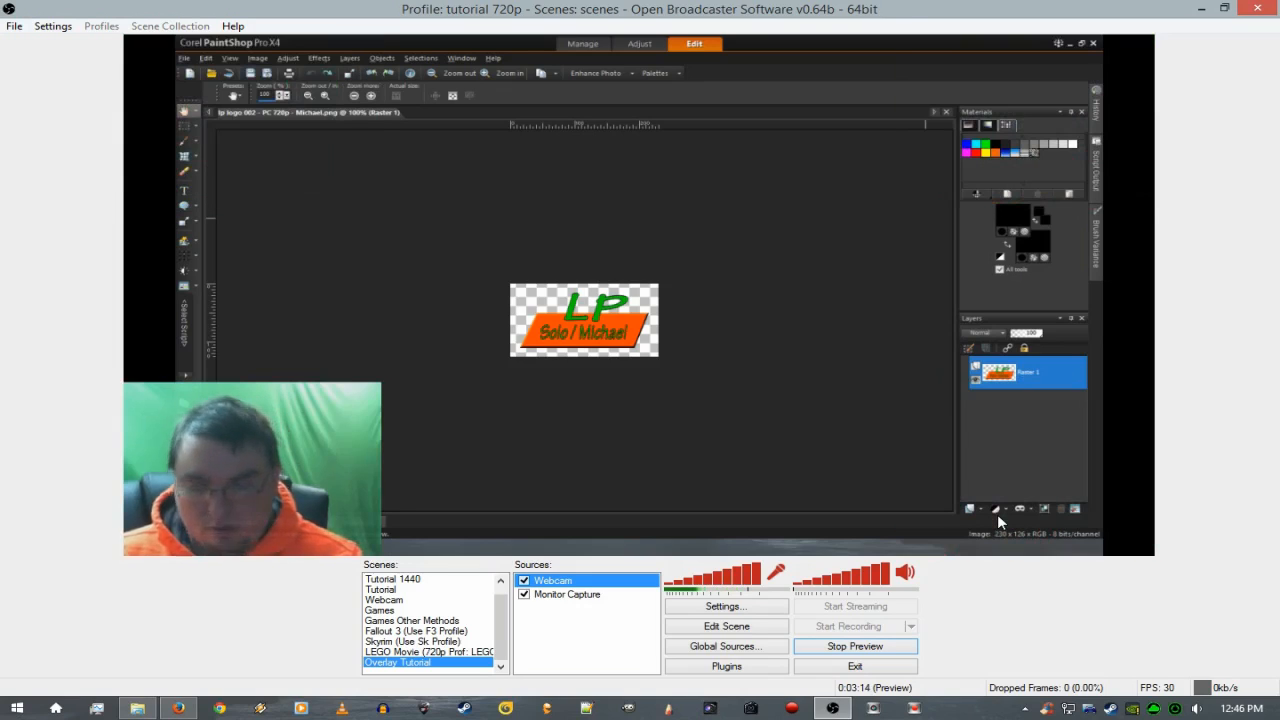
pyautogui.hotkey('ctrl', 'c')
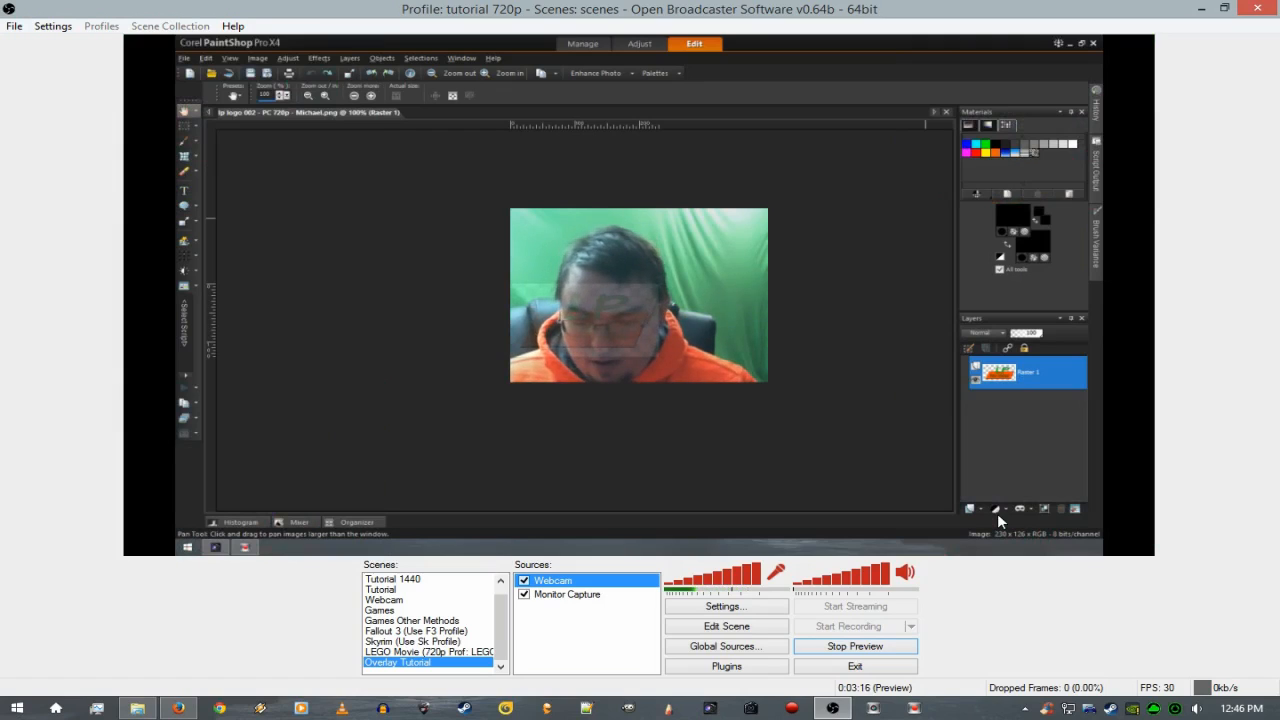
pyautogui.hotkey('ctrl', 'alt', 'Left')
pyautogui.hotkey('ctrl', 'alt', 'Down')
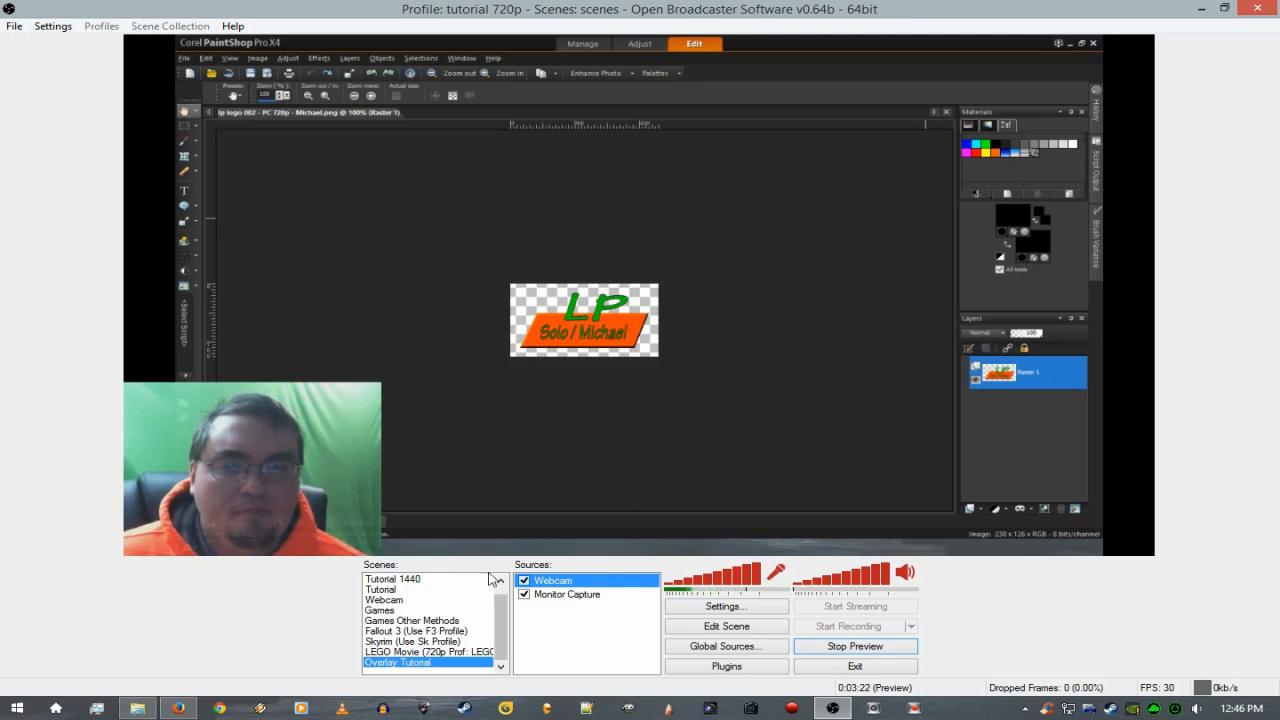
pyautogui.hotkey('ctrl', 'alt', 'Up')
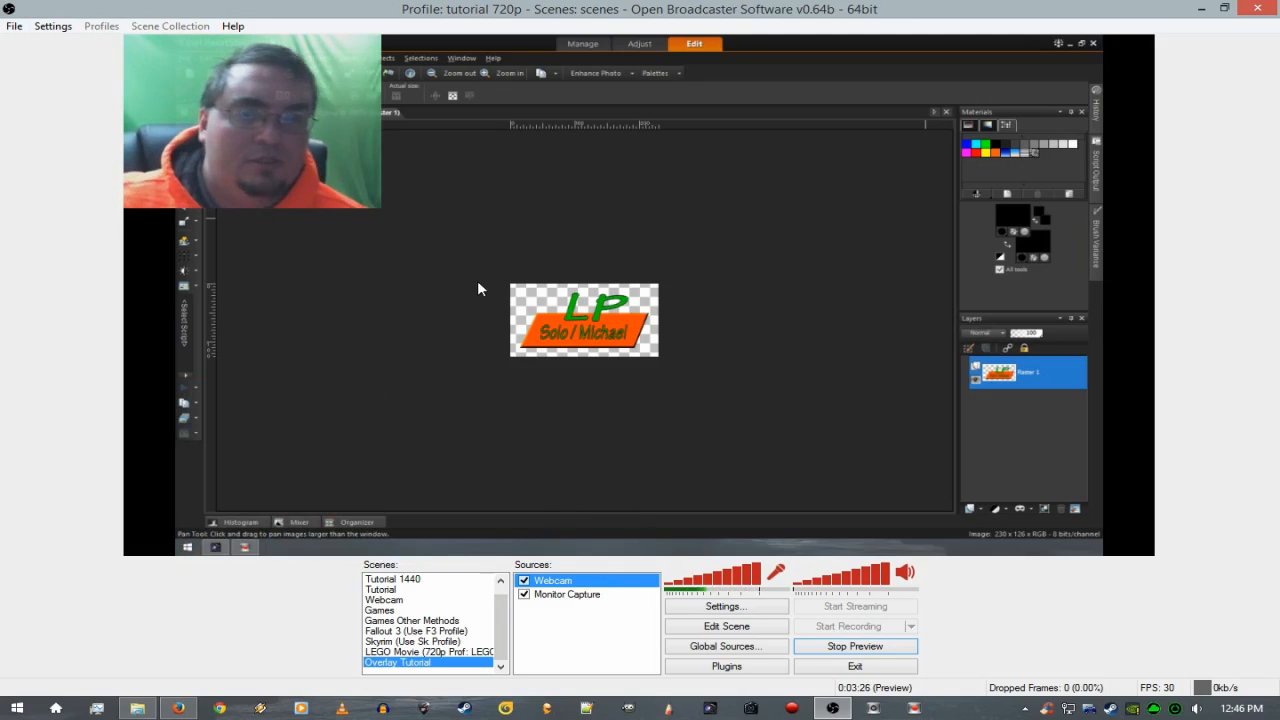
# Add an image source with the default name Image to the Overlay Tutorial scene.
pyautogui.rightClick(576, 634)
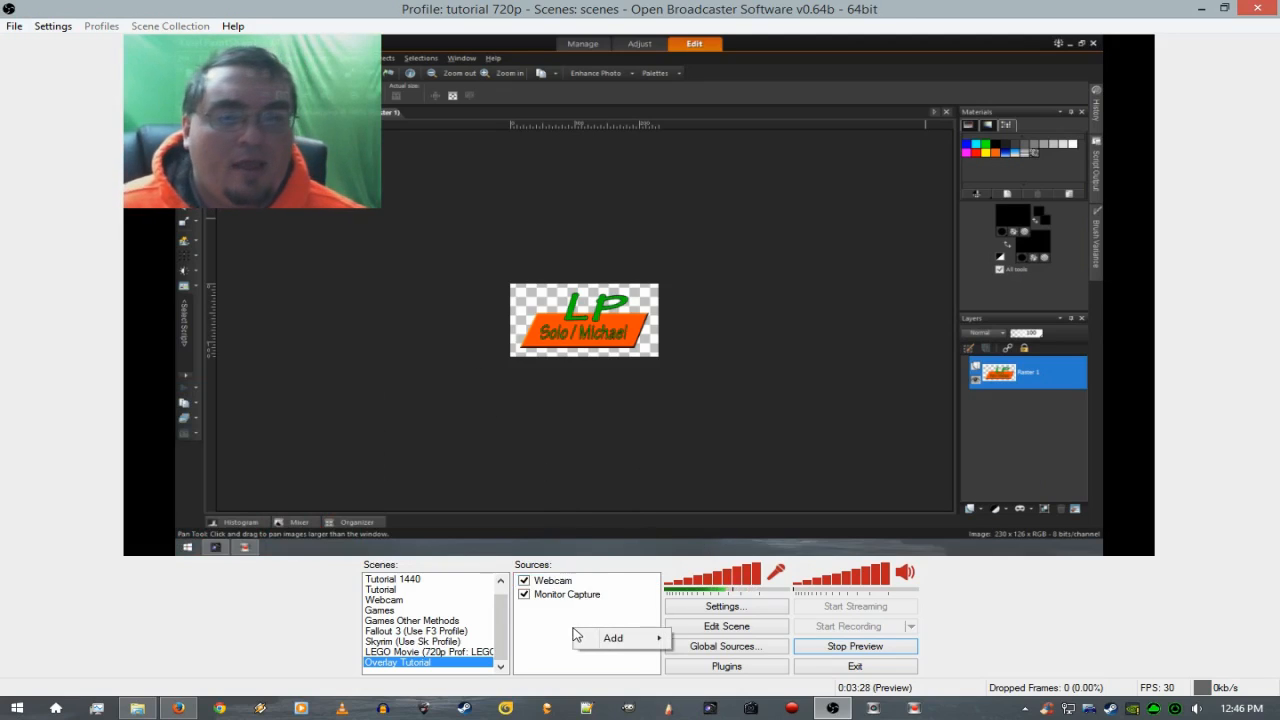
pyautogui.moveTo(606, 640)
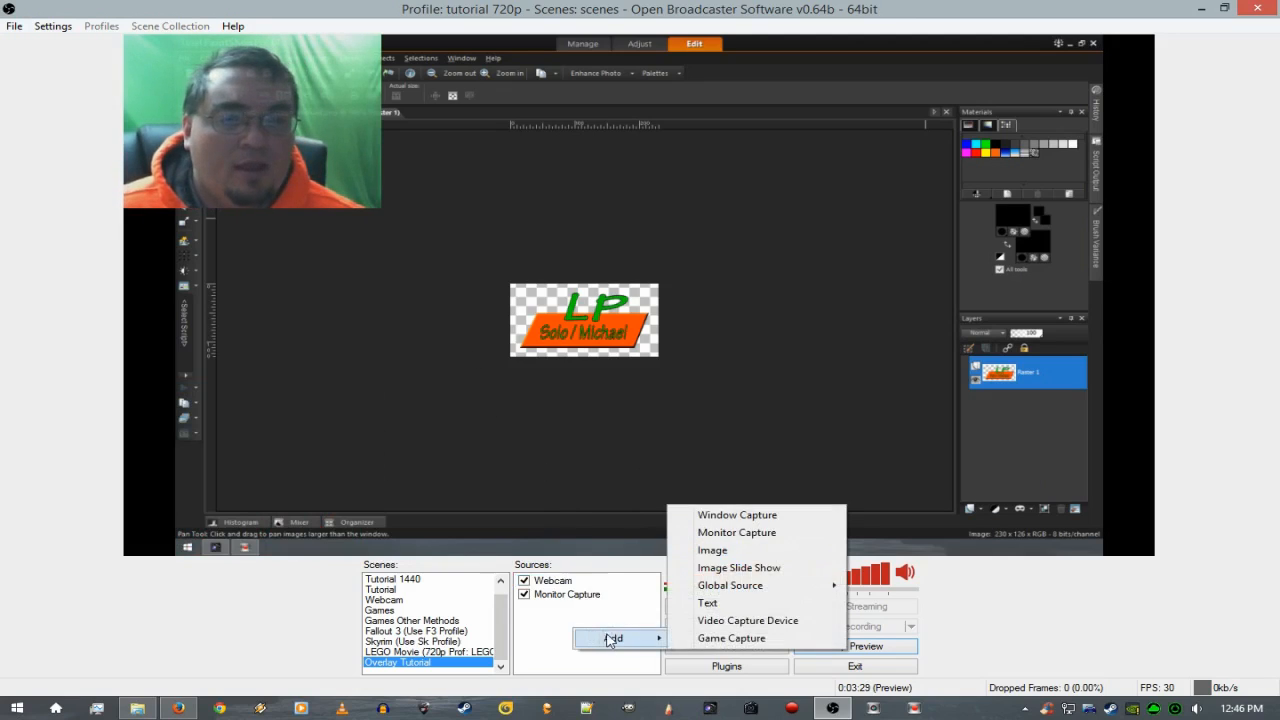
pyautogui.click(746, 553)
pyautogui.click(703, 371)
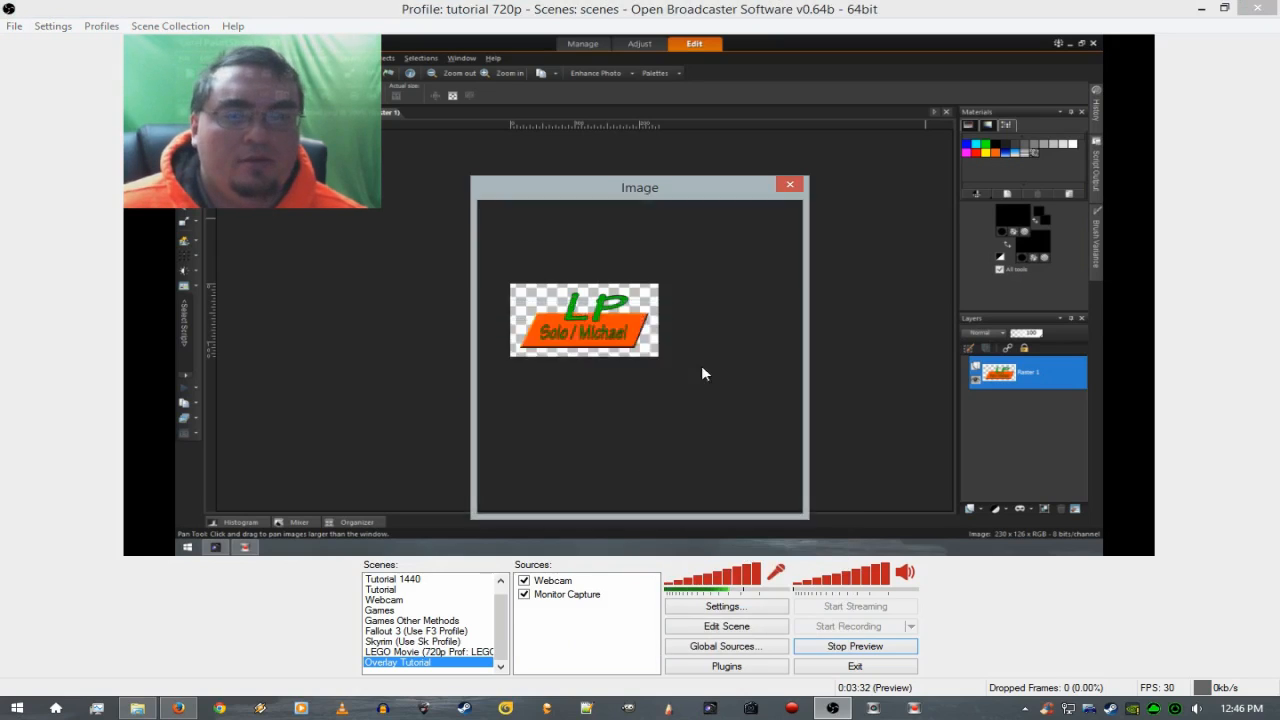
# Browse for the source's image file in the Unbounded Productions folder inside the Unbounded Productions library's Graphics folder.
pyautogui.click(744, 224)
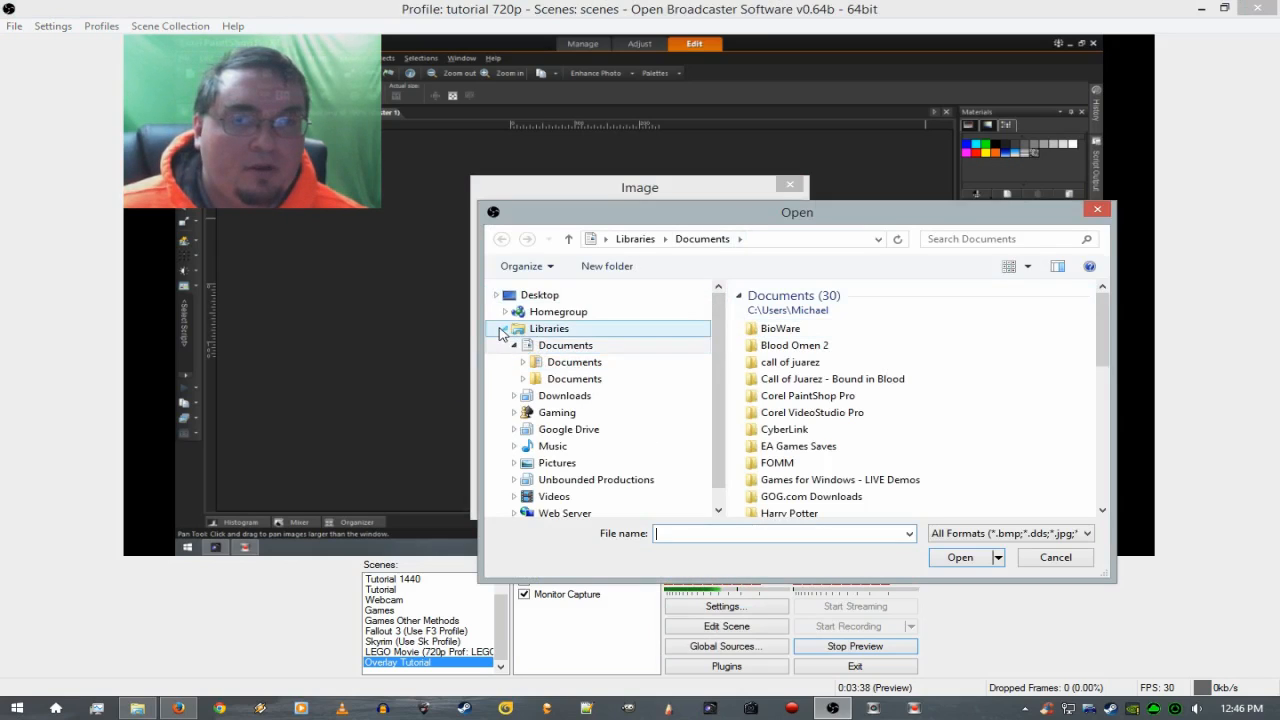
pyautogui.click(503, 330)
pyautogui.click(503, 330)
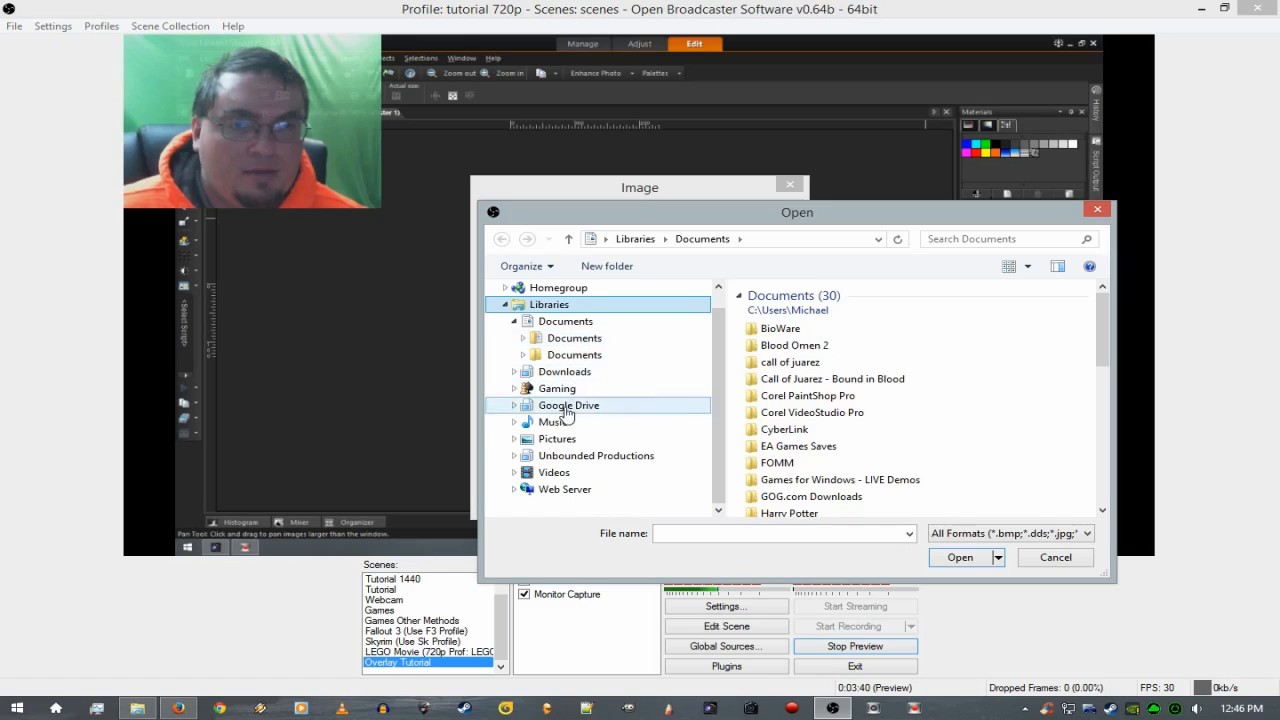
pyautogui.click(560, 438)
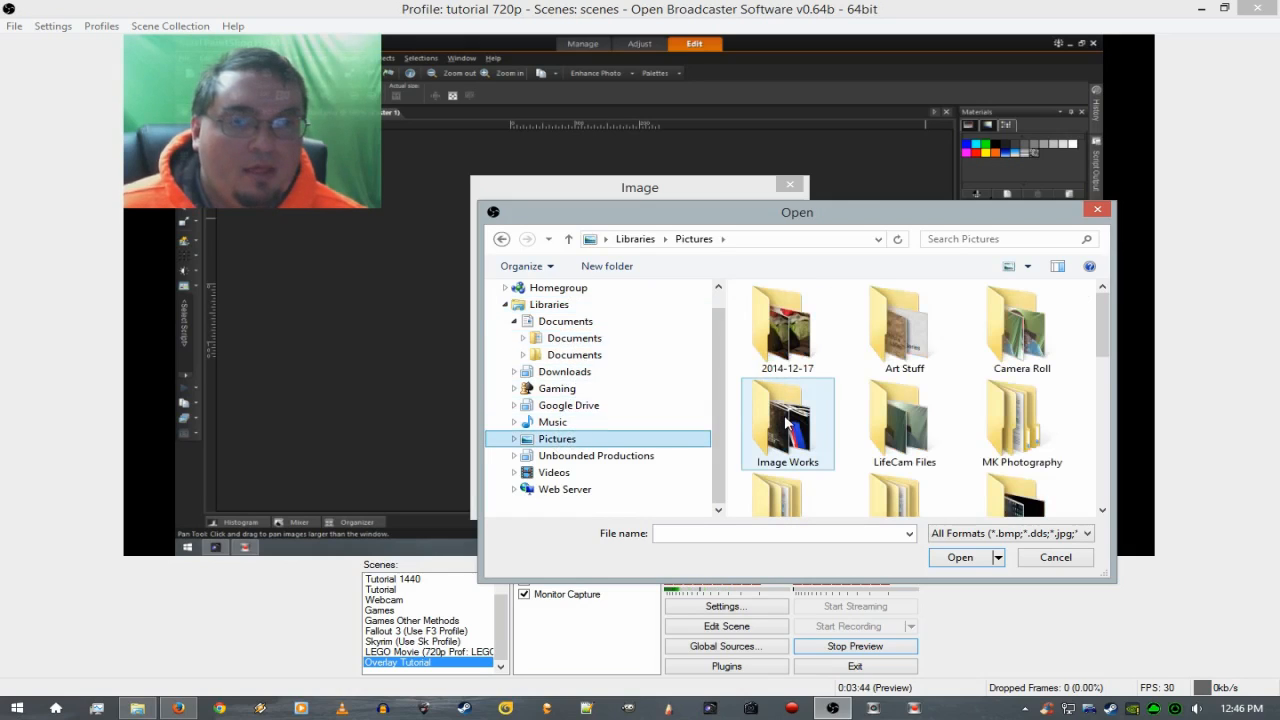
pyautogui.click(586, 458)
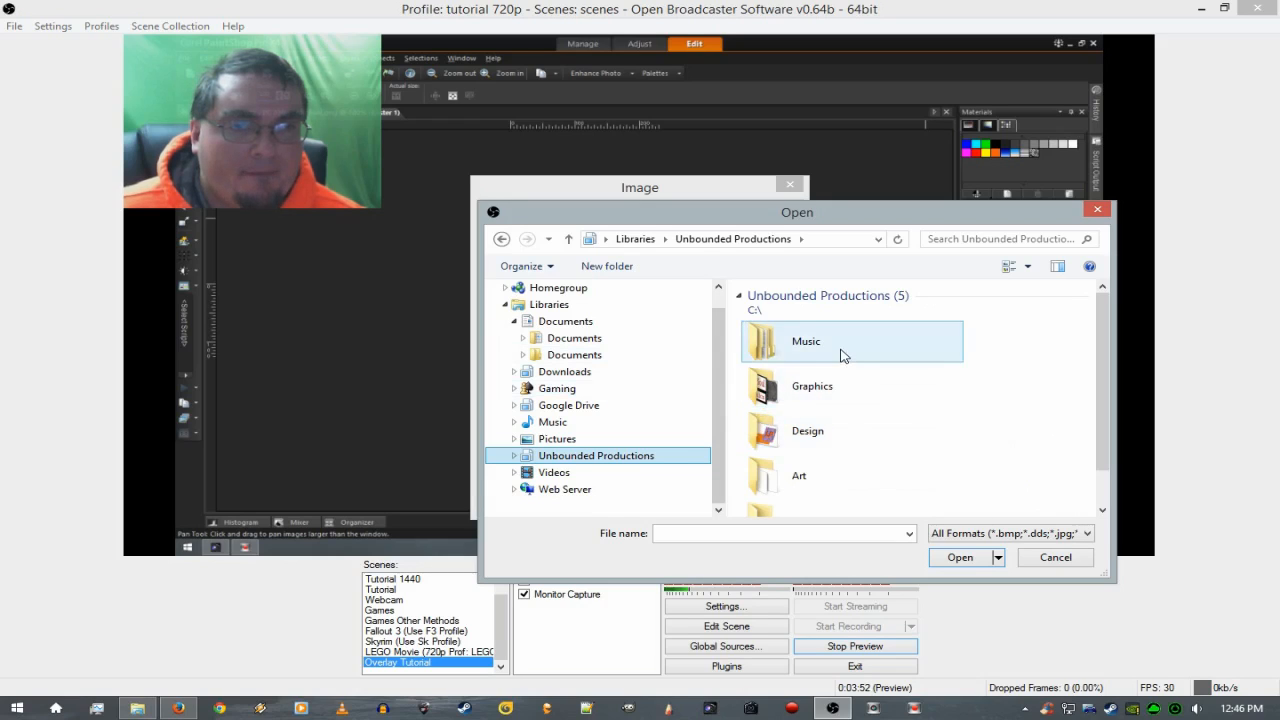
pyautogui.doubleClick(838, 385)
pyautogui.scroll(-5, 968, 391)
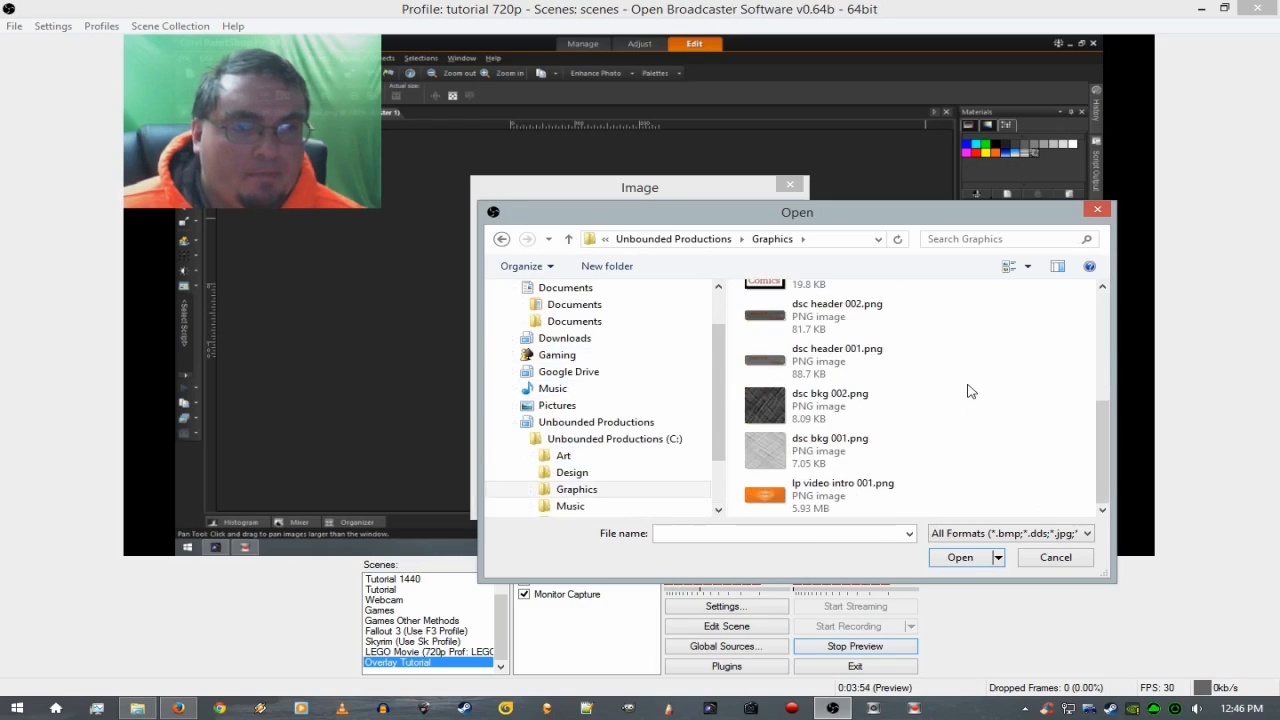
pyautogui.scroll(10, 996, 420)
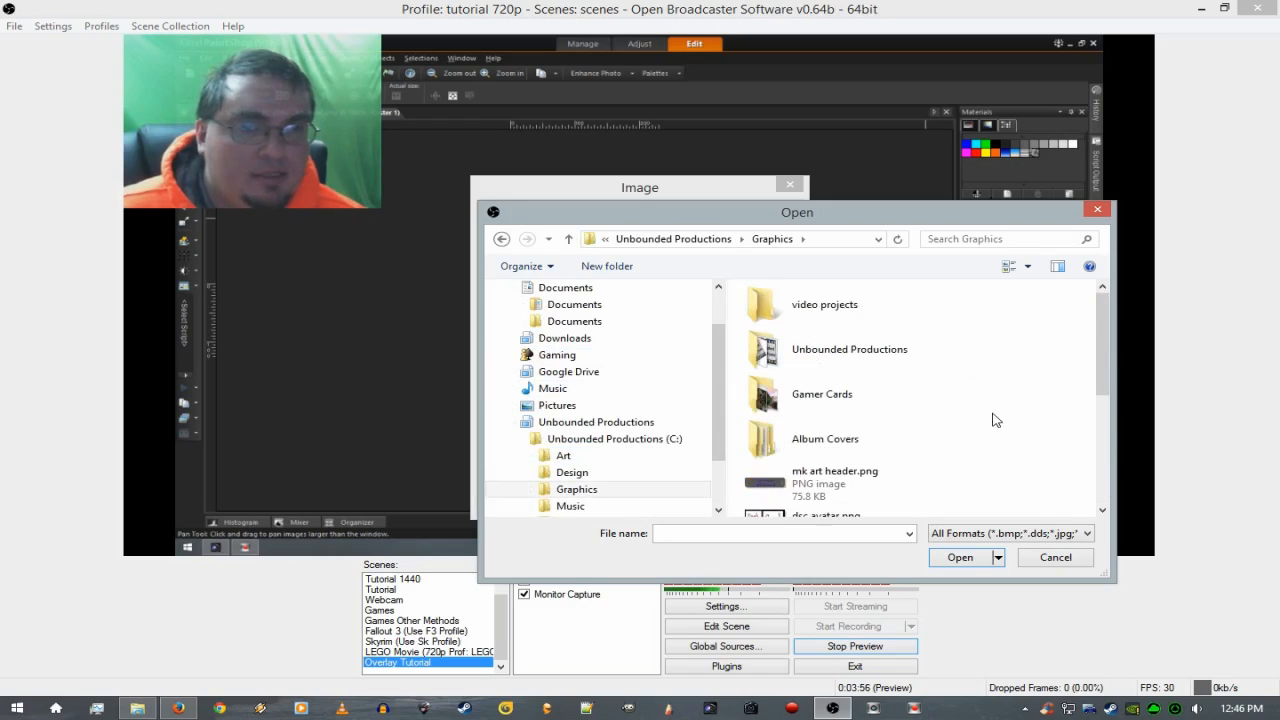
pyautogui.doubleClick(880, 356)
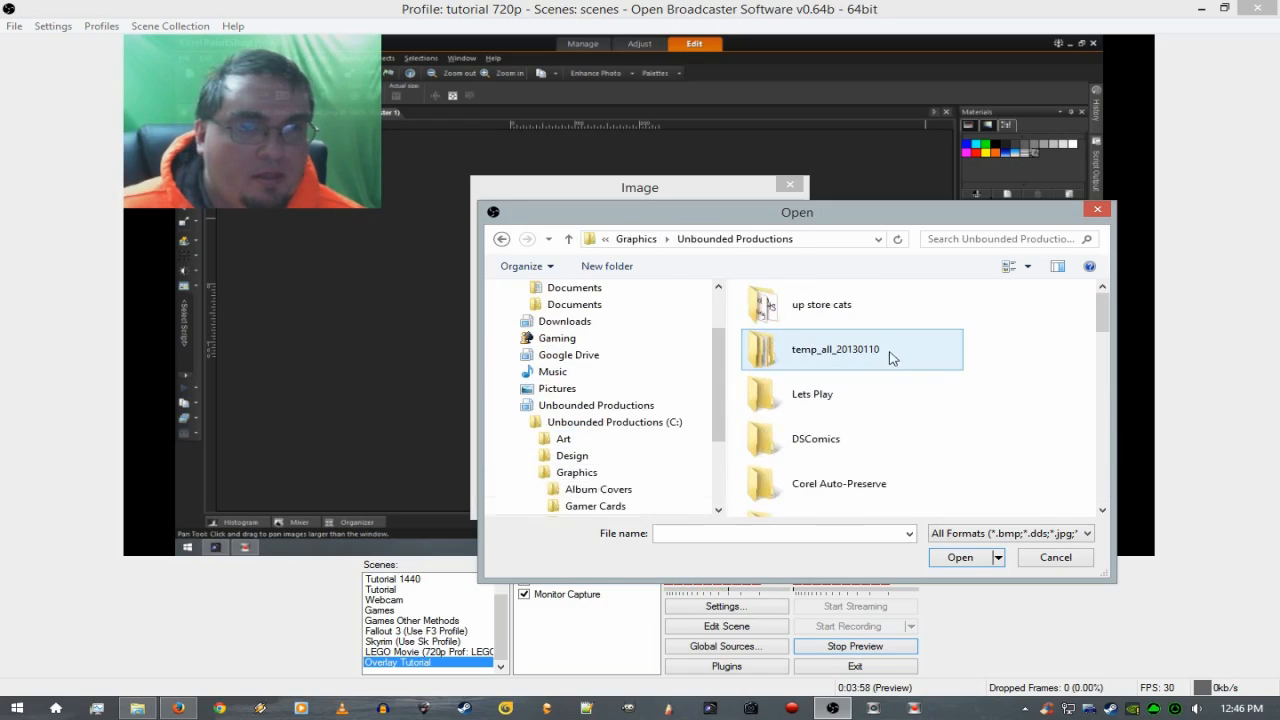
# Load background01.jpg into the Image source and enable checking for file changes.
pyautogui.scroll(-10, 997, 371)
pyautogui.scroll(5, 1000, 376)
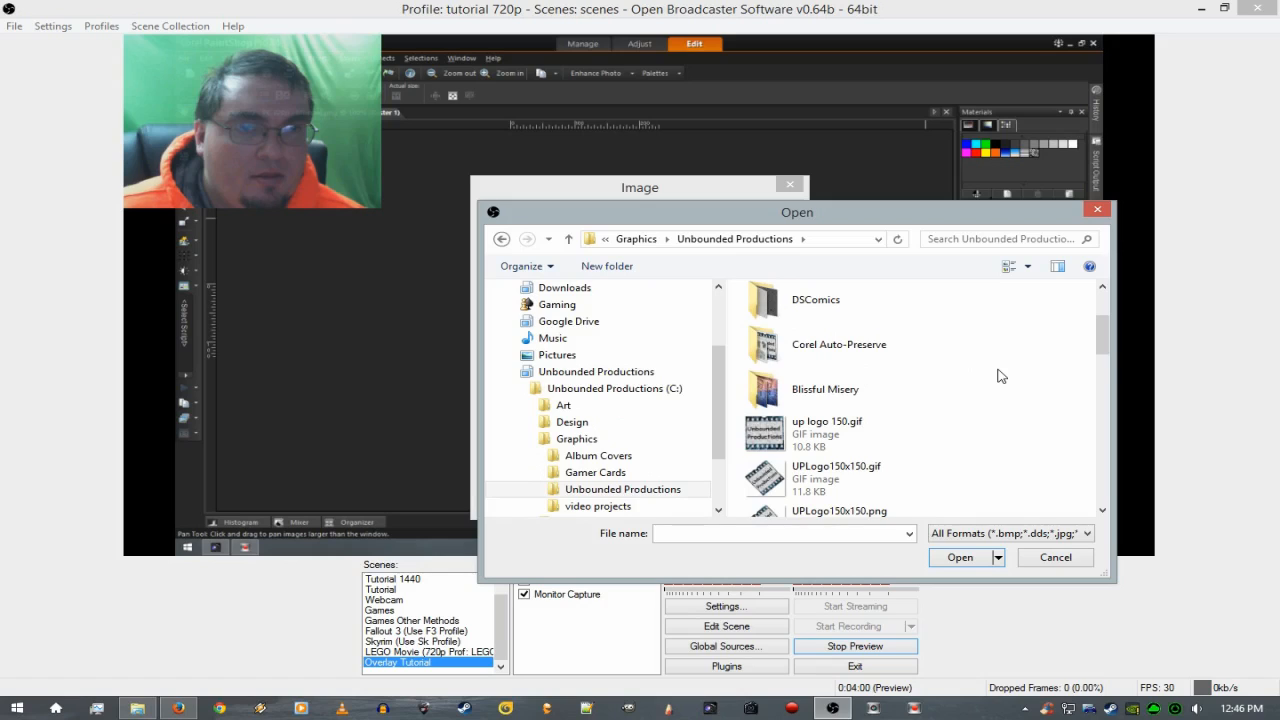
pyautogui.scroll(-8, 1001, 376)
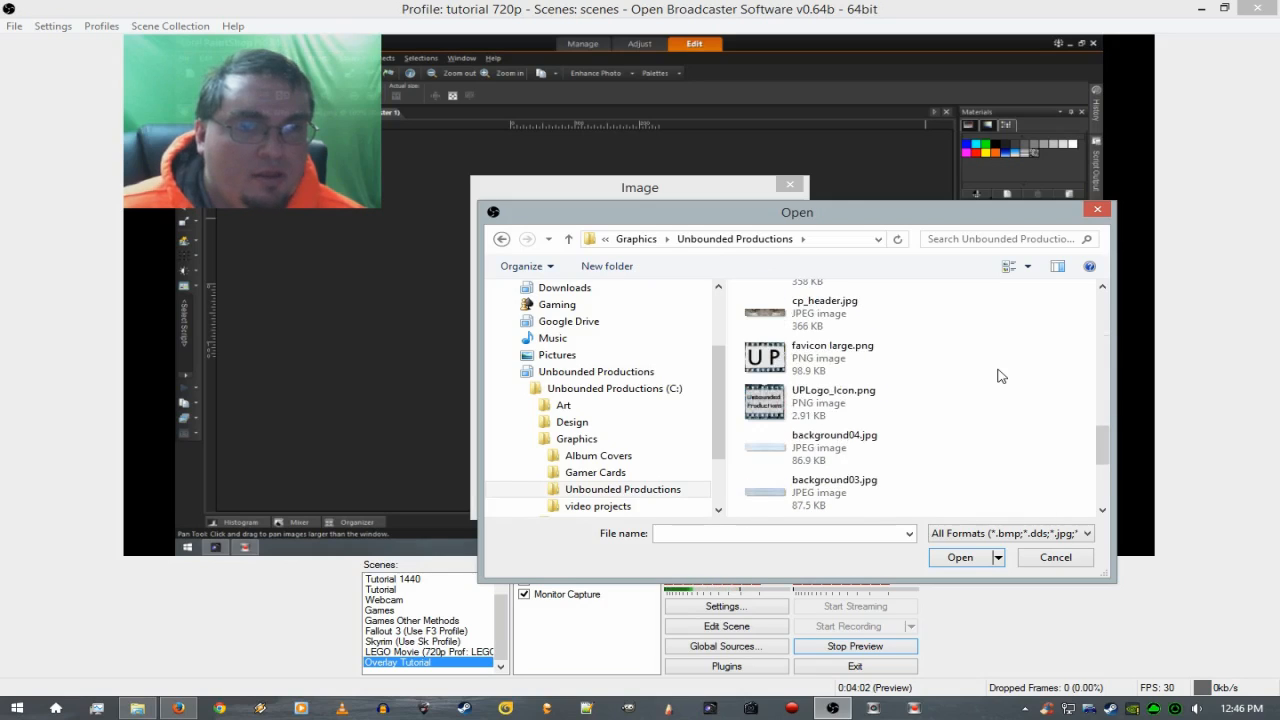
pyautogui.scroll(-3, 1001, 376)
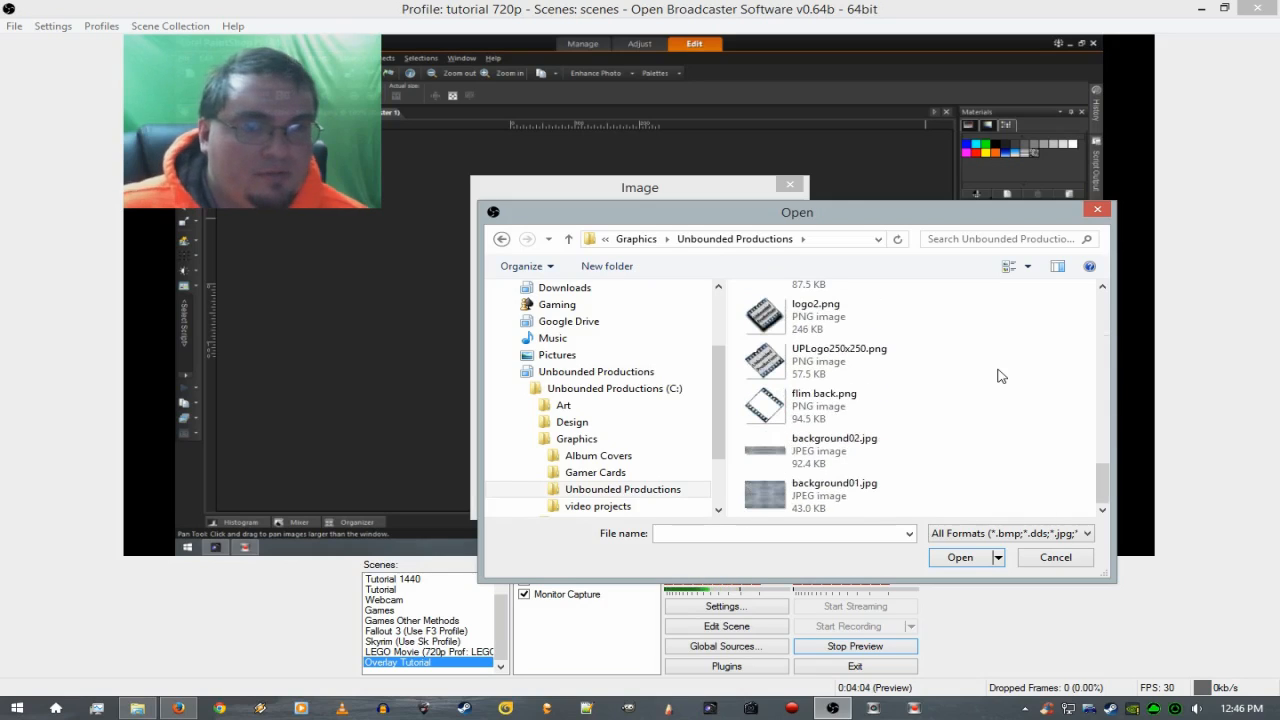
pyautogui.doubleClick(766, 503)
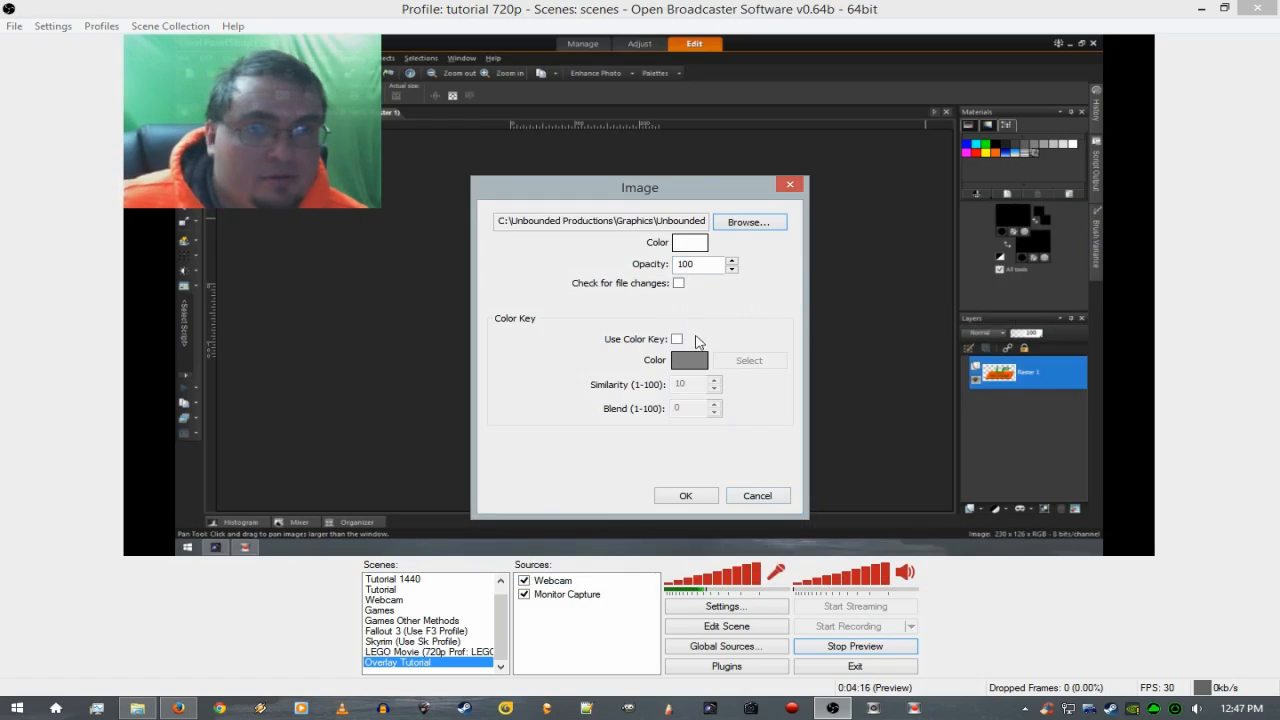
pyautogui.click(678, 283)
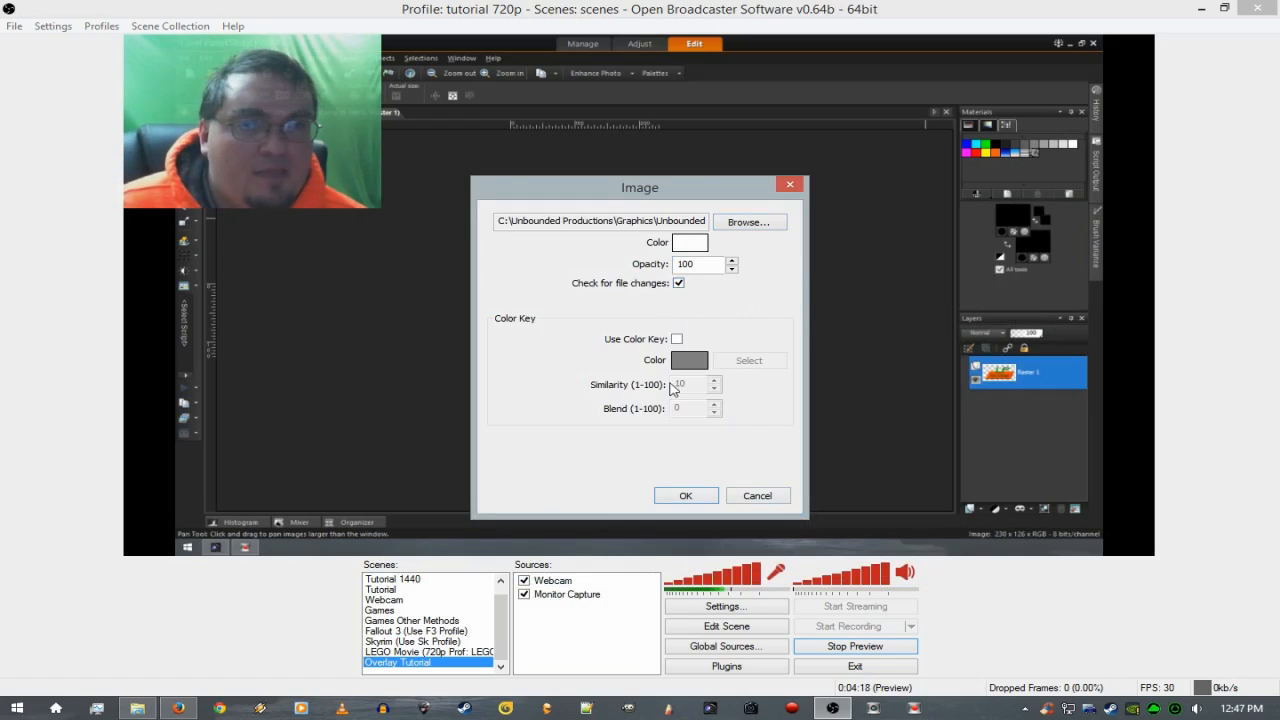
pyautogui.click(687, 496)
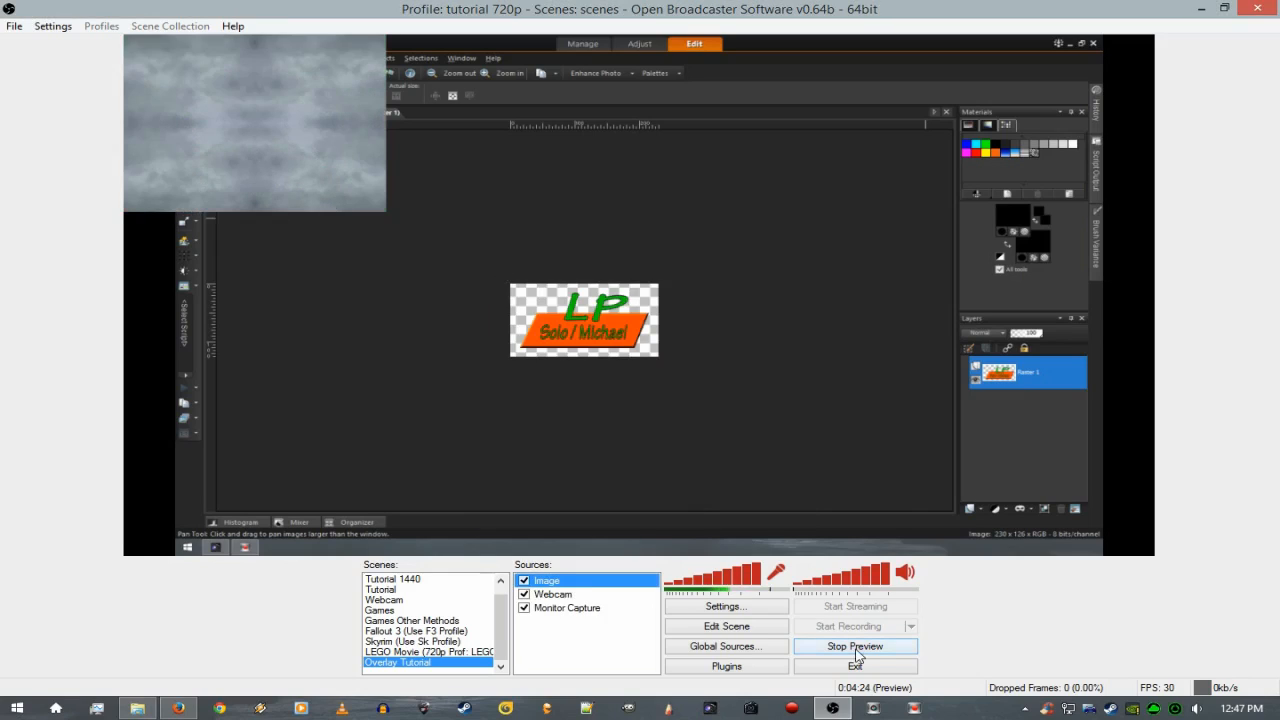
# Fit the Image source to the screen and stretch both its sides to fill the full width of the scene.
pyautogui.rightClick(568, 585)
pyautogui.moveTo(708, 508)
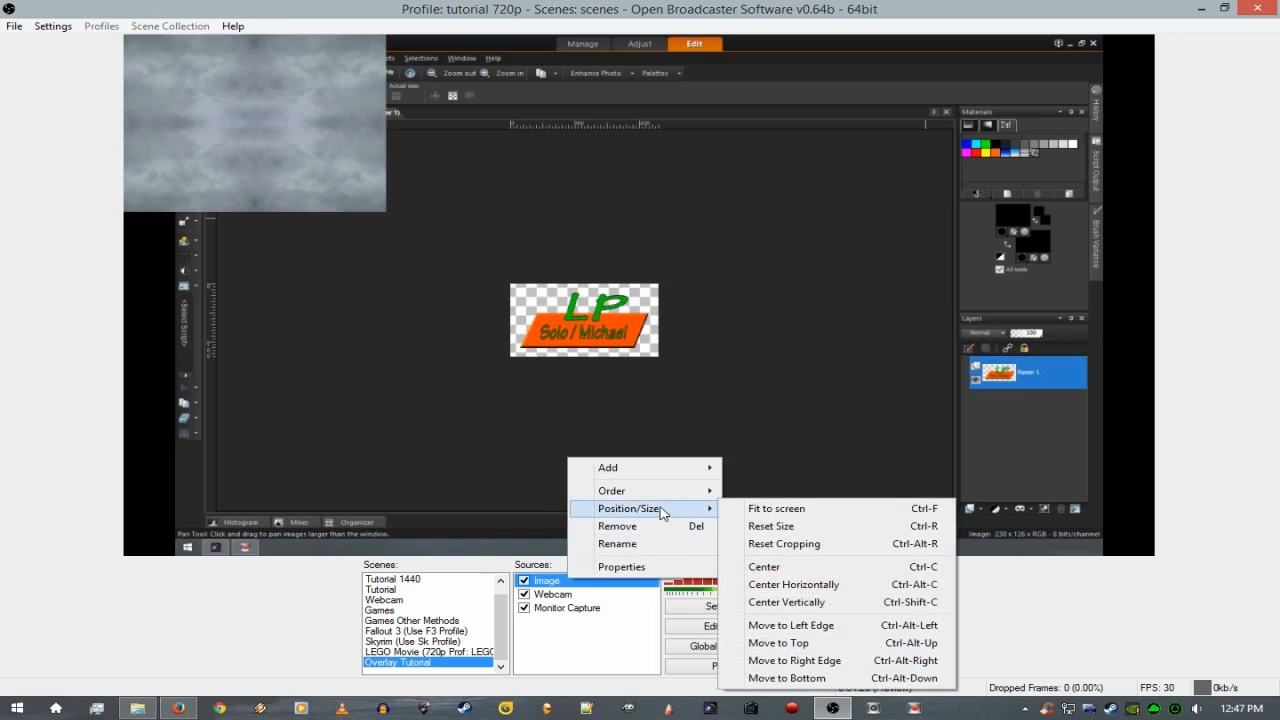
pyautogui.click(757, 512)
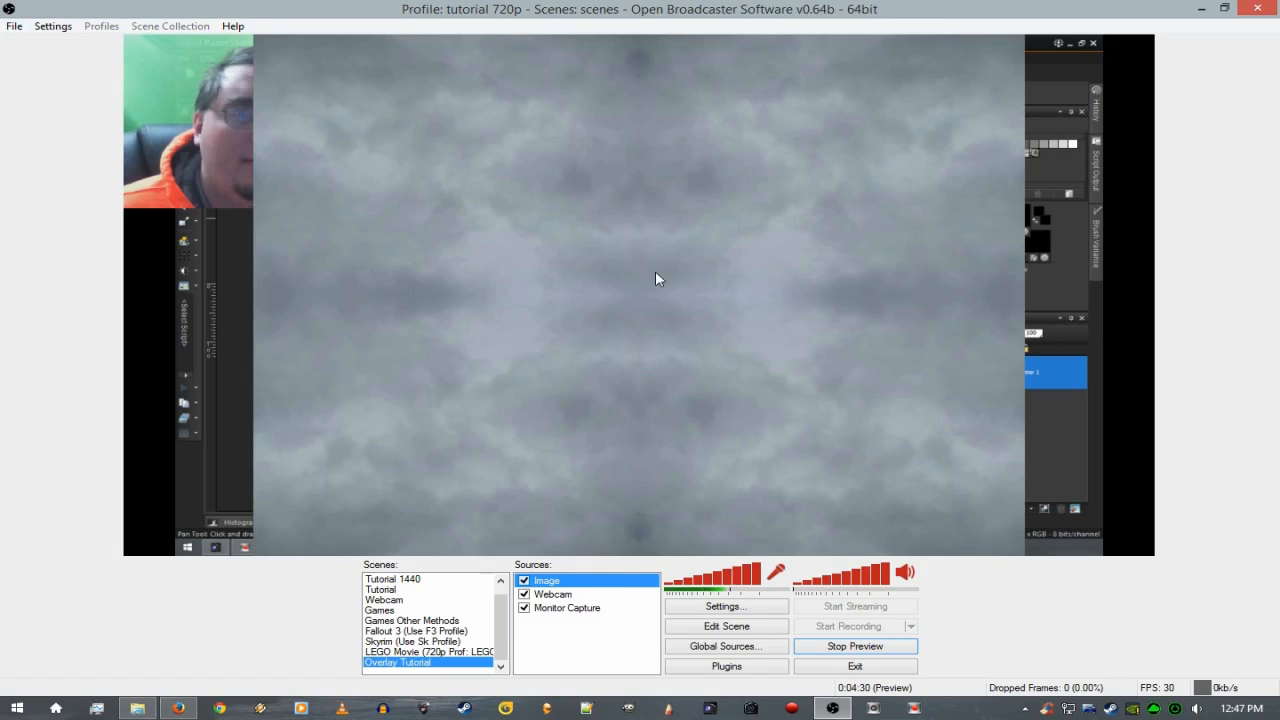
pyautogui.click(729, 636)
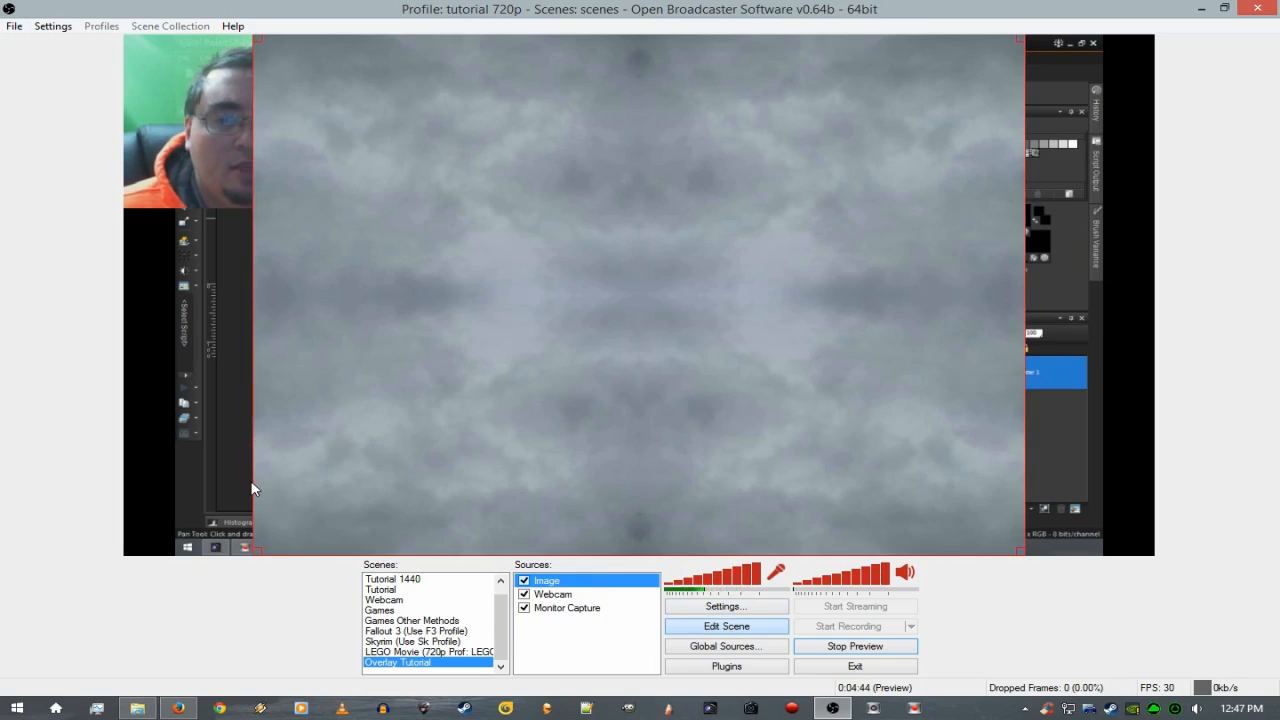
pyautogui.moveTo(254, 481); pyautogui.dragTo(127, 488)
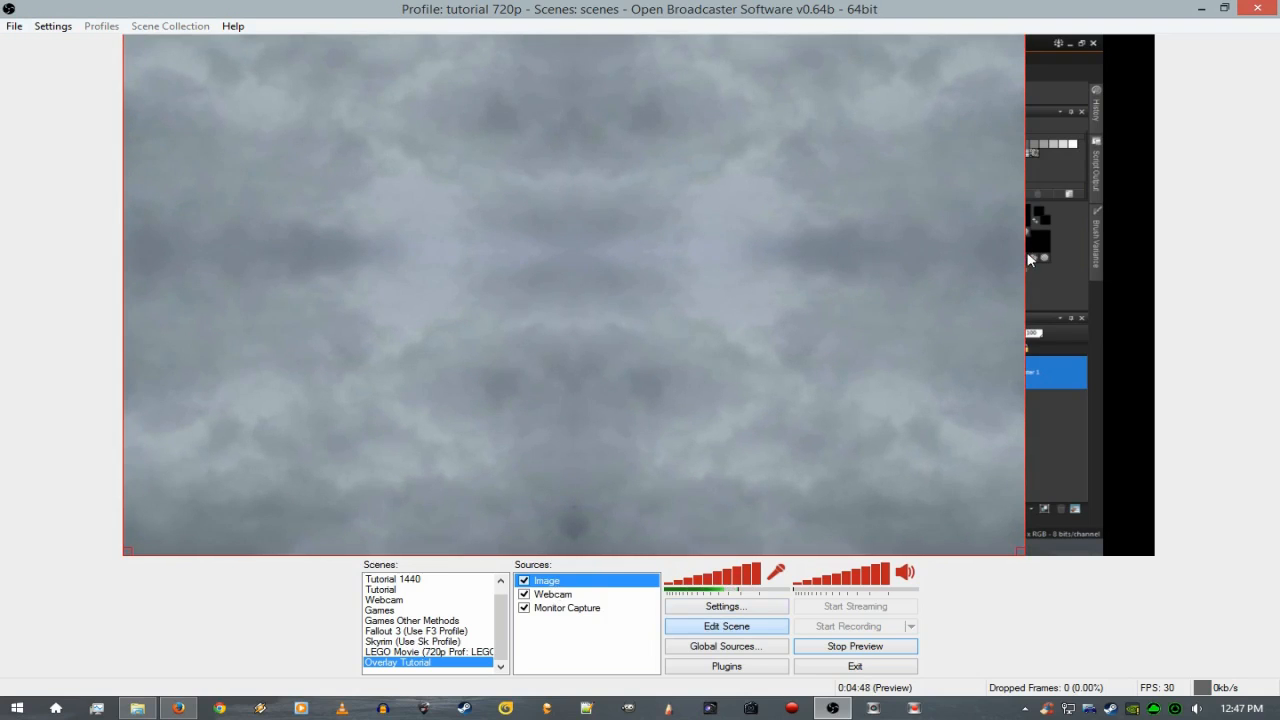
pyautogui.moveTo(1021, 255); pyautogui.dragTo(1149, 250)
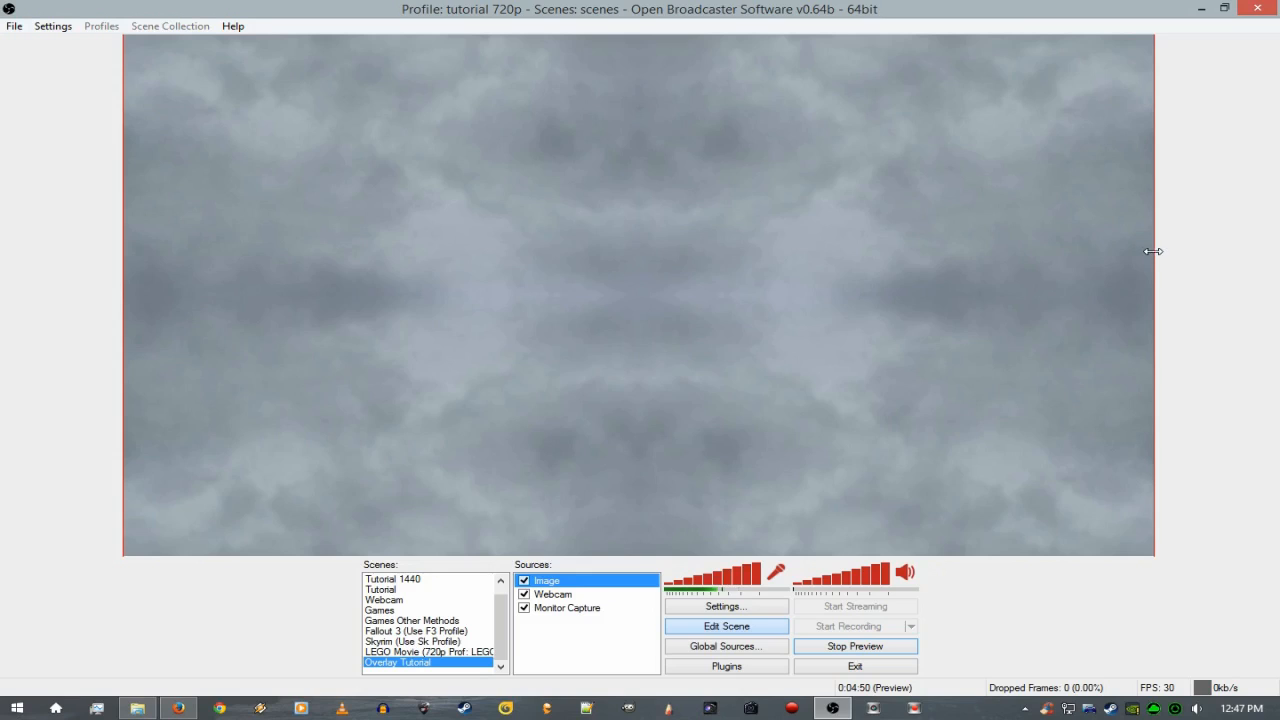
# Move the Image source to the bottom of the source order, behind the monitor capture and webcam.
pyautogui.rightClick(604, 581)
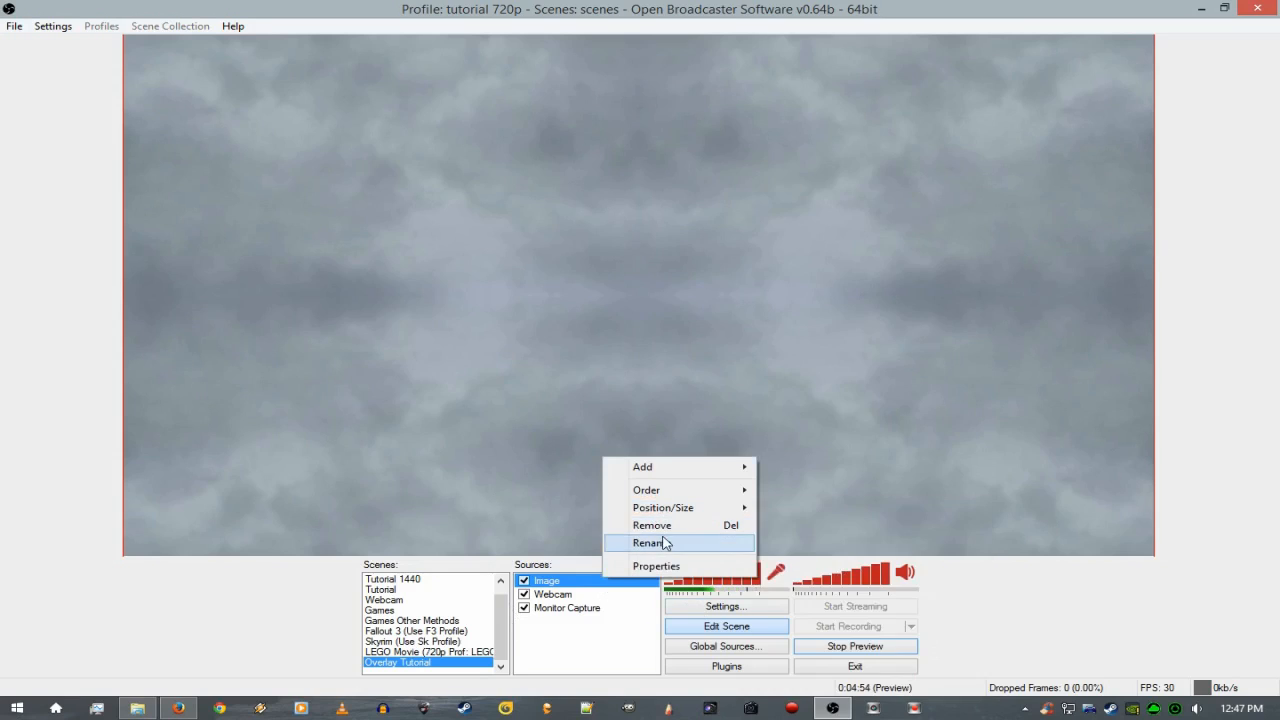
pyautogui.moveTo(670, 497)
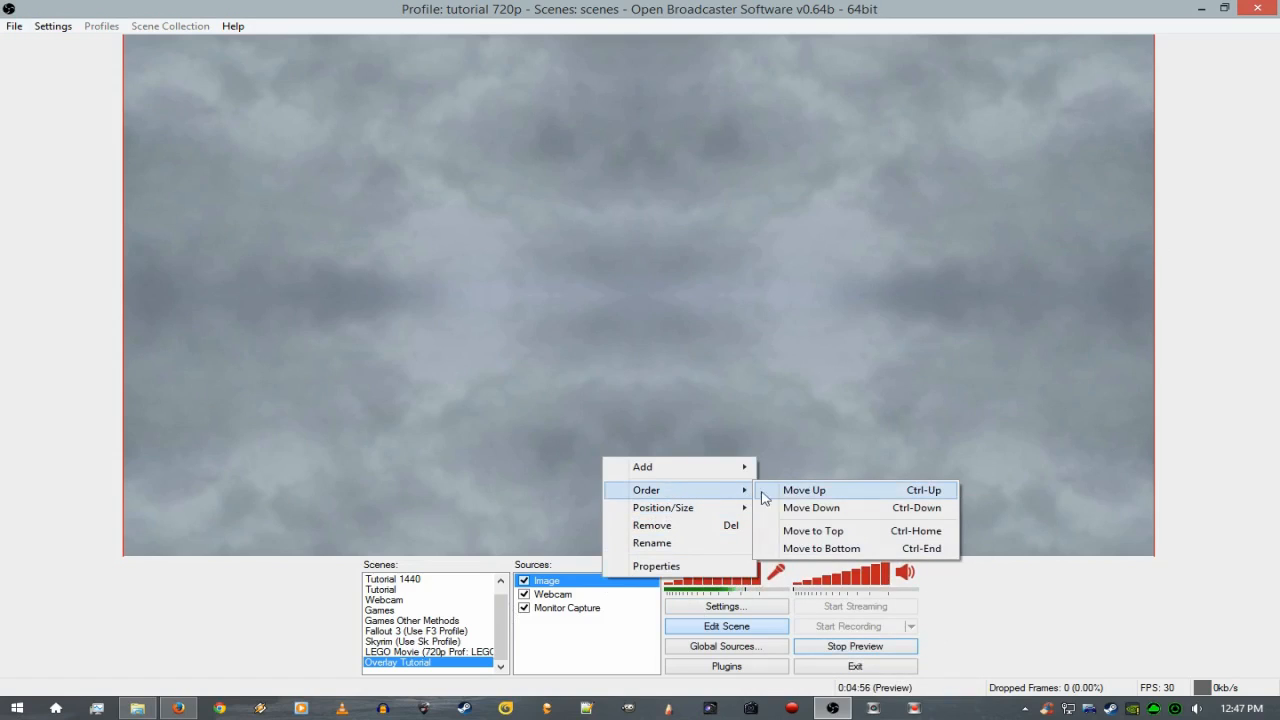
pyautogui.click(834, 549)
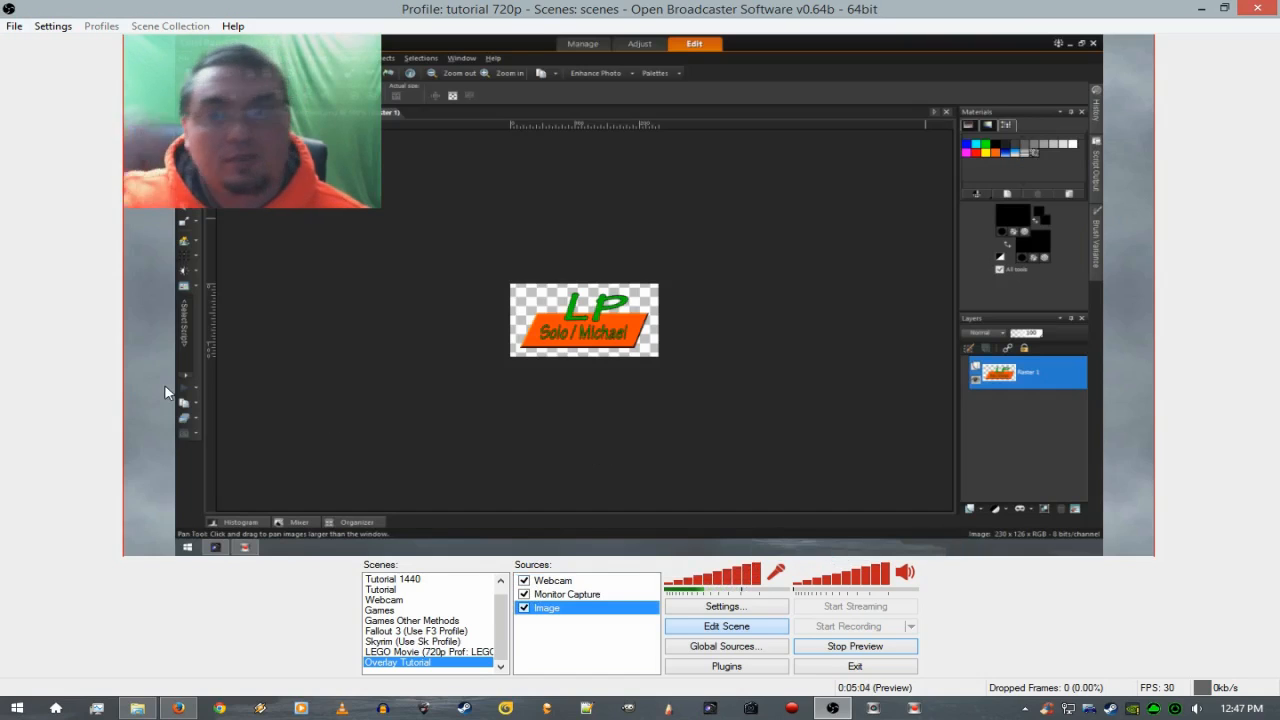
# Shrink the Webcam source slightly from its lower-right corner and move it to the scene's bottom edge.
pyautogui.click(566, 582)
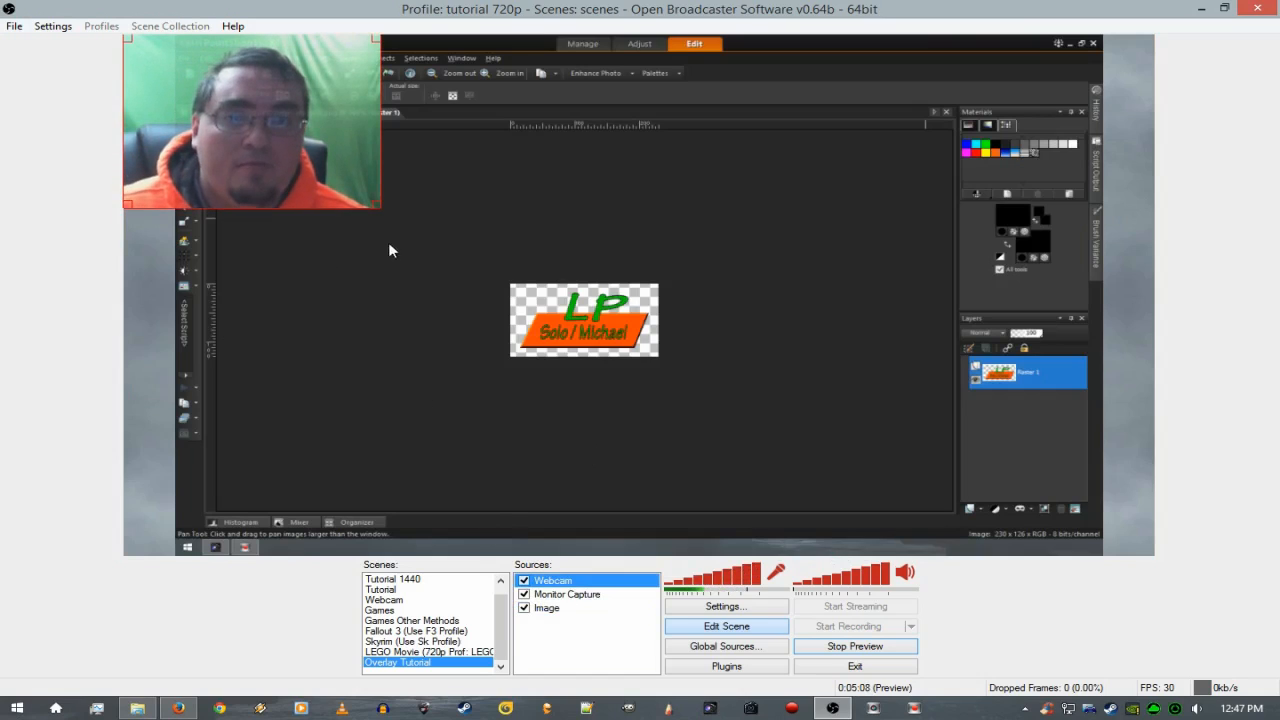
pyautogui.moveTo(372, 205); pyautogui.dragTo(338, 172)
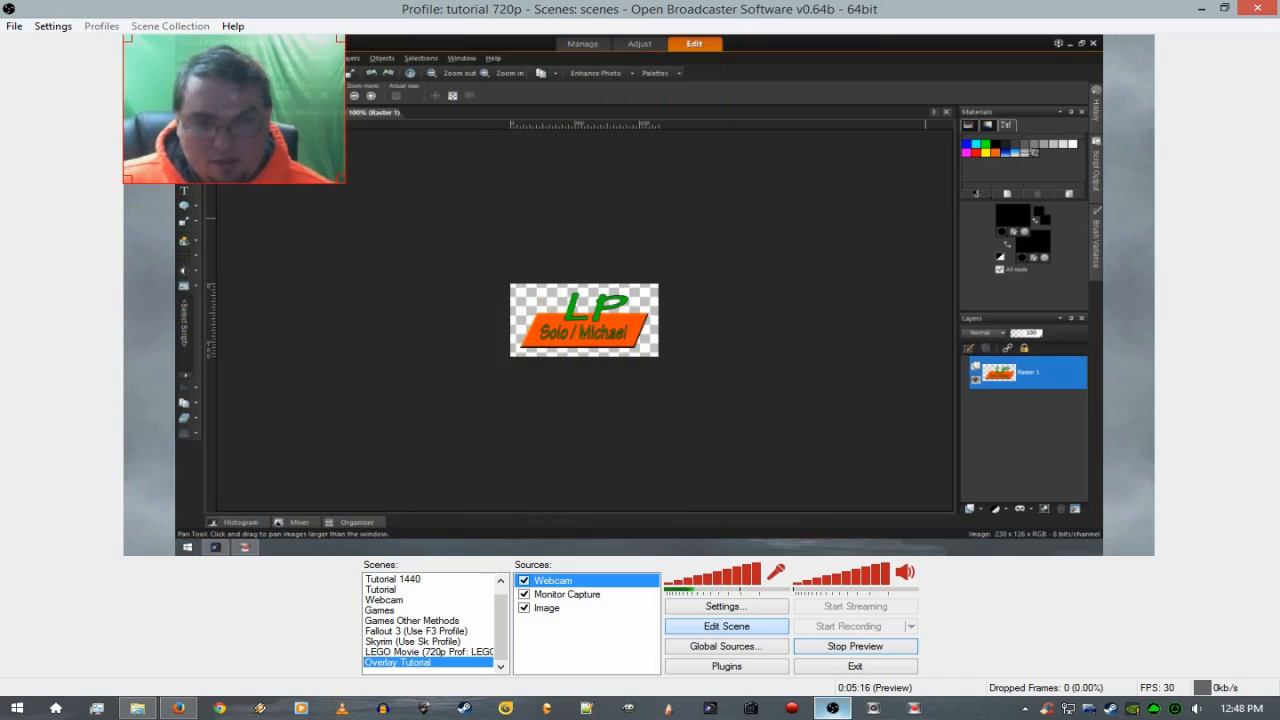
pyautogui.moveTo(832, 708)
pyautogui.hotkey('ctrl', 'alt', 'Down')
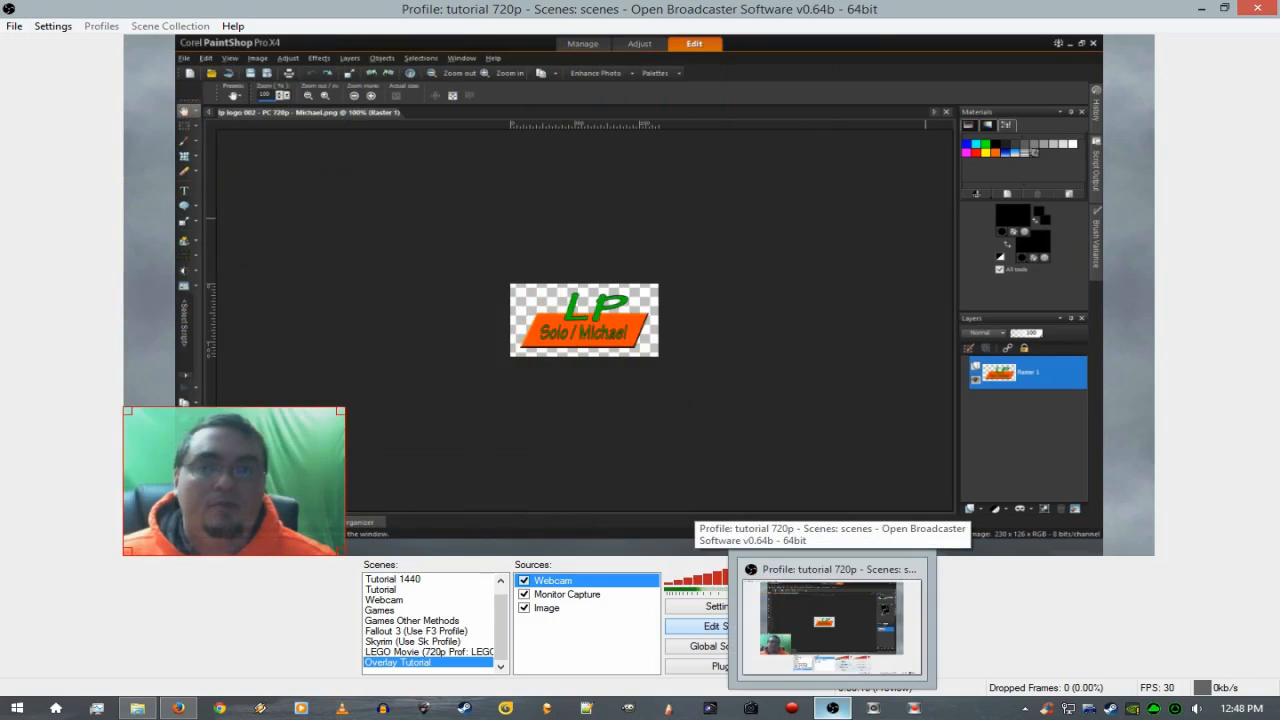
# Try aligning the Monitor Capture source to the scene's right edge, enlarging it to the full scene width and shifting it vertically.
pyautogui.click(600, 596)
pyautogui.hotkey('ctrl', 'alt', 'Right')
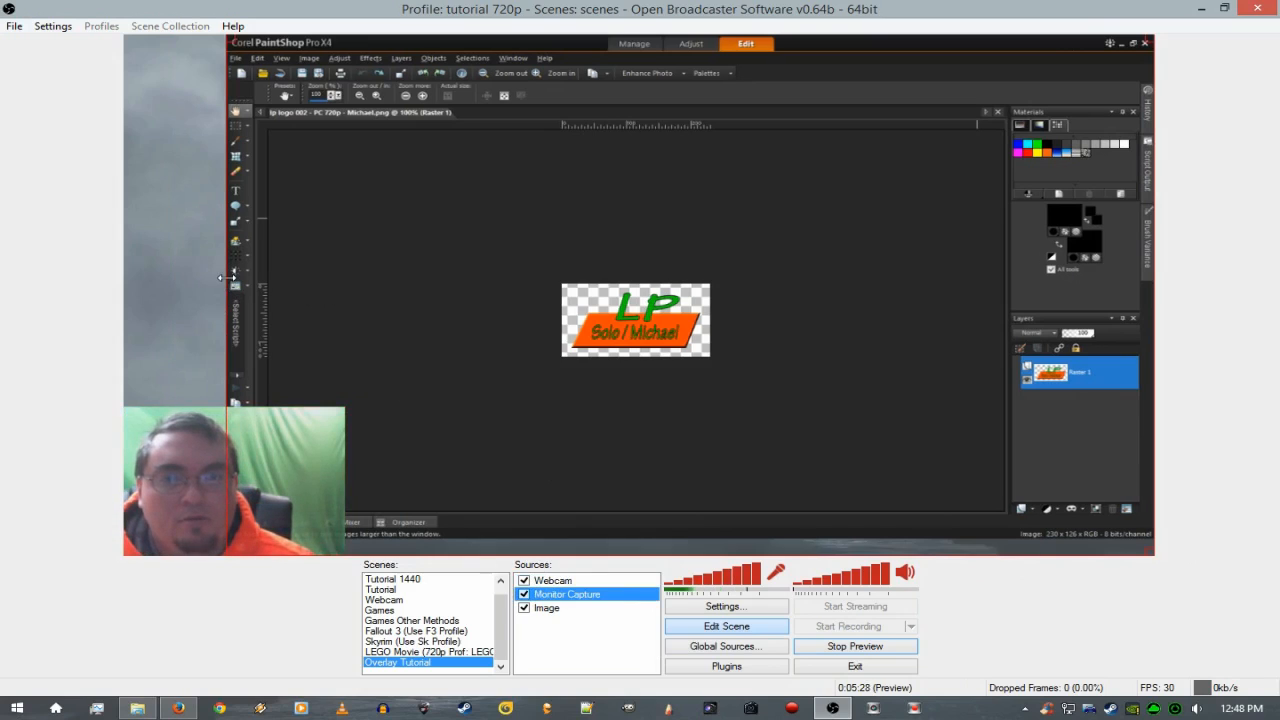
pyautogui.moveTo(221, 278); pyautogui.dragTo(131, 283)
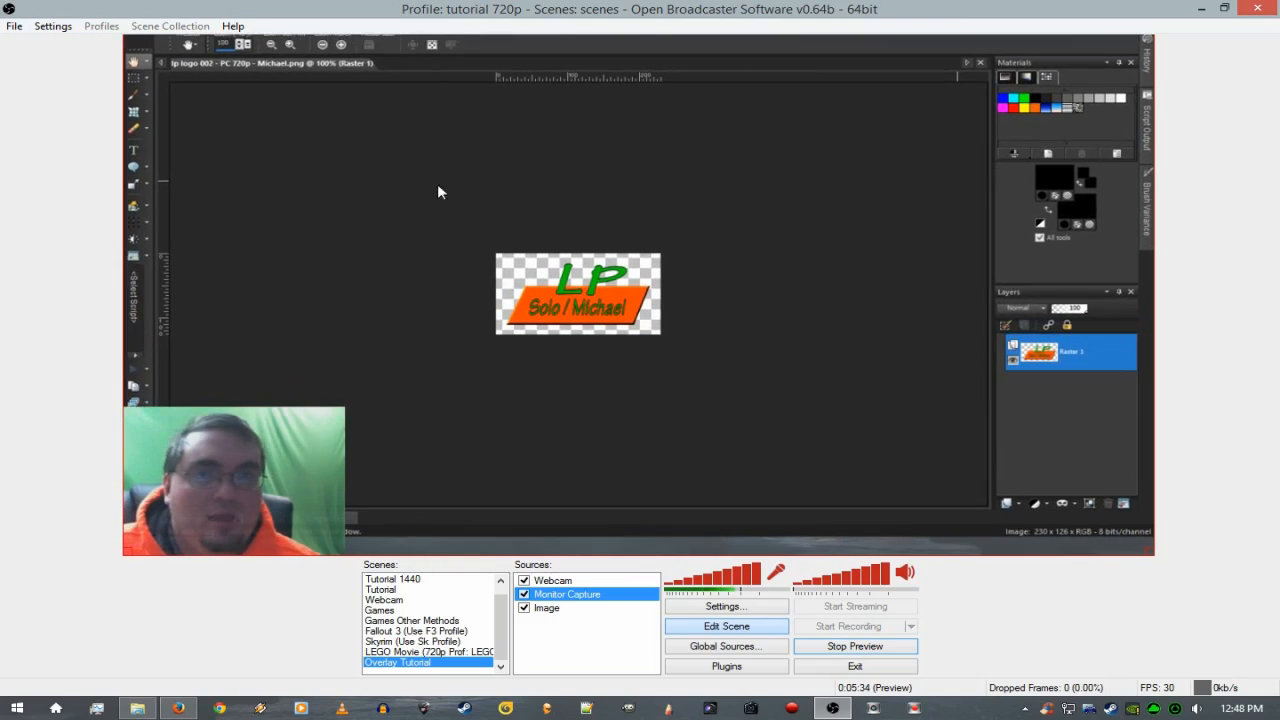
pyautogui.moveTo(620, 169)
pyautogui.mouseDown()
pyautogui.moveTo(614, 151)
pyautogui.moveTo(623, 217)
pyautogui.moveTo(626, 167)
pyautogui.mouseUp()
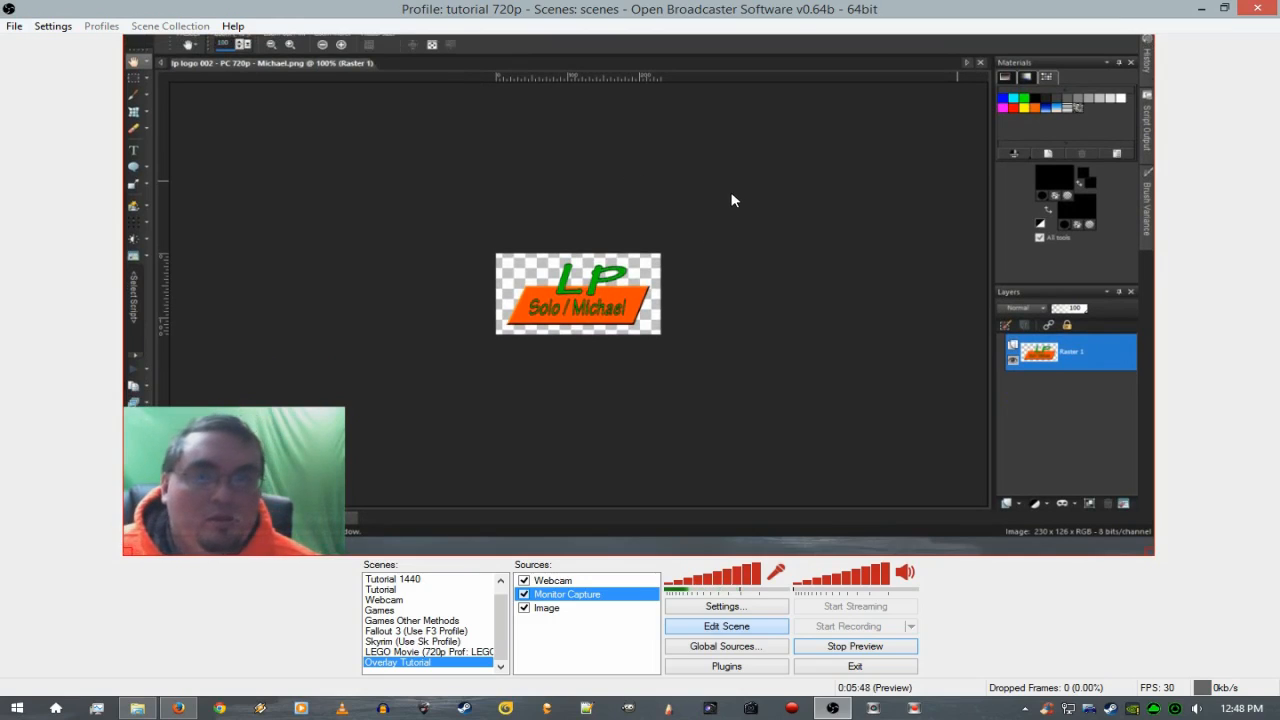
pyautogui.moveTo(731, 200); pyautogui.dragTo(739, 217)
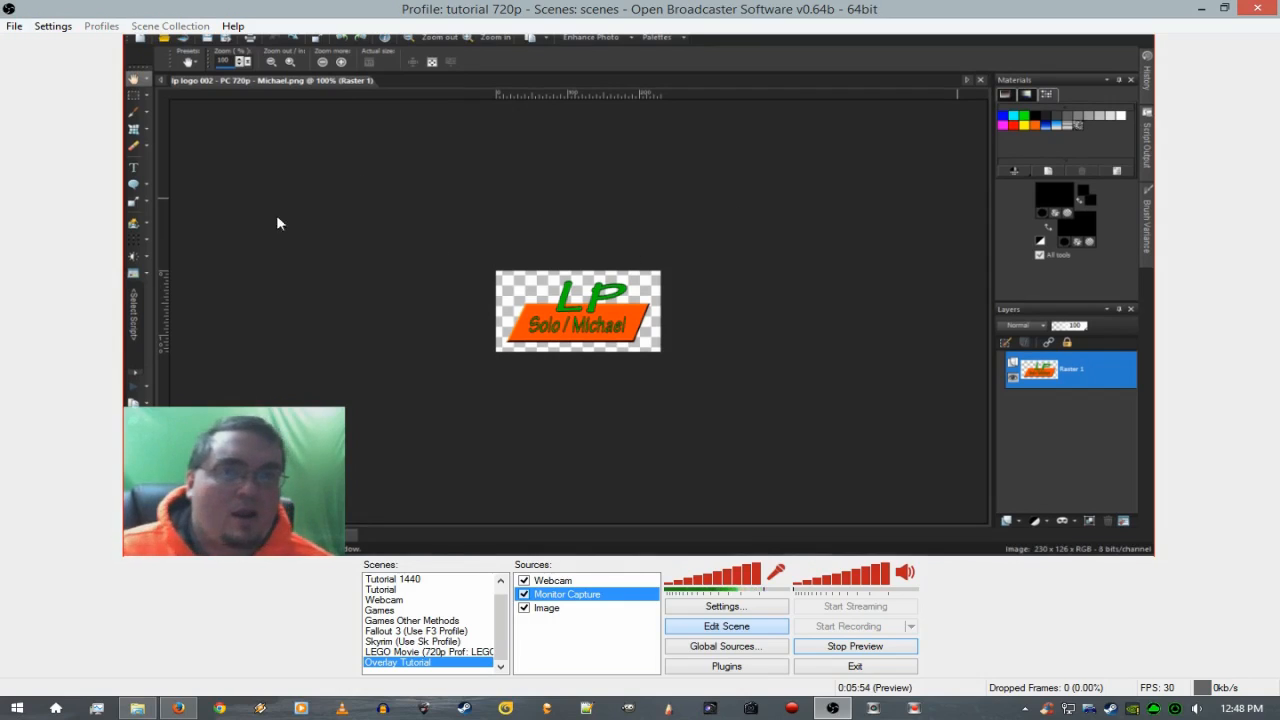
# Fit the Monitor Capture source to the screen, align it to the scene's right edge and finish editing the scene.
pyautogui.rightClick(600, 596)
pyautogui.moveTo(660, 528)
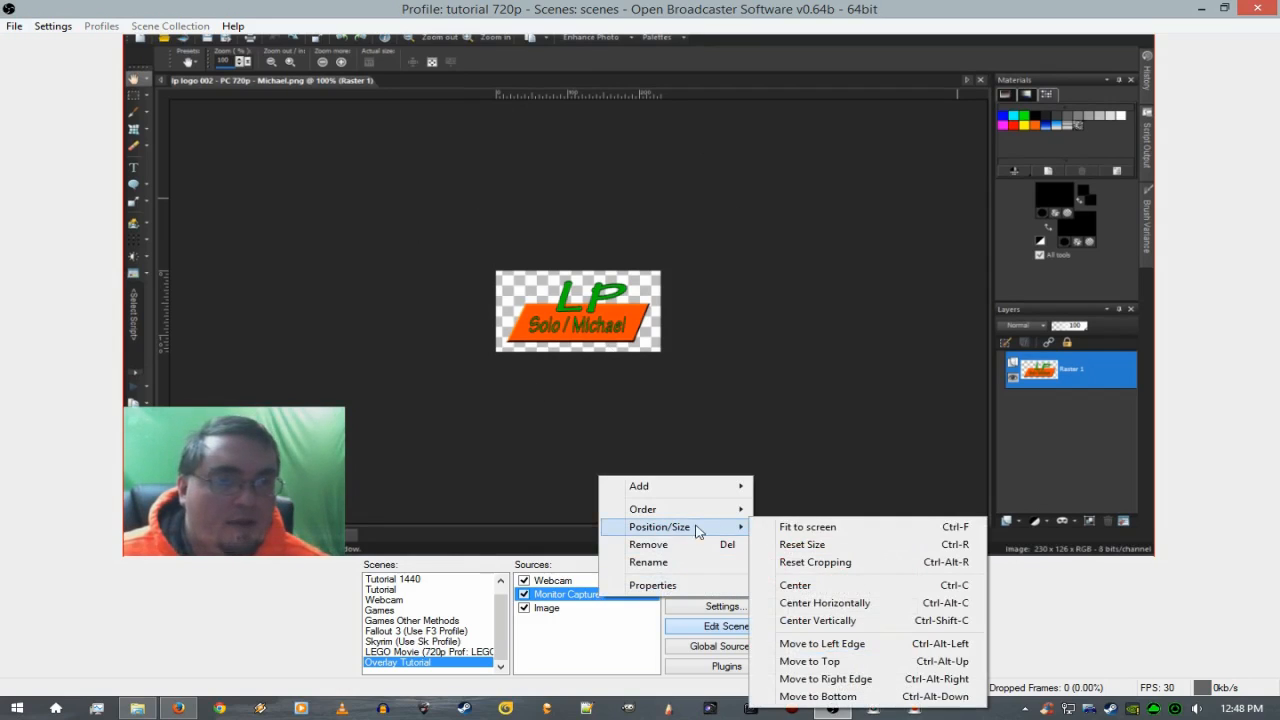
pyautogui.click(789, 527)
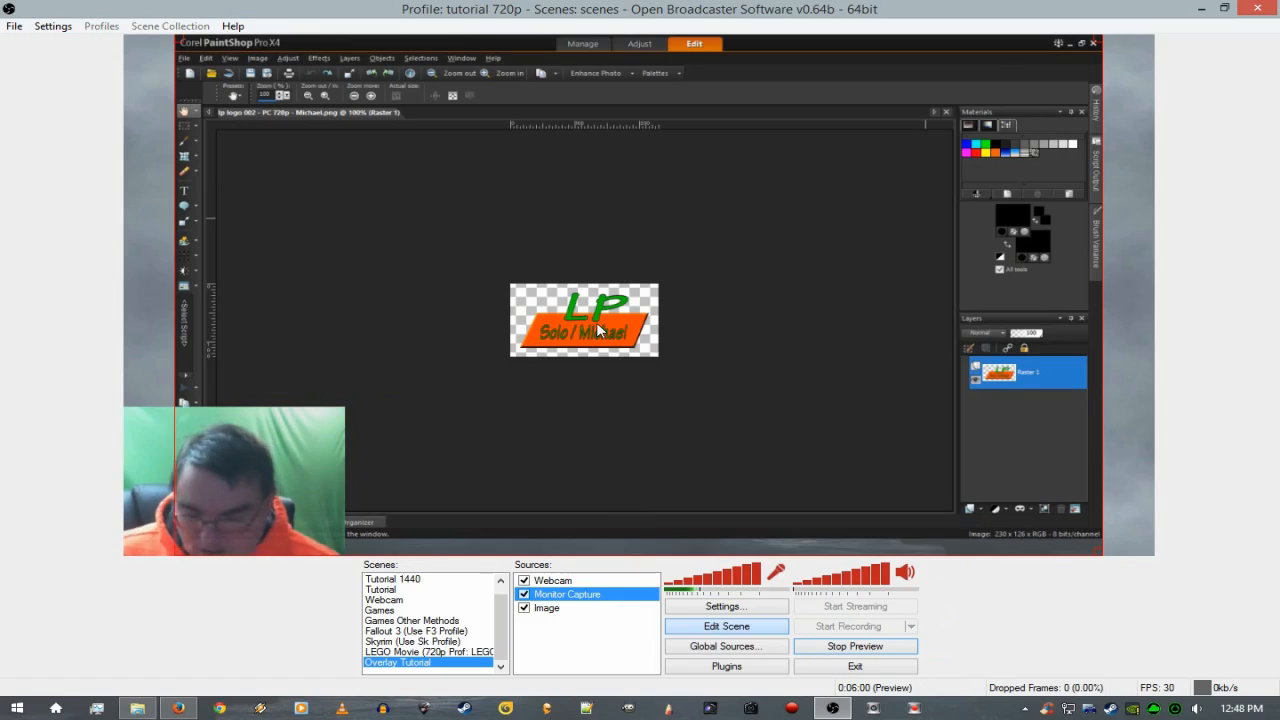
pyautogui.hotkey('ctrl', 'alt', 'Right')
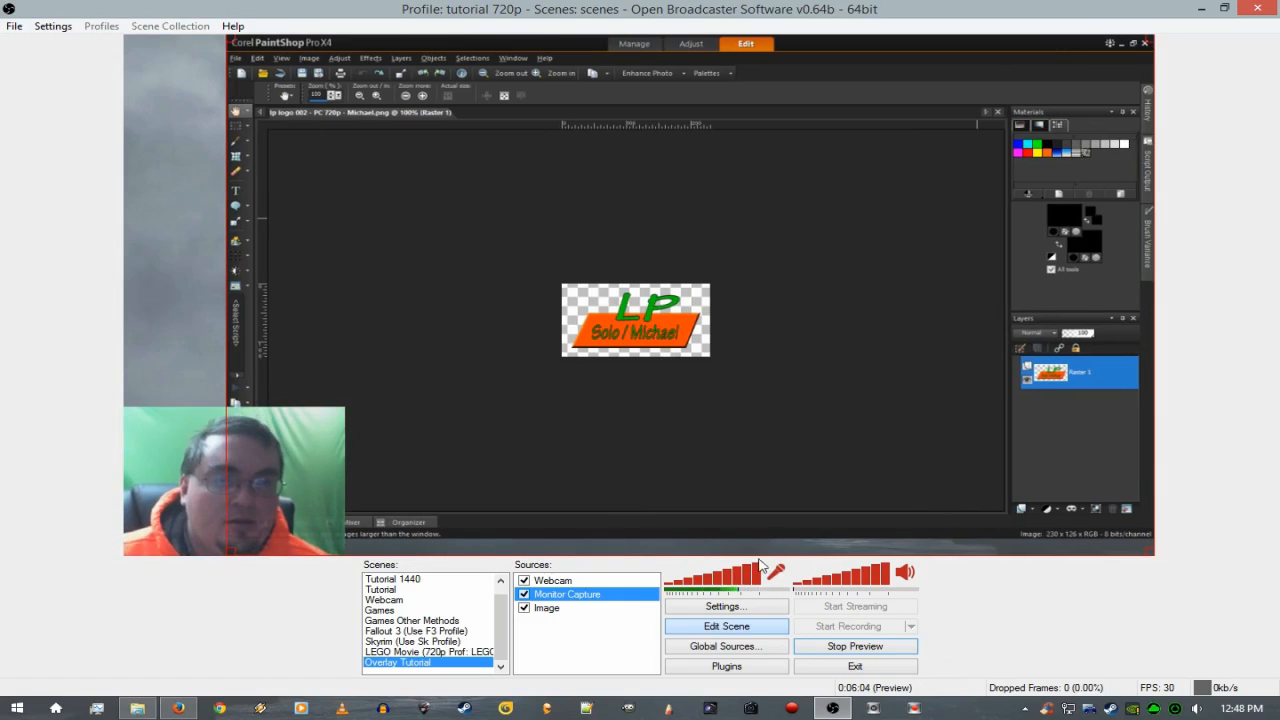
pyautogui.click(746, 627)
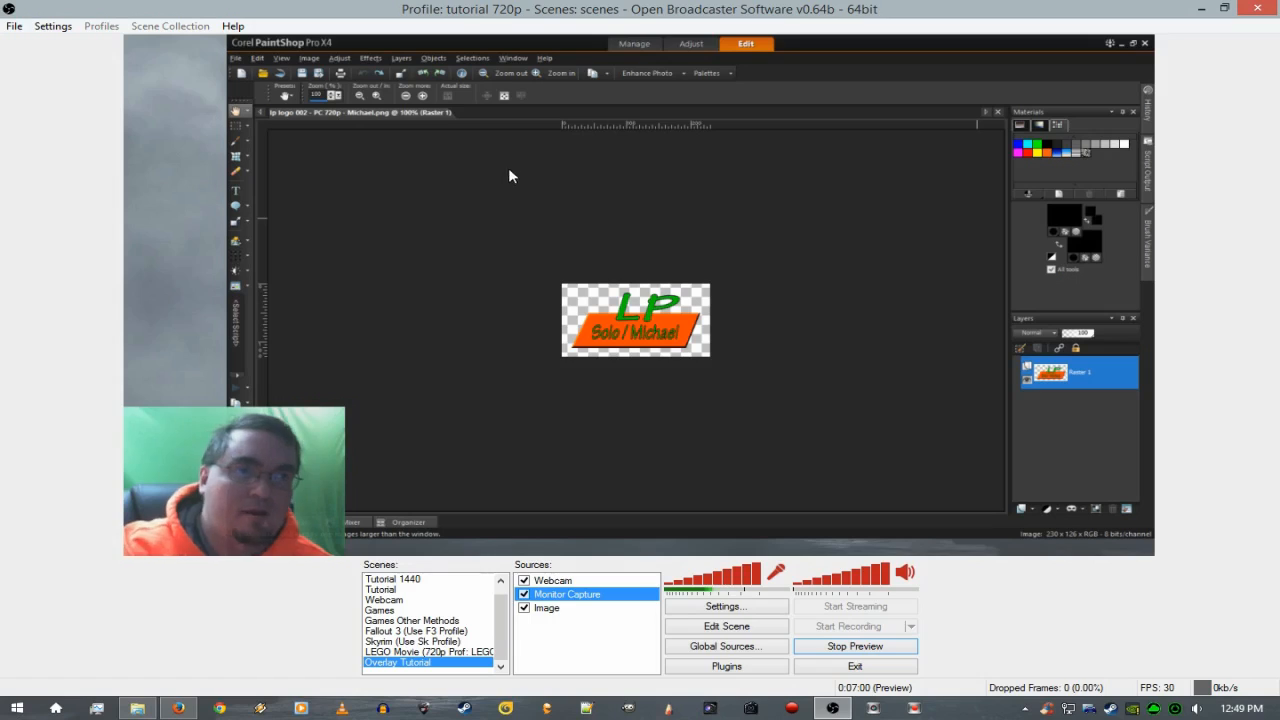
# Add a Game Capture source for Corel PaintShop Pro with the image stretched to screen and its aspect ratio ignored.
pyautogui.rightClick(566, 592)
pyautogui.click(573, 661)
pyautogui.rightClick(575, 660)
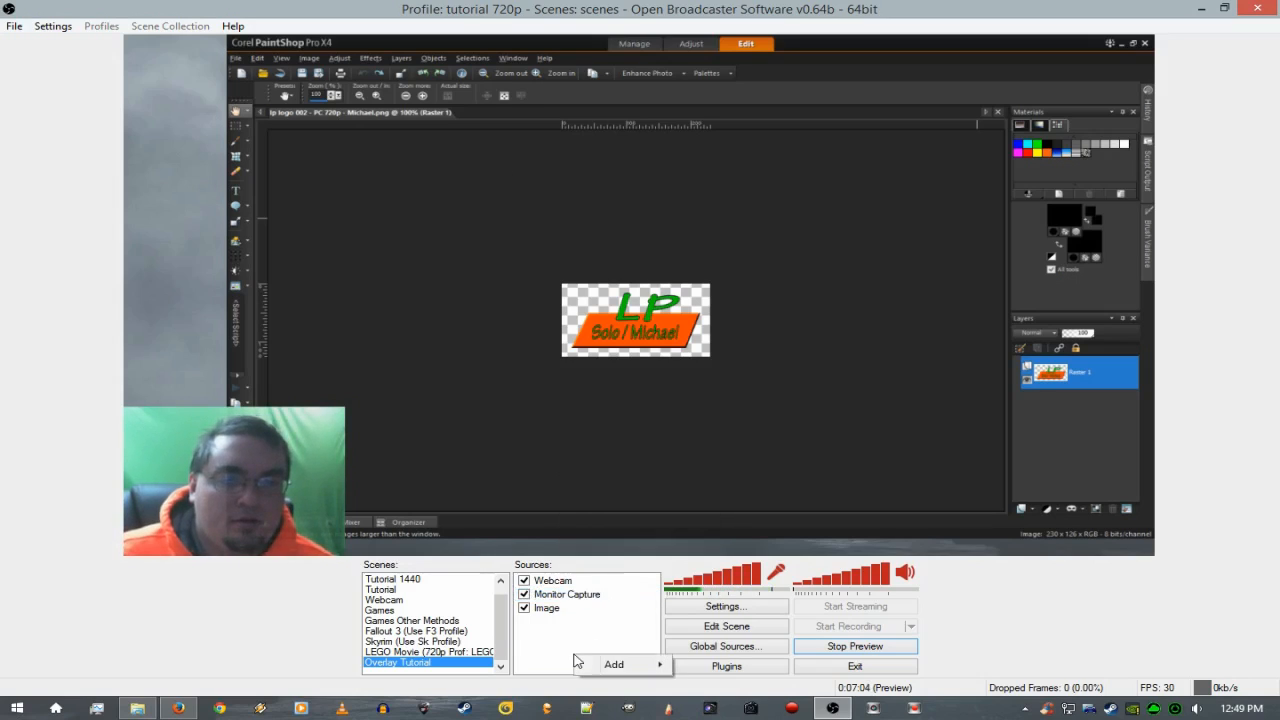
pyautogui.moveTo(610, 665)
pyautogui.click(742, 665)
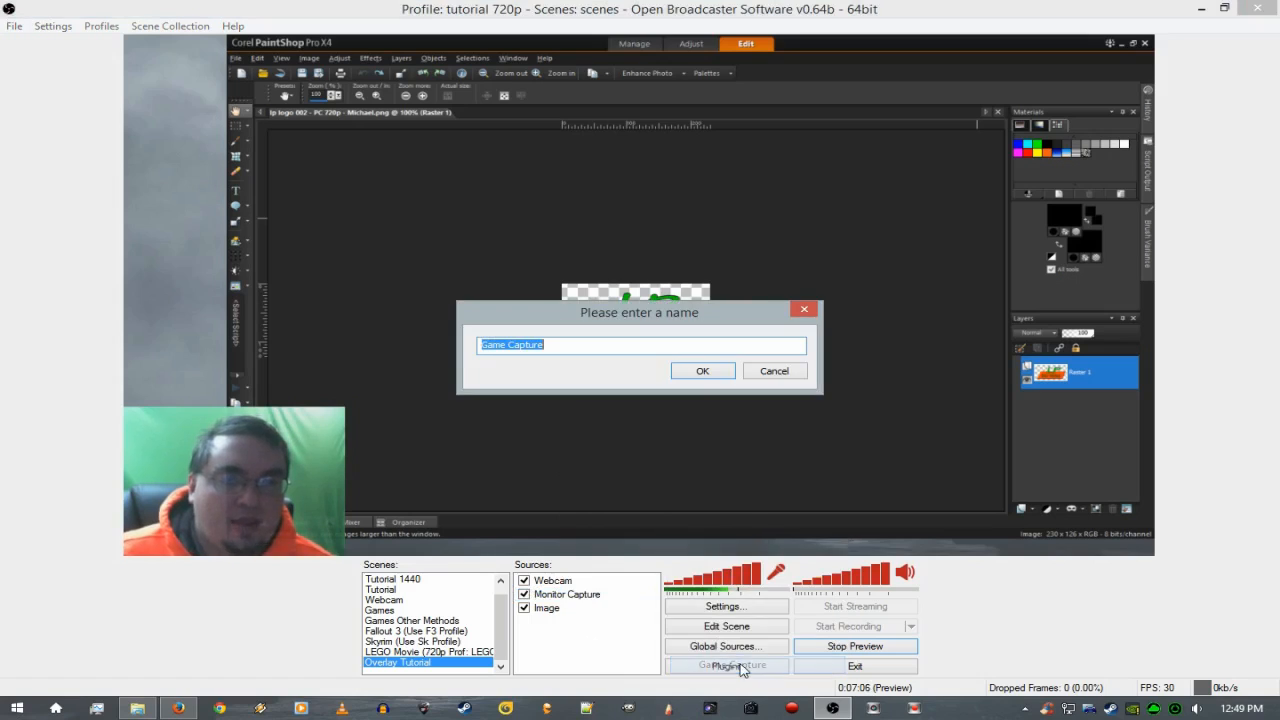
pyautogui.click(695, 372)
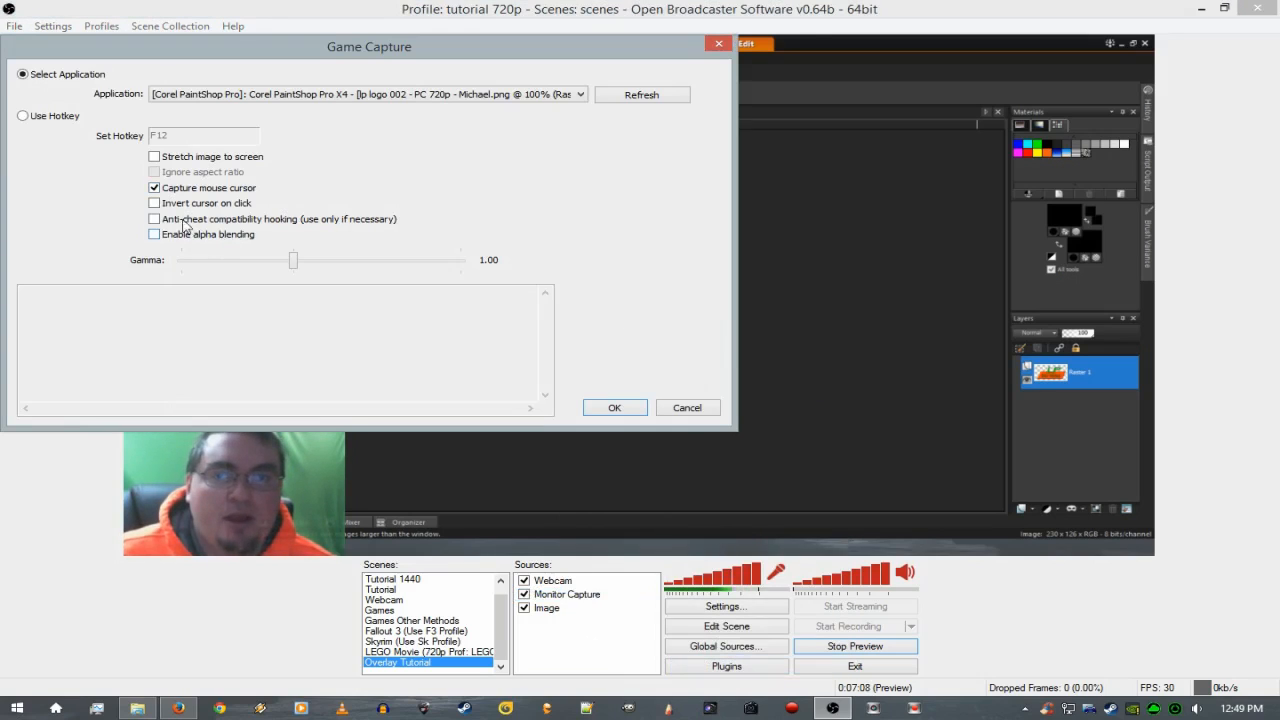
pyautogui.click(155, 157)
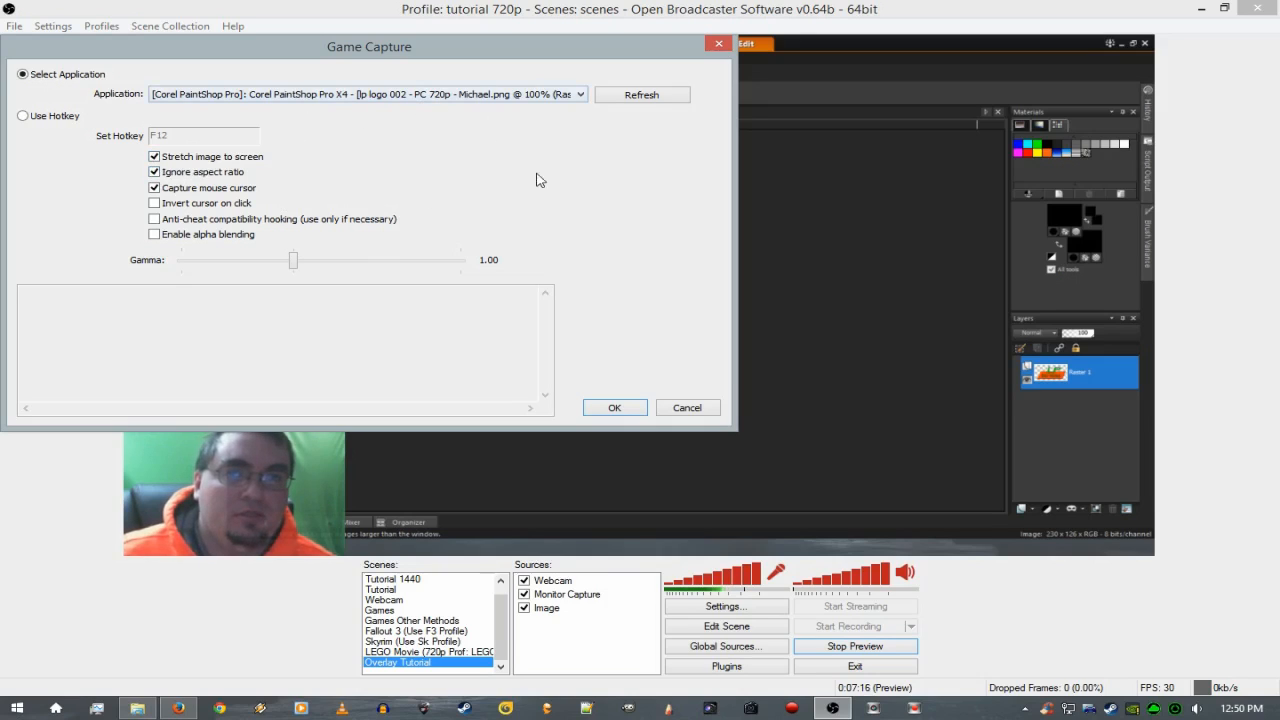
pyautogui.click(614, 406)
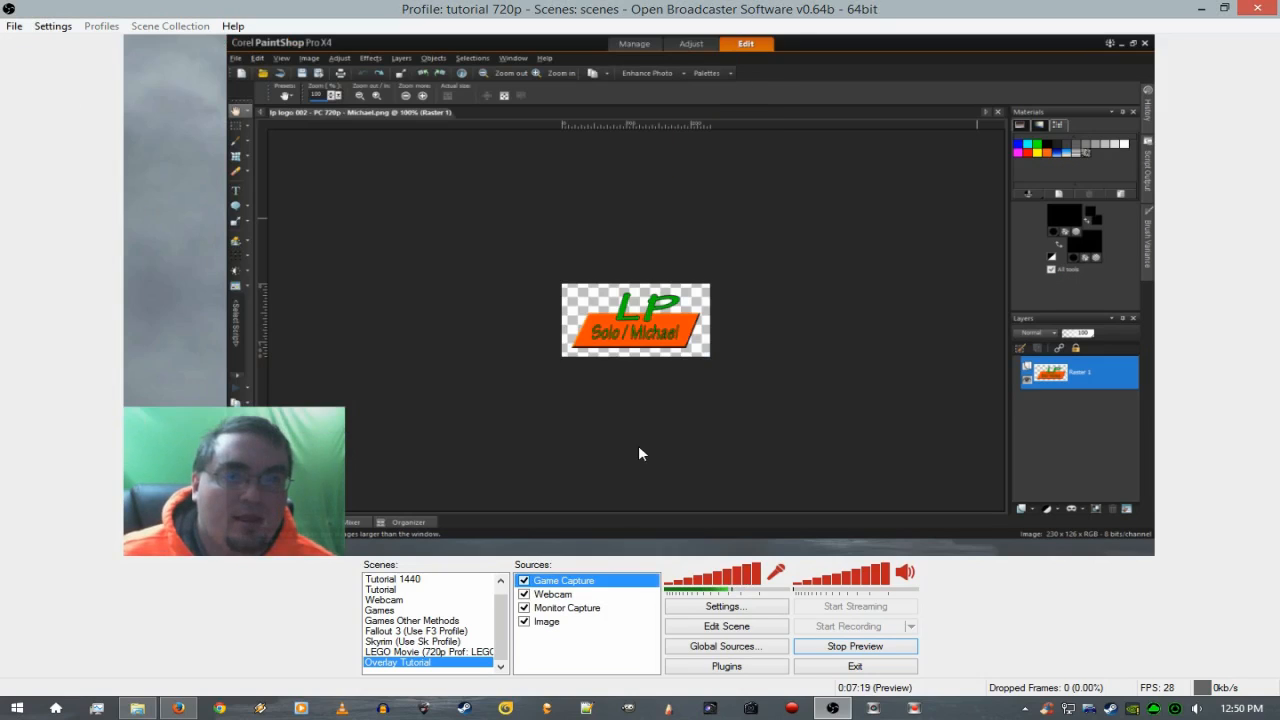
# Test the Game Capture source by toggling Monitor Capture off and on, and remove Game Capture from the scene.
pyautogui.click(524, 609)
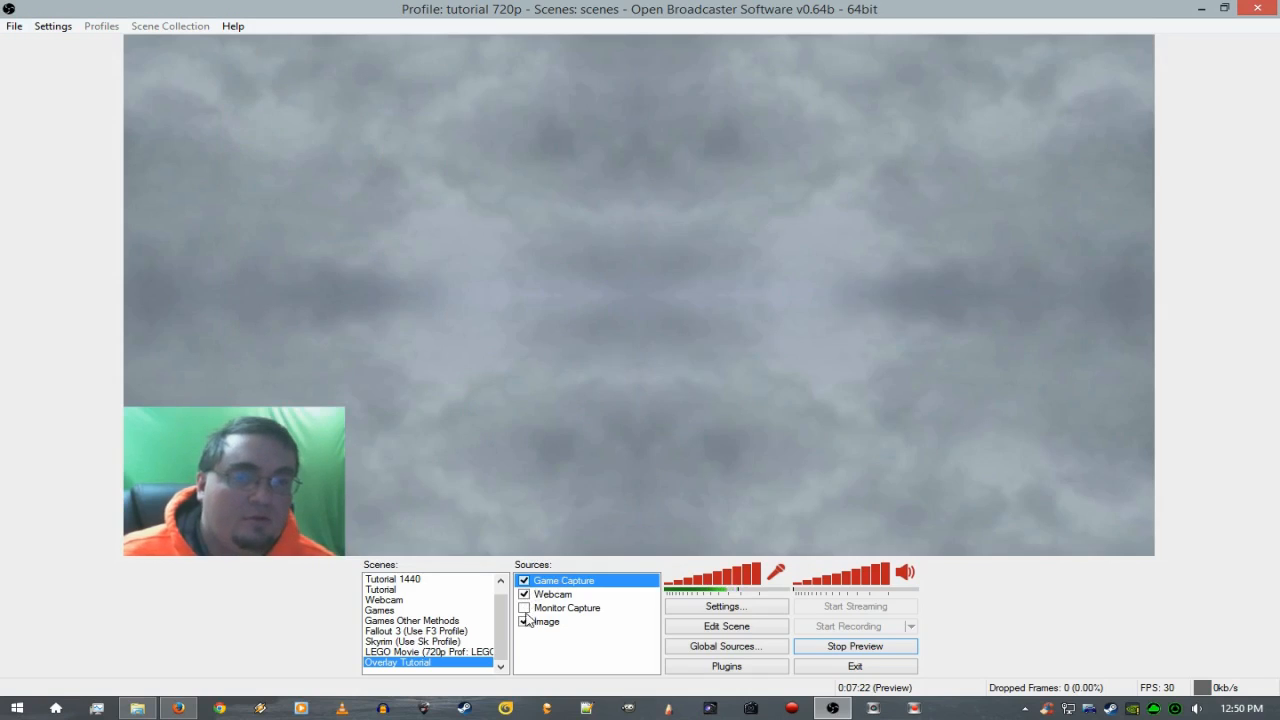
pyautogui.click(524, 608)
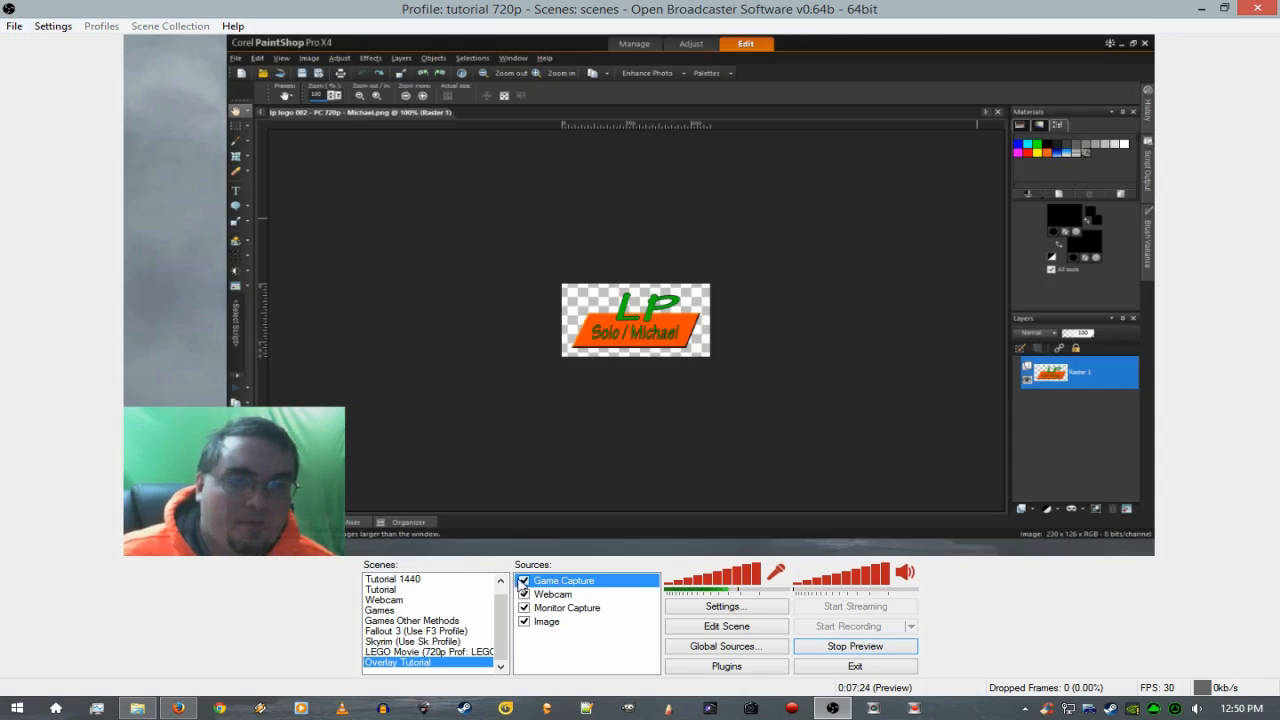
pyautogui.rightClick(563, 585)
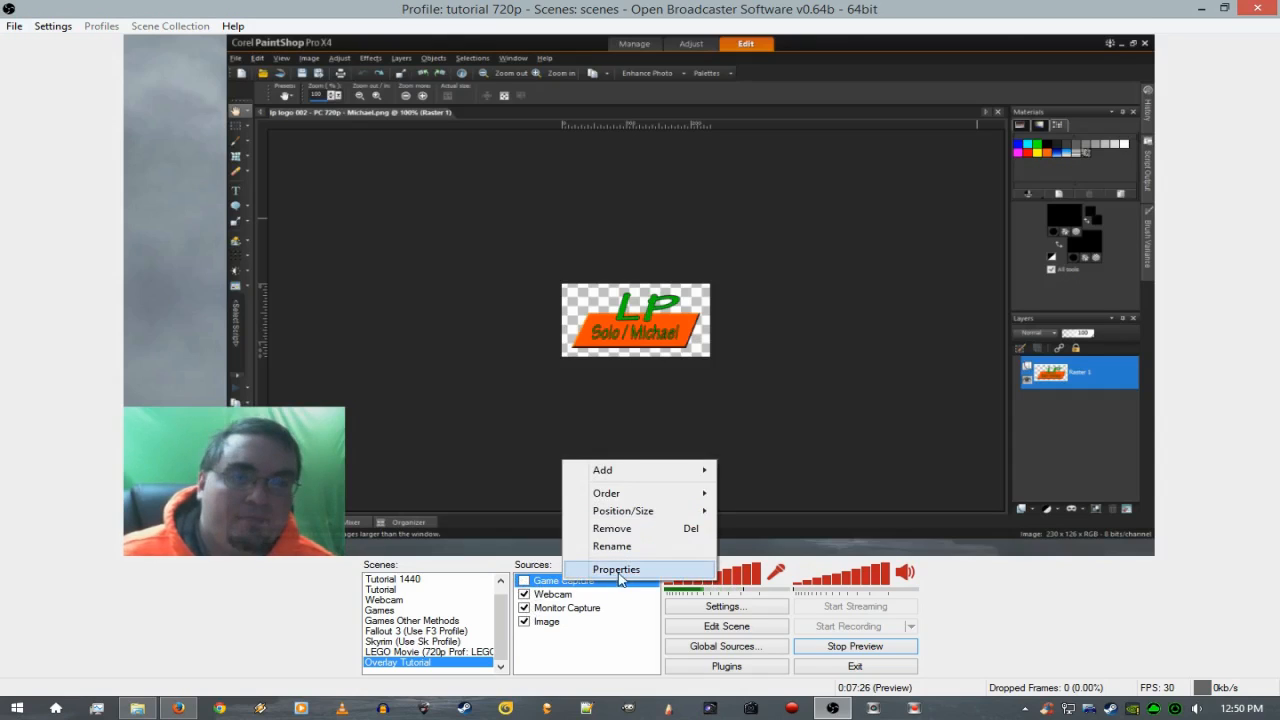
pyautogui.click(635, 529)
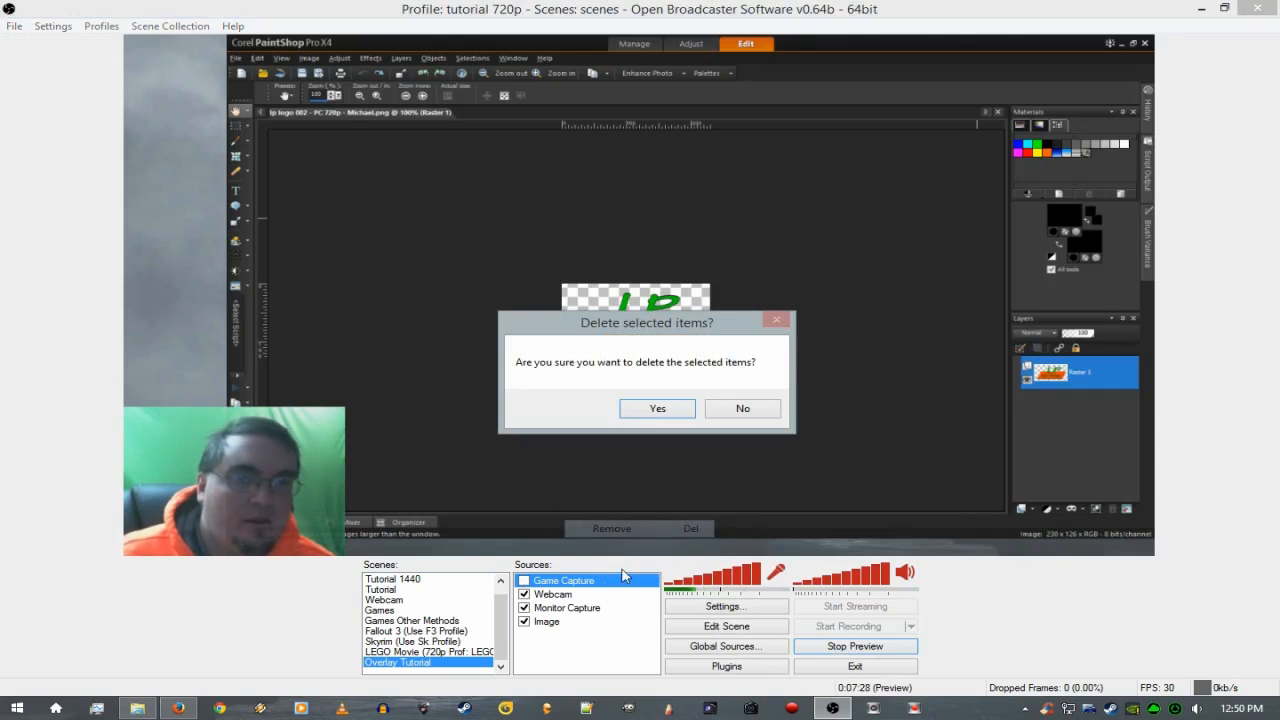
pyautogui.click(657, 407)
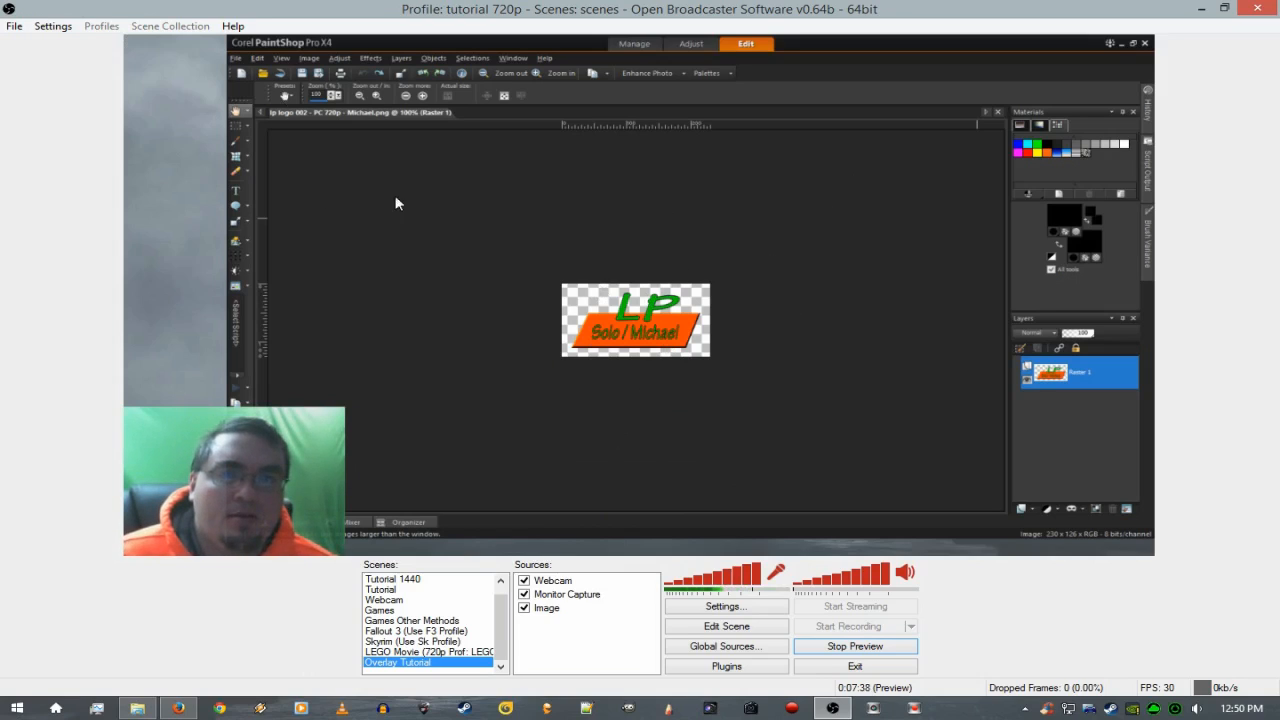
# Enlarge the Monitor Capture source leftward to the full scene width and shift it down slightly.
pyautogui.click(553, 596)
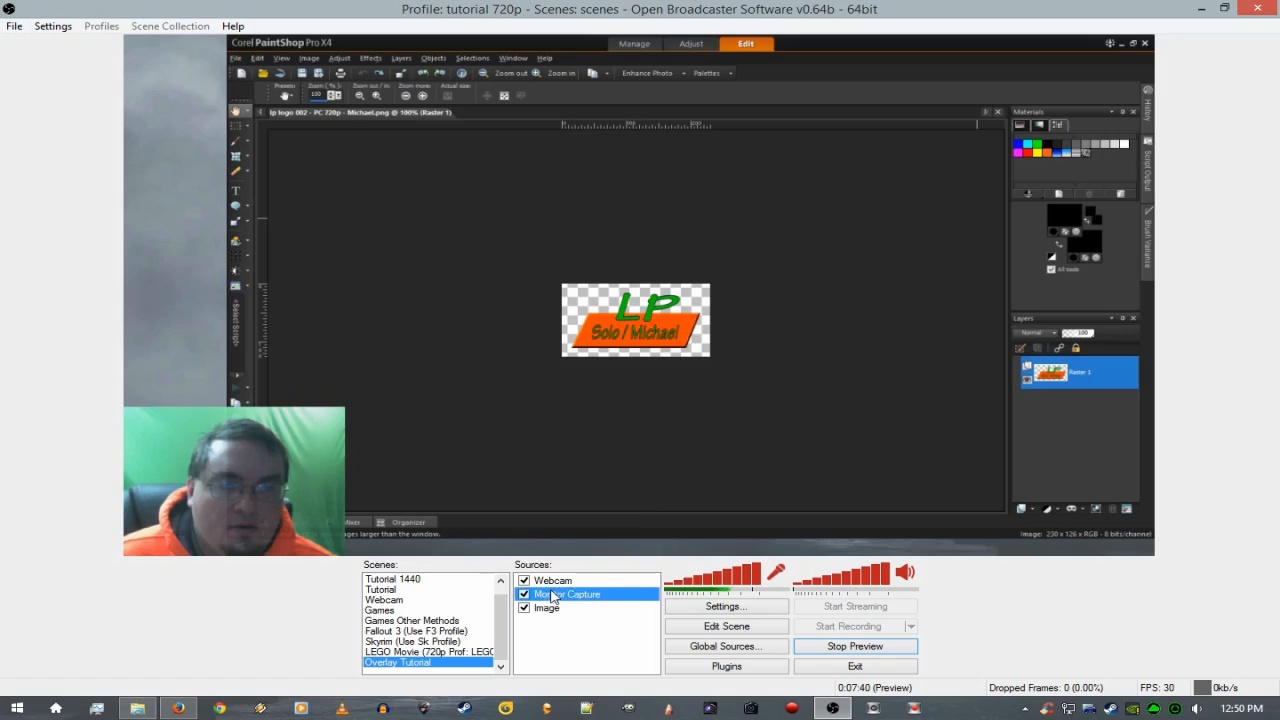
pyautogui.click(729, 630)
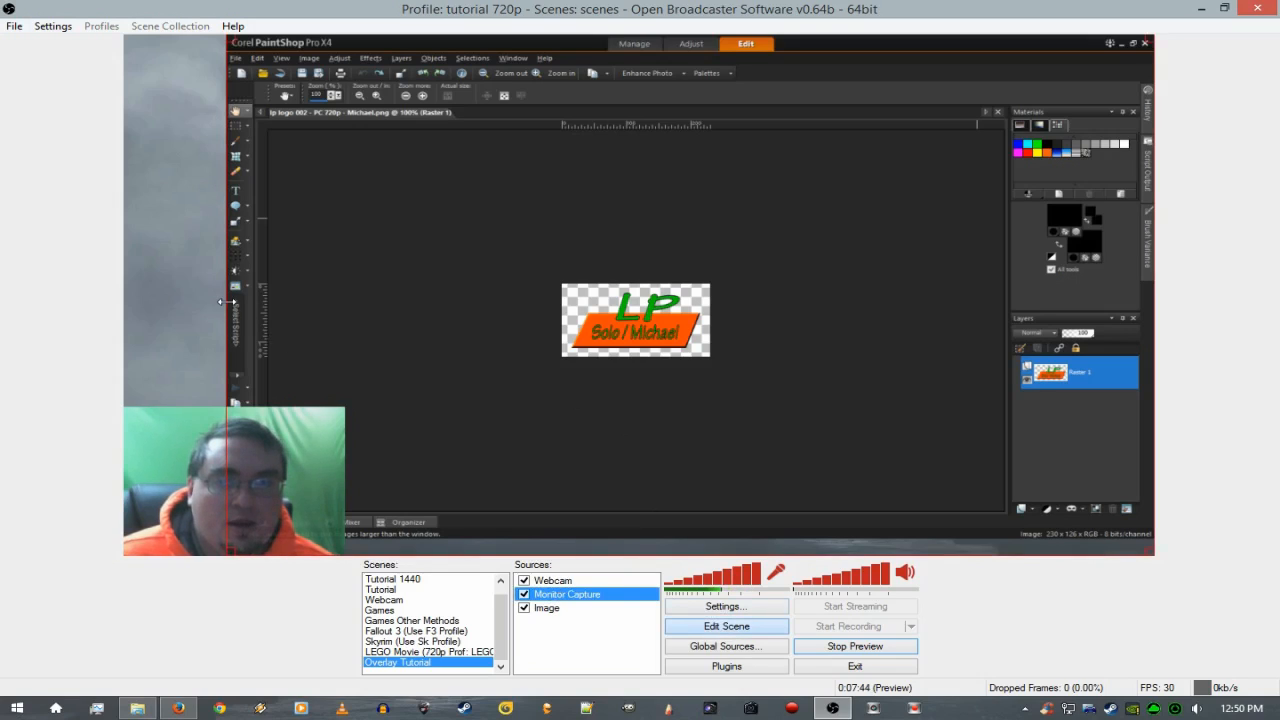
pyautogui.moveTo(225, 297); pyautogui.dragTo(120, 299)
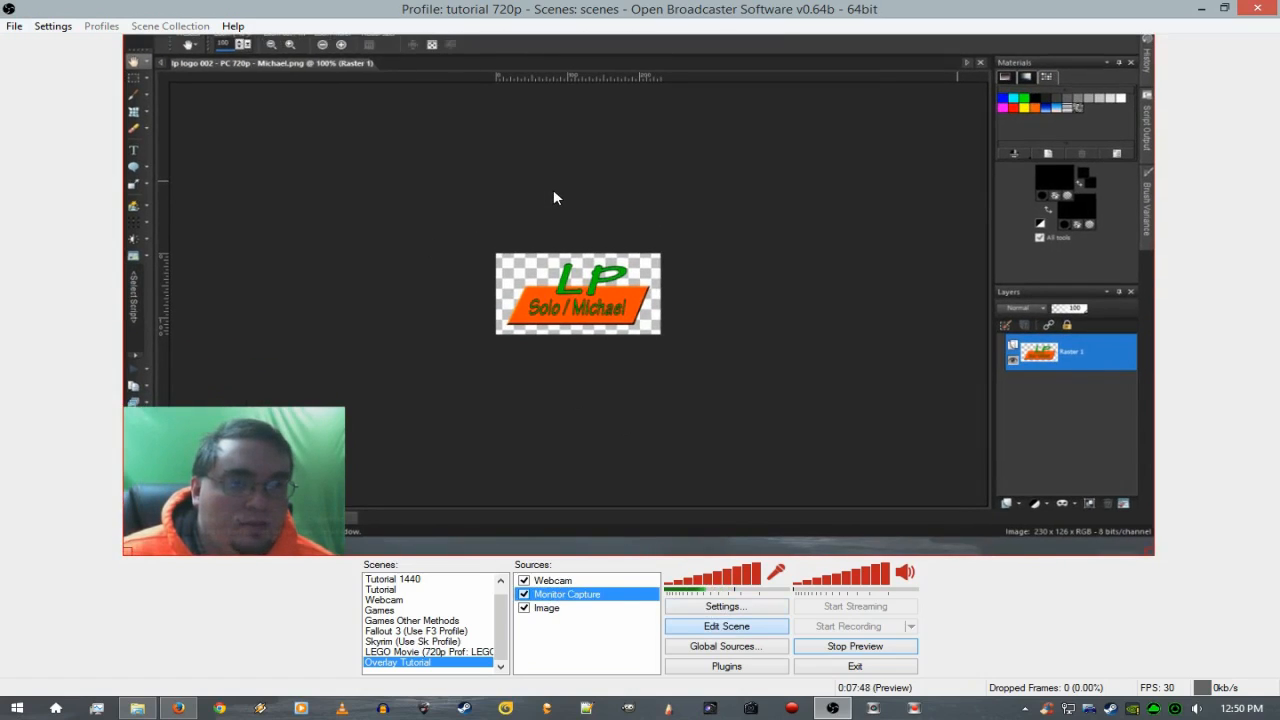
pyautogui.moveTo(554, 192); pyautogui.dragTo(552, 212)
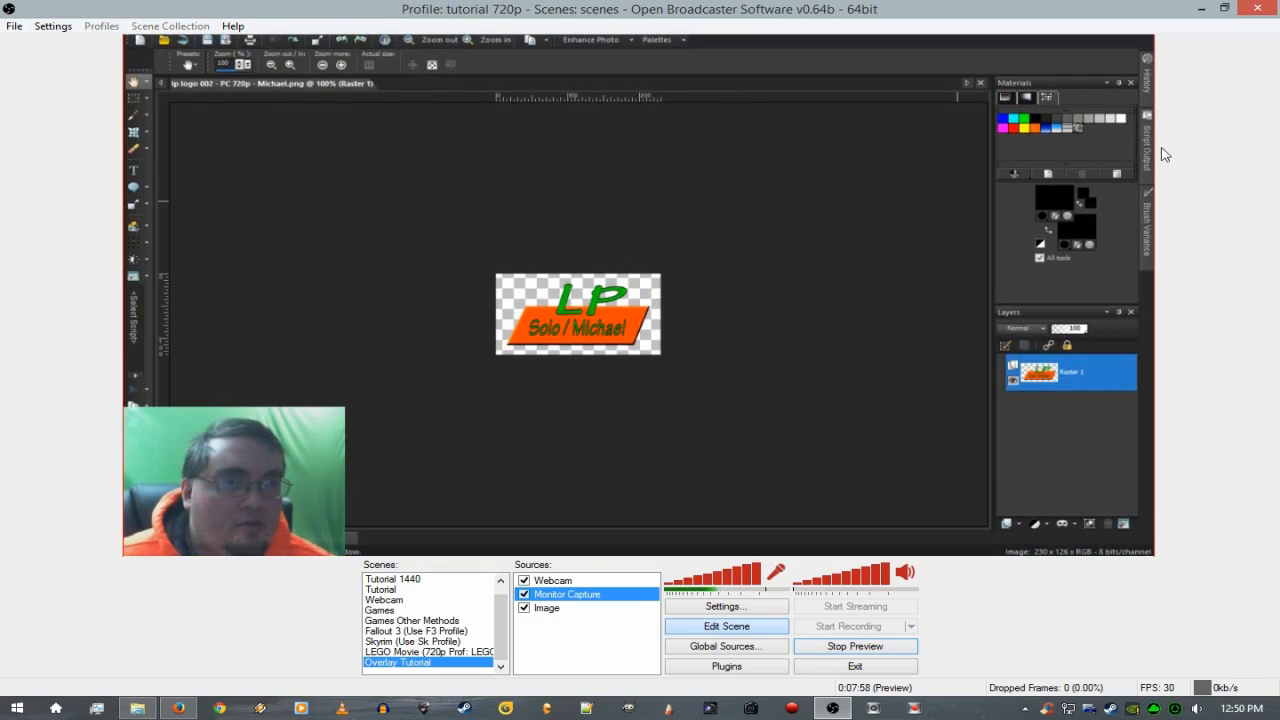
# Enlarge the Monitor Capture source beyond the scene's side edges and reposition it so the PaintShop canvas area fills the scene.
pyautogui.moveTo(1154, 148); pyautogui.dragTo(1272, 150)
pyautogui.moveTo(909, 246); pyautogui.dragTo(866, 190)
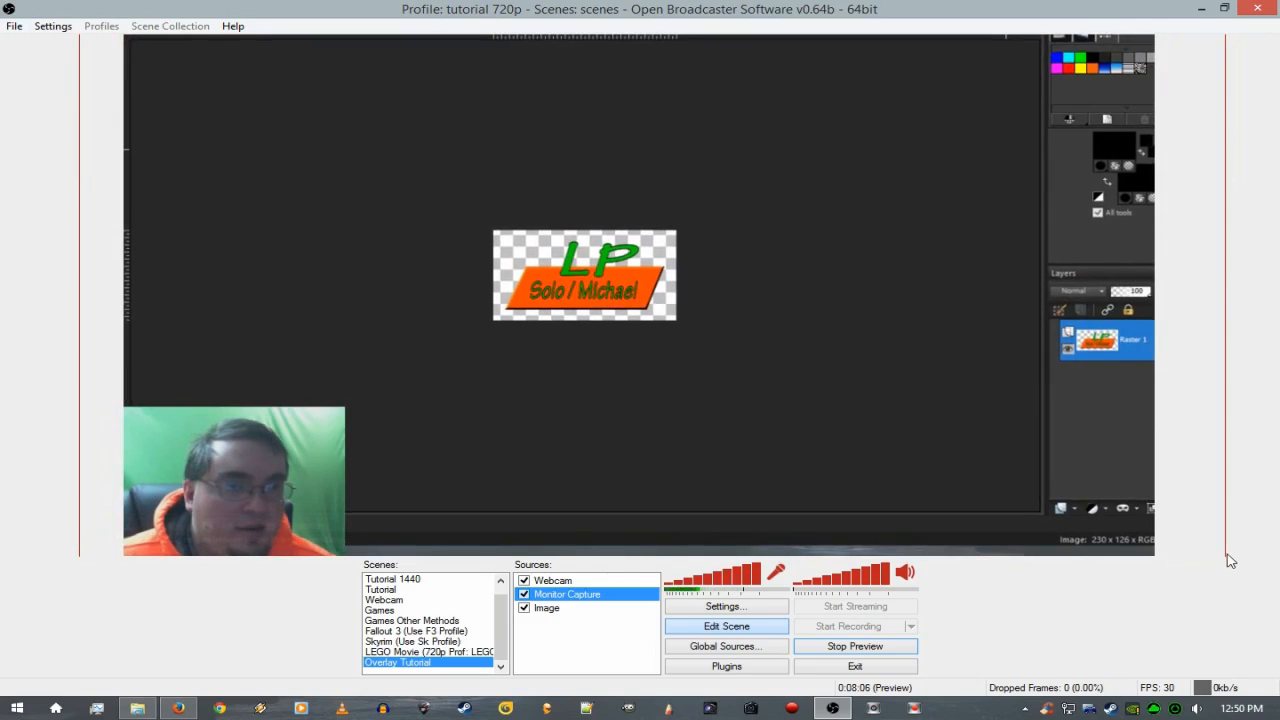
pyautogui.moveTo(1225, 547); pyautogui.dragTo(1267, 547)
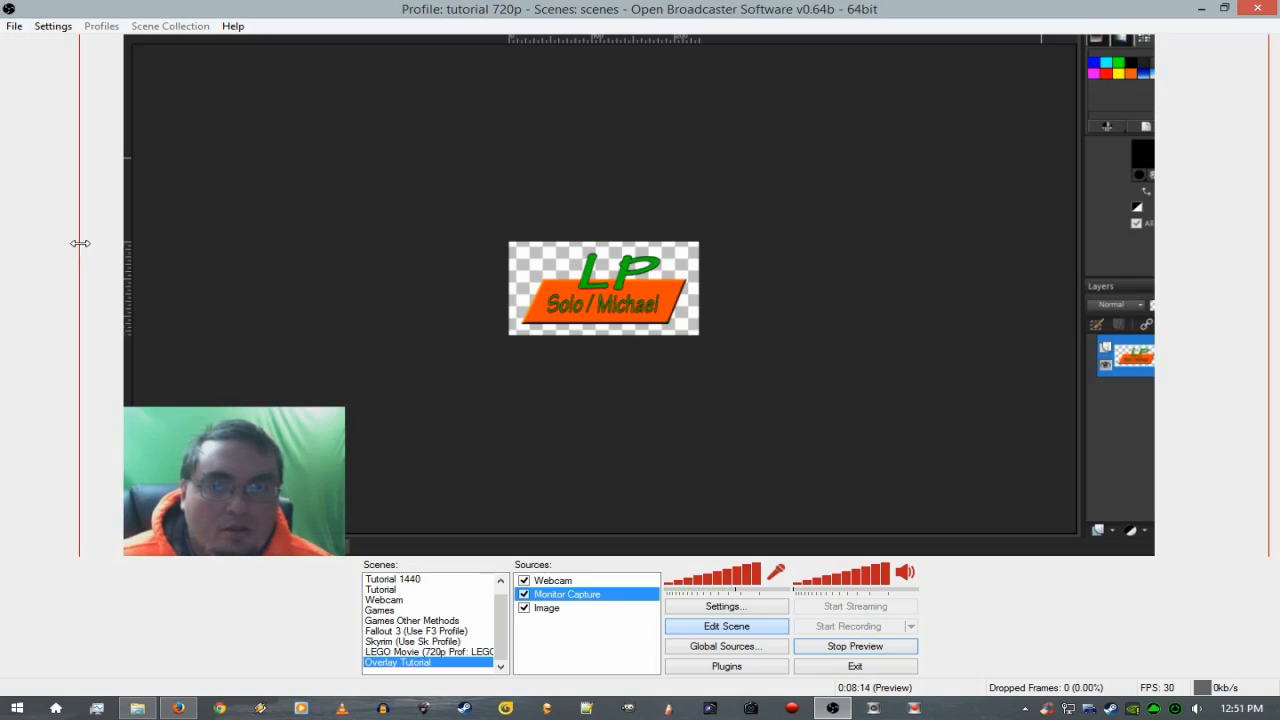
pyautogui.moveTo(80, 243); pyautogui.dragTo(0, 238)
pyautogui.moveTo(351, 202); pyautogui.dragTo(435, 224)
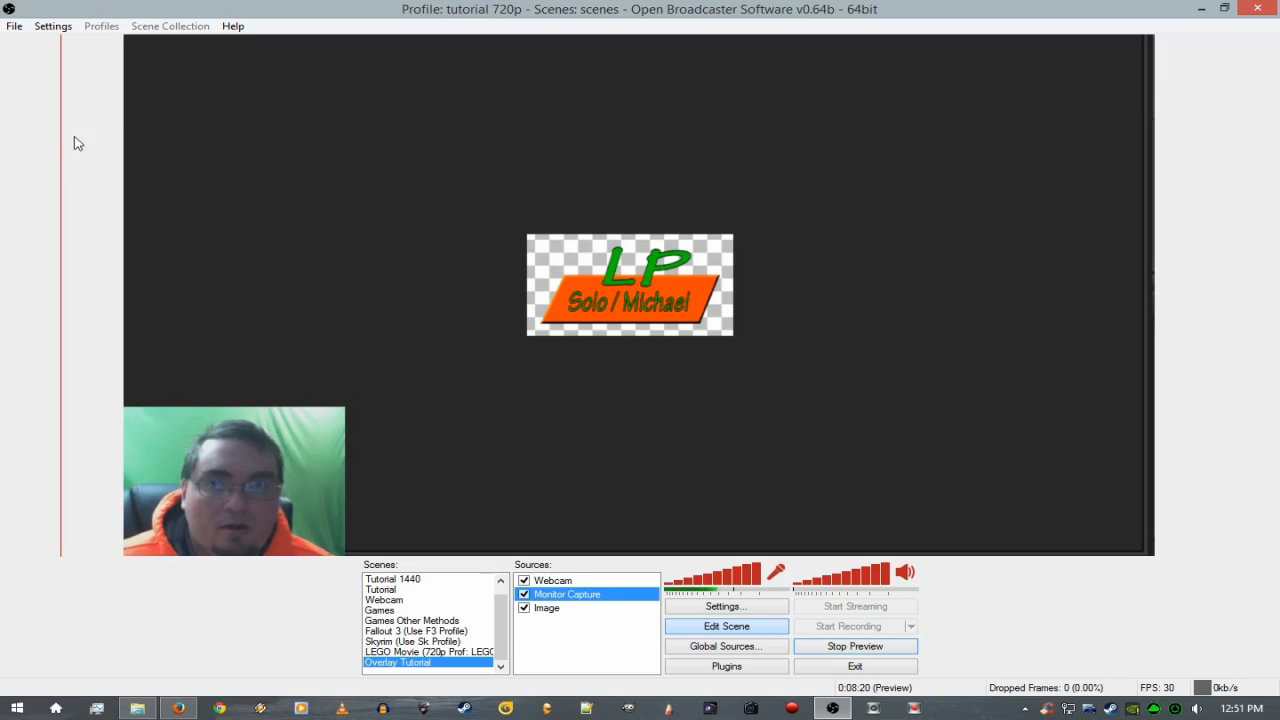
pyautogui.moveTo(64, 138); pyautogui.dragTo(107, 139)
pyautogui.moveTo(278, 146); pyautogui.dragTo(264, 144)
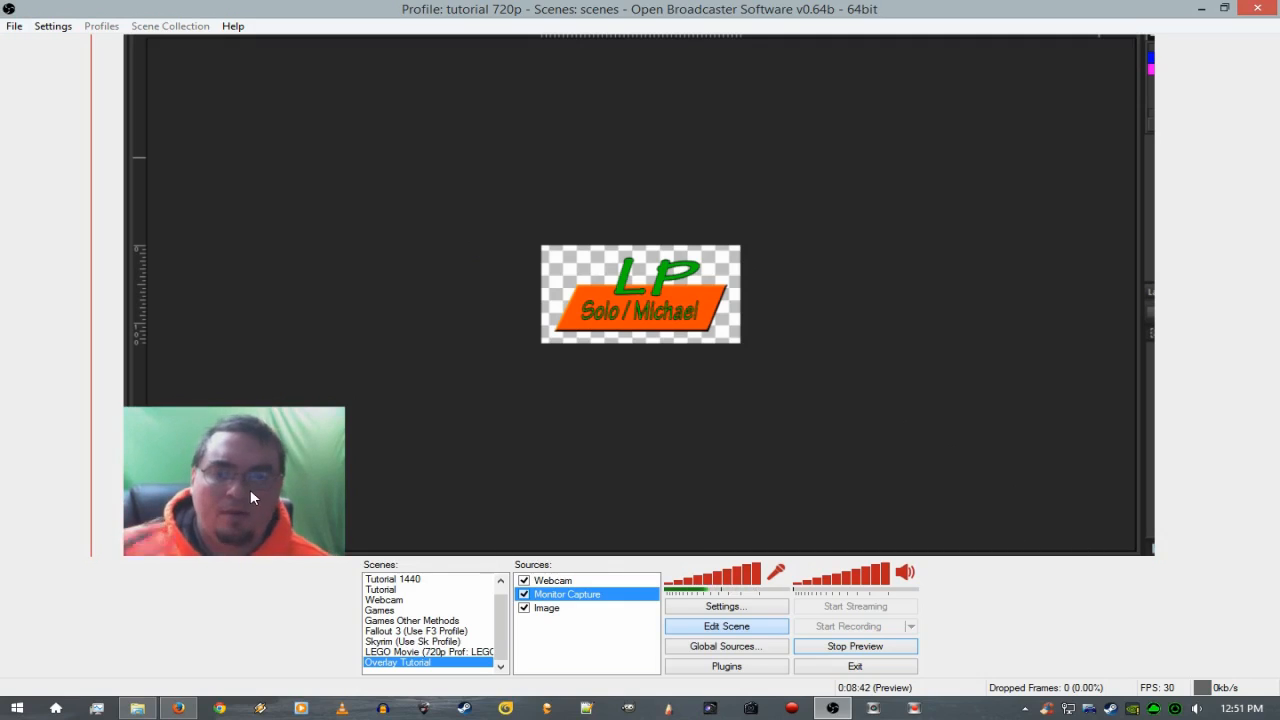
# Add a new Image source named Logo to the Overlay Tutorial scene.
pyautogui.click(592, 582)
pyautogui.rightClick(592, 582)
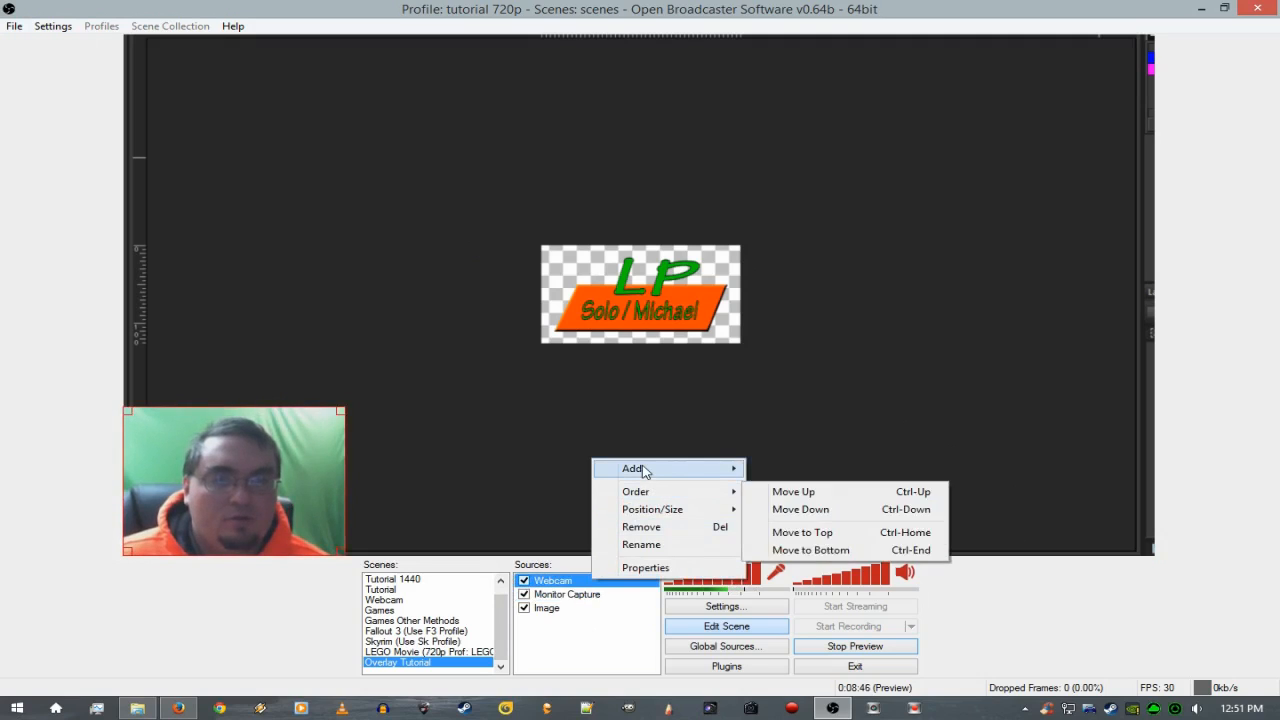
pyautogui.moveTo(671, 468)
pyautogui.click(839, 503)
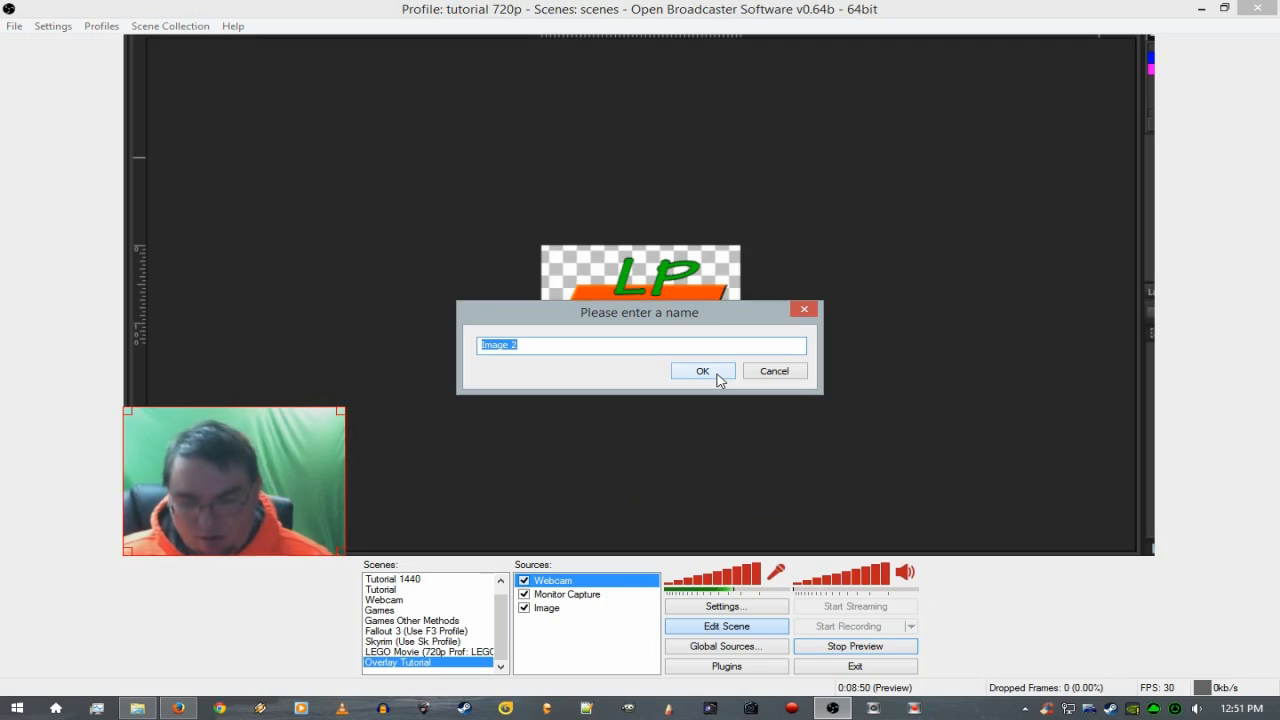
pyautogui.write('Logo')
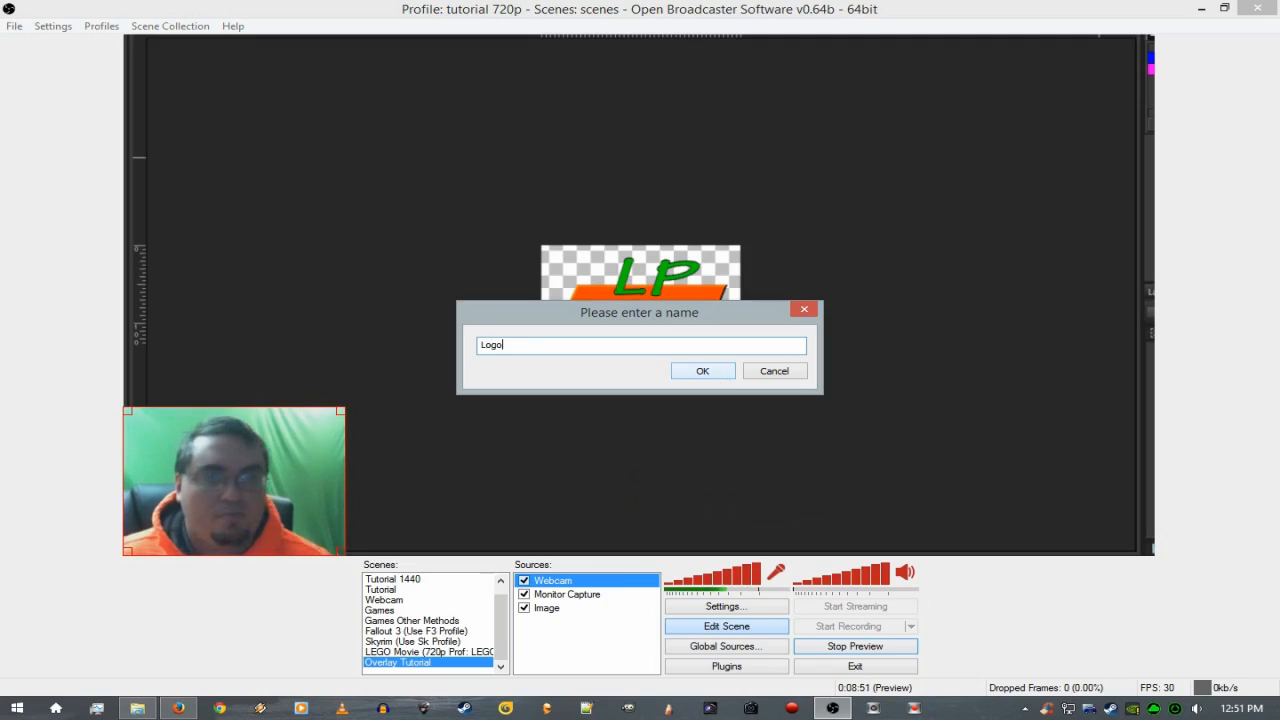
pyautogui.click(700, 370)
# Load the "lp logo 002 - PC 720p" PNG of the Solo logo from the Game Projects images folder in Videos into the Logo source.
pyautogui.click(729, 224)
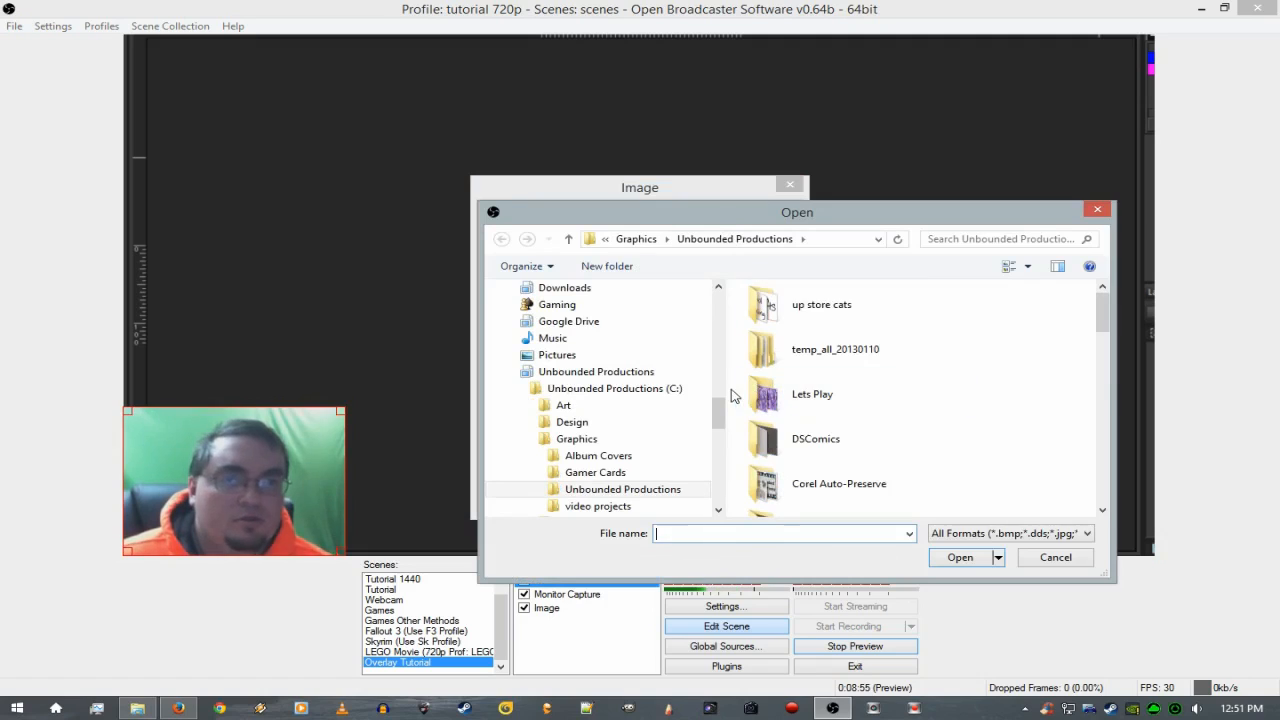
pyautogui.click(511, 372)
pyautogui.click(550, 389)
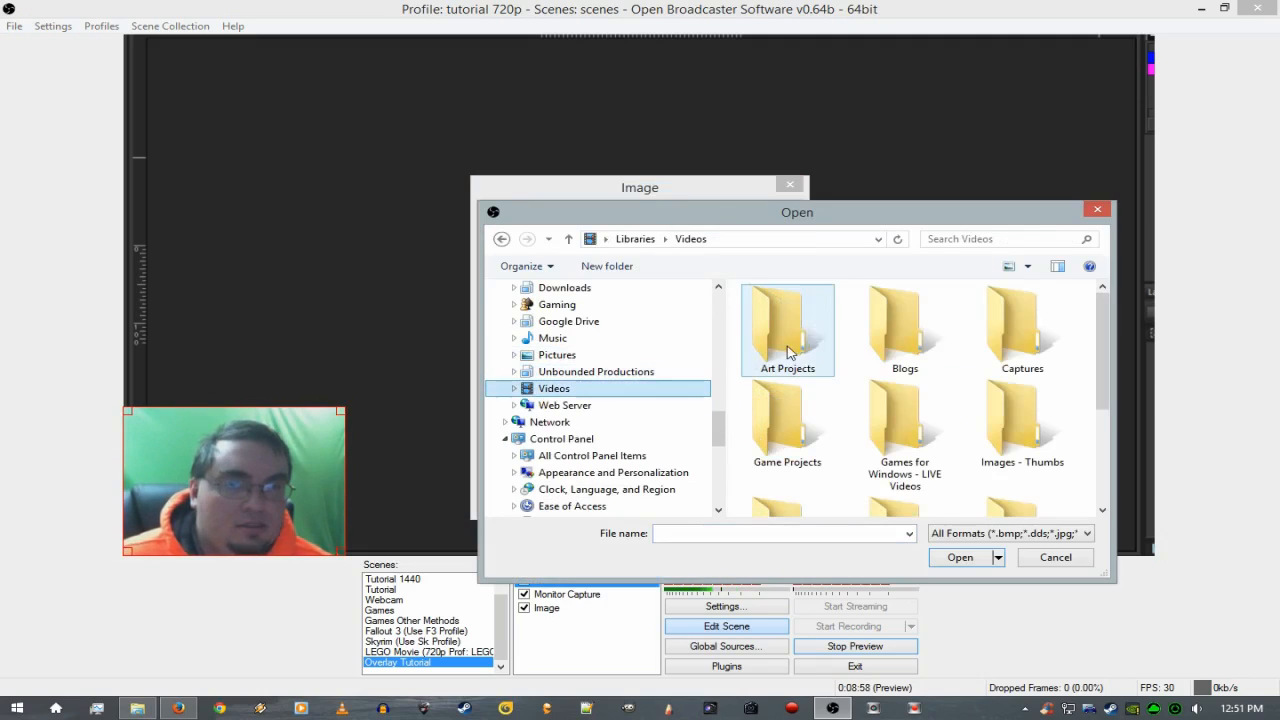
pyautogui.doubleClick(787, 425)
pyautogui.doubleClick(1042, 342)
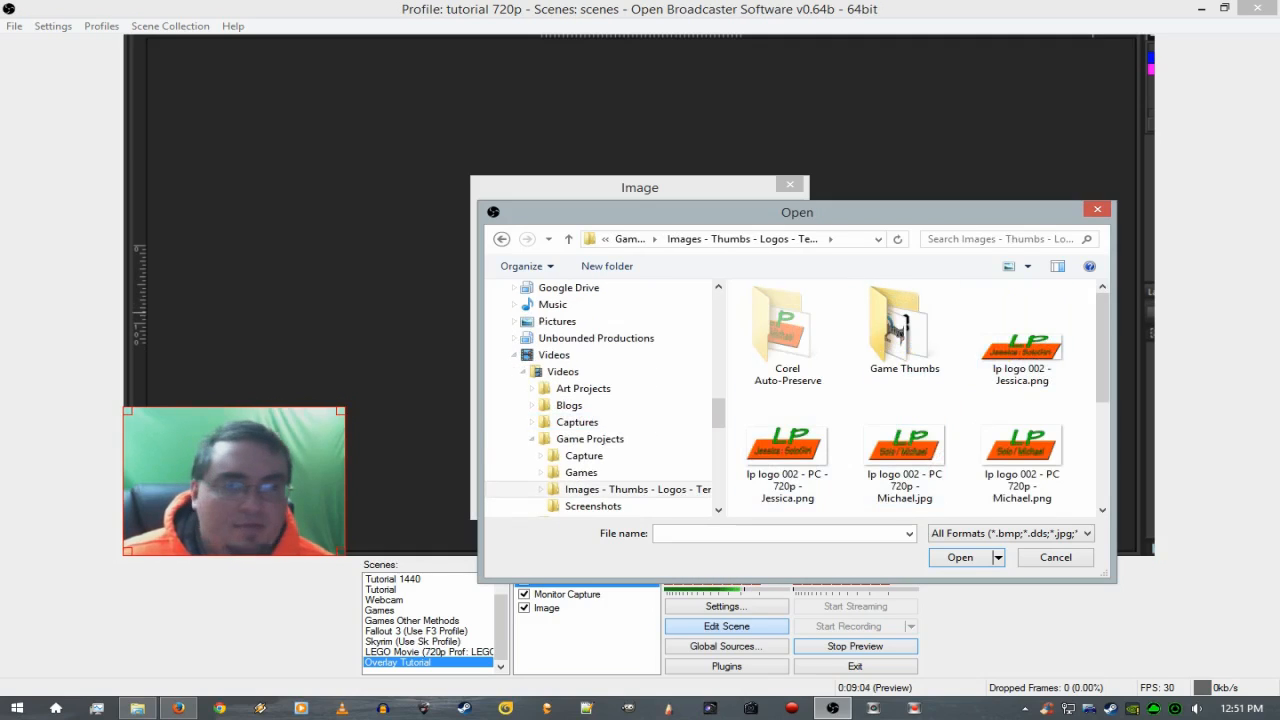
pyautogui.click(780, 458)
pyautogui.scroll(-1, 960, 455)
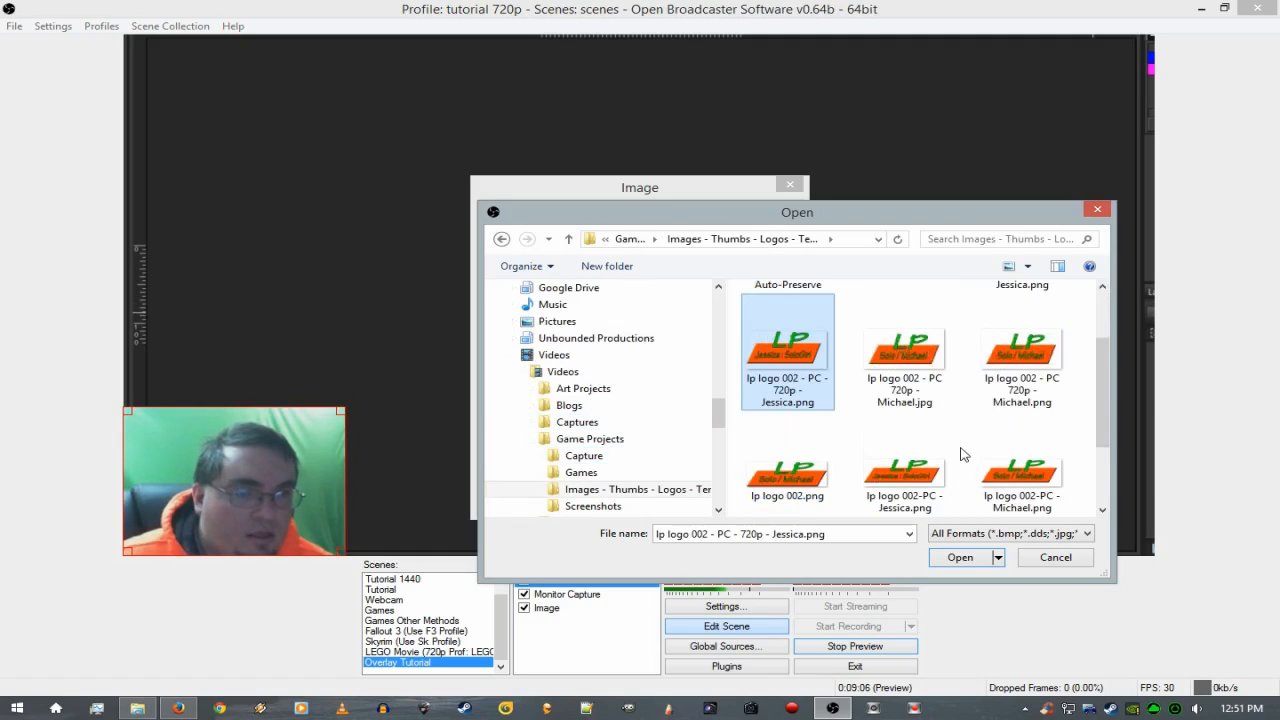
pyautogui.click(1046, 360)
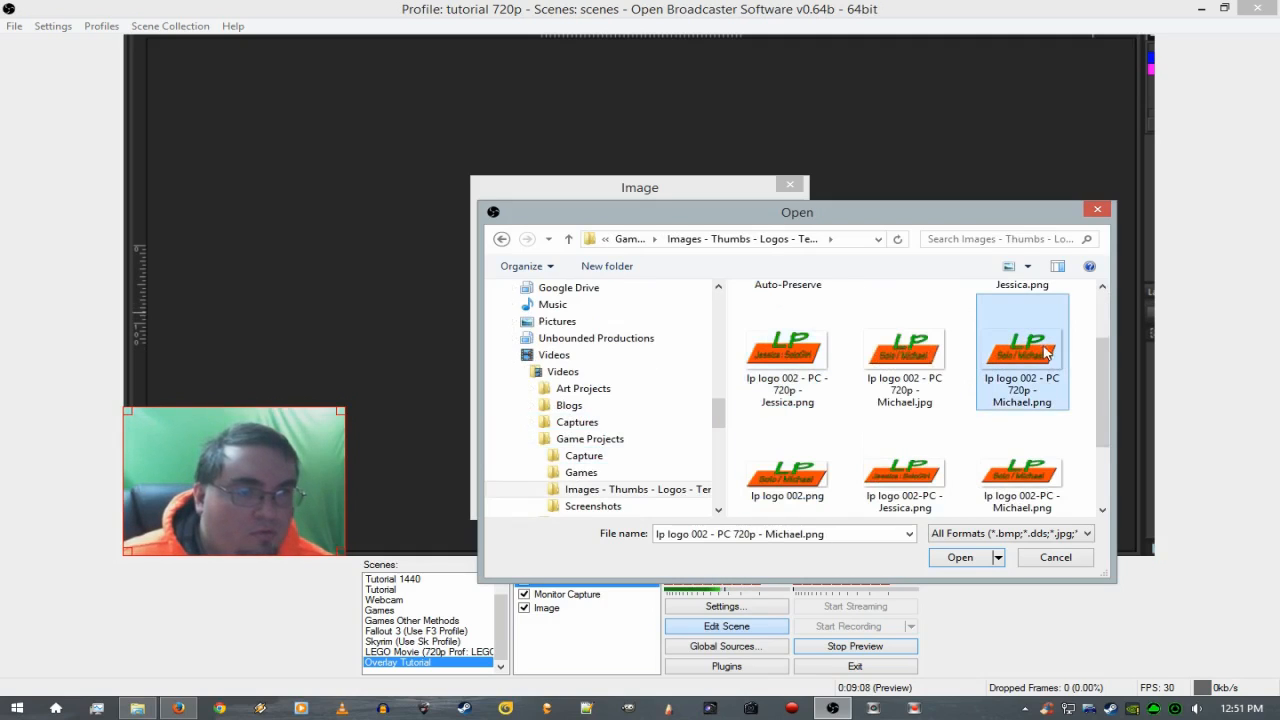
pyautogui.doubleClick(1046, 350)
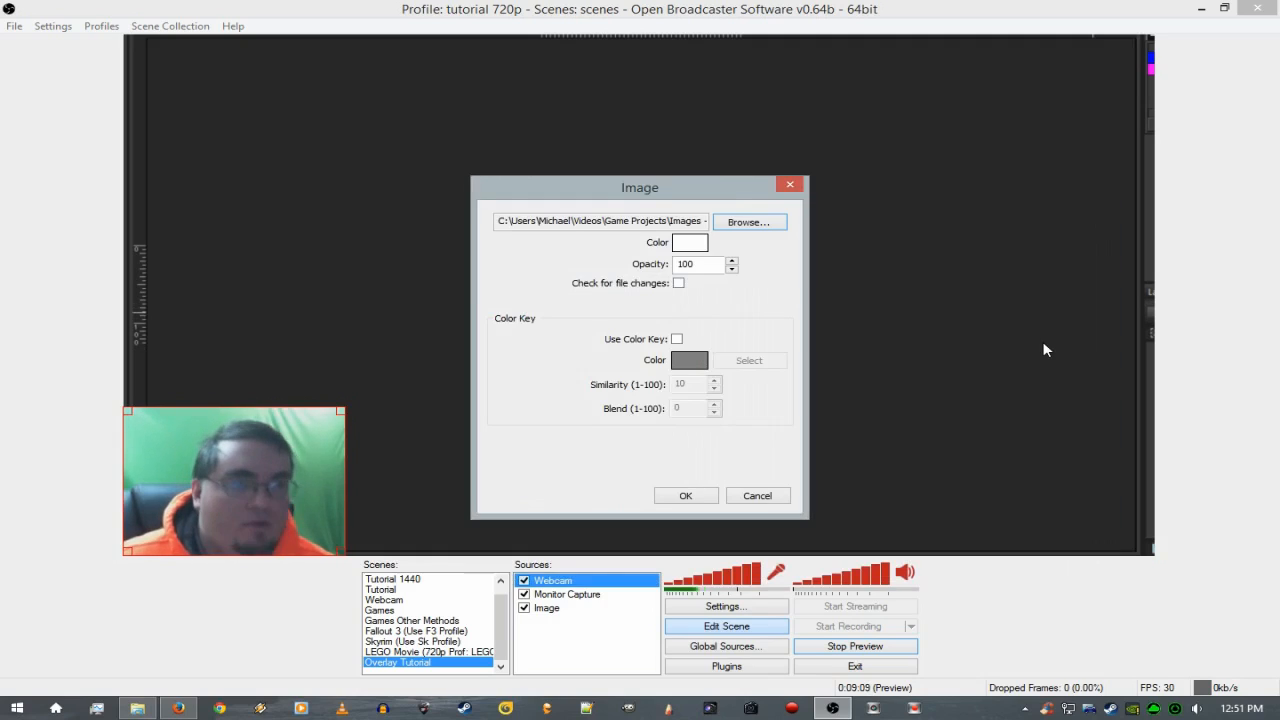
pyautogui.click(696, 499)
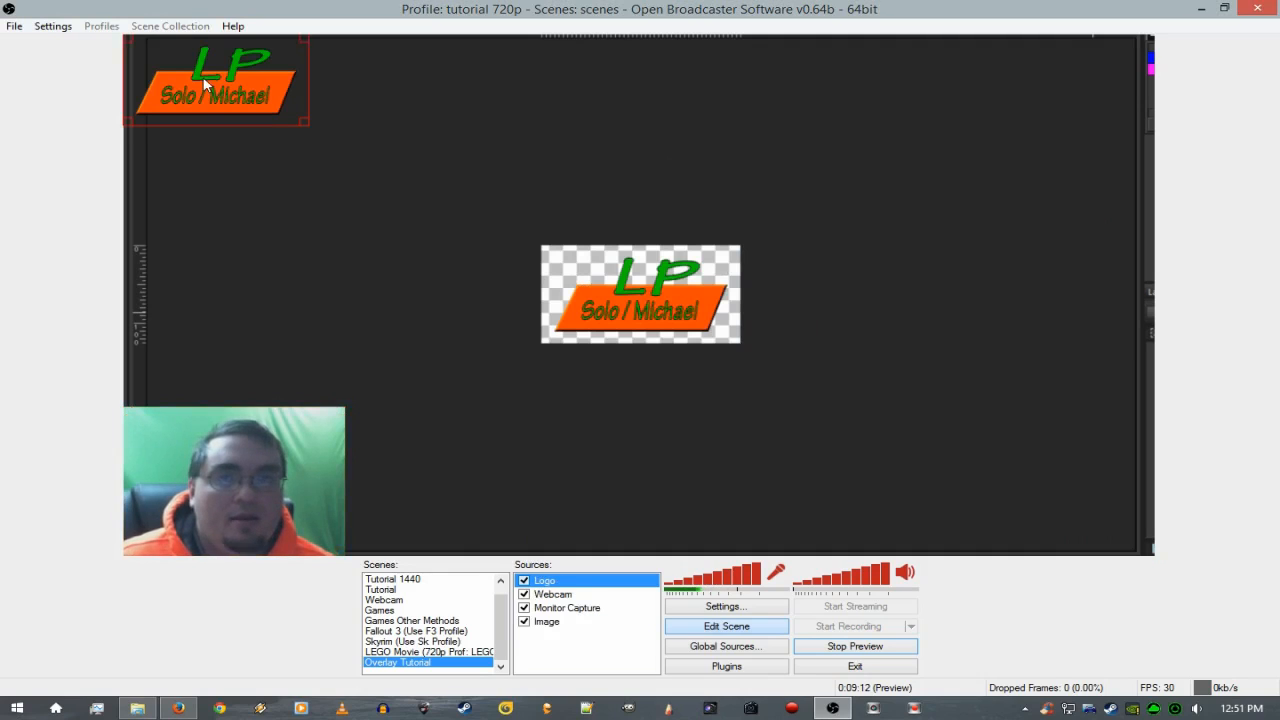
# Move the Logo source into the scene's lower-right corner and shrink it slightly from its upper-left corner.
pyautogui.moveTo(232, 95); pyautogui.dragTo(517, 176)
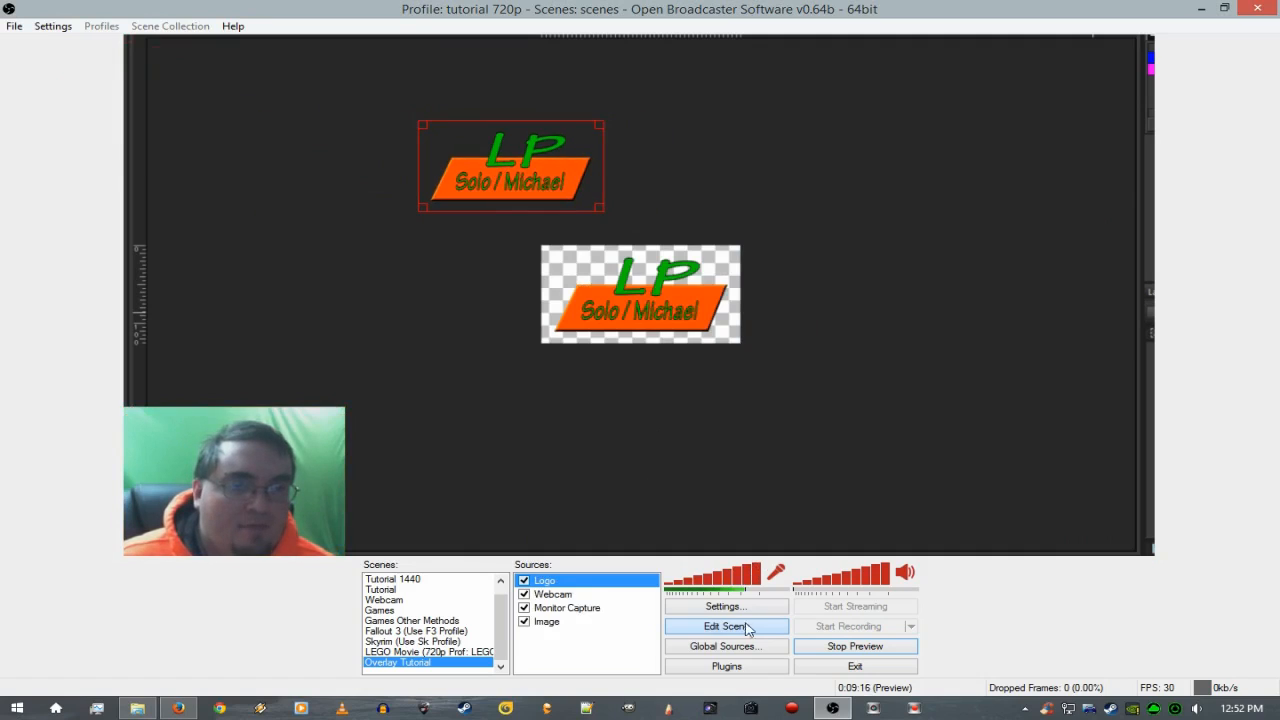
pyautogui.click(603, 229)
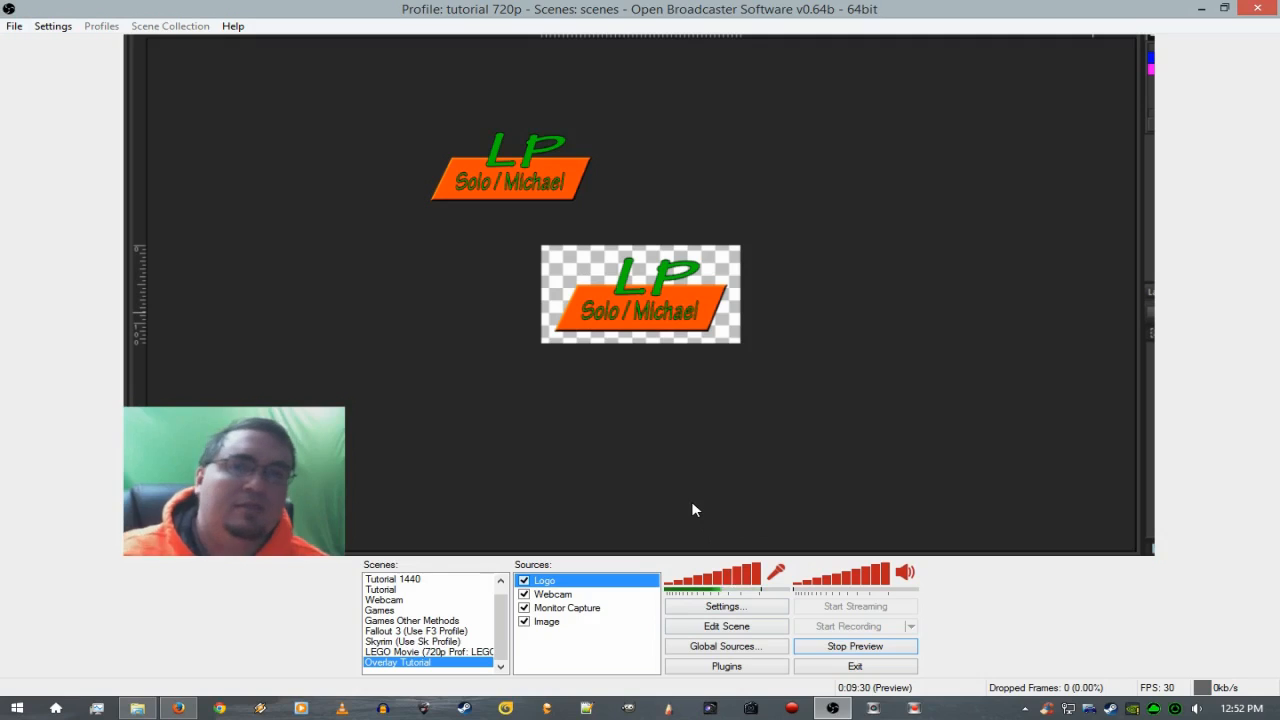
pyautogui.click(727, 626)
pyautogui.moveTo(550, 180); pyautogui.dragTo(1106, 530)
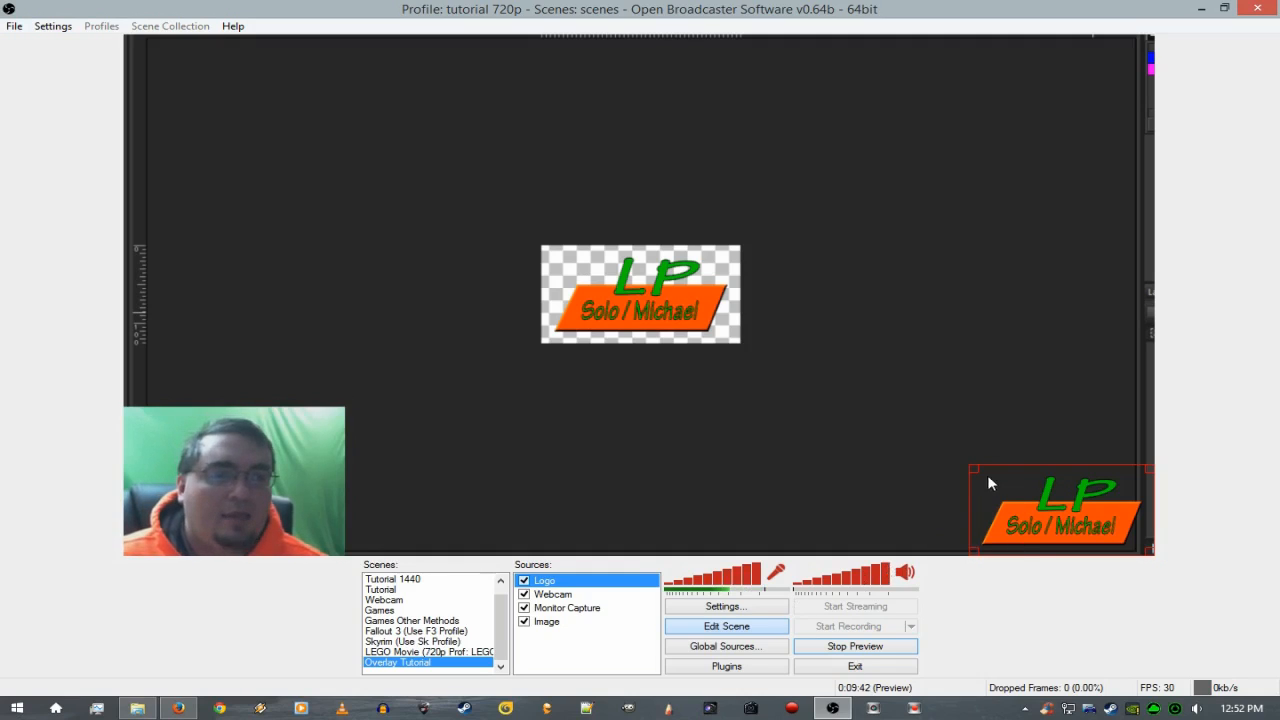
pyautogui.moveTo(974, 471)
pyautogui.mouseDown()
pyautogui.moveTo(751, 429)
pyautogui.moveTo(663, 380)
pyautogui.moveTo(751, 423)
pyautogui.moveTo(1110, 505)
pyautogui.moveTo(995, 481)
pyautogui.mouseUp()
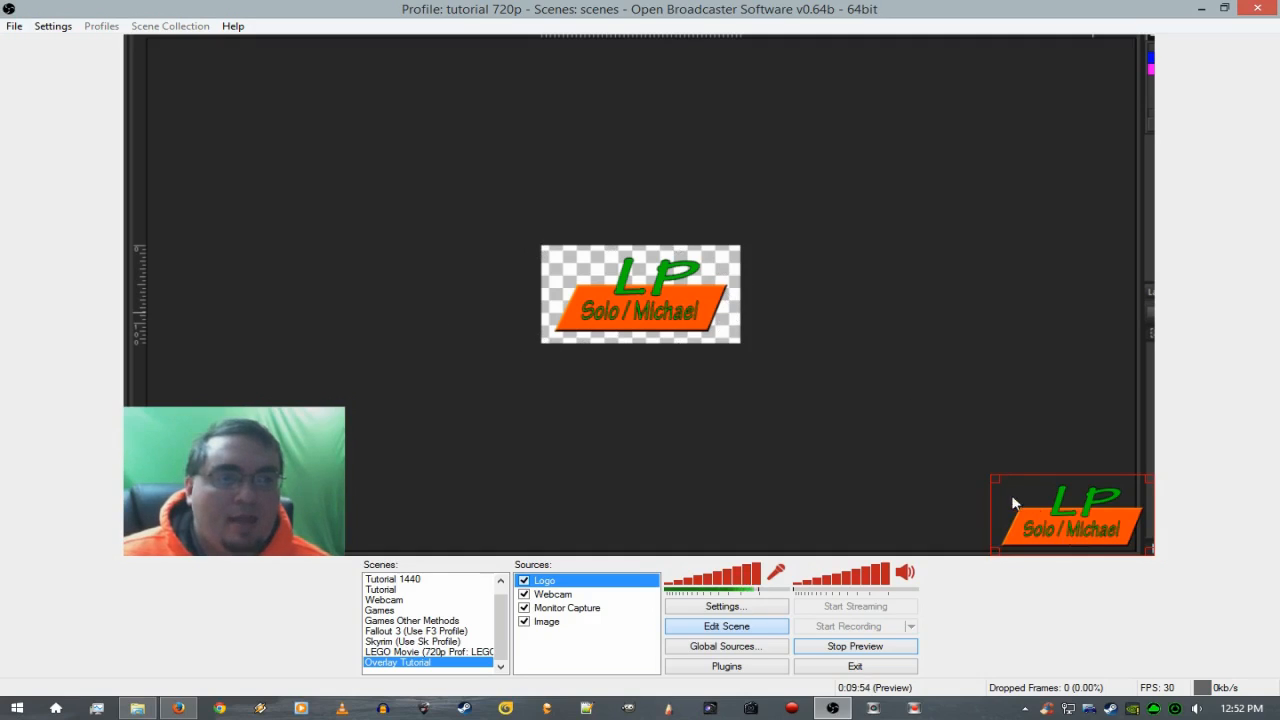
# Switch the scene preview to 1:1 mode and return it to Scale to fit mode.
pyautogui.rightClick(1052, 522)
pyautogui.moveTo(1116, 389)
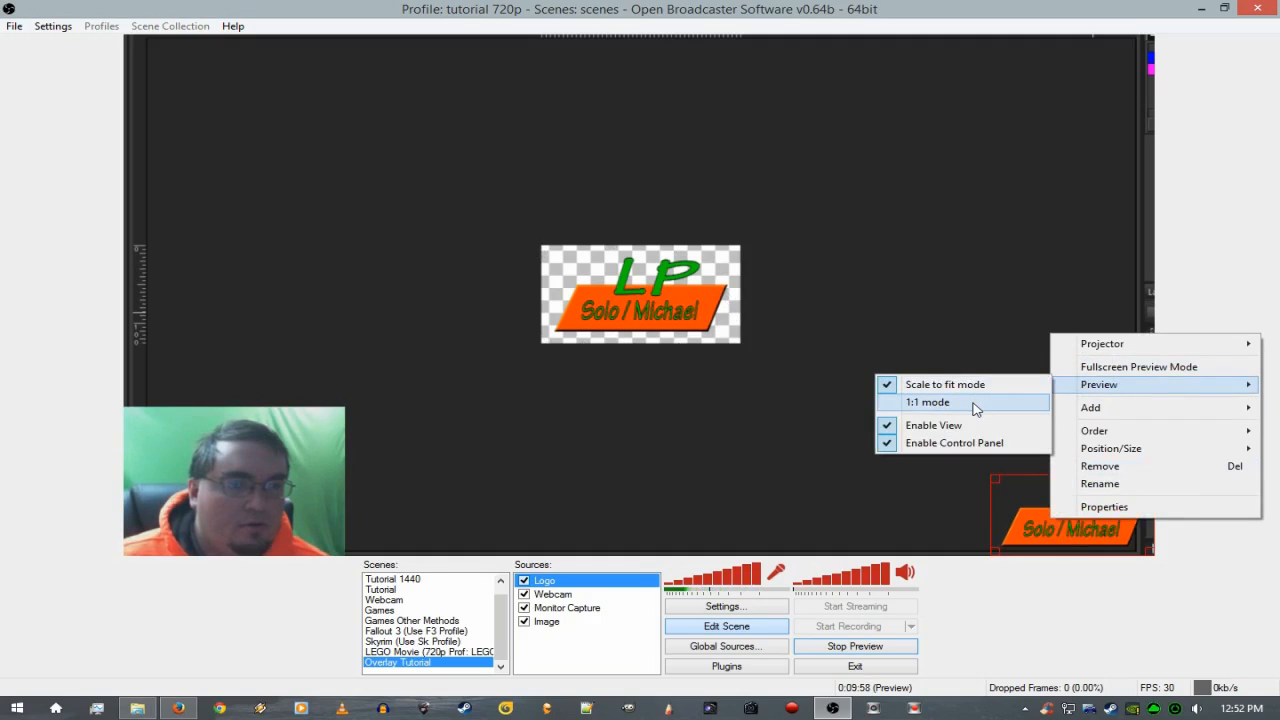
pyautogui.click(927, 402)
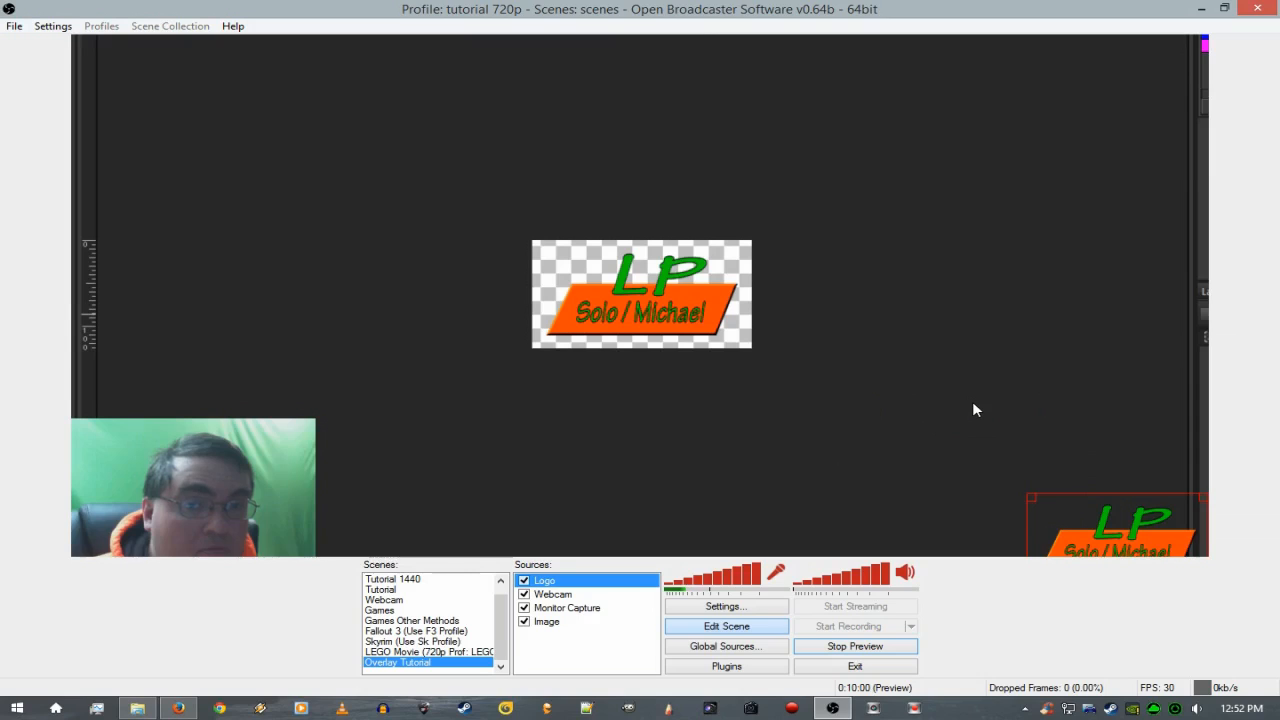
pyautogui.rightClick(975, 410)
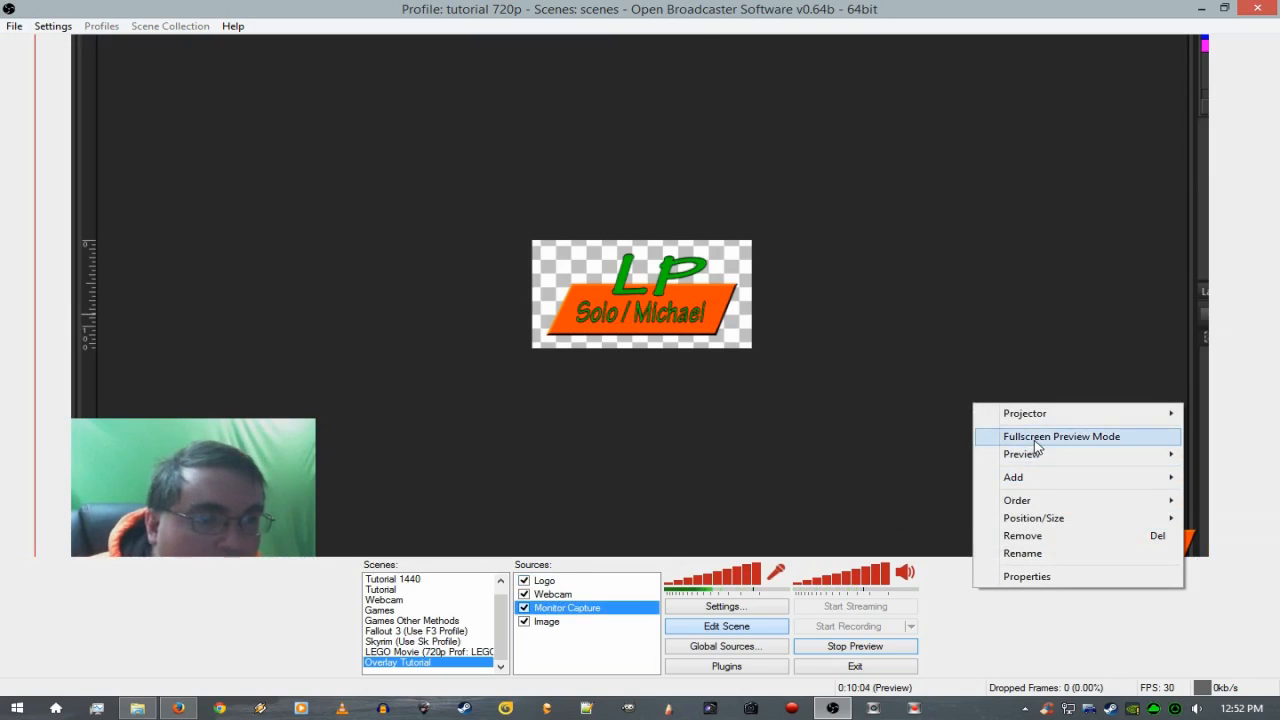
pyautogui.moveTo(1037, 505)
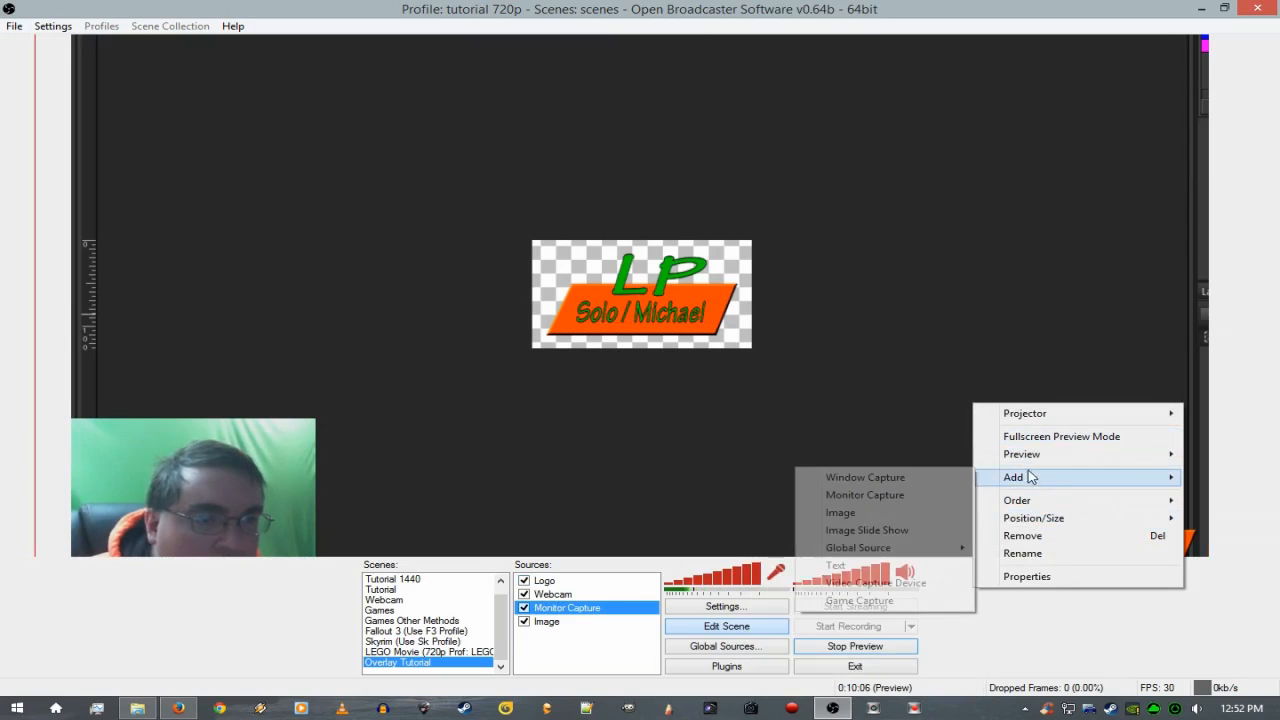
pyautogui.moveTo(1034, 454)
pyautogui.click(924, 460)
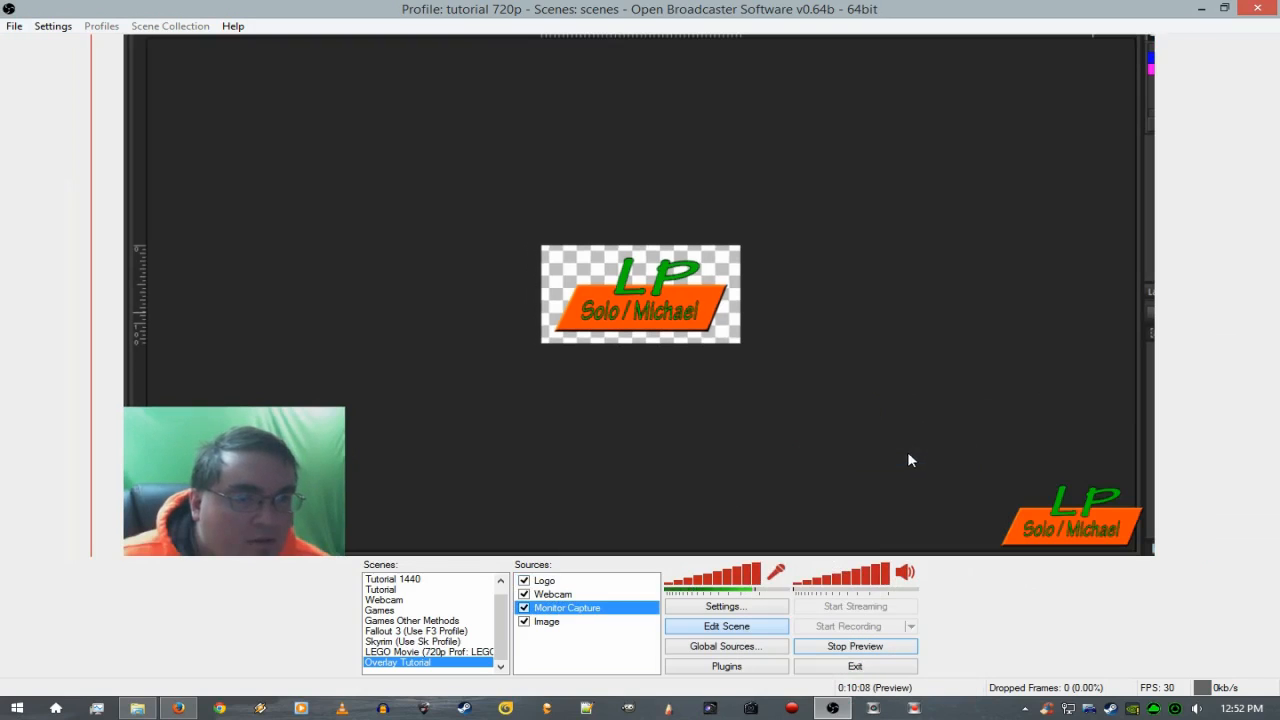
# Reset the Logo source to its original size and move it fully into the scene's lower-right corner.
pyautogui.rightClick(555, 580)
pyautogui.moveTo(650, 515)
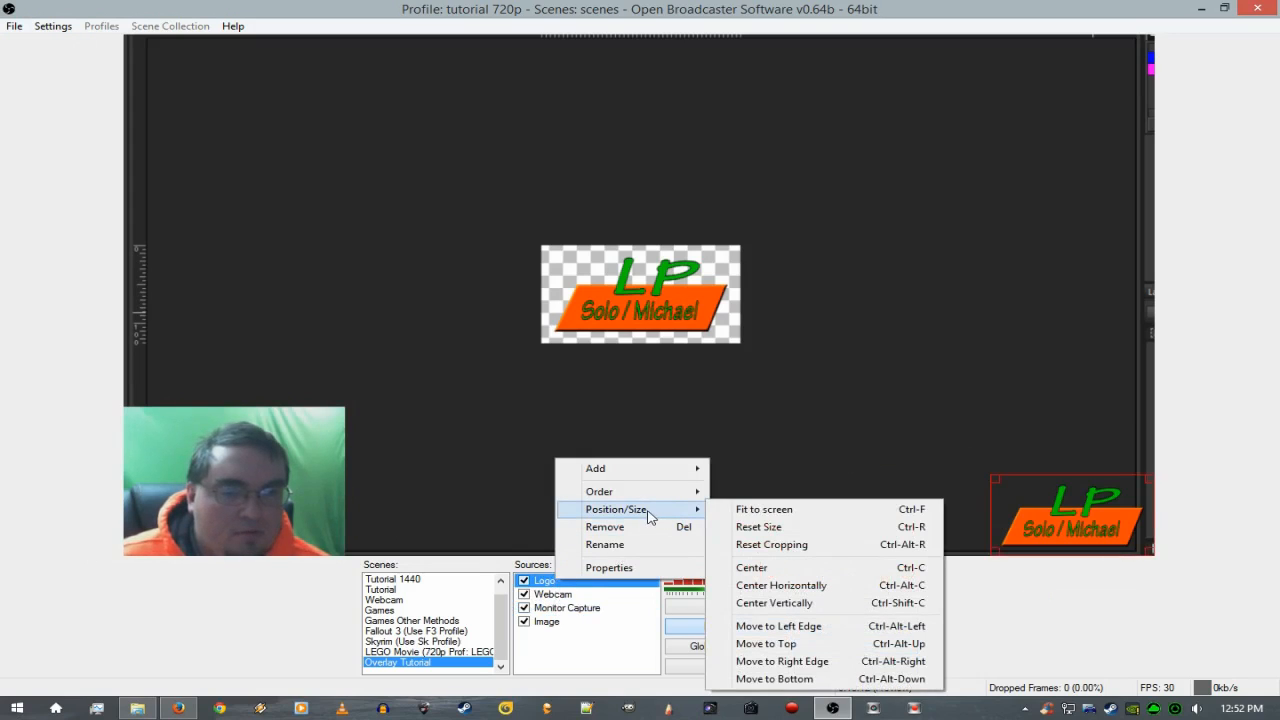
pyautogui.click(770, 526)
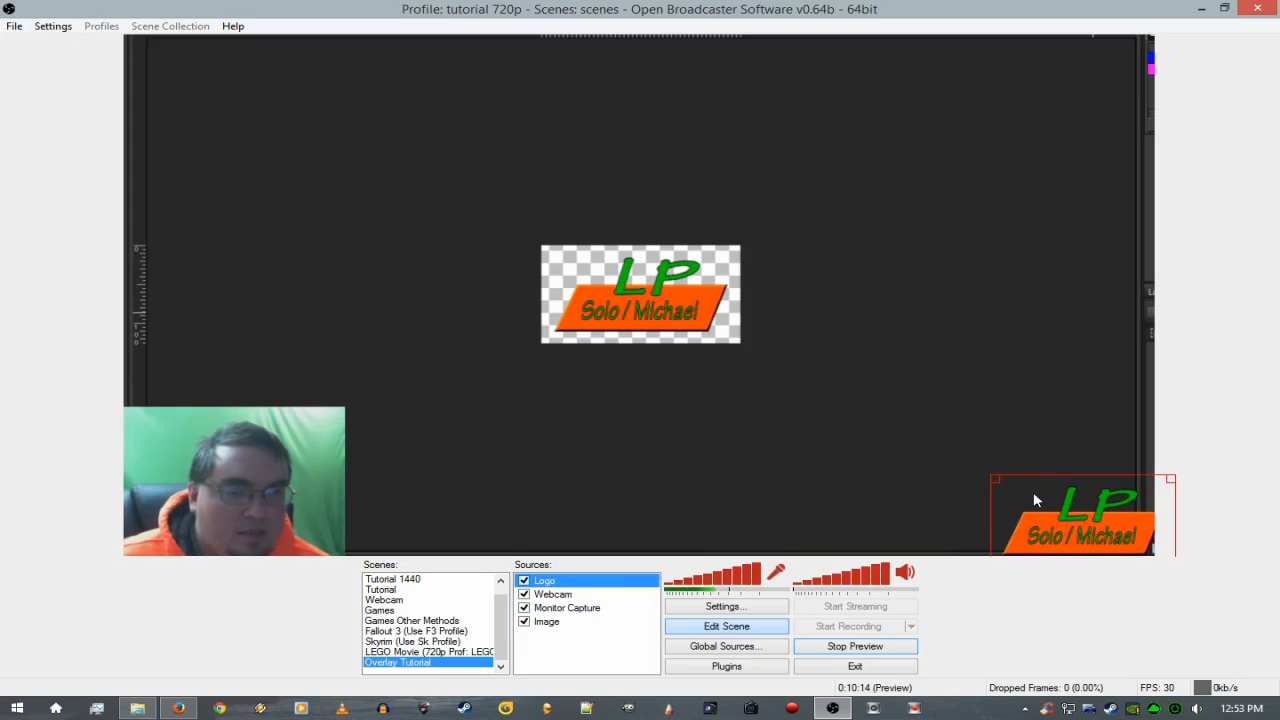
pyautogui.moveTo(1071, 515); pyautogui.dragTo(1045, 505)
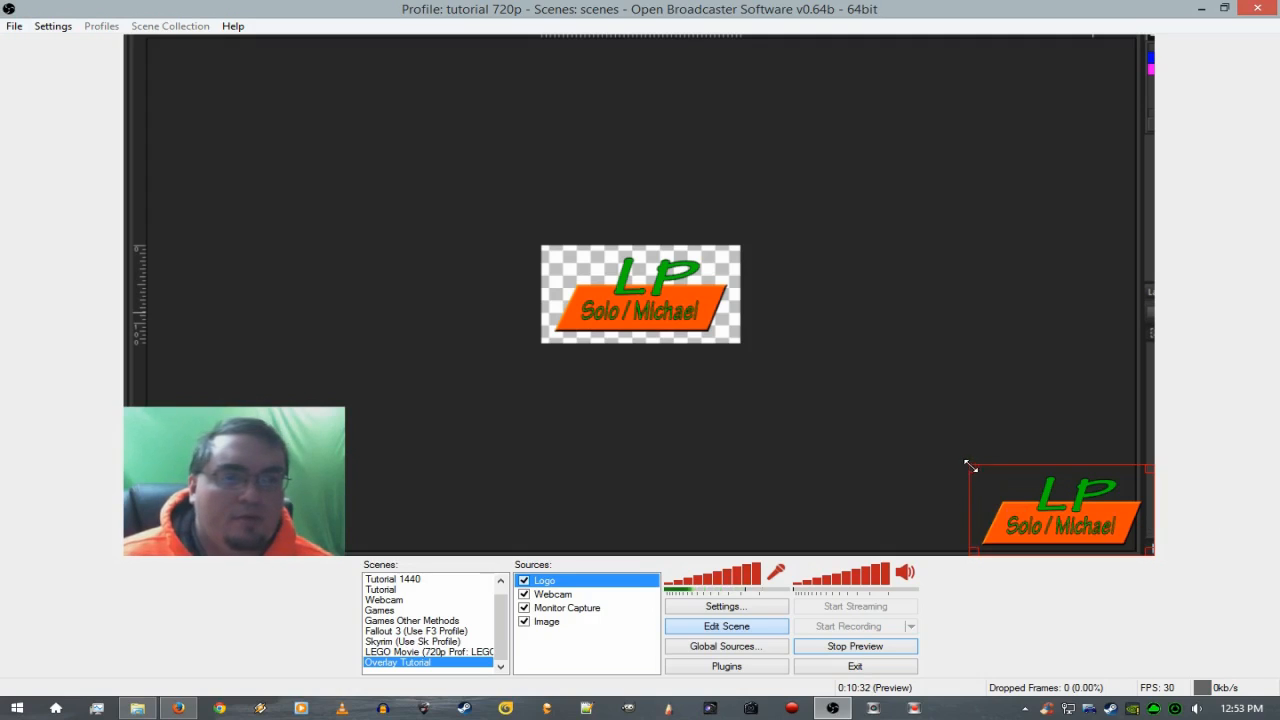
# Enlarge the Logo source from its upper-left corner and reset its size.
pyautogui.moveTo(970, 465); pyautogui.dragTo(828, 396)
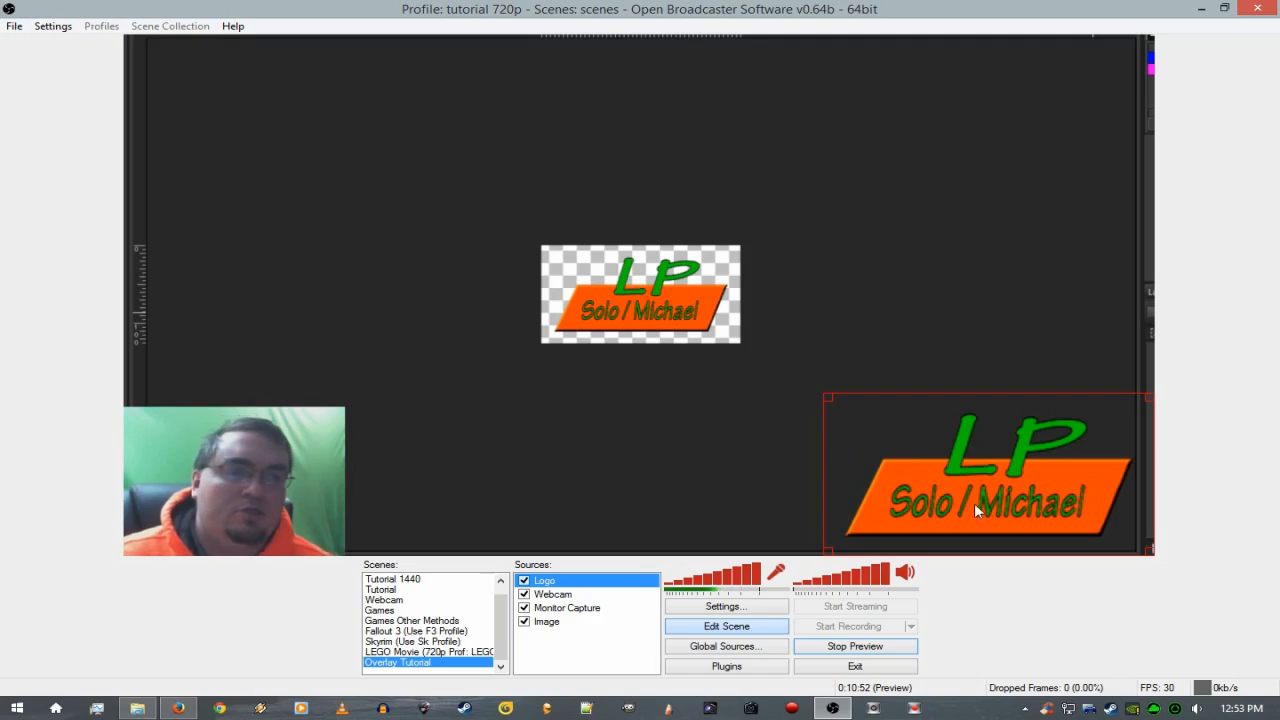
pyautogui.rightClick(918, 478)
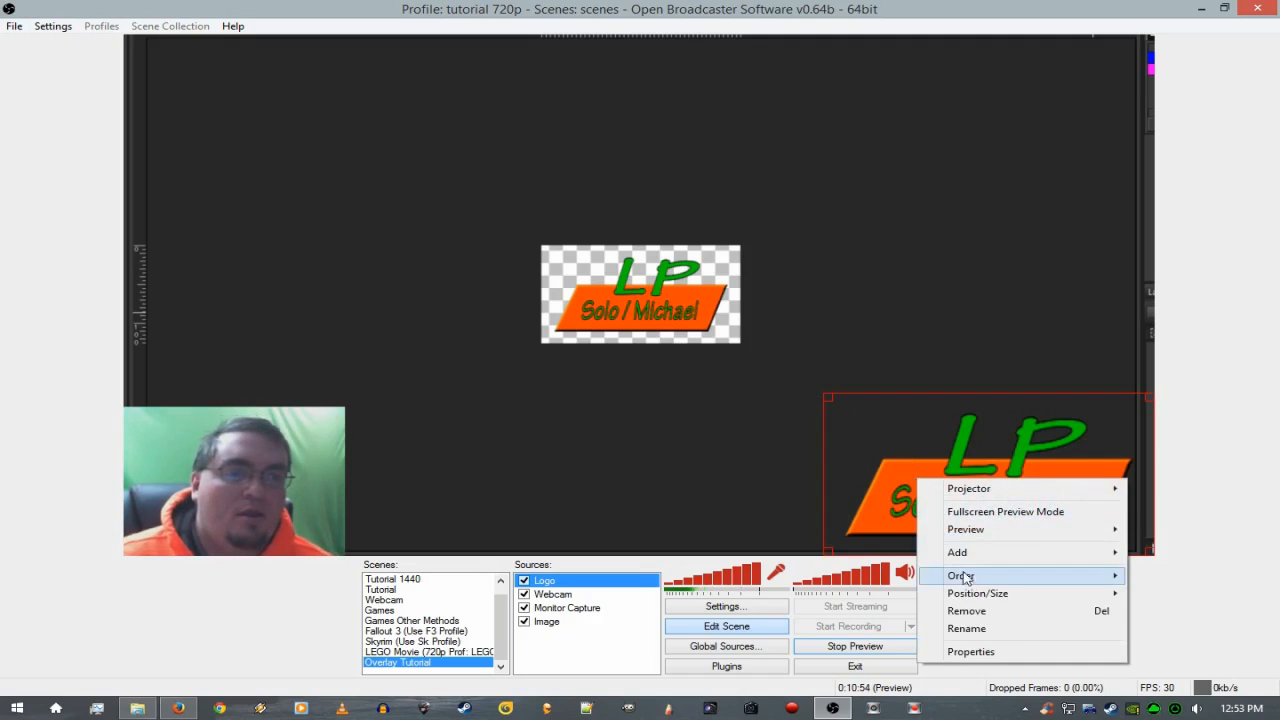
pyautogui.moveTo(972, 582)
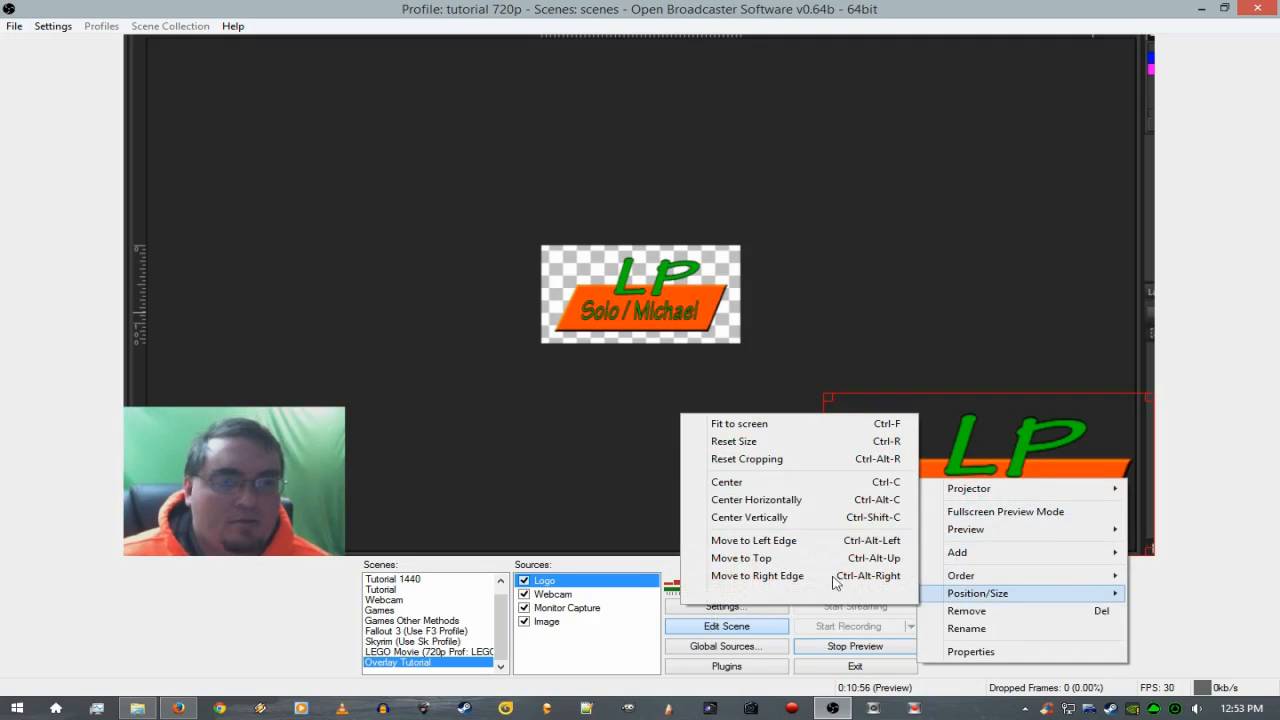
pyautogui.click(745, 446)
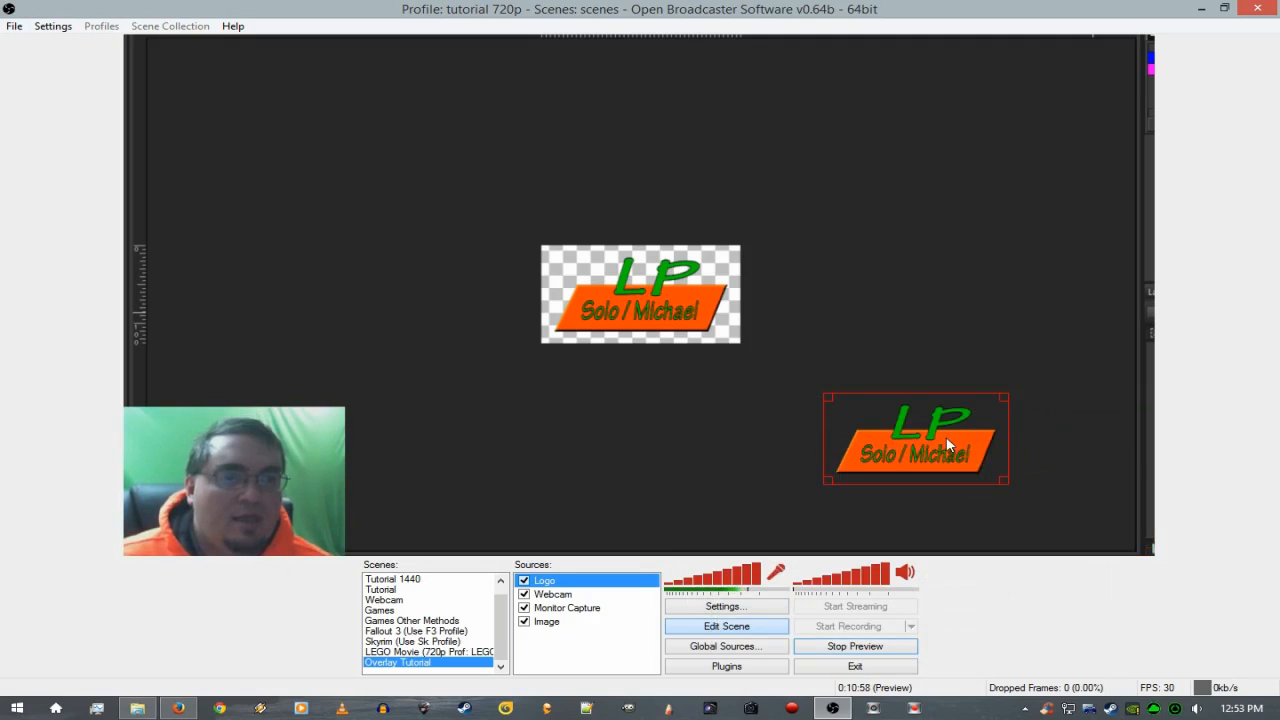
# Move the Logo source up into the scene, and snap it to the right edge and bottom with the position commands.
pyautogui.moveTo(946, 436); pyautogui.dragTo(921, 374)
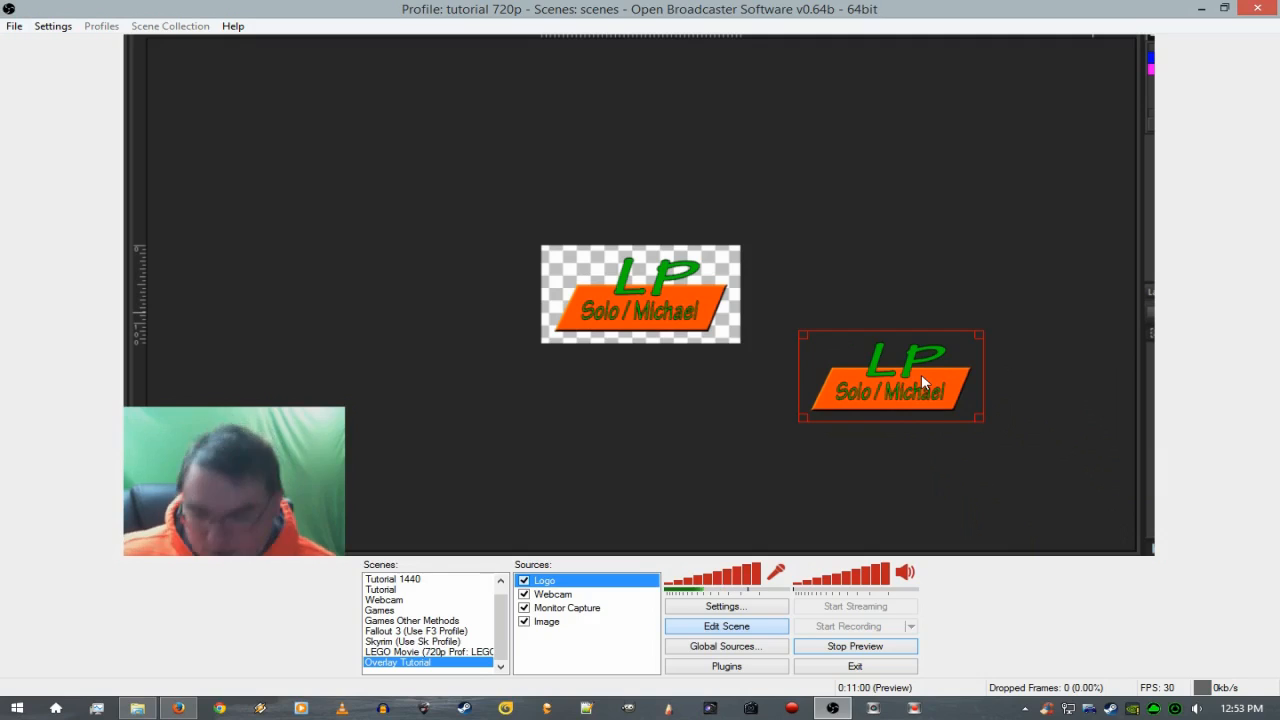
pyautogui.hotkey('ctrl', 'alt', 'Right')
pyautogui.hotkey('ctrl', 'alt', 'Down')
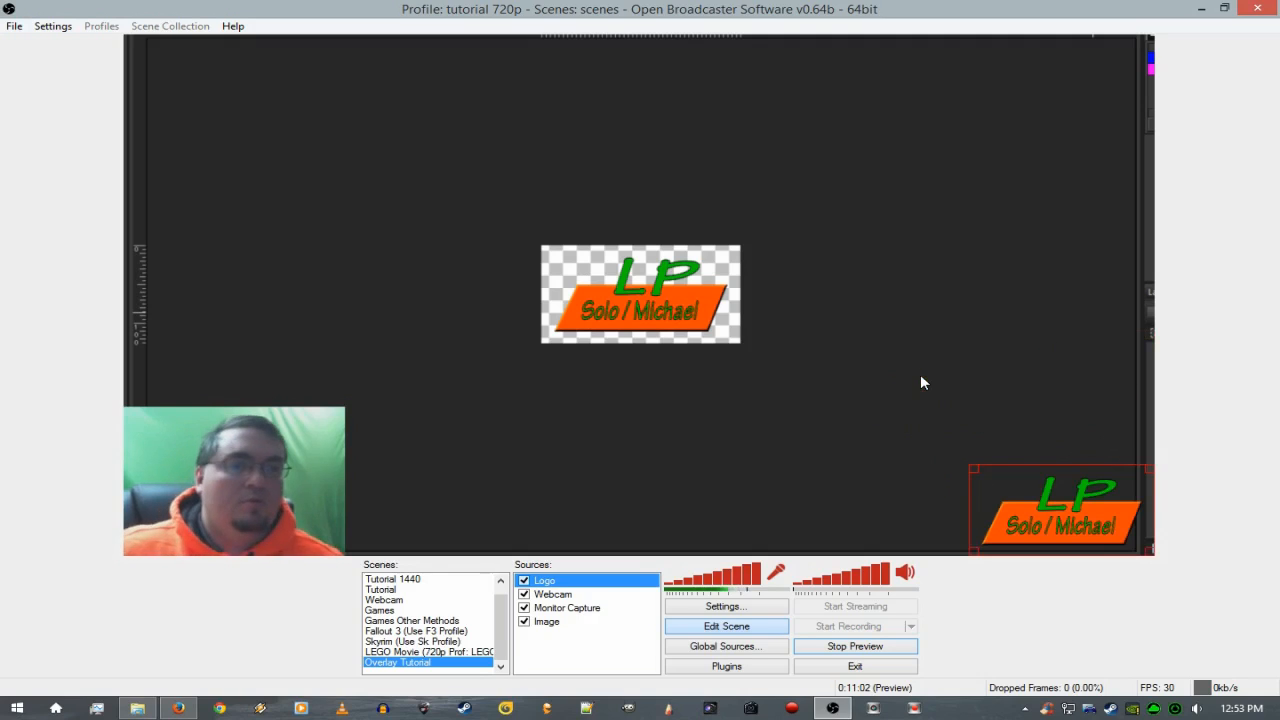
pyautogui.rightClick(1022, 509)
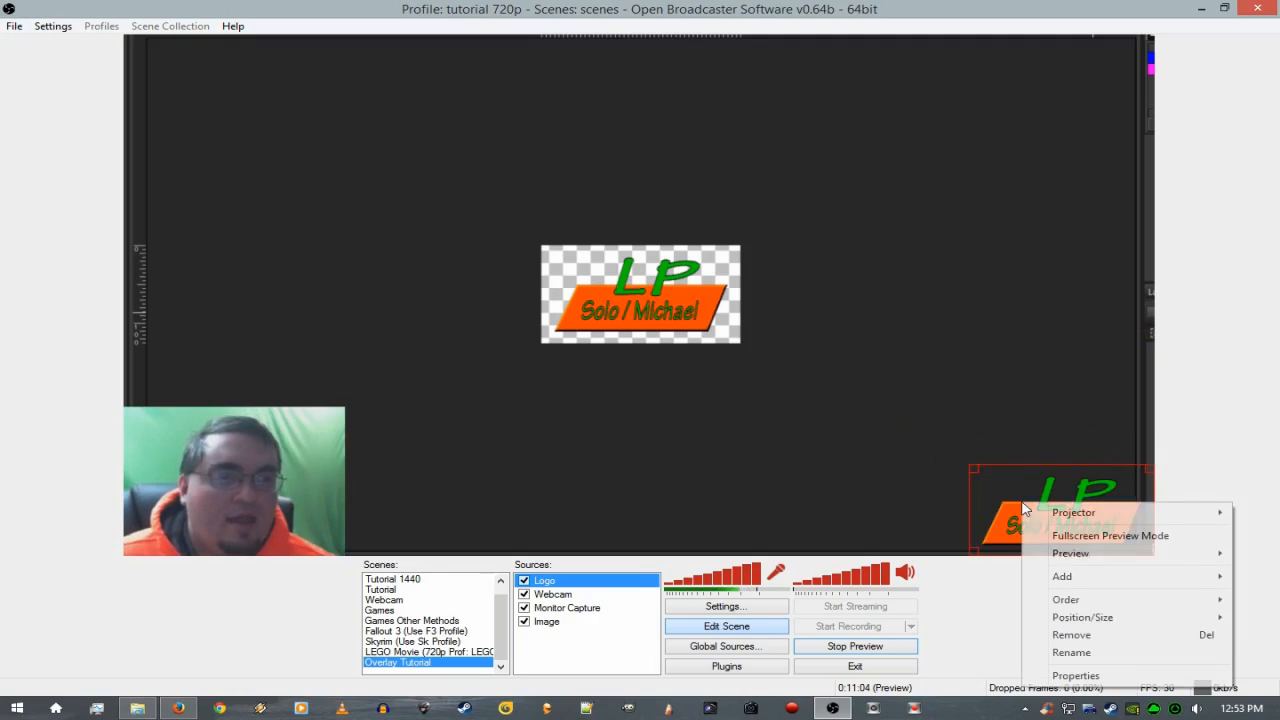
pyautogui.moveTo(1085, 616)
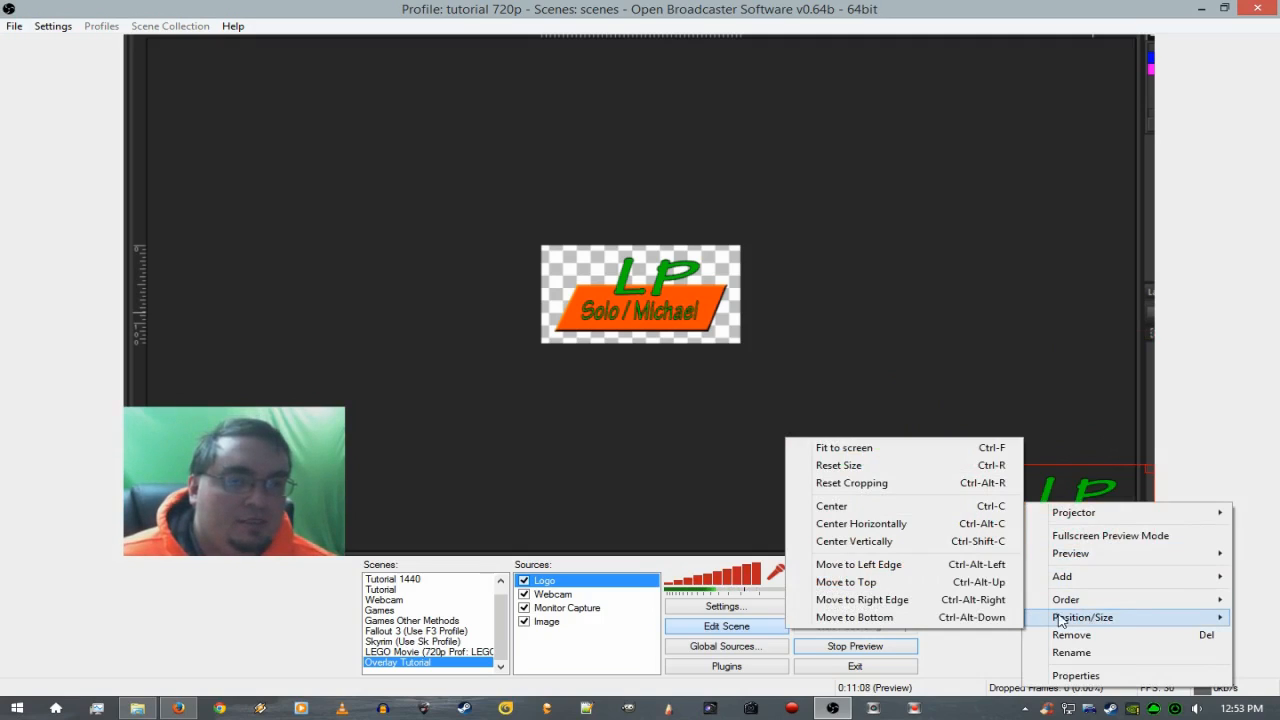
pyautogui.click(889, 618)
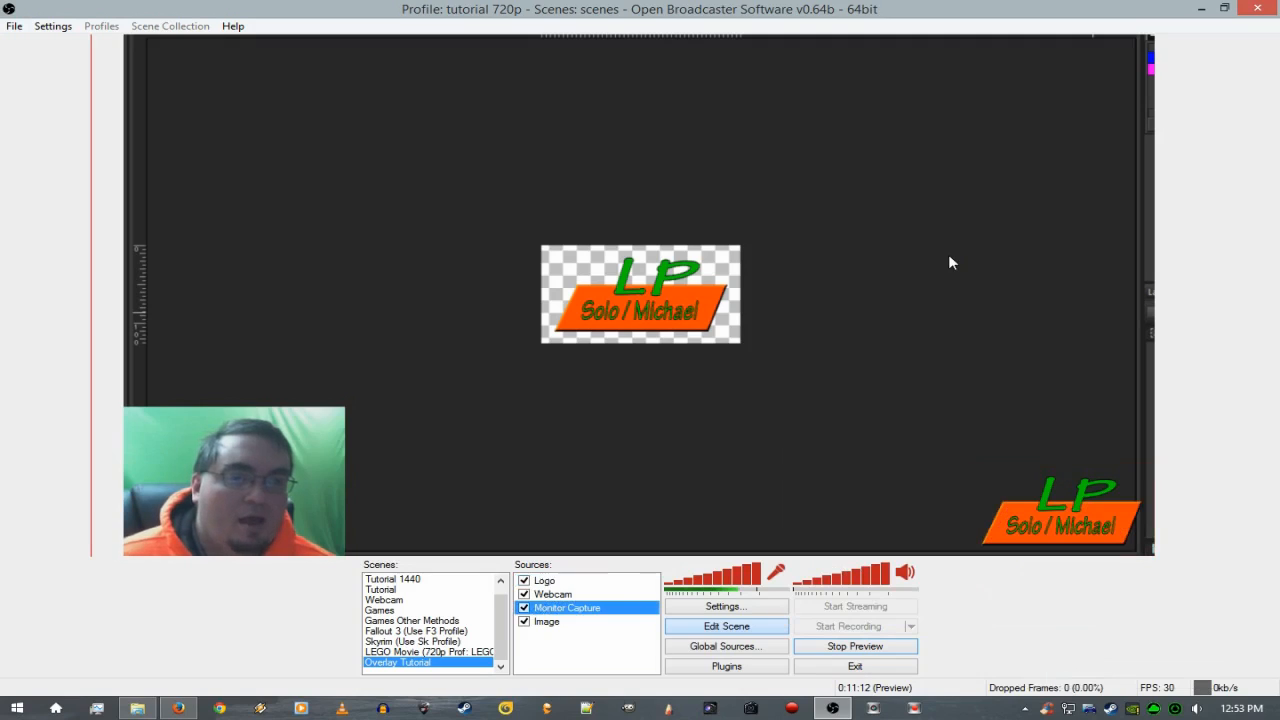
# Fit the Monitor Capture source to the screen and move it against the scene's right edge.
pyautogui.click(741, 628)
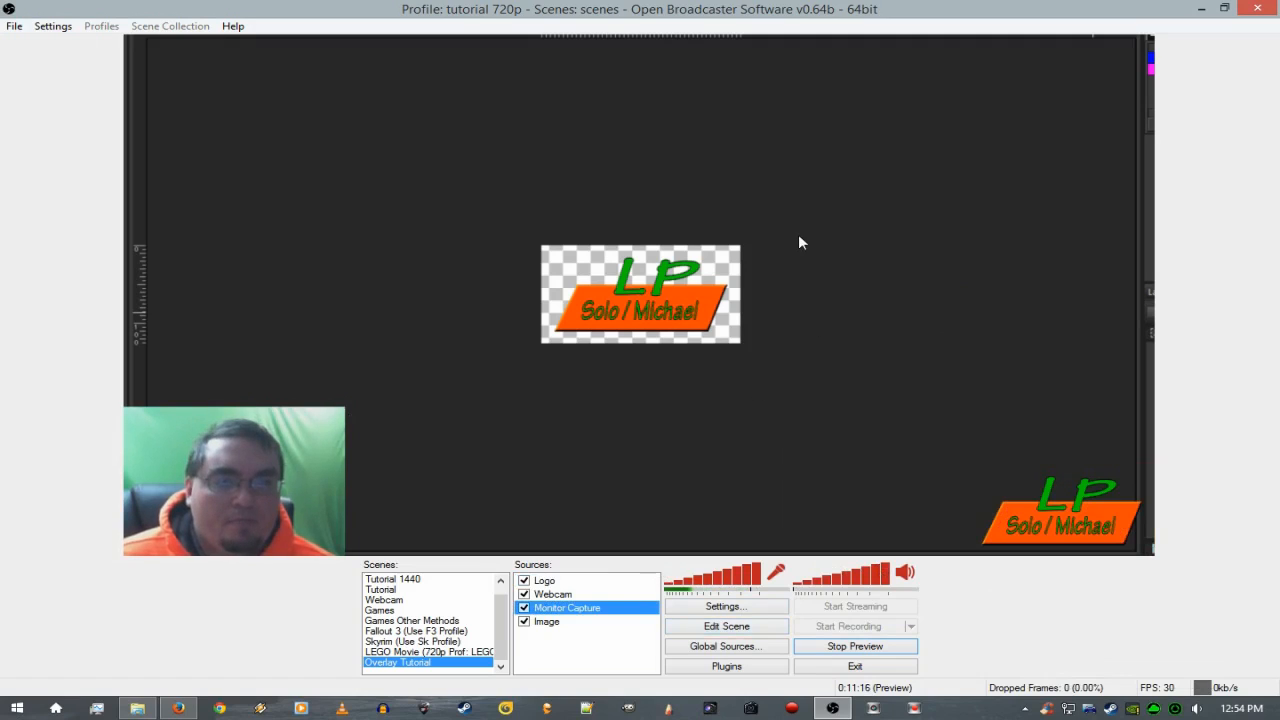
pyautogui.rightClick(914, 226)
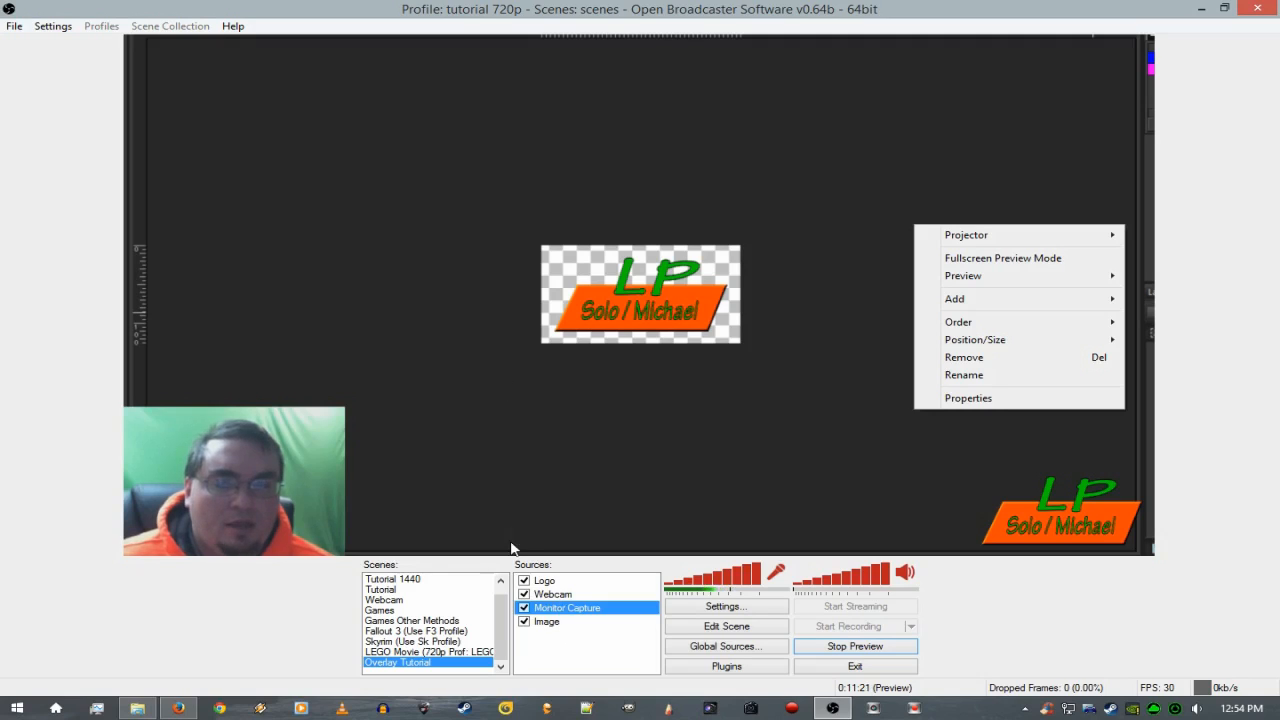
pyautogui.rightClick(558, 606)
pyautogui.moveTo(640, 532)
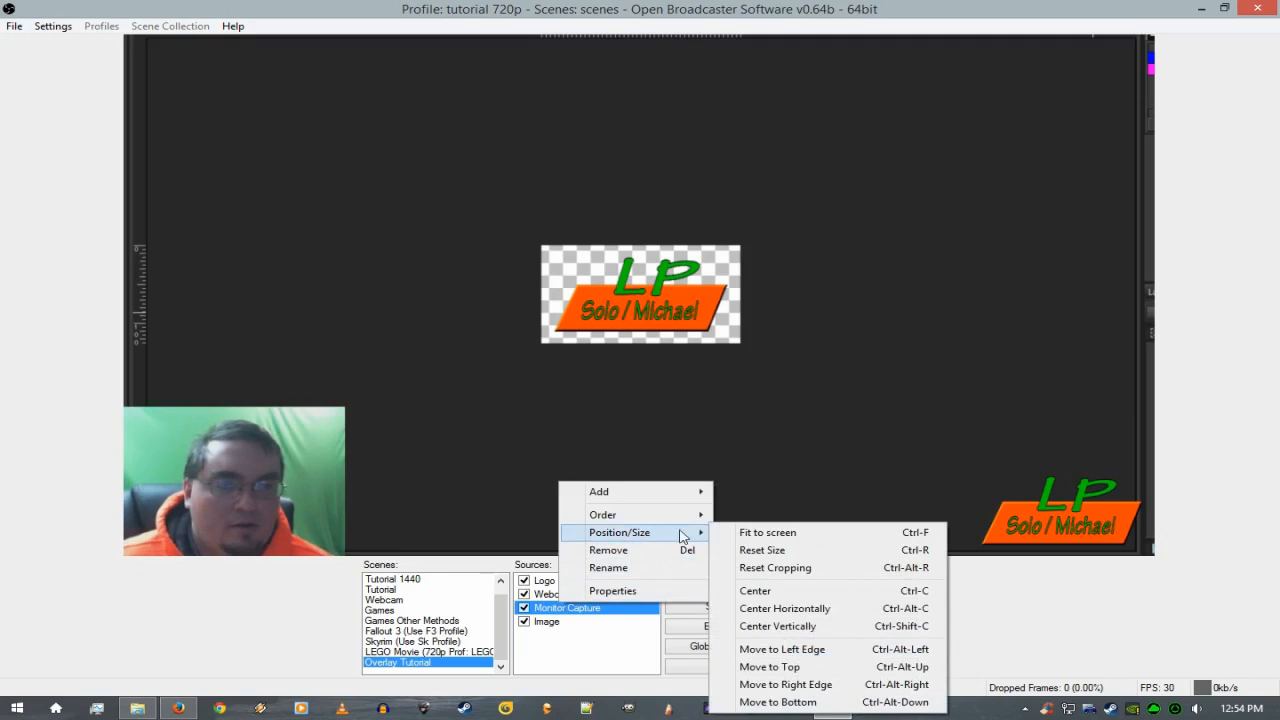
pyautogui.click(788, 532)
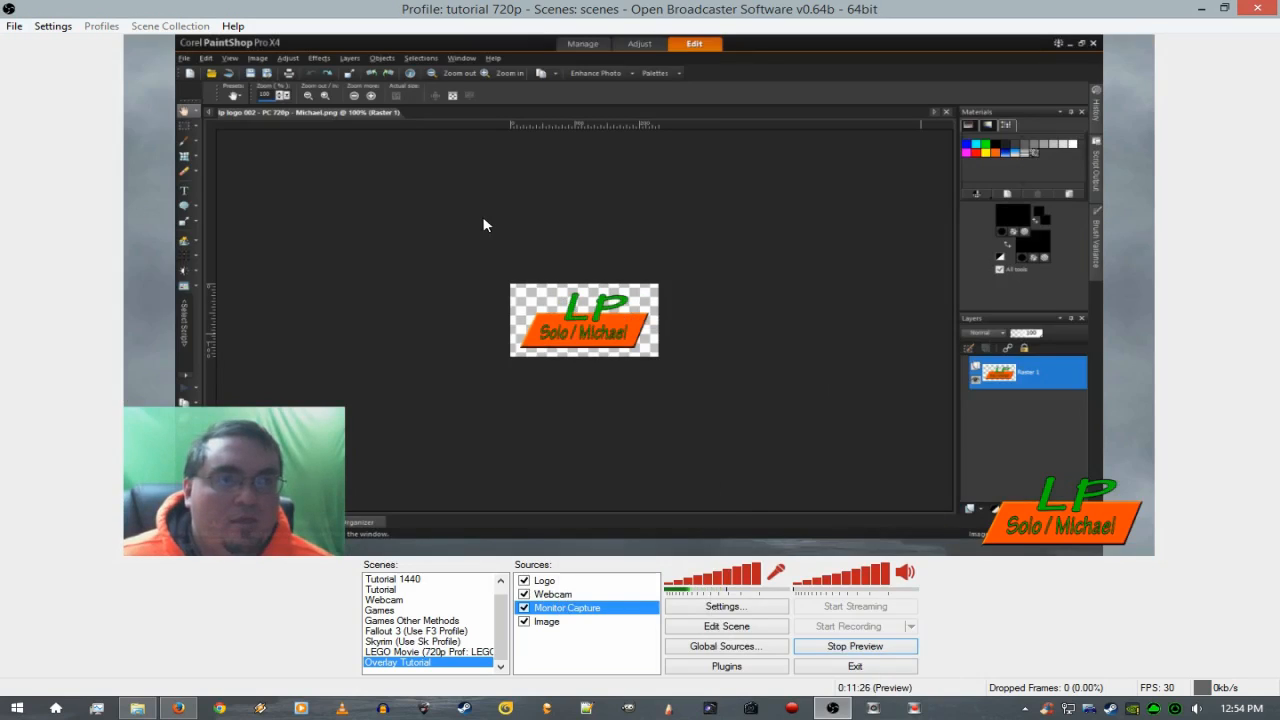
pyautogui.click(726, 626)
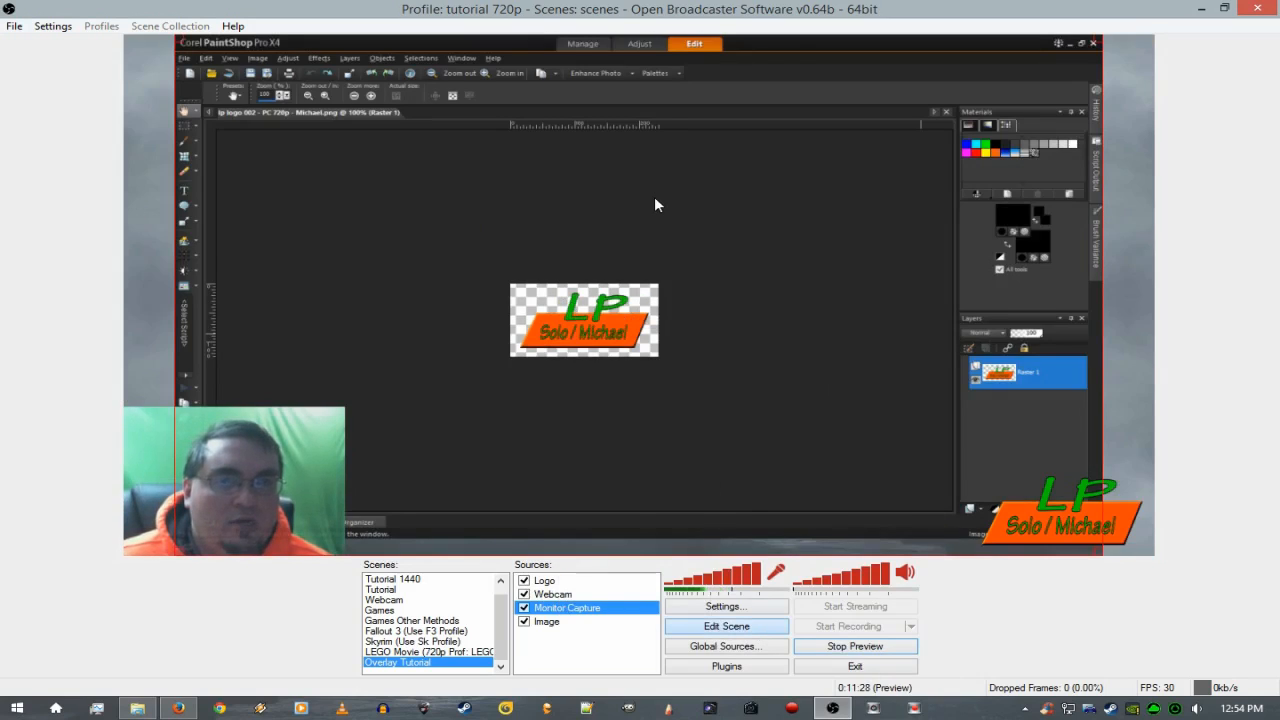
pyautogui.moveTo(655, 204)
pyautogui.mouseDown()
pyautogui.moveTo(586, 208)
pyautogui.moveTo(706, 206)
pyautogui.moveTo(723, 294)
pyautogui.moveTo(700, 226)
pyautogui.moveTo(694, 300)
pyautogui.moveTo(709, 380)
pyautogui.moveTo(688, 377)
pyautogui.moveTo(706, 243)
pyautogui.mouseUp()
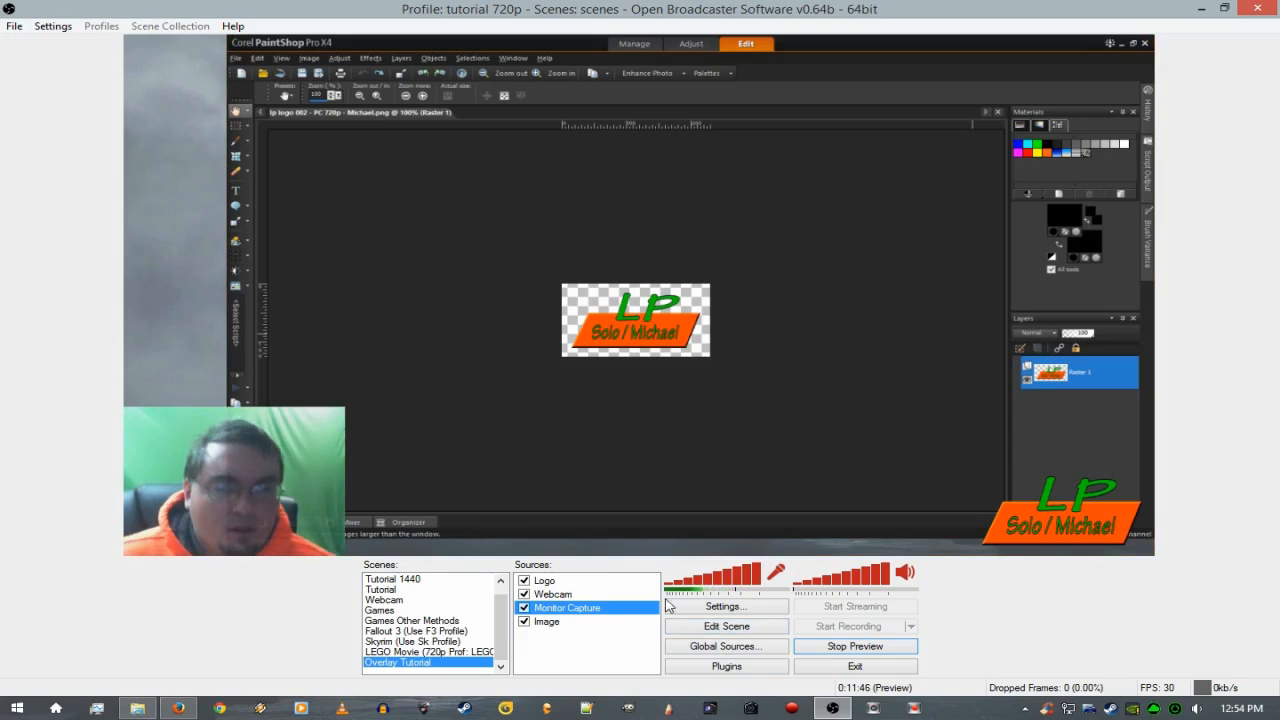
# Try resizing the Monitor Capture source from its left edge, and restore its fitted size against the scene's right edge.
pyautogui.click(726, 626)
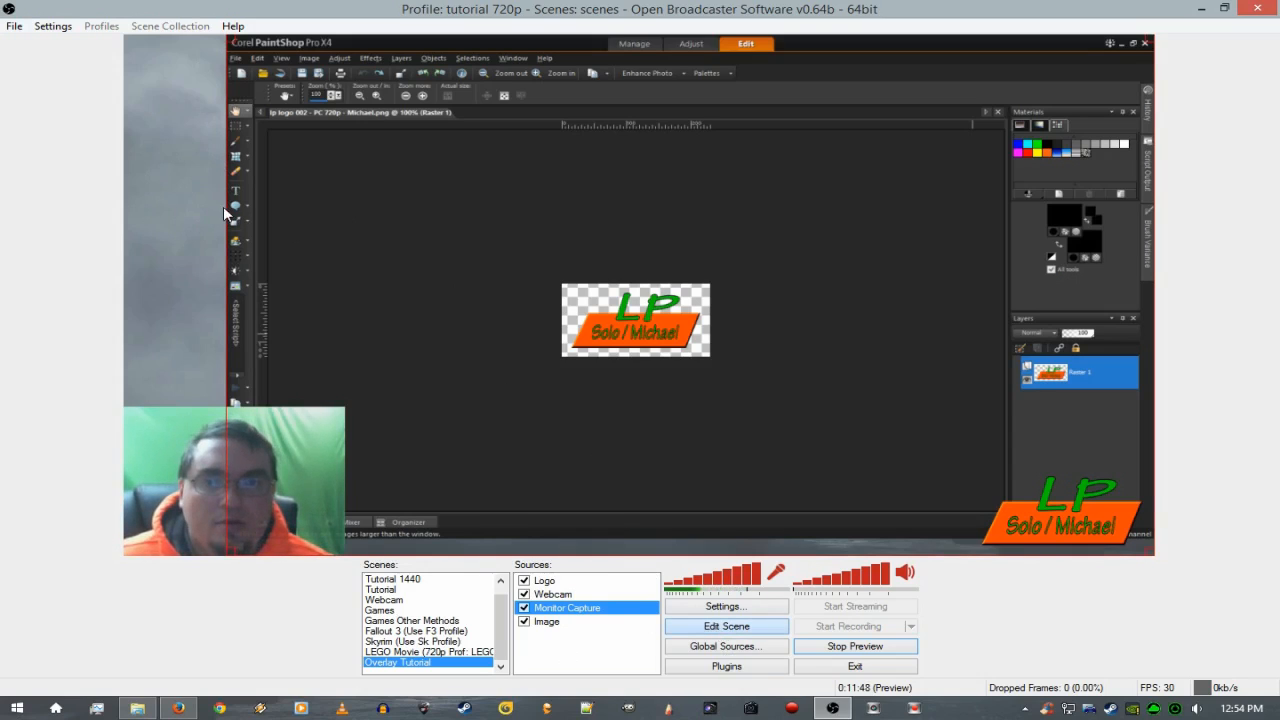
pyautogui.moveTo(228, 207)
pyautogui.mouseDown()
pyautogui.moveTo(344, 220)
pyautogui.moveTo(218, 186)
pyautogui.moveTo(240, 190)
pyautogui.mouseUp()
pyautogui.rightClick(331, 222)
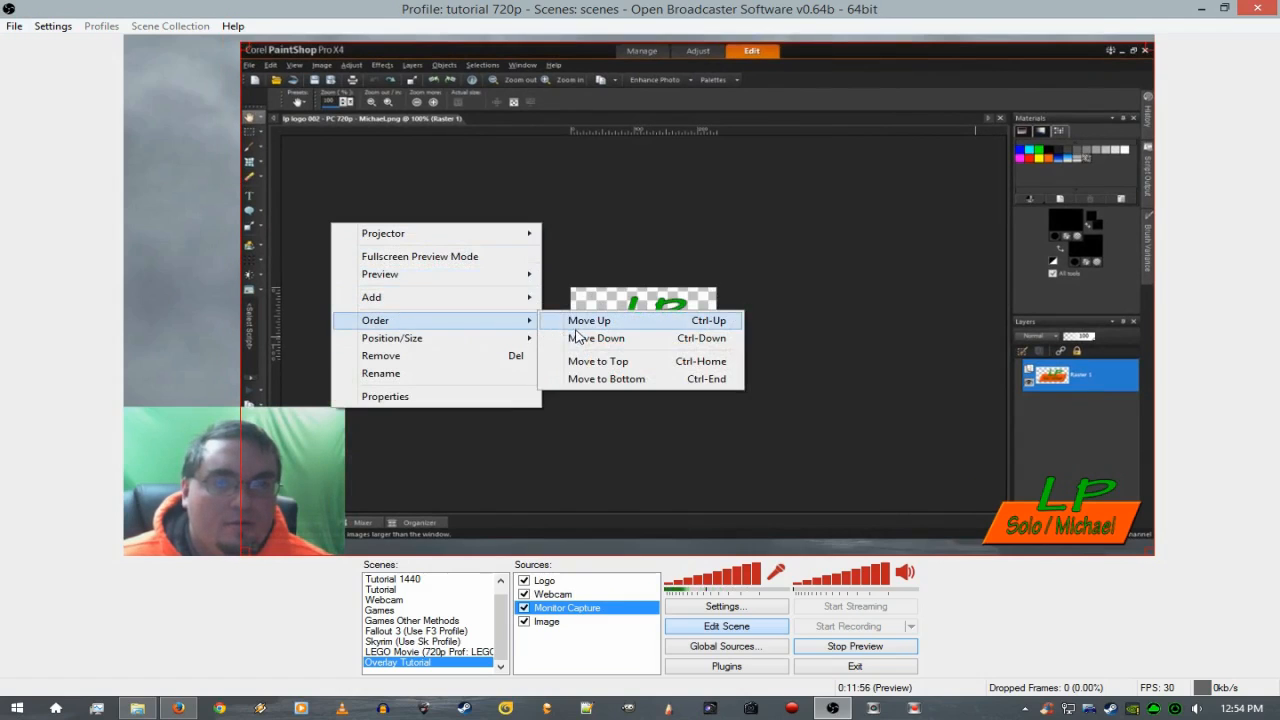
pyautogui.moveTo(443, 345)
pyautogui.click(600, 338)
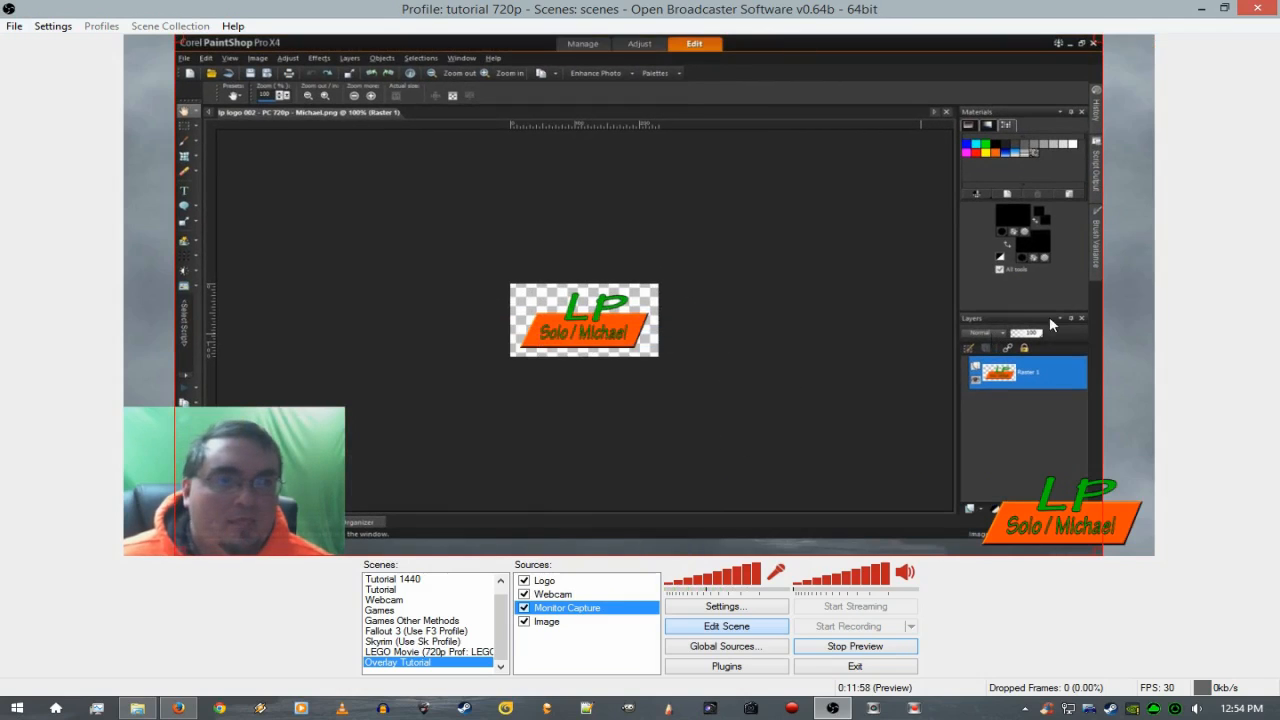
pyautogui.moveTo(887, 226); pyautogui.dragTo(900, 227)
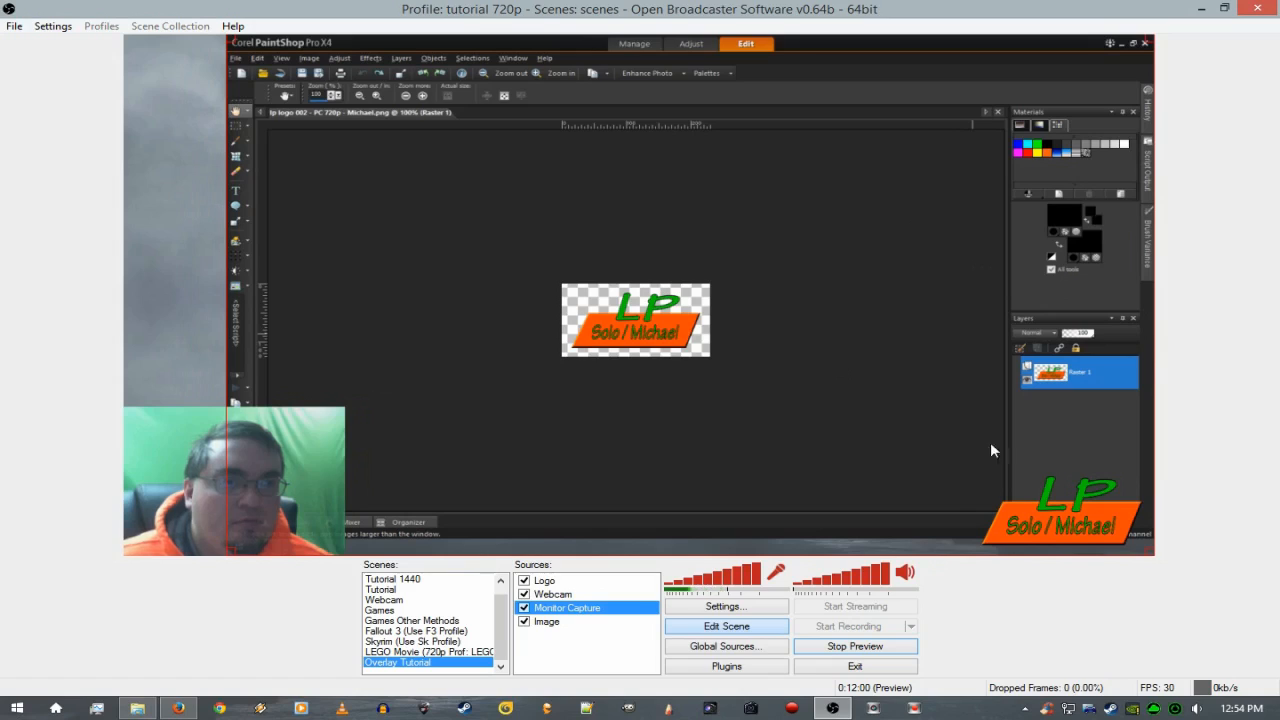
# Move the Logo source to the scene's upper-left corner and shrink it to the width of the strip beside the Monitor Capture.
pyautogui.click(1063, 521)
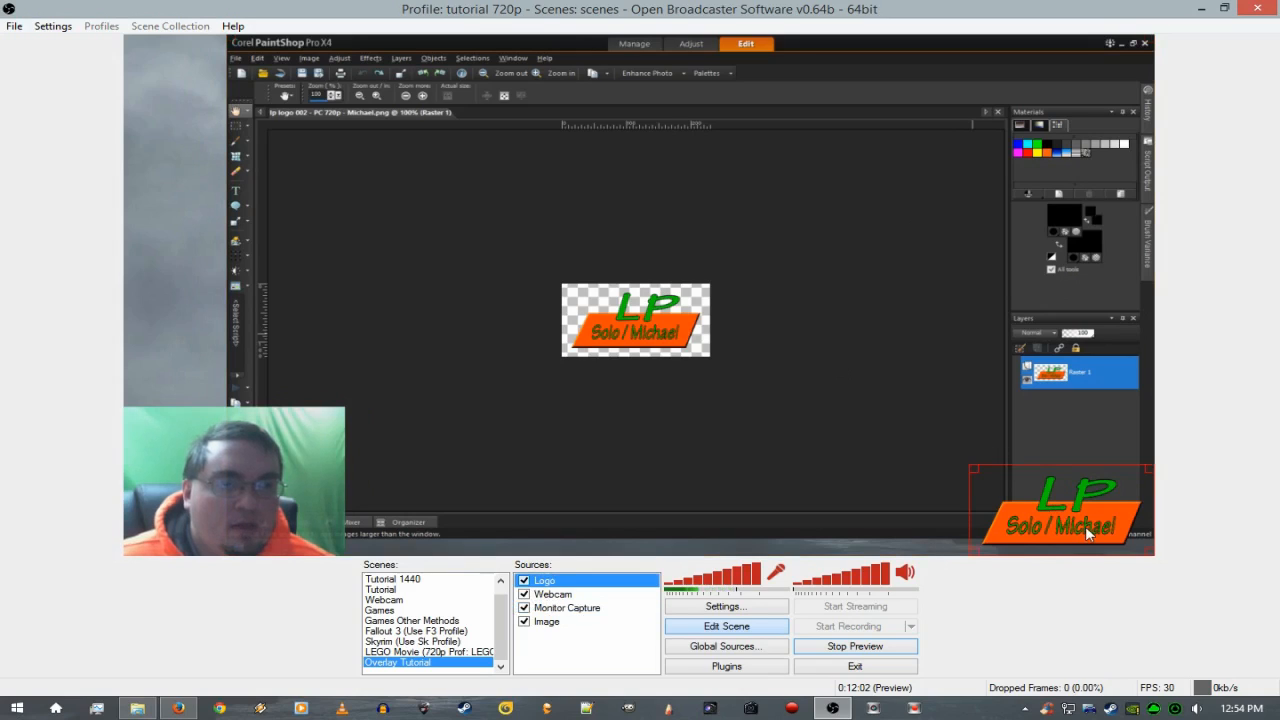
pyautogui.moveTo(1085, 526); pyautogui.dragTo(216, 84)
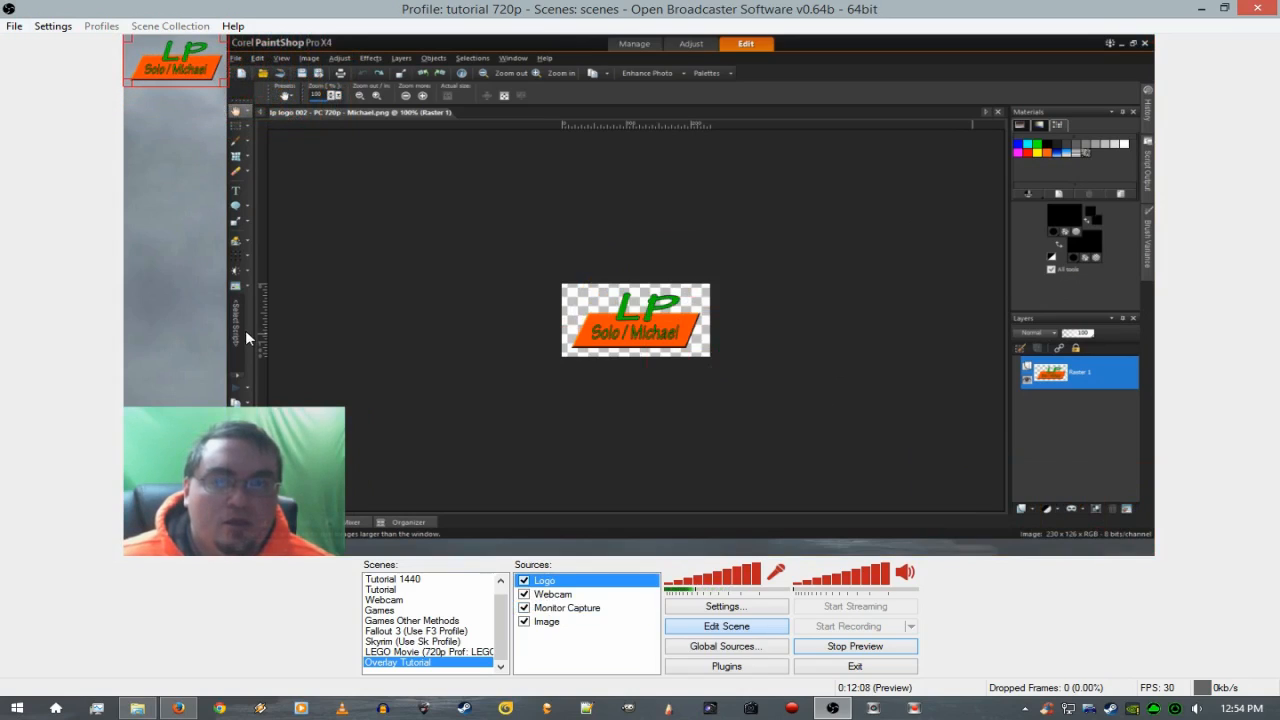
# Shrink the Webcam source to fit the strip beside the Monitor Capture, keeping it in the scene's lower-left corner.
pyautogui.click(245, 458)
pyautogui.moveTo(341, 420); pyautogui.dragTo(192, 487)
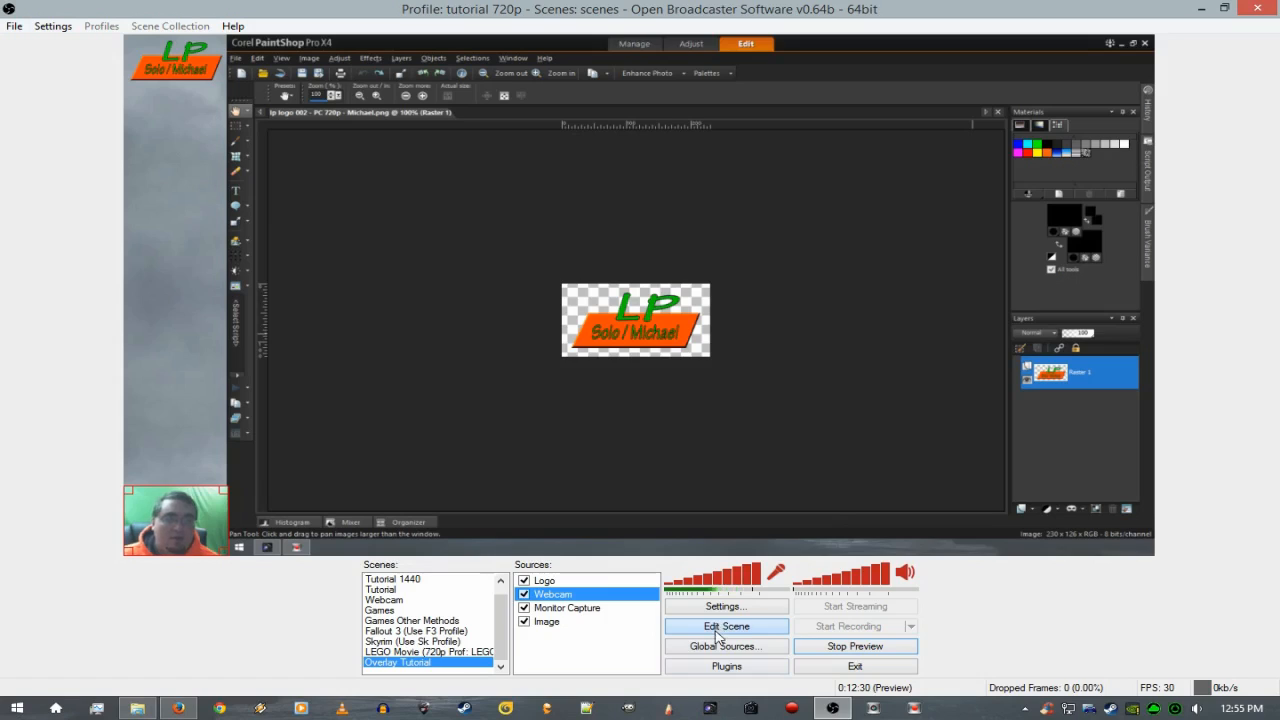
pyautogui.moveTo(195, 515)
pyautogui.mouseDown()
pyautogui.moveTo(968, 184)
pyautogui.moveTo(1126, 58)
pyautogui.moveTo(767, 257)
pyautogui.moveTo(291, 465)
pyautogui.moveTo(181, 493)
pyautogui.moveTo(197, 514)
pyautogui.mouseUp()
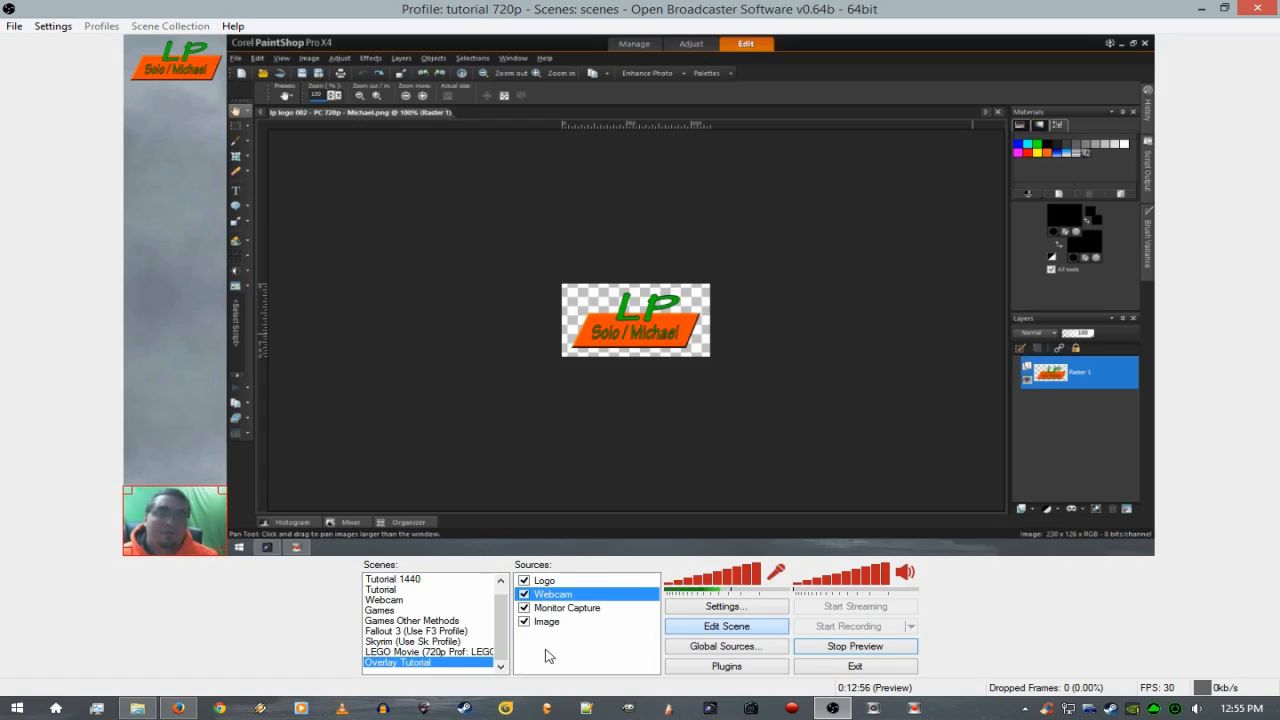
# Look through the Fallout 3, Skyrim, LEGO Movie, Overlay Tutorial and Games scenes to compare their sources and layouts.
pyautogui.click(387, 632)
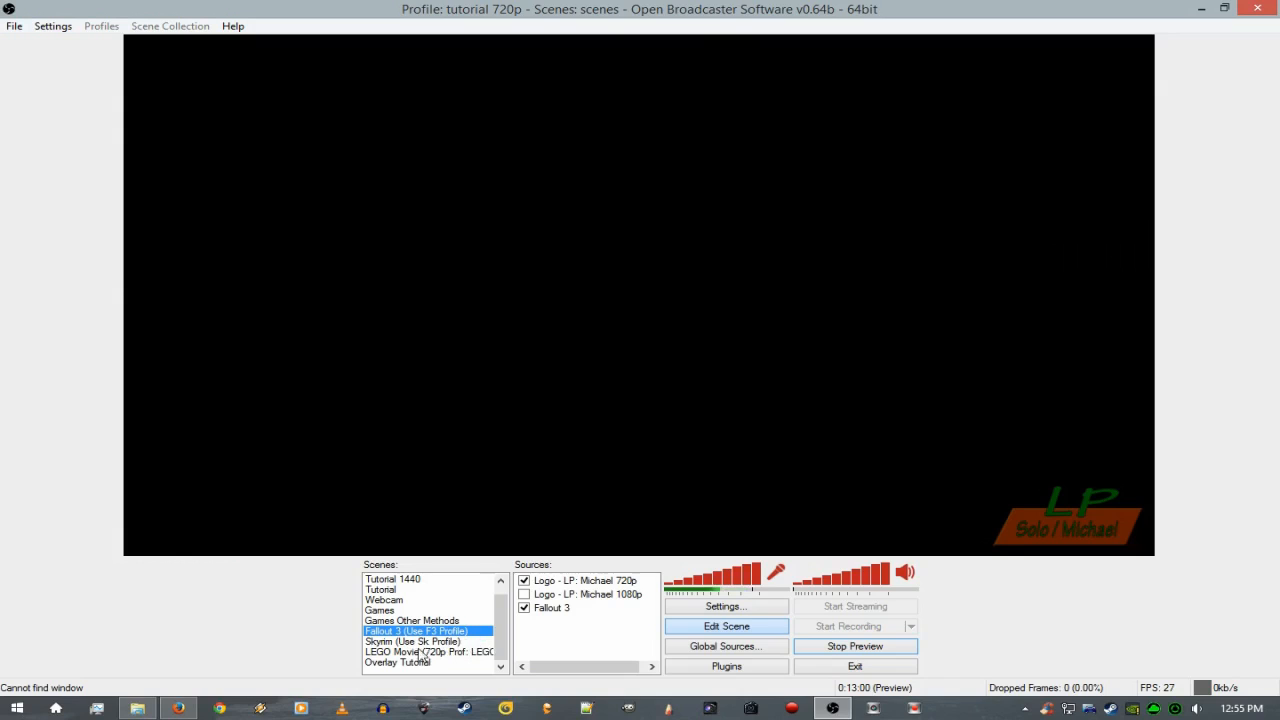
pyautogui.press('Down')
pyautogui.press('Down')
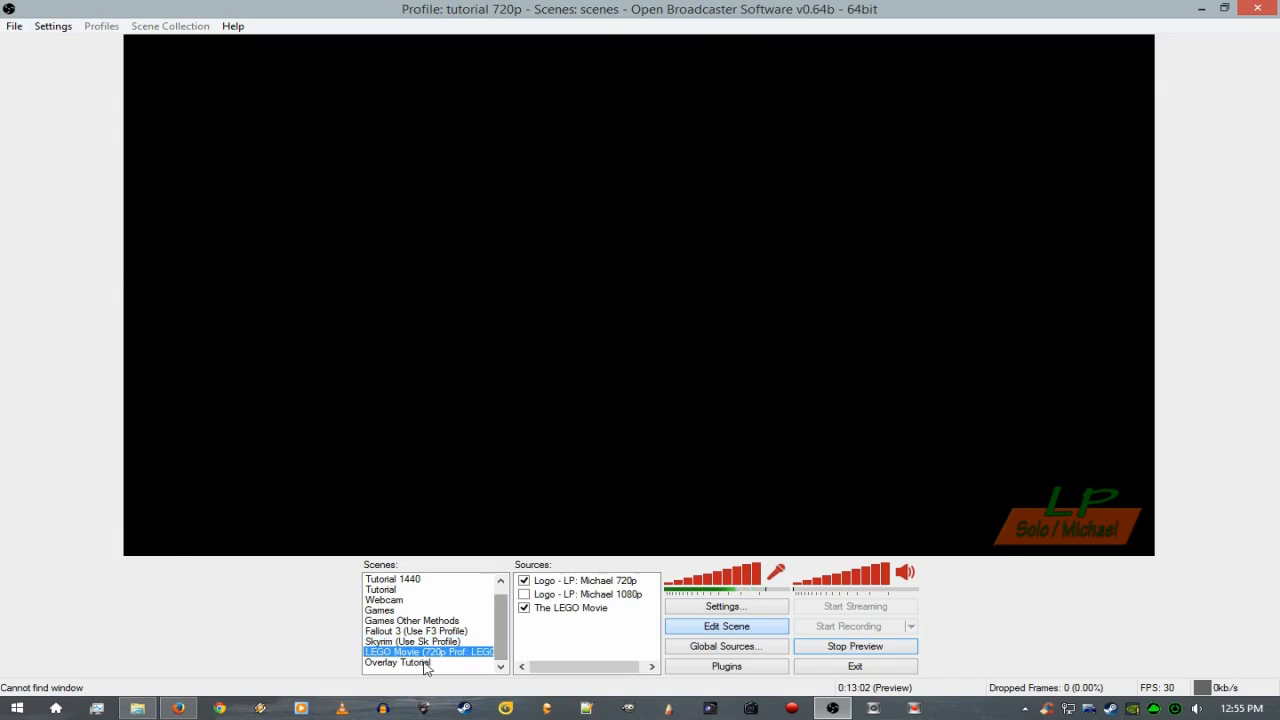
pyautogui.click(425, 663)
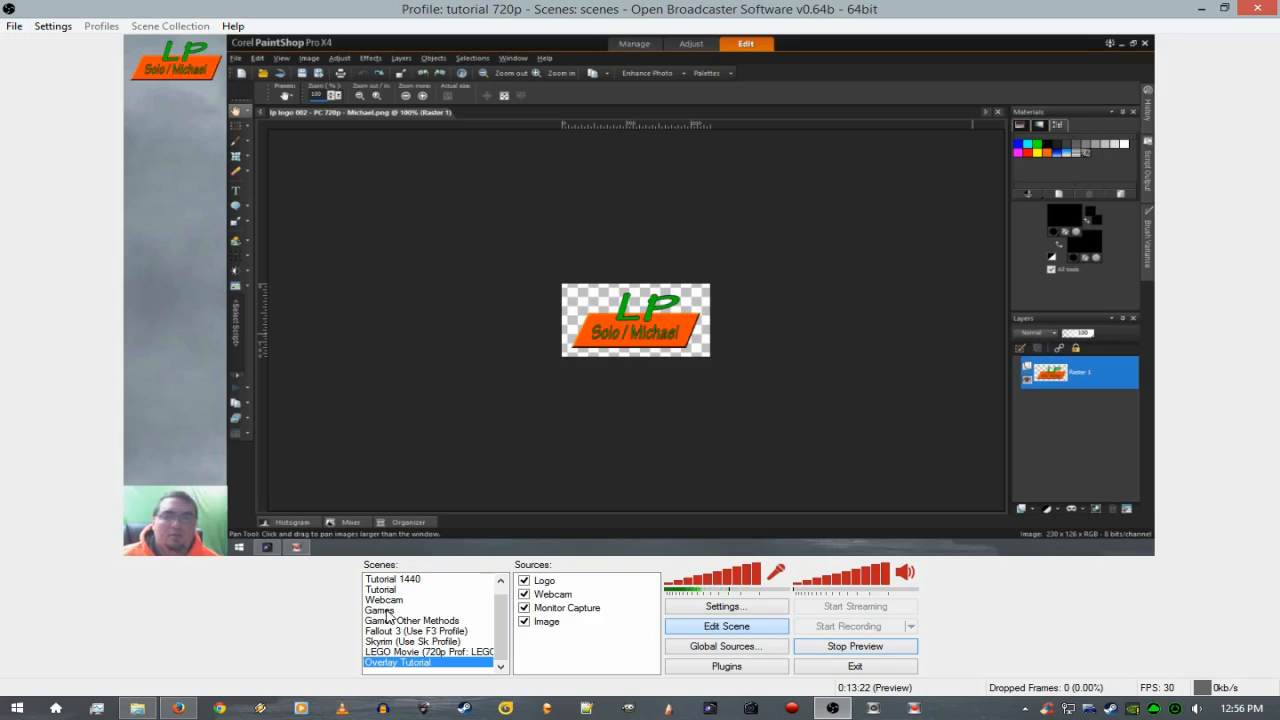
pyautogui.click(379, 610)
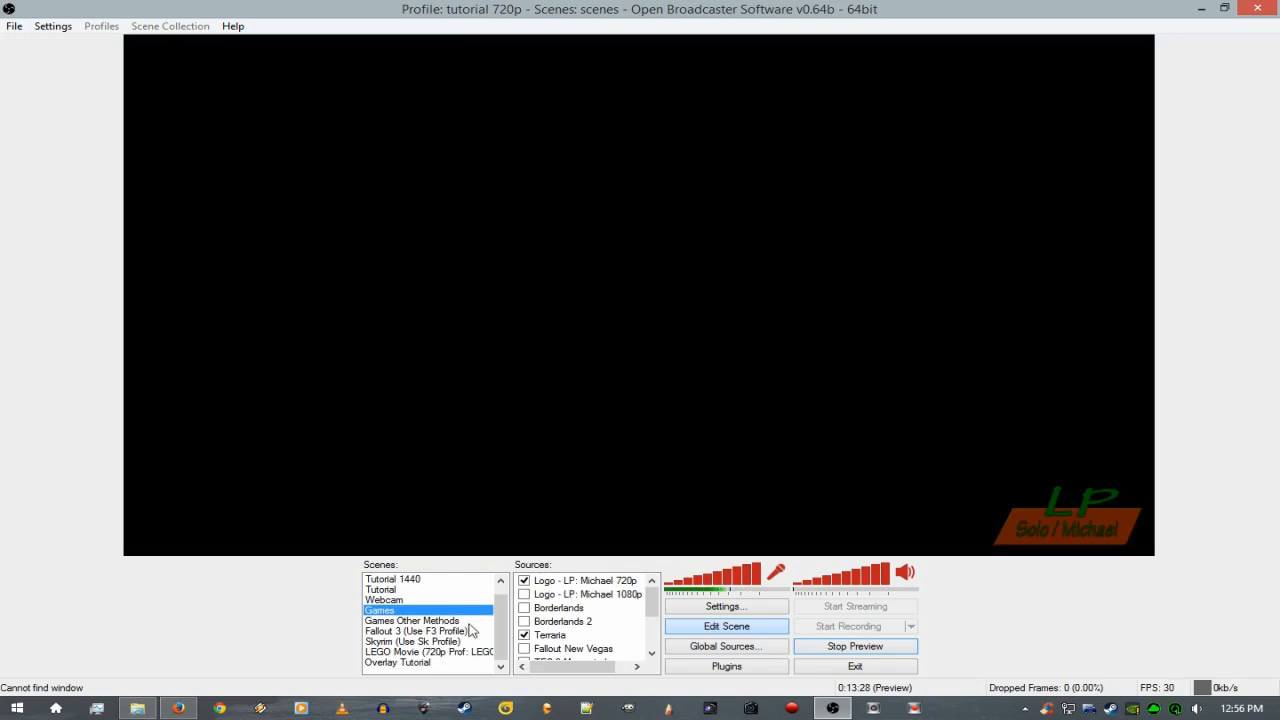
# Toggle the 720p logo source in the Games scene off and on, and look through the scene's game sources.
pyautogui.click(525, 585)
pyautogui.click(525, 582)
pyautogui.click(525, 582)
pyautogui.click(525, 582)
pyautogui.scroll(-2, 590, 630)
pyautogui.scroll(2, 592, 629)
pyautogui.scroll(-2, 616, 628)
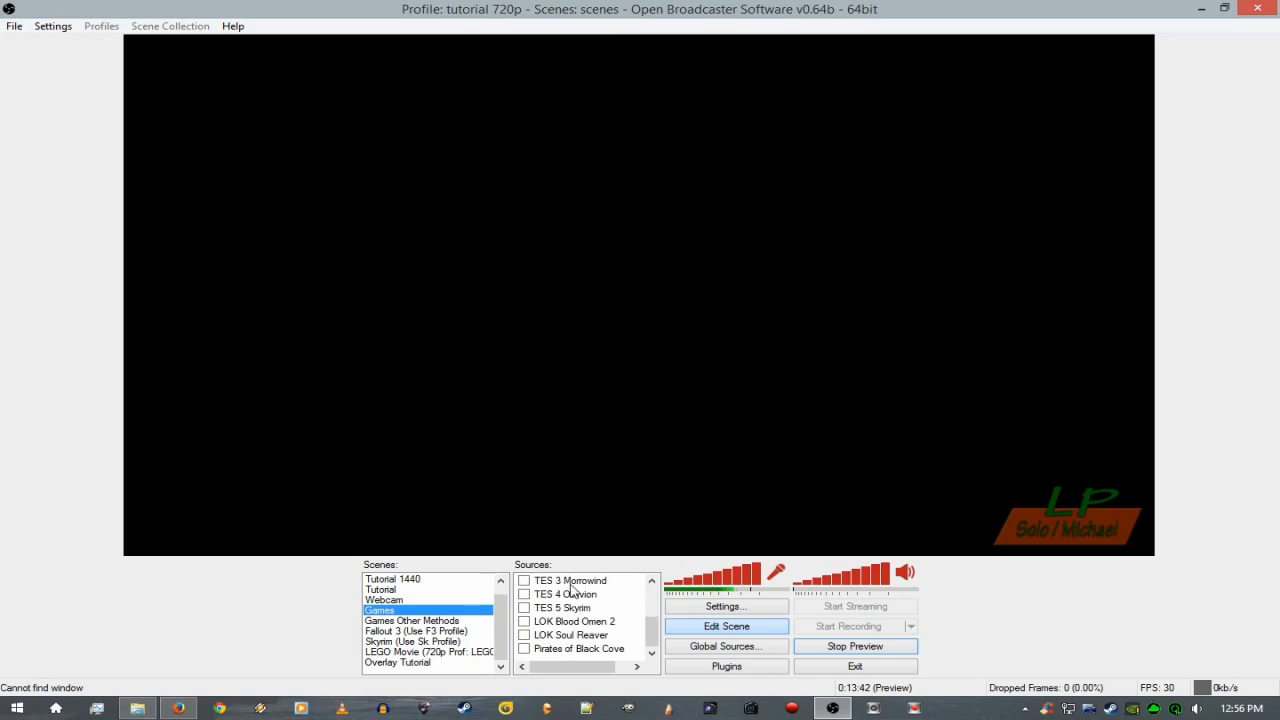
pyautogui.scroll(2, 585, 615)
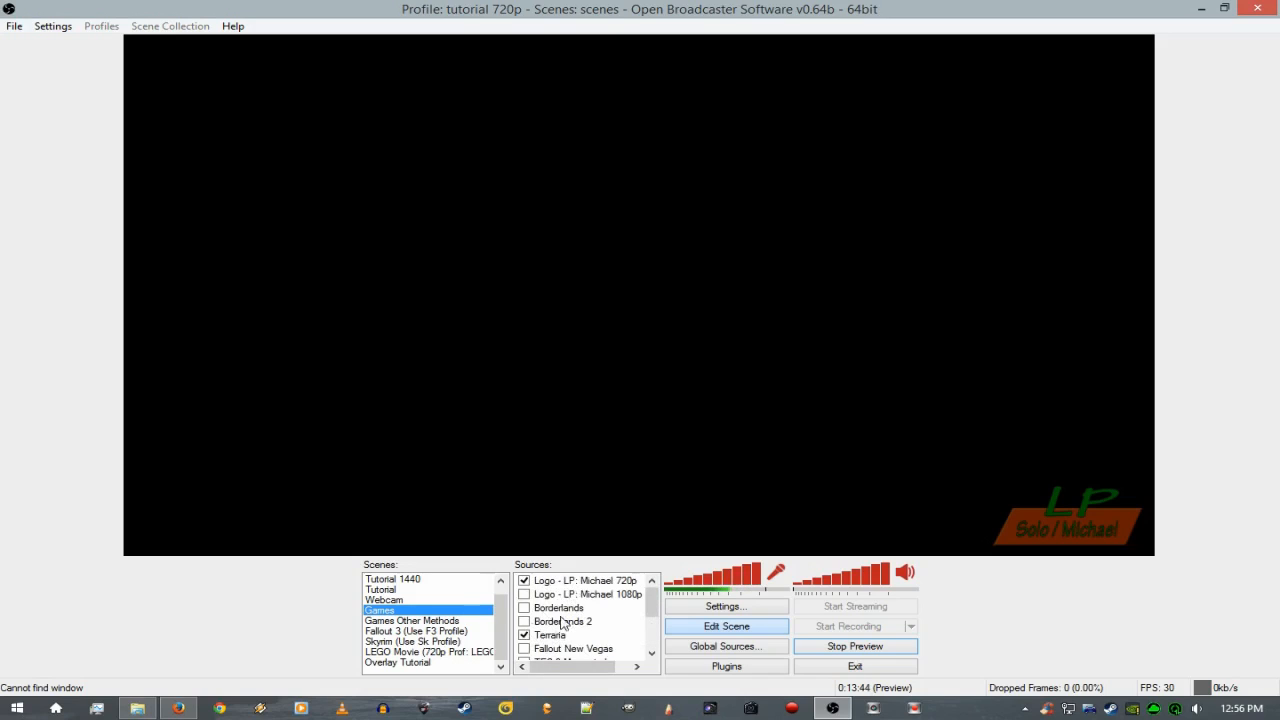
# Enlarge the Webcam source in the Overlay Tutorial scene to about twice its width, keeping it in the scene's lower-left corner.
pyautogui.click(385, 662)
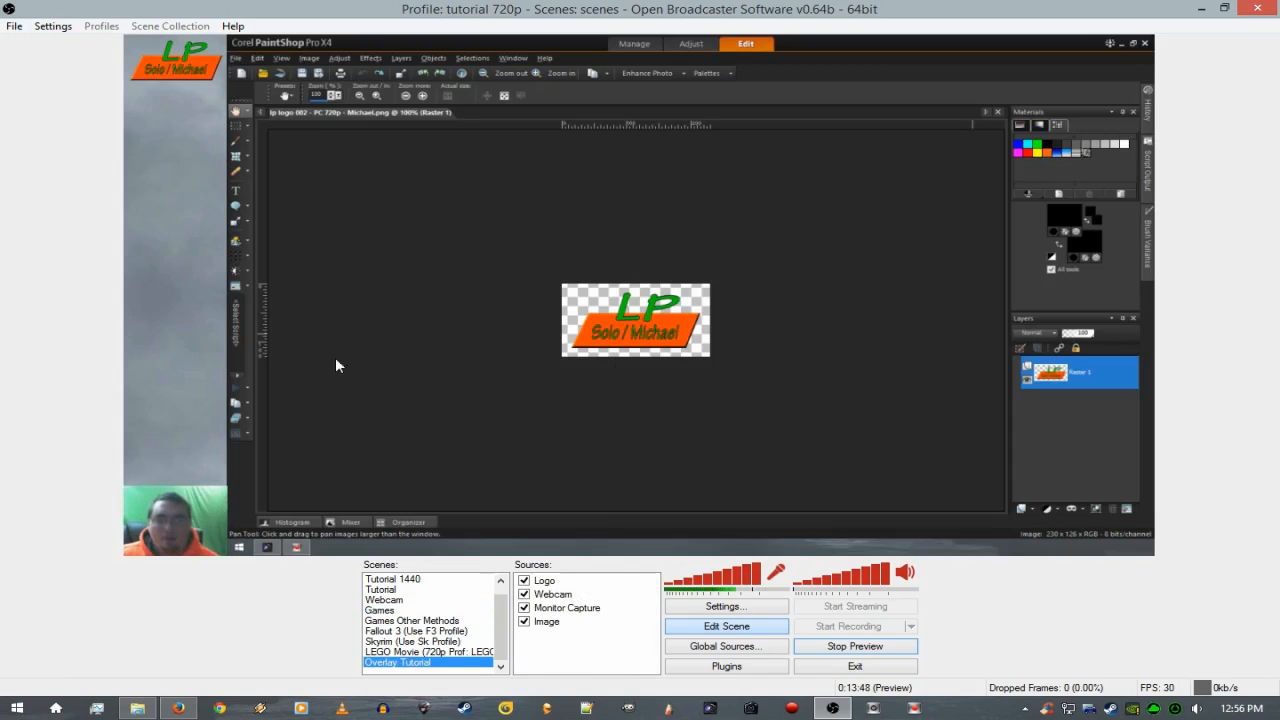
pyautogui.click(688, 628)
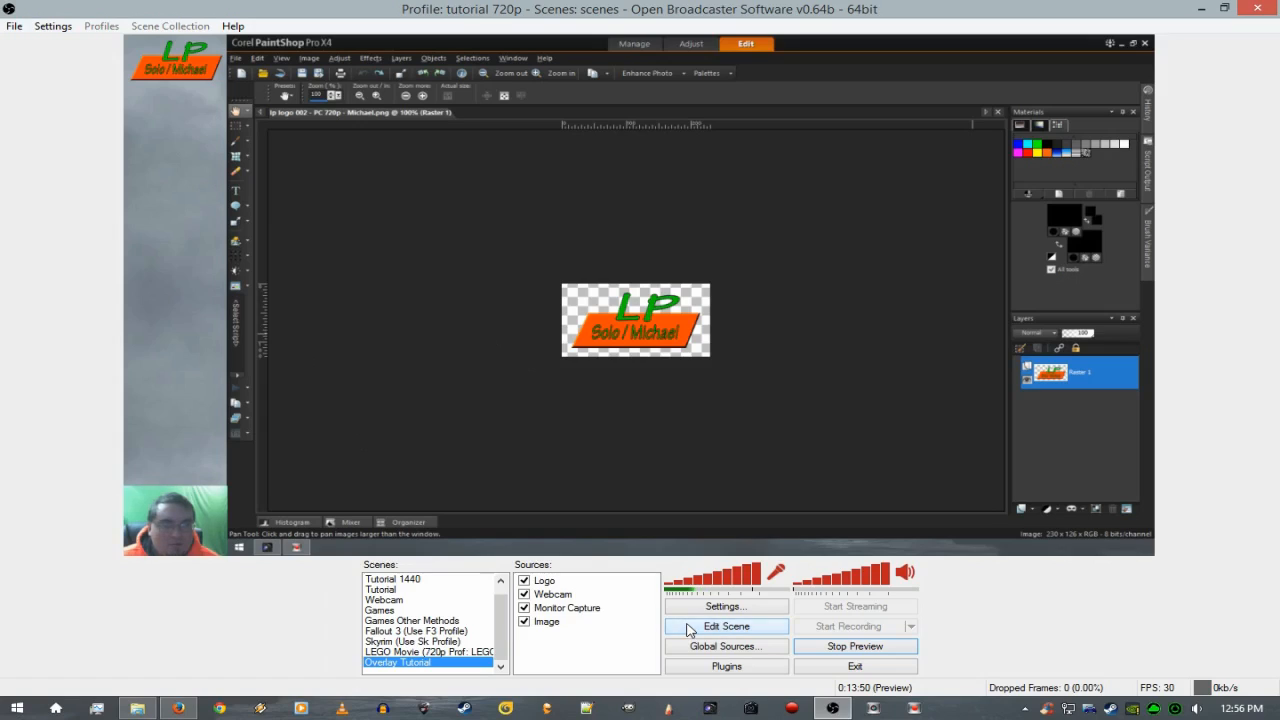
pyautogui.click(203, 512)
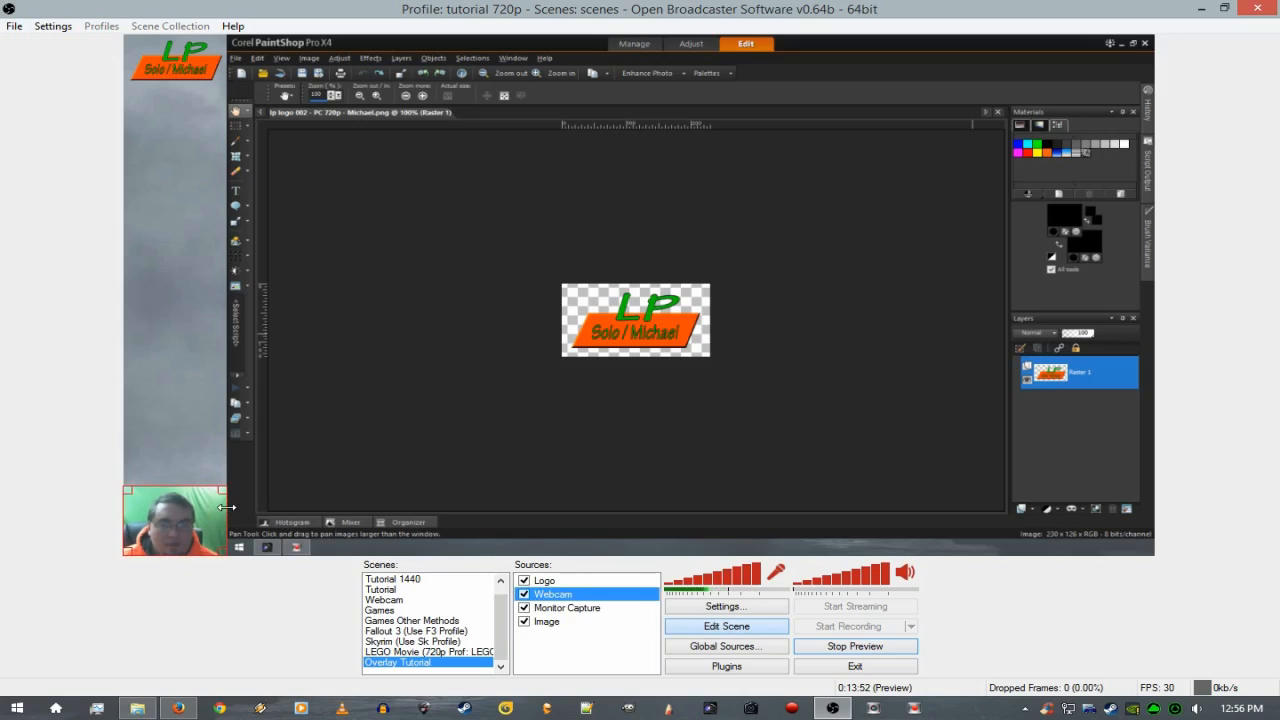
pyautogui.moveTo(226, 507); pyautogui.dragTo(322, 440)
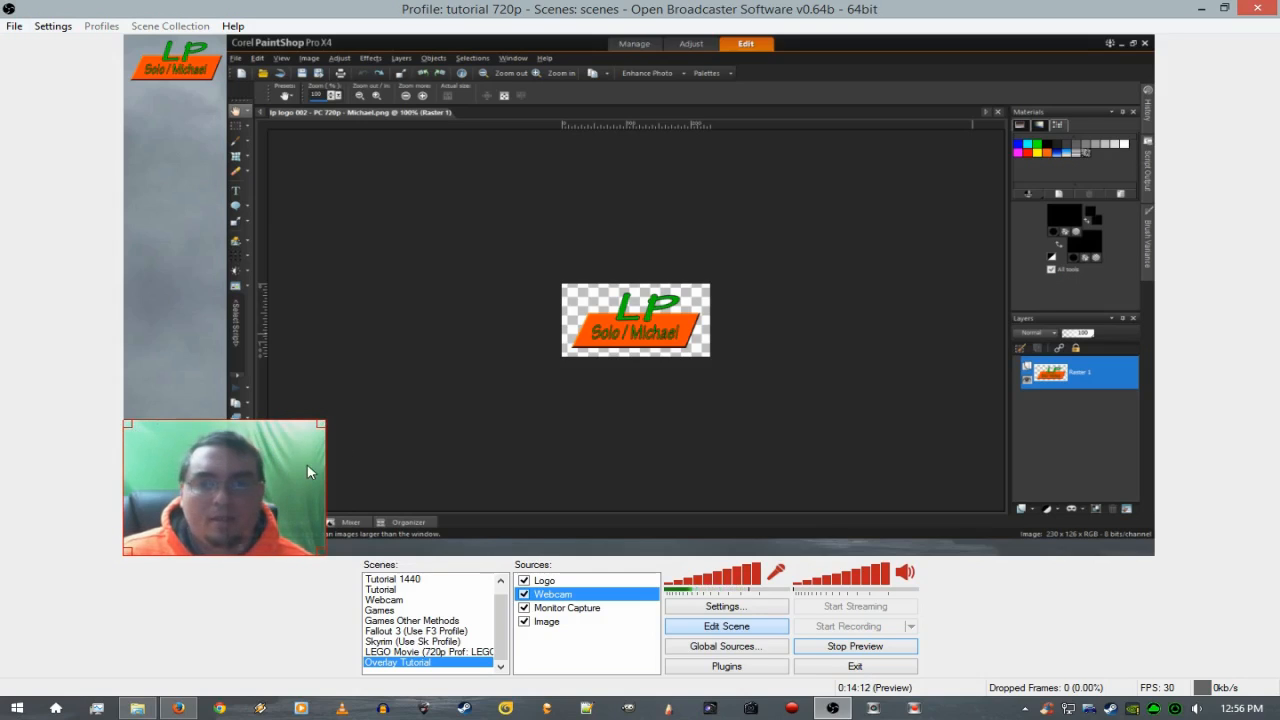
# Enable chroma key for the Webcam source and sample the key color from the darker green on the backdrop's right side.
pyautogui.rightClick(589, 597)
pyautogui.click(634, 582)
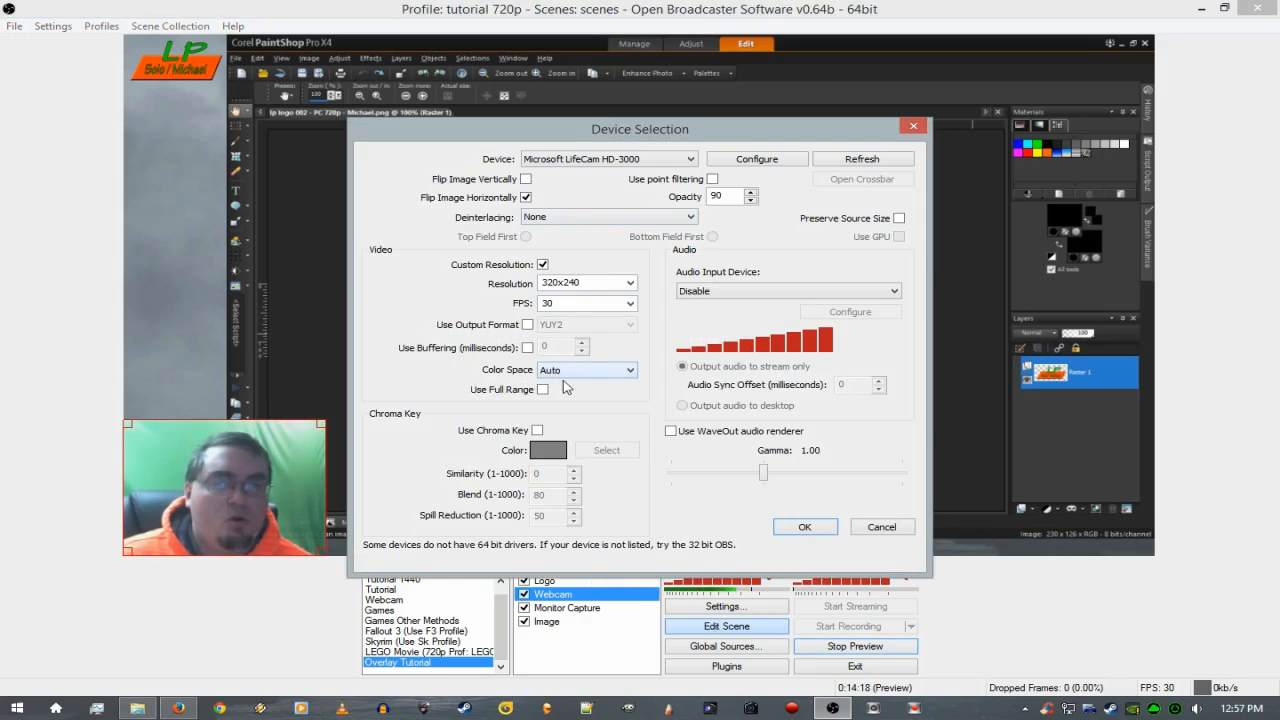
pyautogui.click(544, 428)
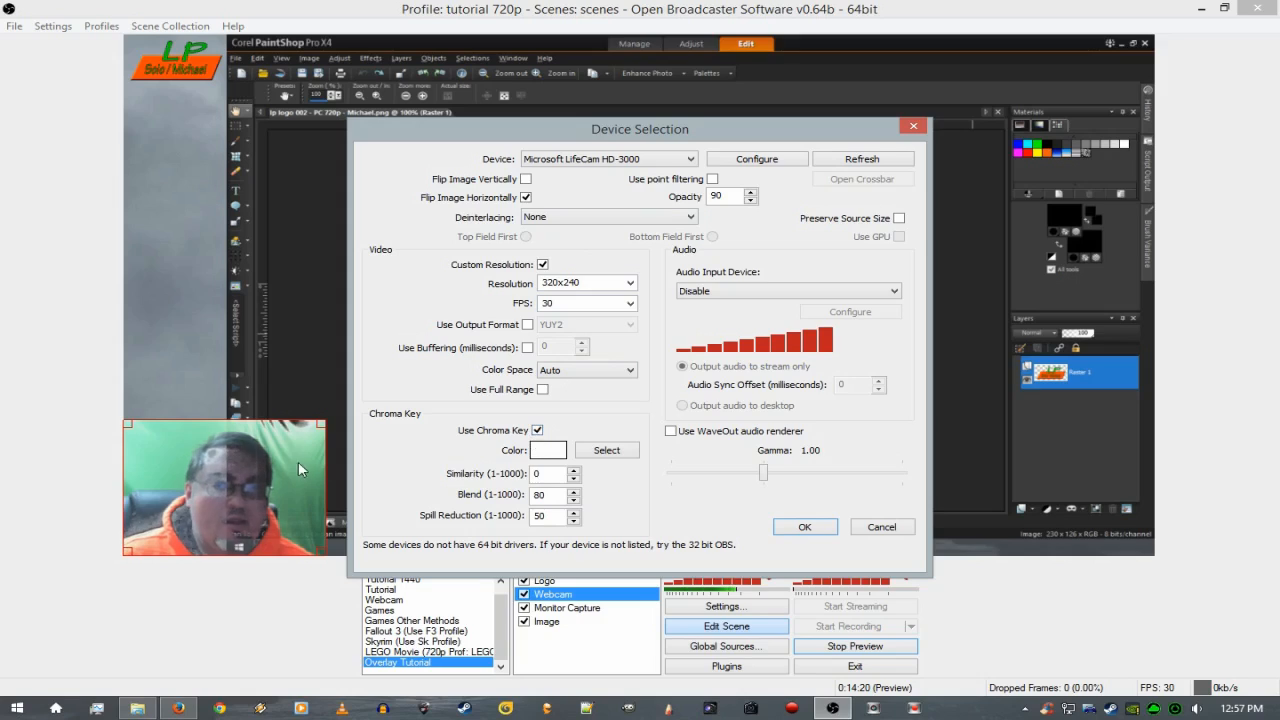
pyautogui.click(609, 451)
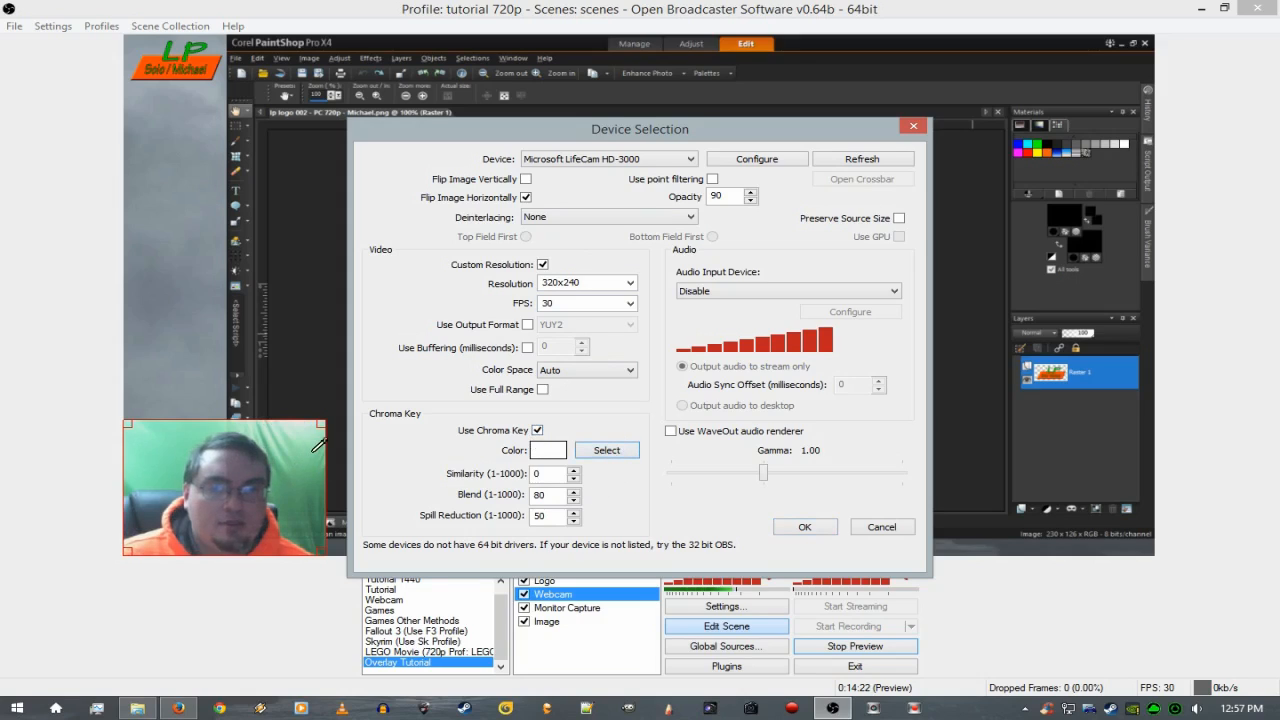
pyautogui.click(182, 443)
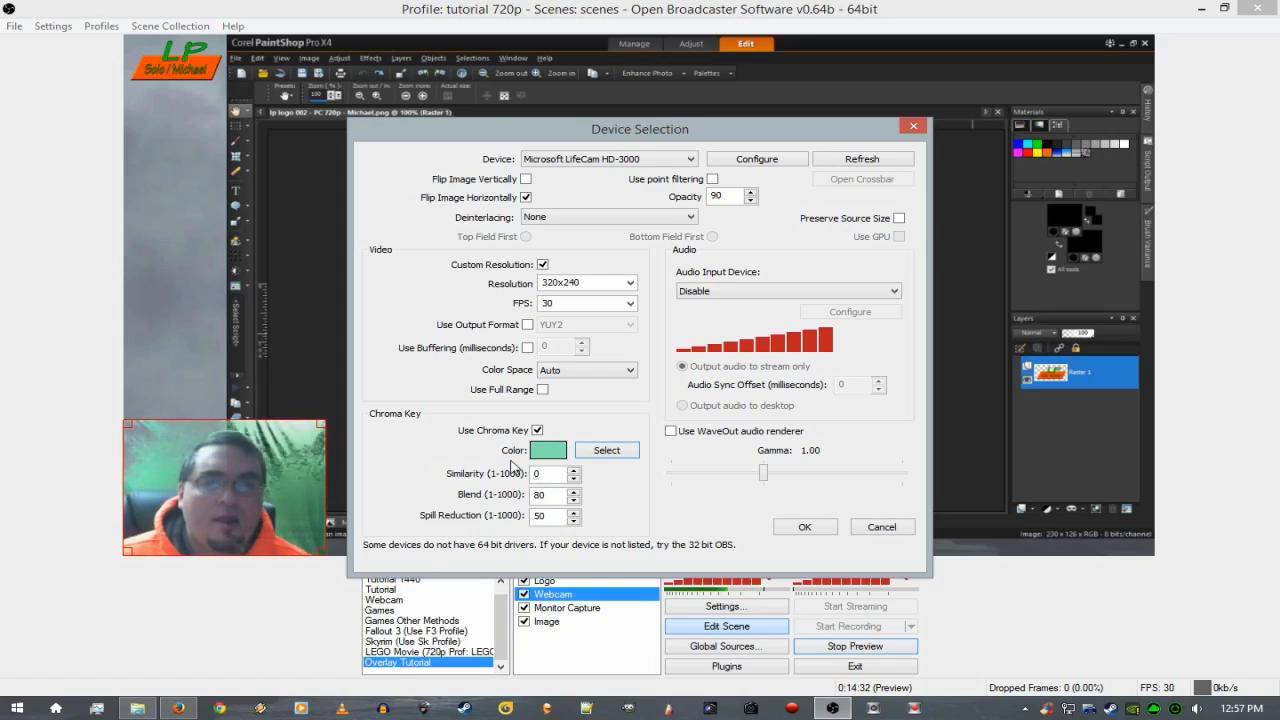
pyautogui.click(606, 450)
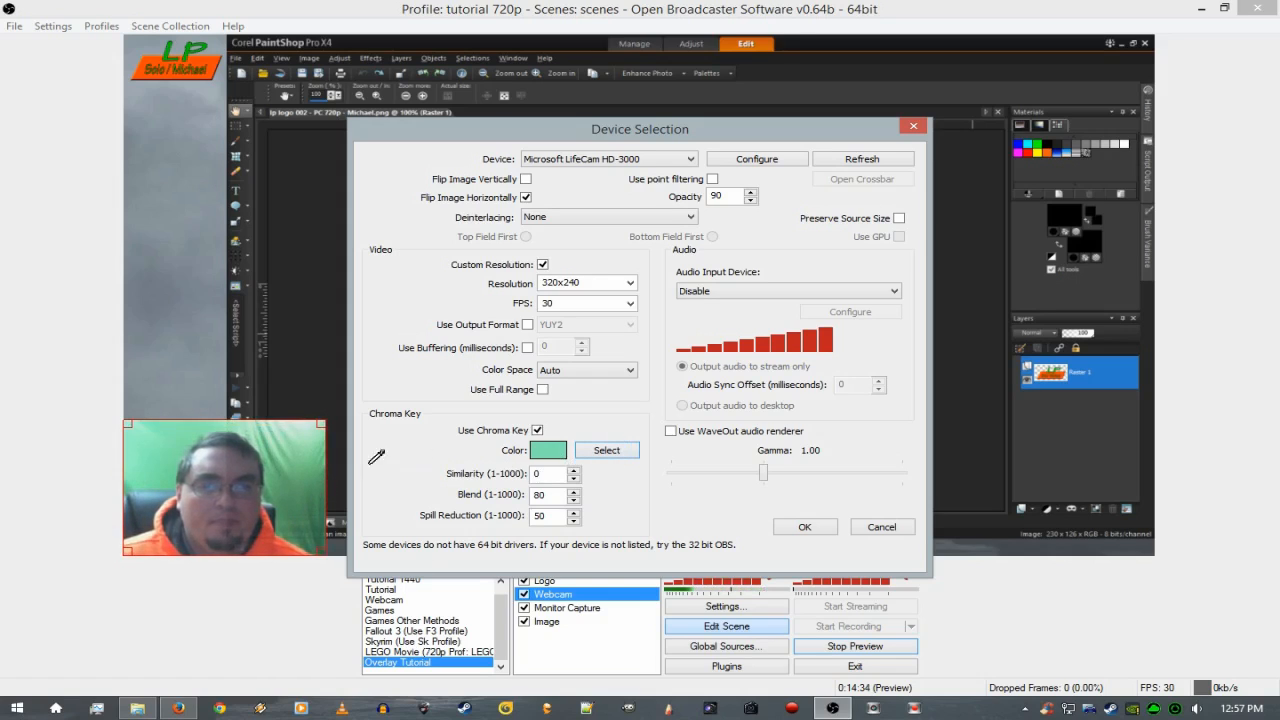
pyautogui.click(306, 476)
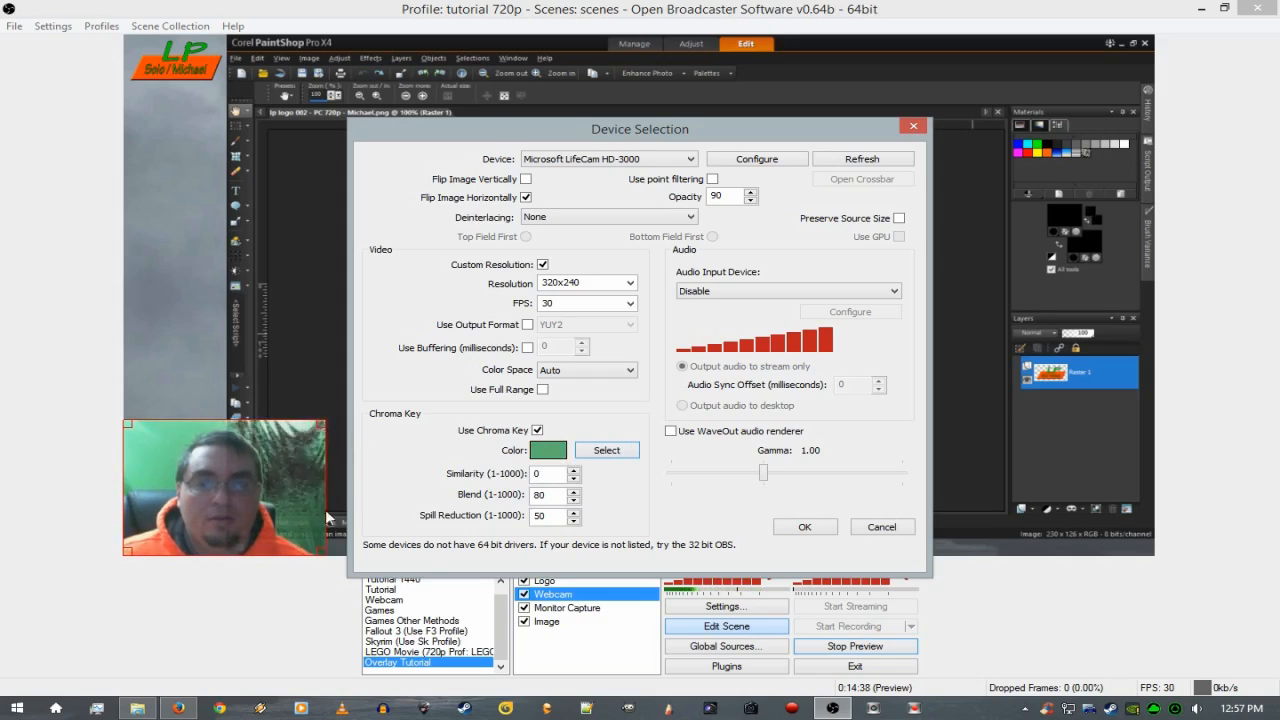
# Try chroma key spill reduction values of 45, 500 and 1000 for the webcam.
pyautogui.click(574, 520)
pyautogui.click(574, 520)
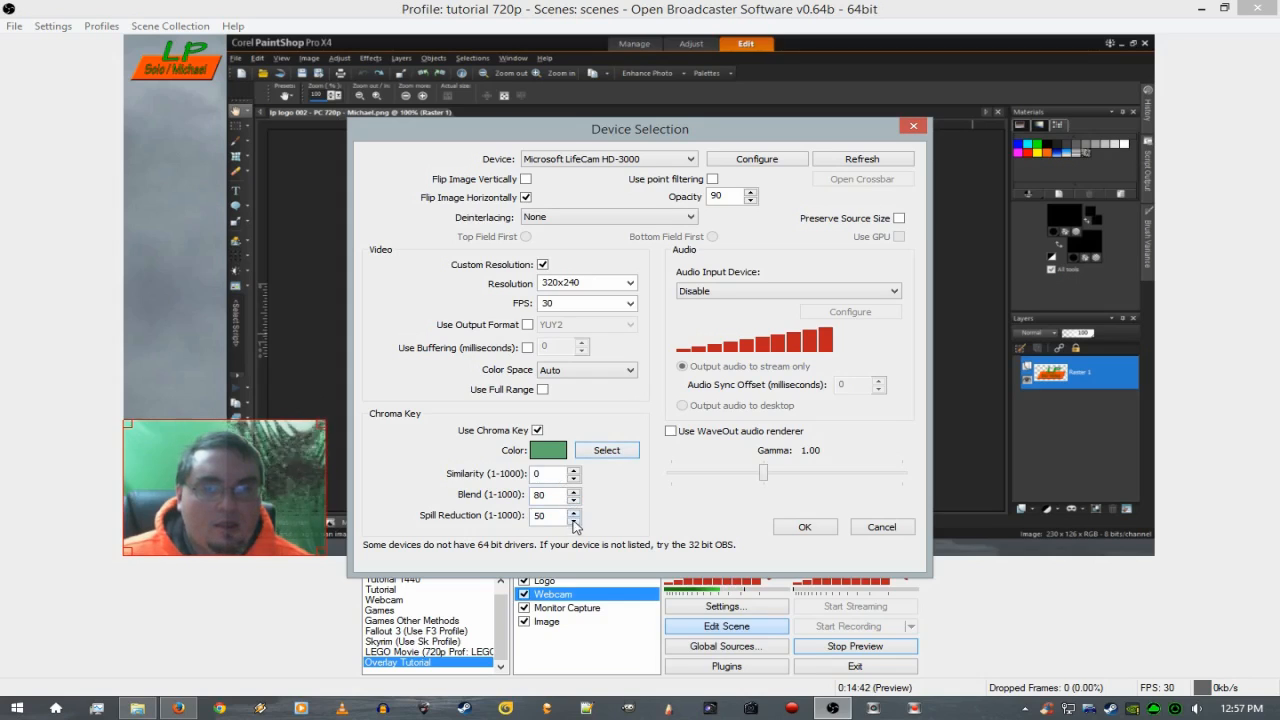
pyautogui.click(574, 521)
pyautogui.click(574, 521)
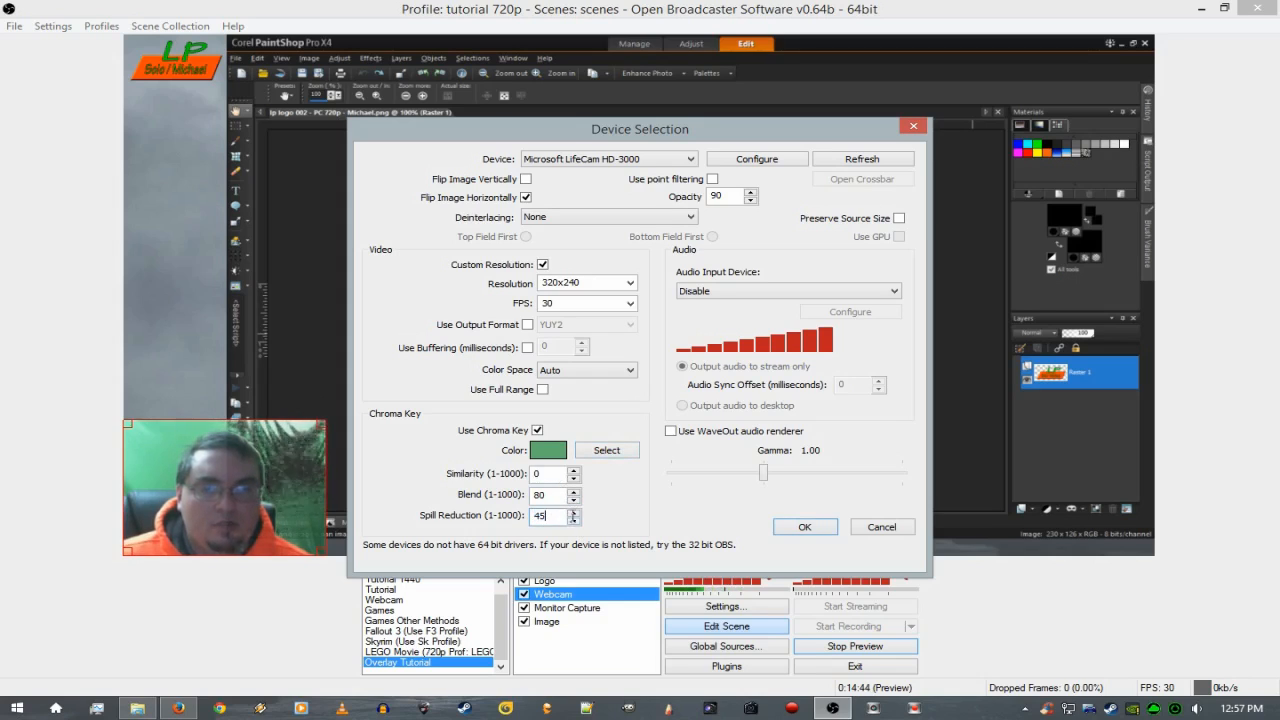
pyautogui.click(573, 521)
pyautogui.click(547, 518)
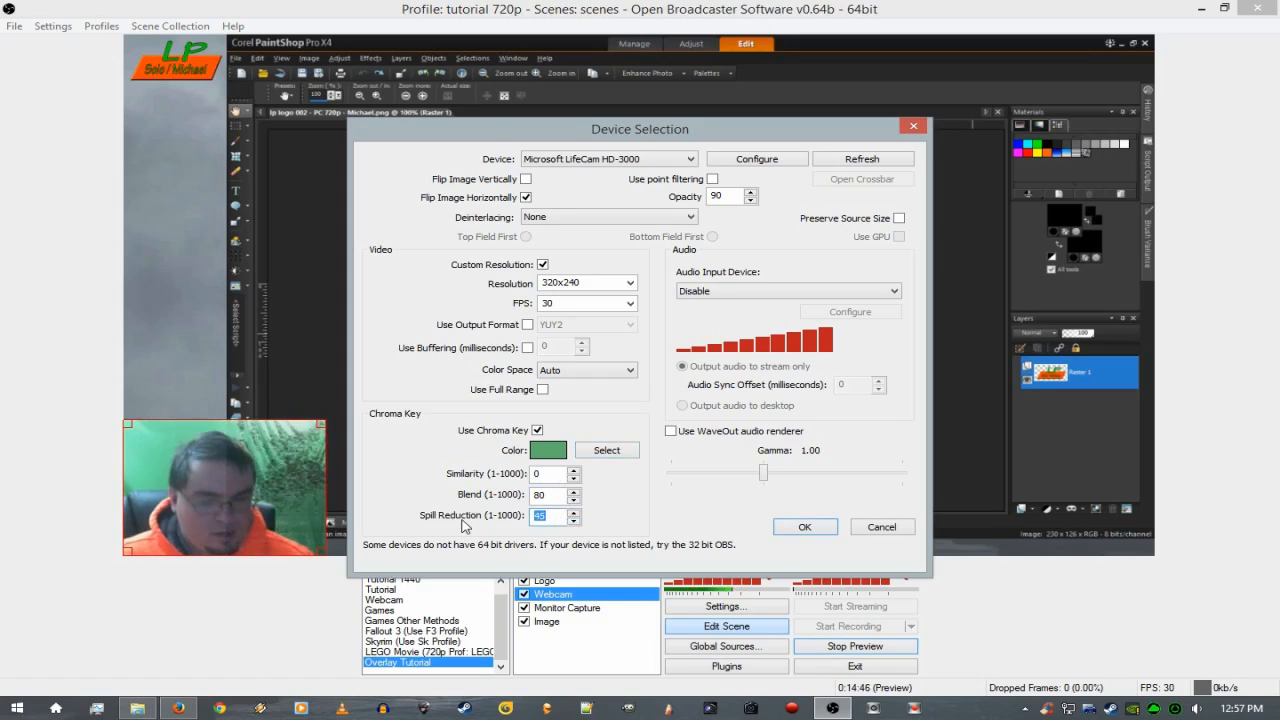
pyautogui.press('BackSpace')
pyautogui.press('BackSpace')
pyautogui.write('500')
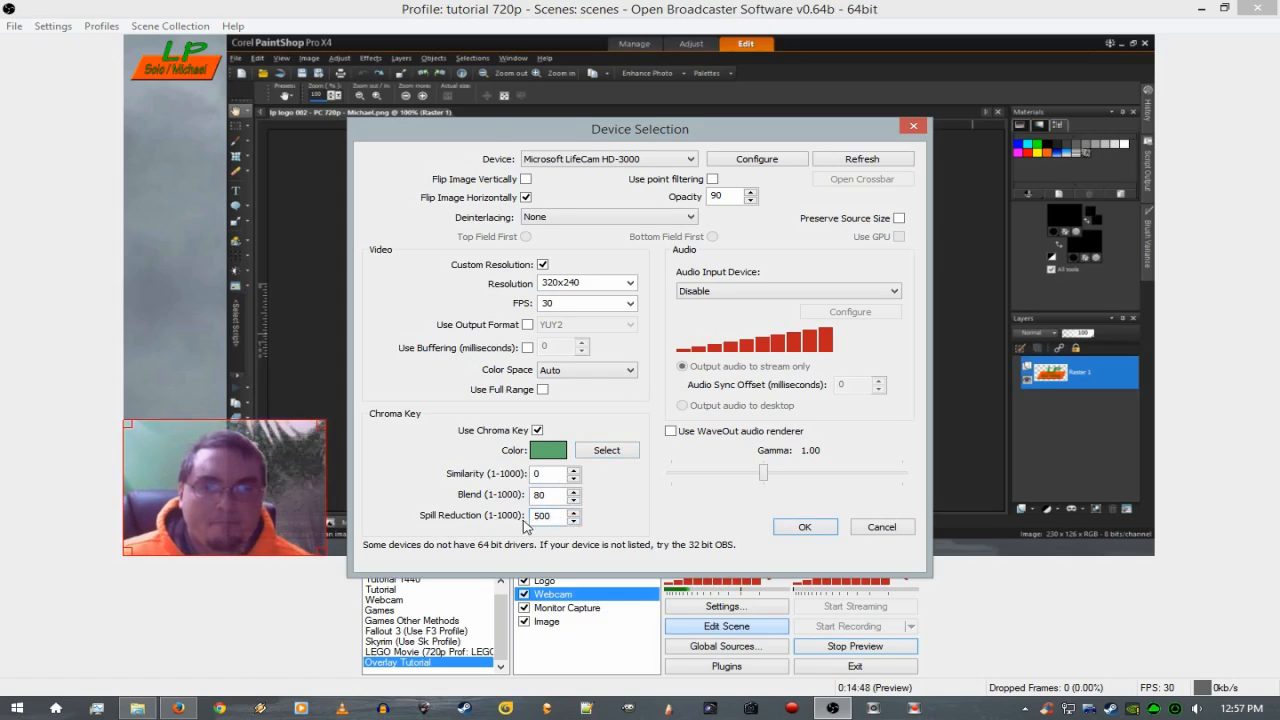
pyautogui.moveTo(560, 514); pyautogui.dragTo(414, 516)
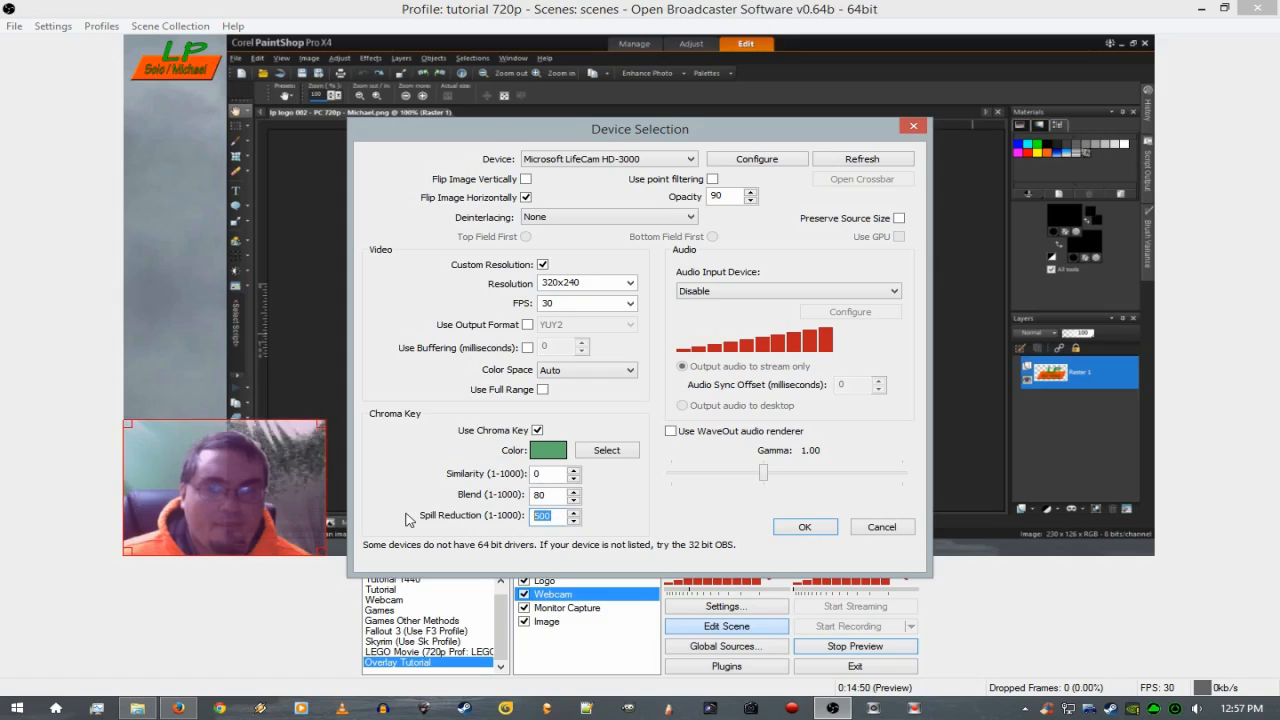
pyautogui.write('1000')
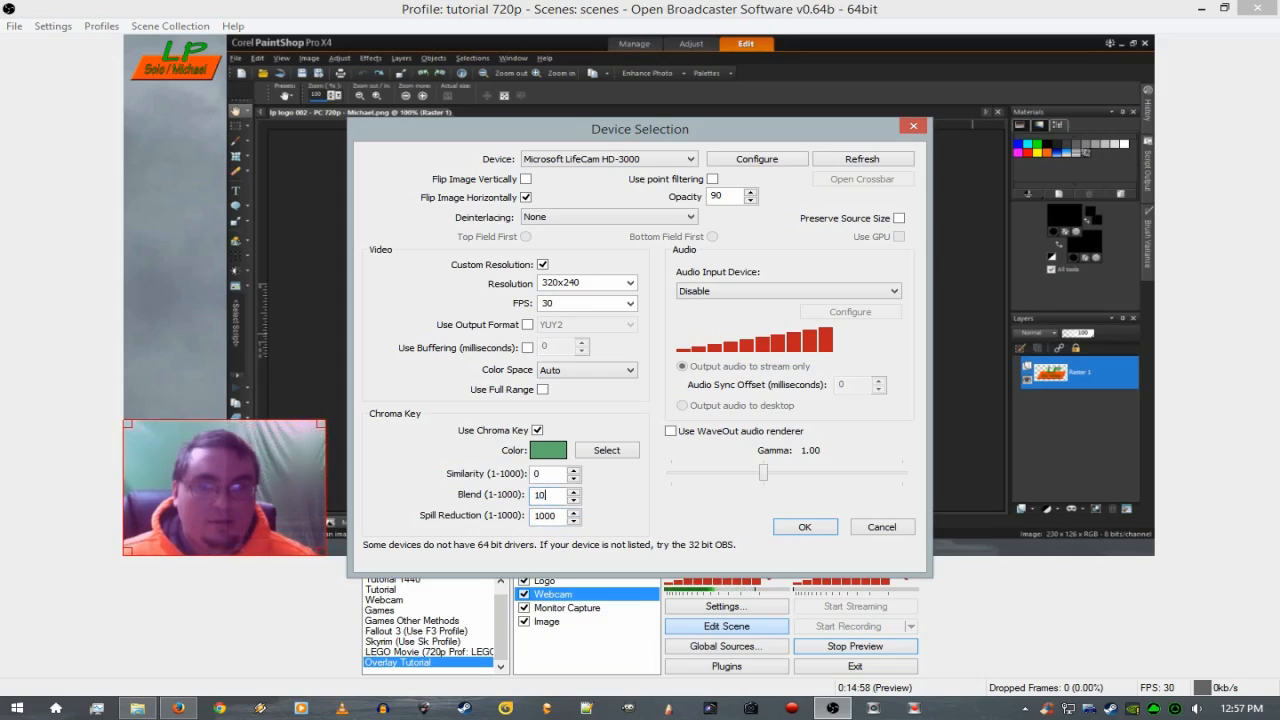
# Try chroma key blend values of 1000, 500, 100 and 200 and a similarity of 500, returning the similarity to 0.
pyautogui.write('1000')
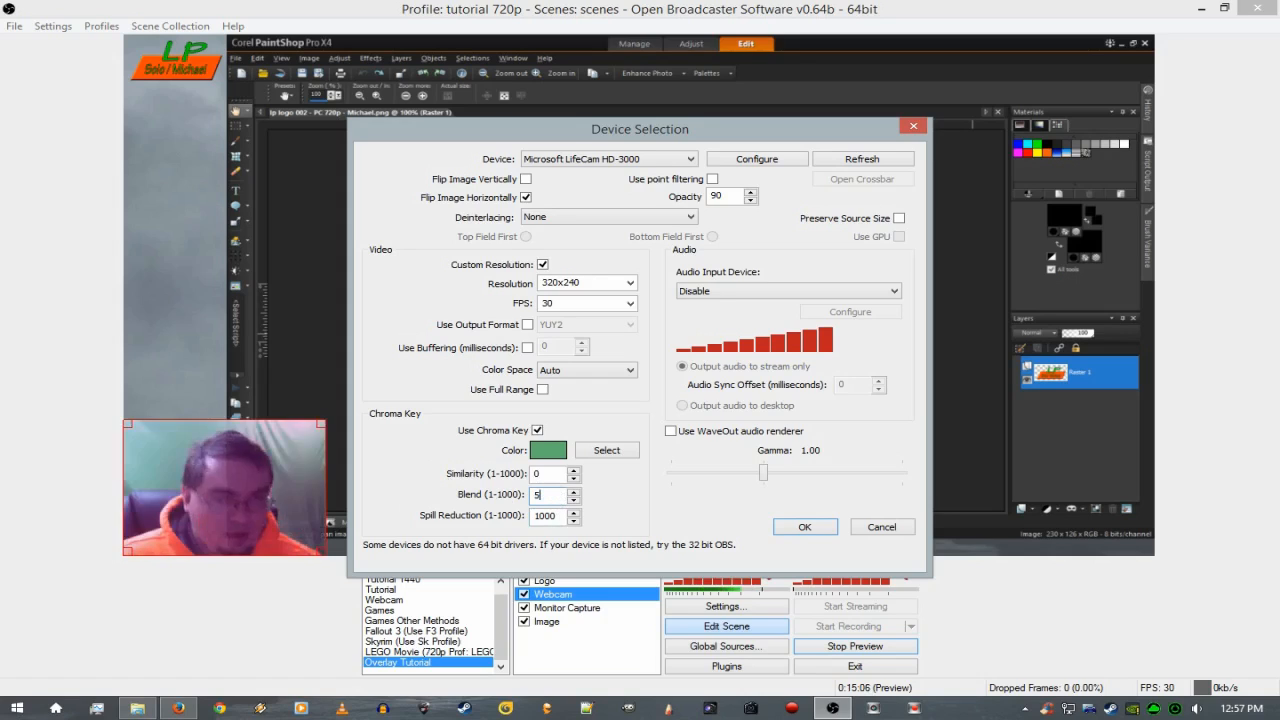
pyautogui.write('500')
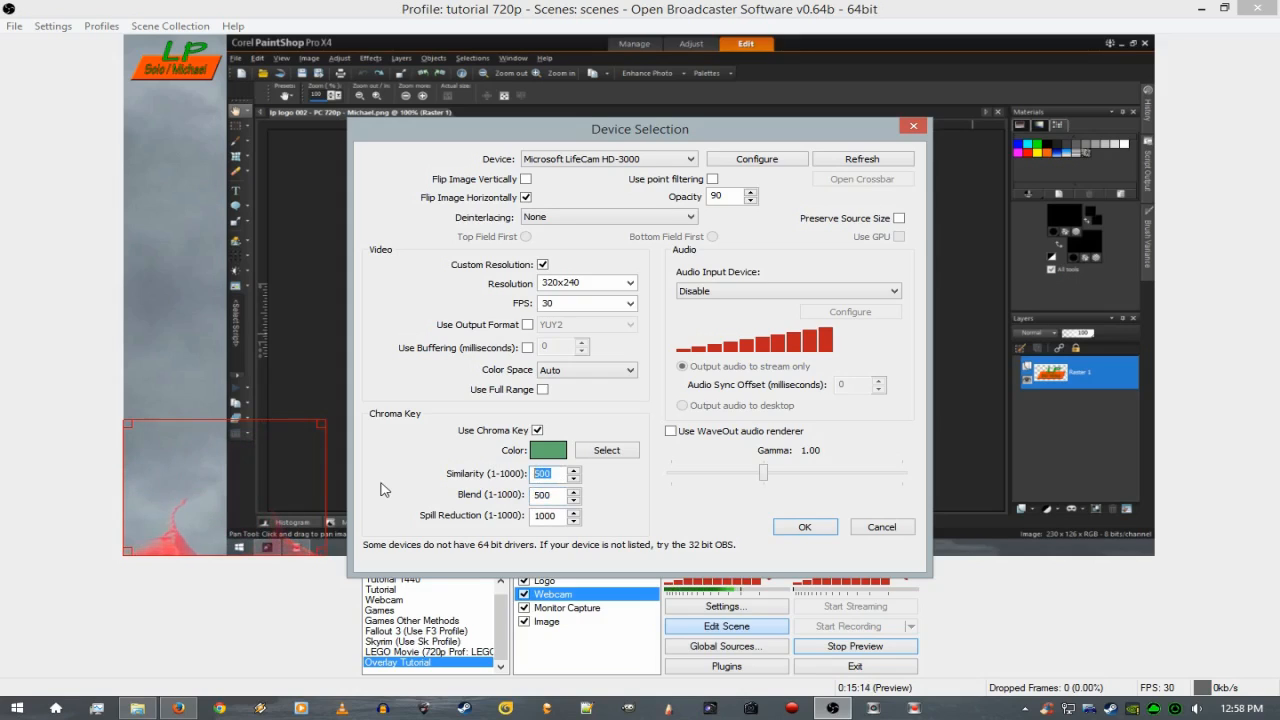
pyautogui.write('0')
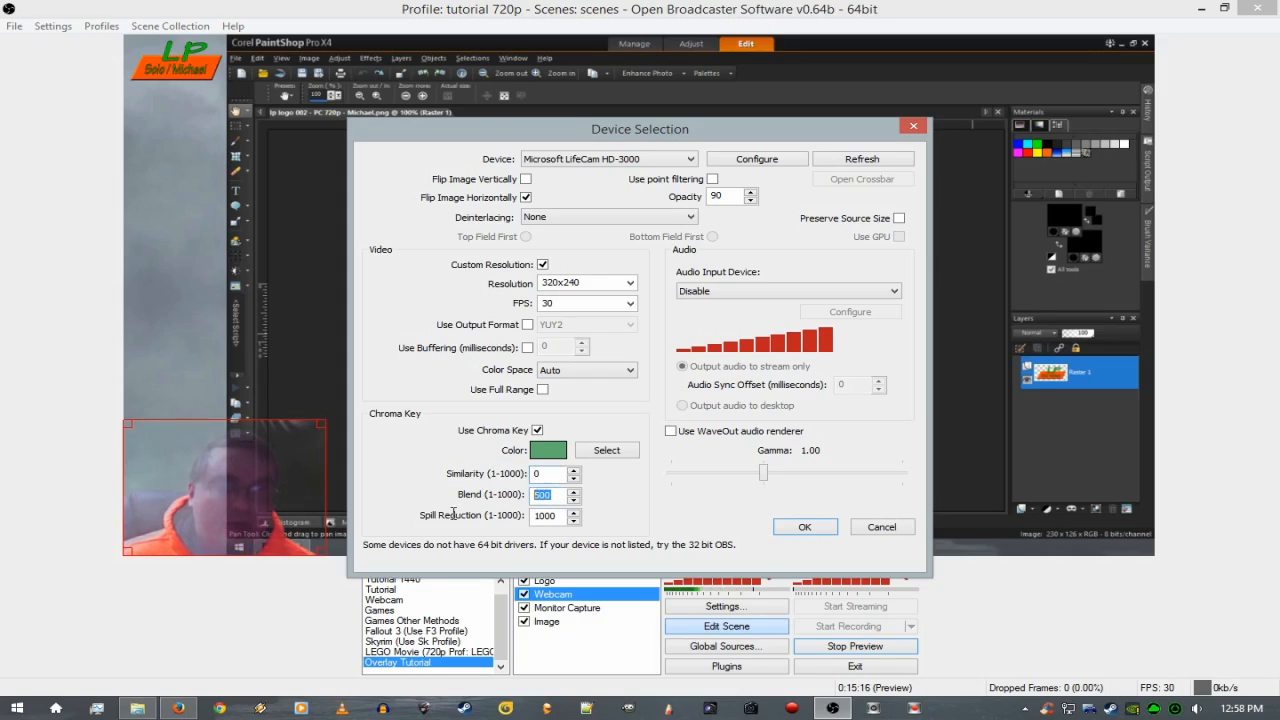
pyautogui.write('10')
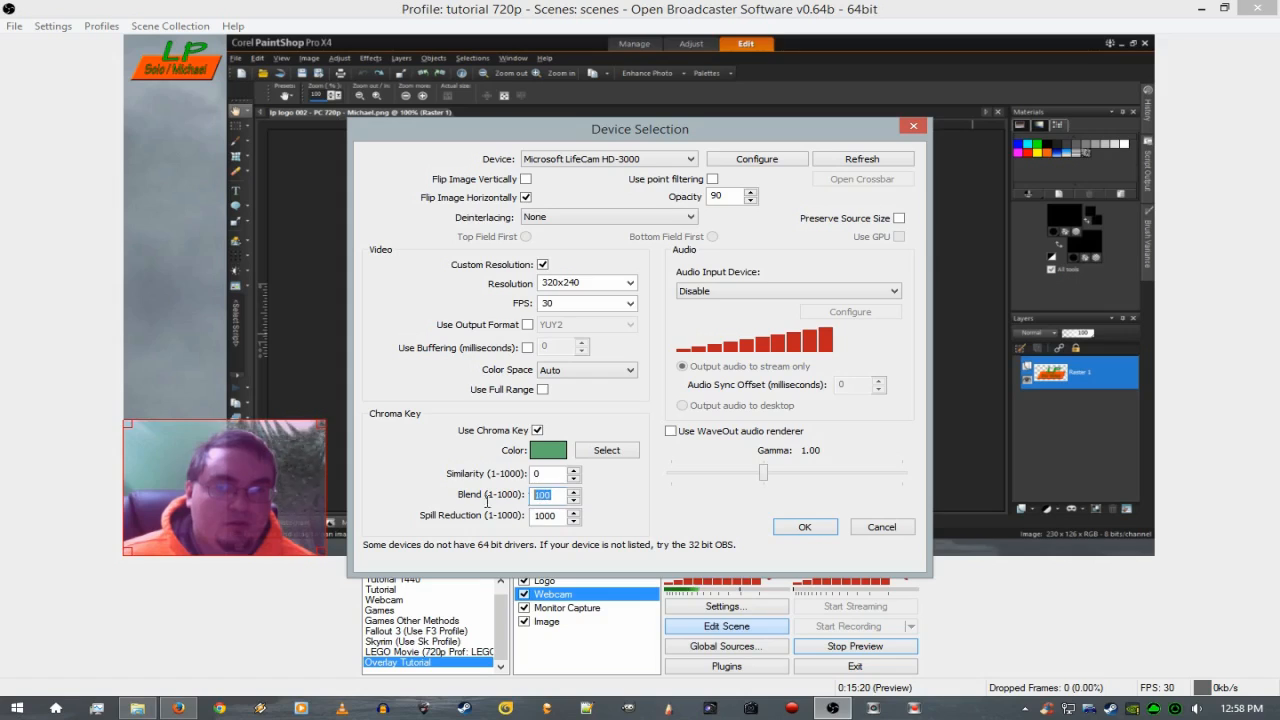
pyautogui.write('0')
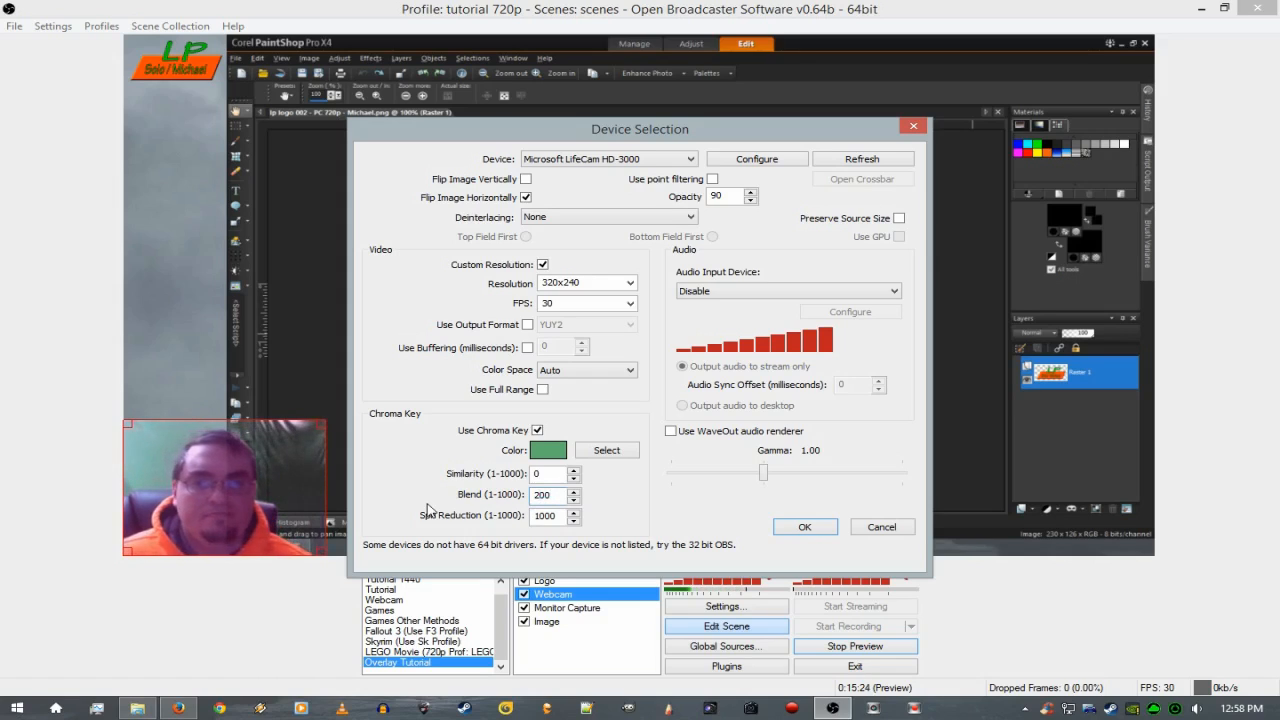
# Set the chroma key blend to 300 and the spill reduction to 1000, and apply the webcam settings.
pyautogui.moveTo(567, 518); pyautogui.dragTo(398, 536)
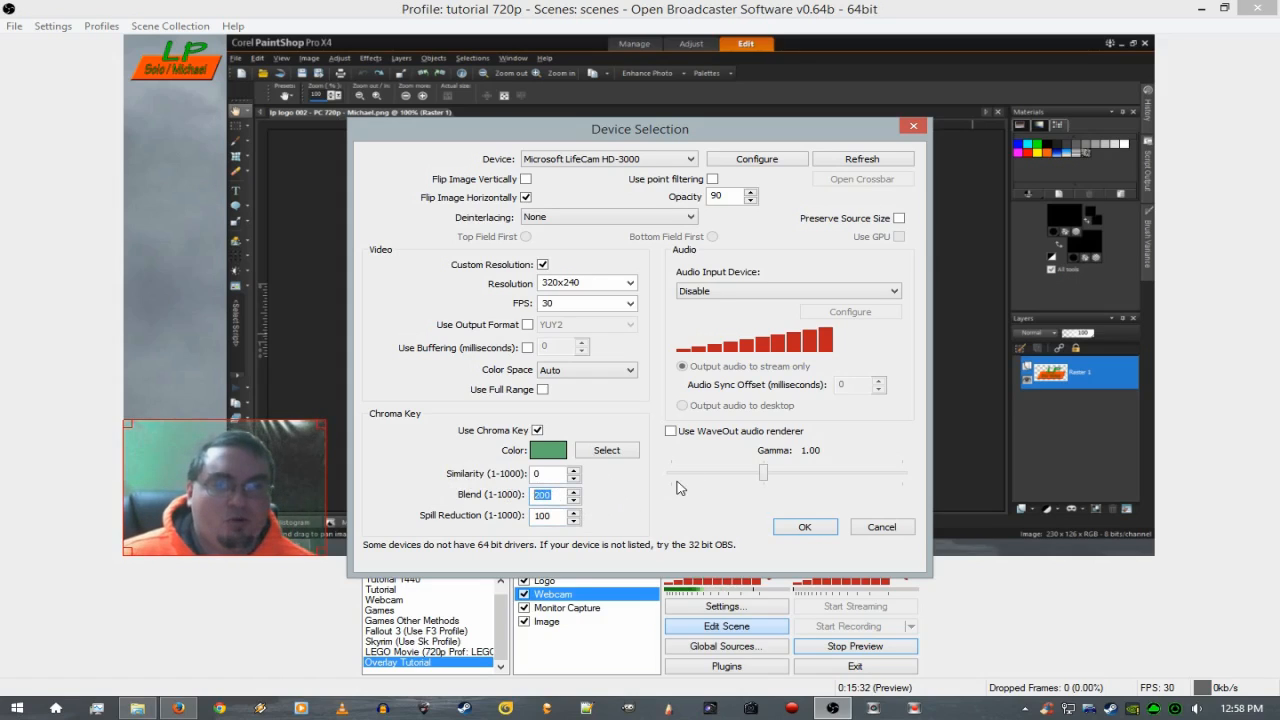
pyautogui.write('300')
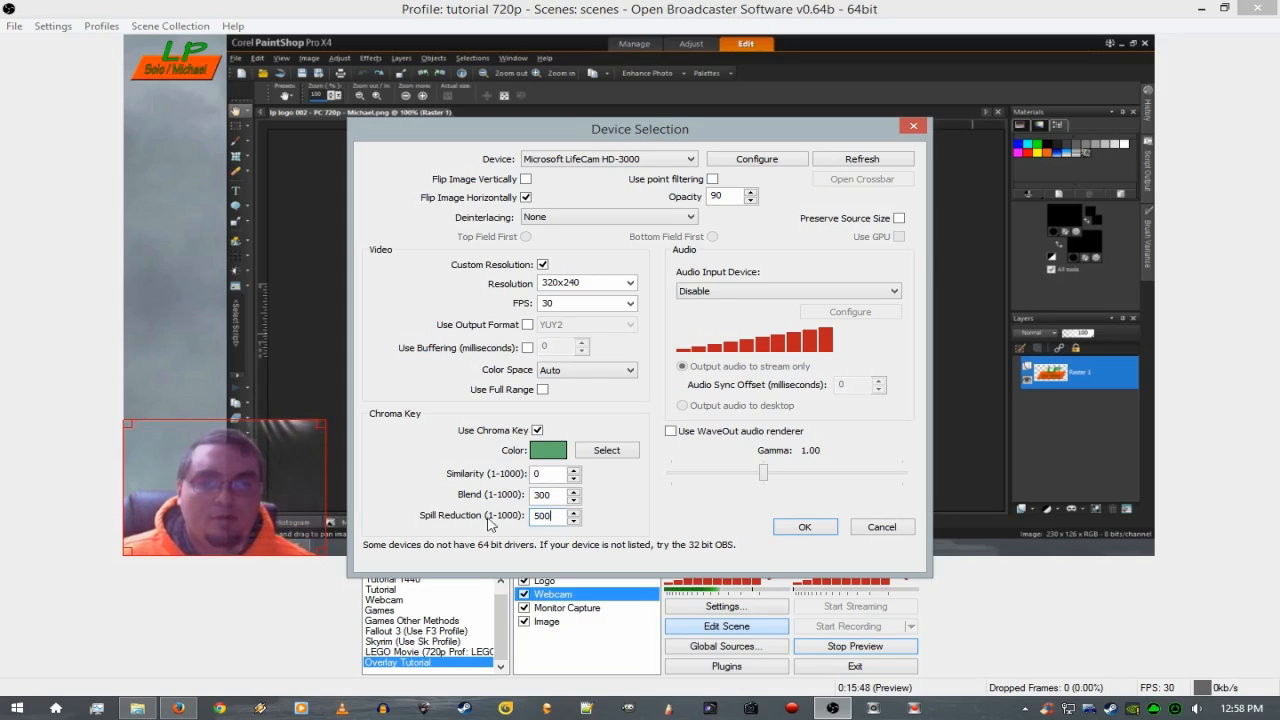
pyautogui.moveTo(556, 518); pyautogui.dragTo(370, 527)
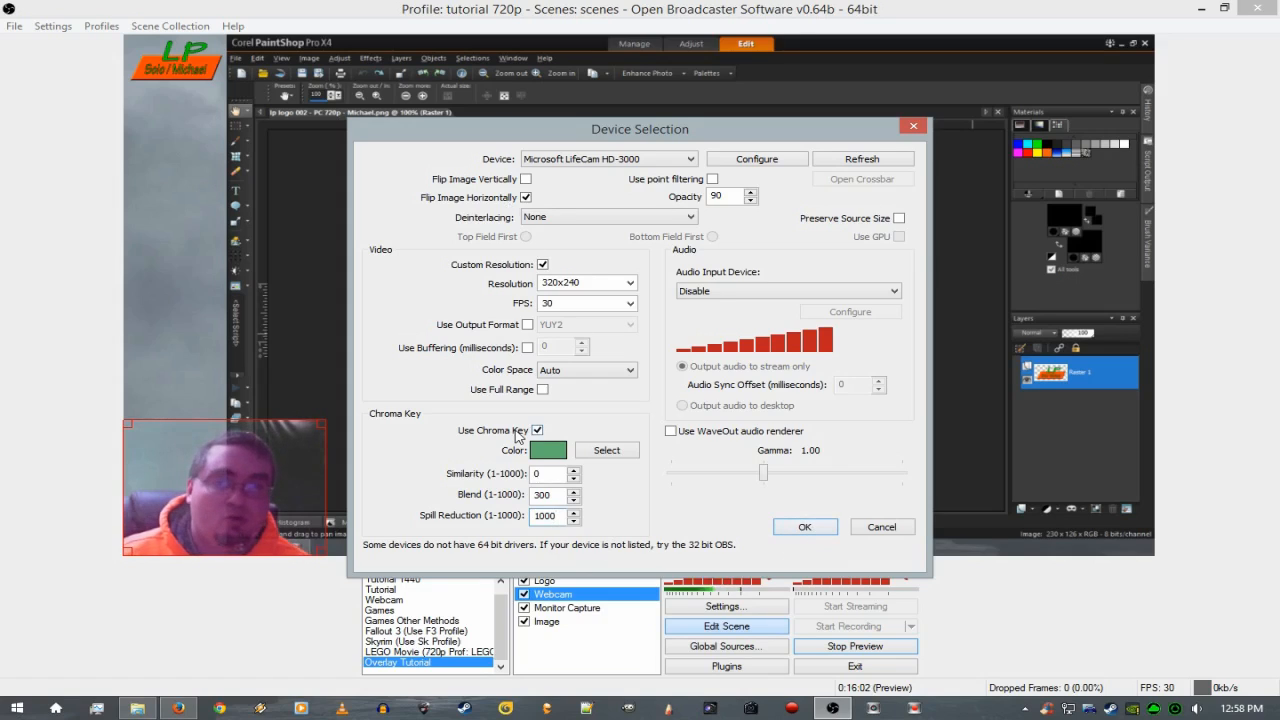
pyautogui.click(810, 531)
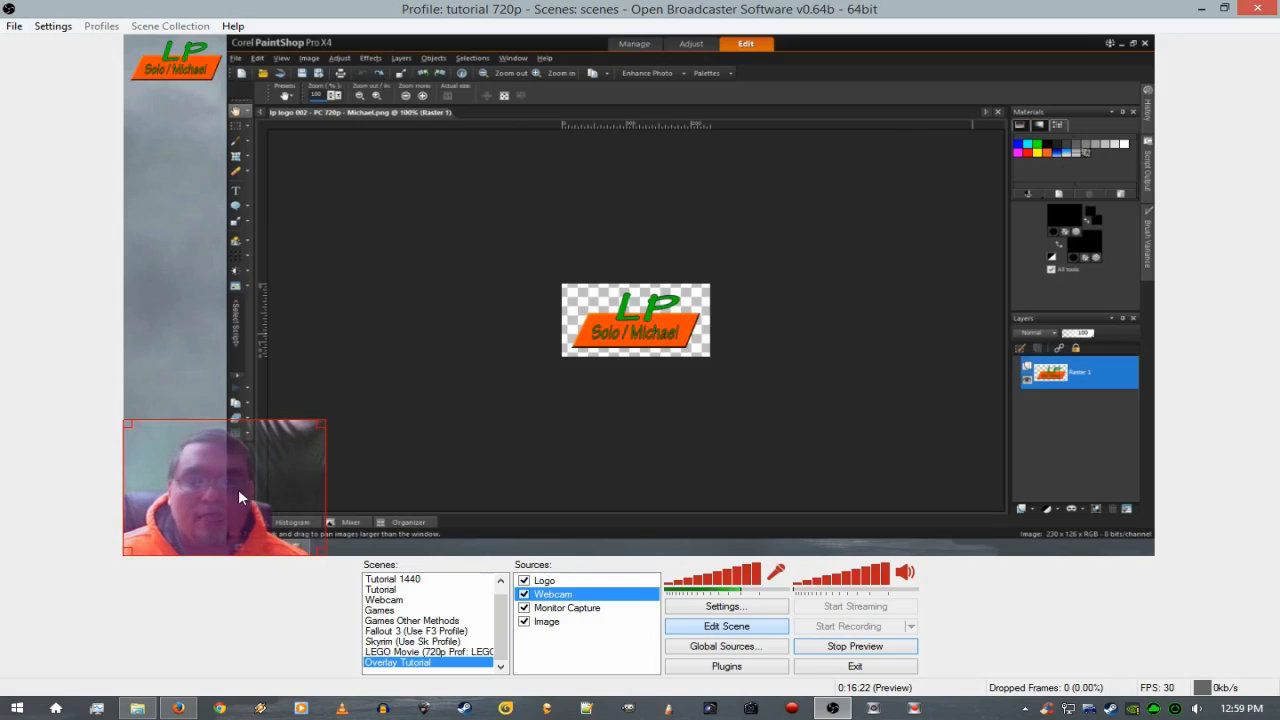
# Move the Logo source to the scene's lower-left corner and the Webcam source to its lower-right corner.
pyautogui.moveTo(240, 490); pyautogui.dragTo(483, 191)
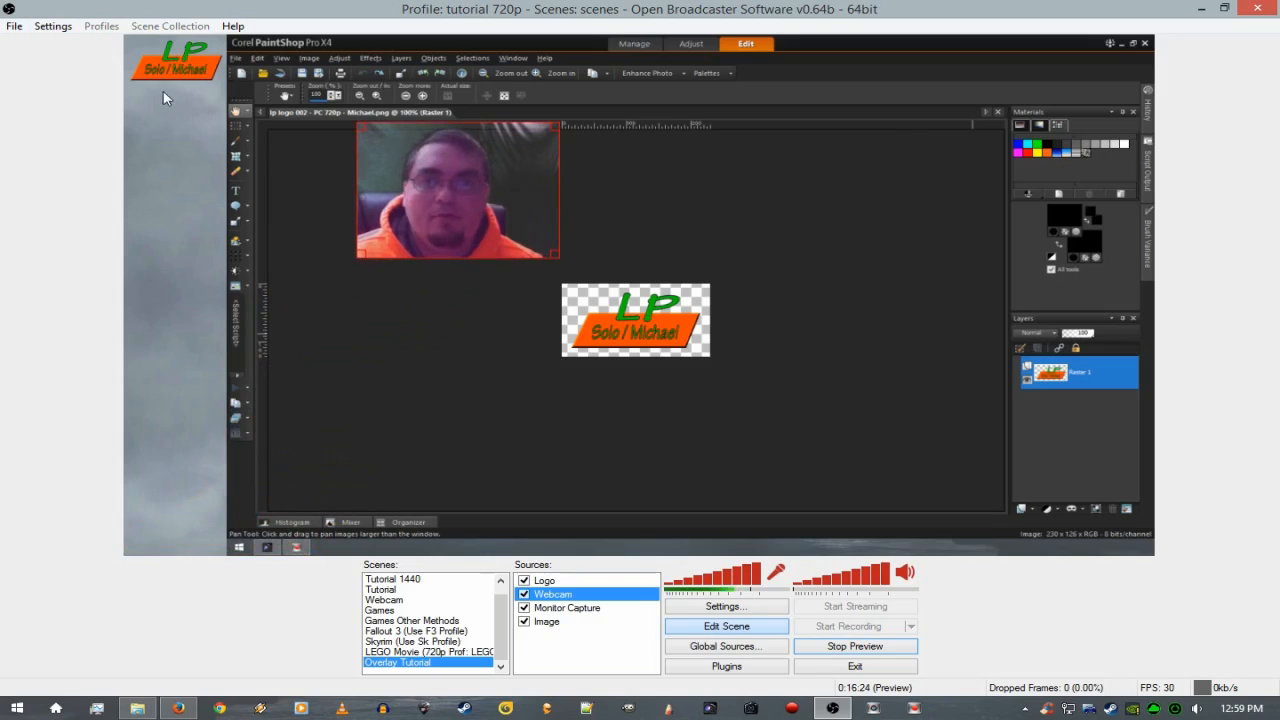
pyautogui.moveTo(177, 72); pyautogui.dragTo(179, 541)
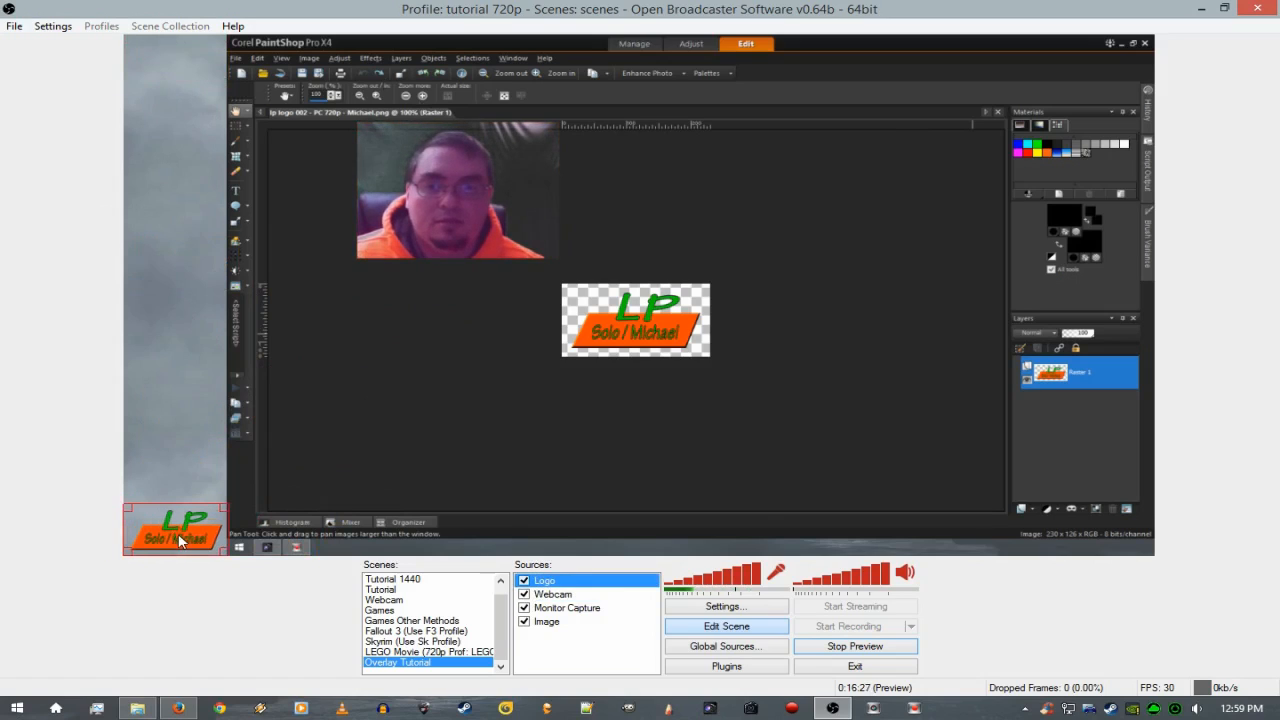
pyautogui.click(429, 210)
pyautogui.moveTo(483, 197); pyautogui.dragTo(1068, 492)
# Turn off horizontal image flipping and chroma key for the Webcam source, and apply the settings.
pyautogui.rightClick(1068, 492)
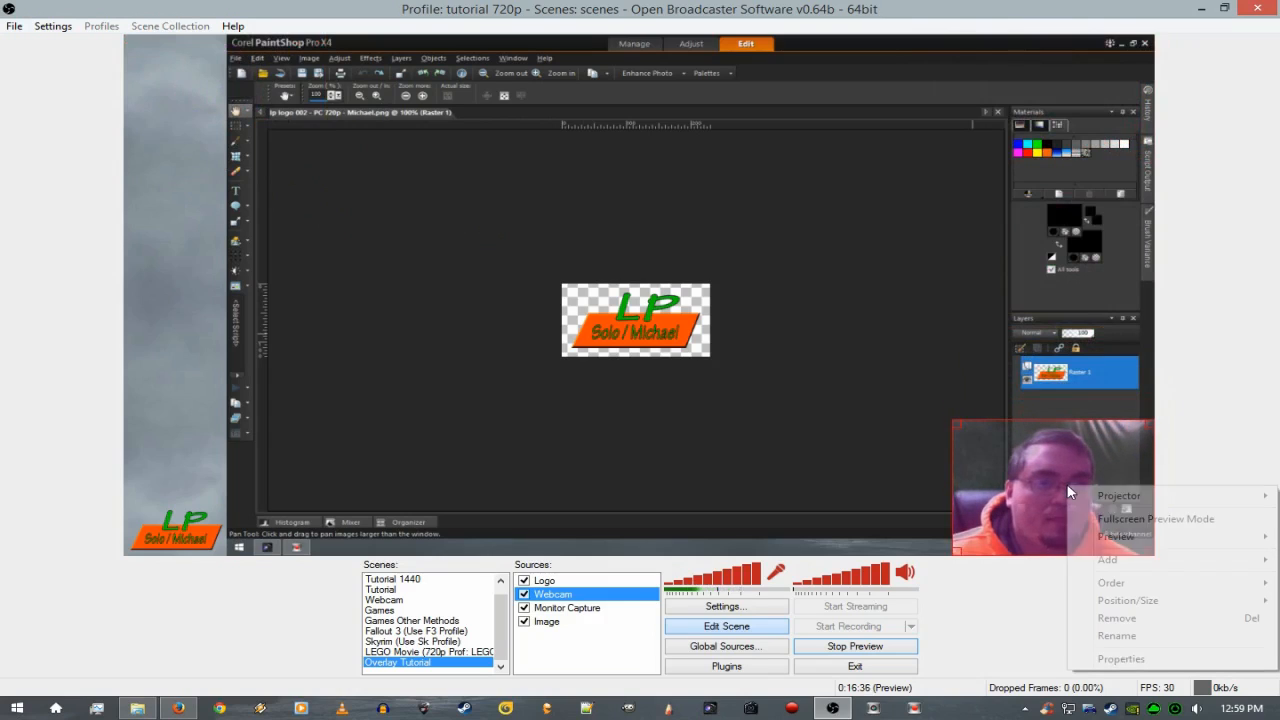
pyautogui.rightClick(558, 596)
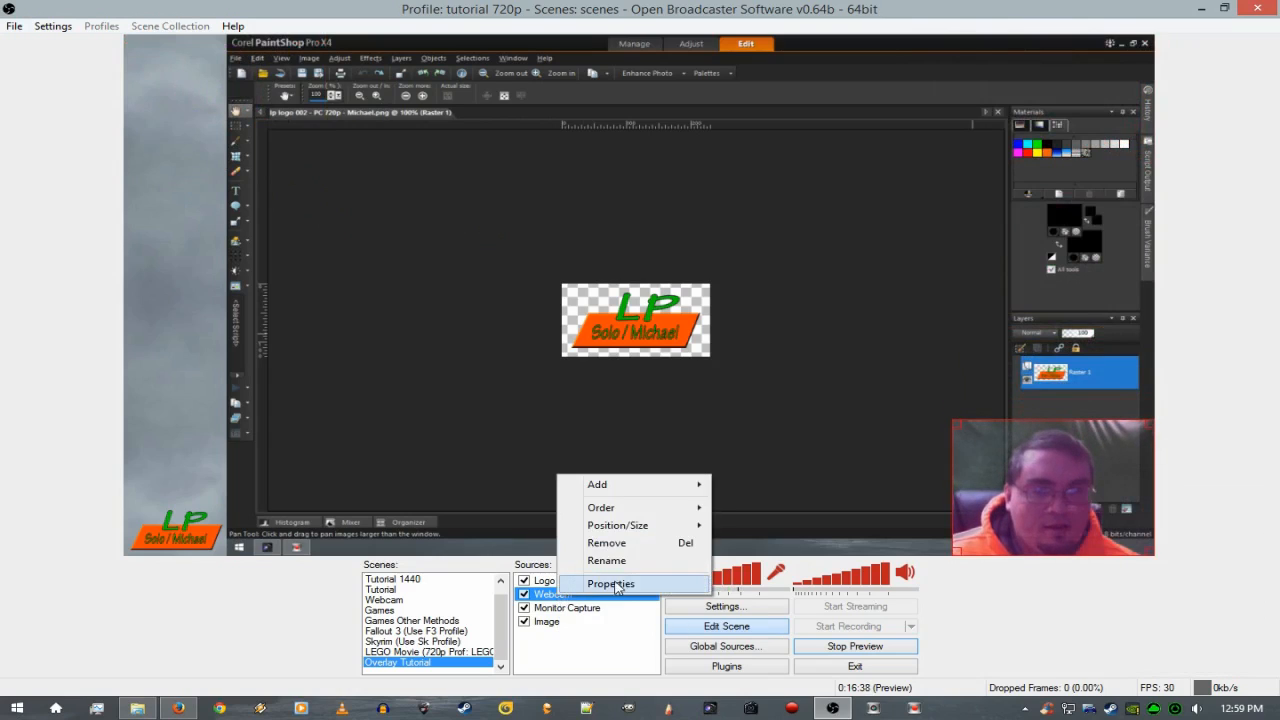
pyautogui.click(612, 584)
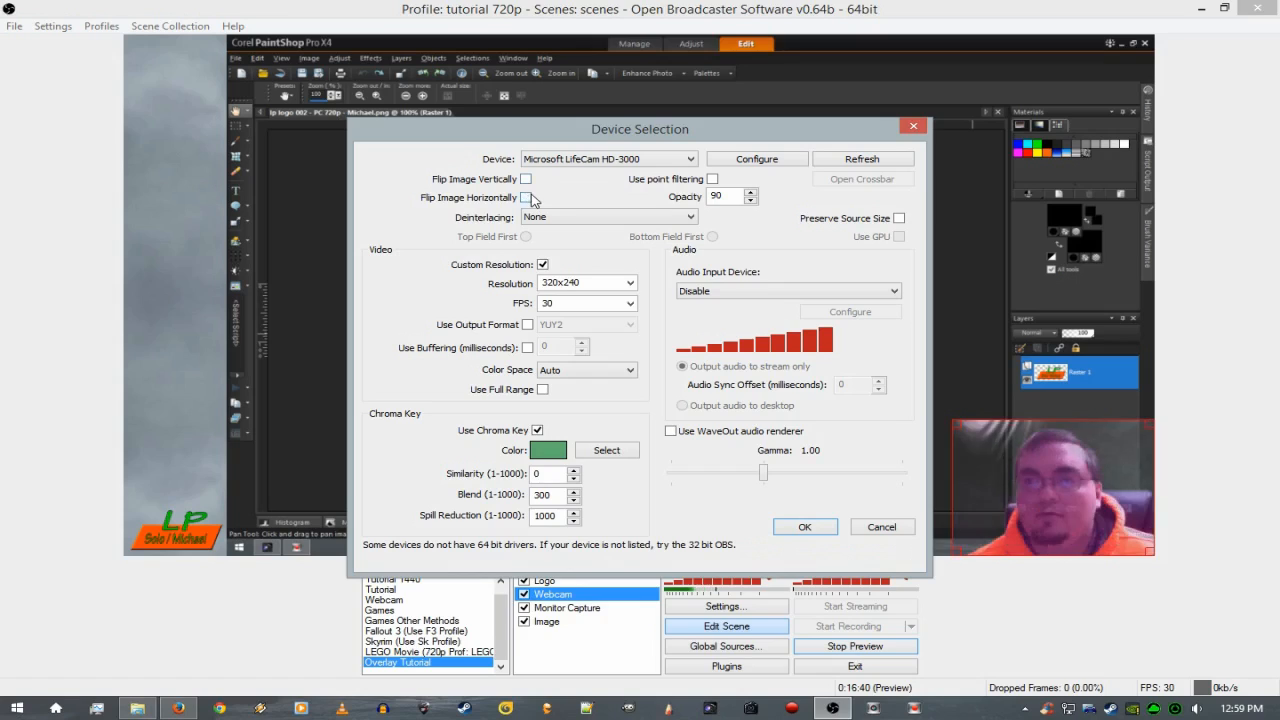
pyautogui.click(537, 430)
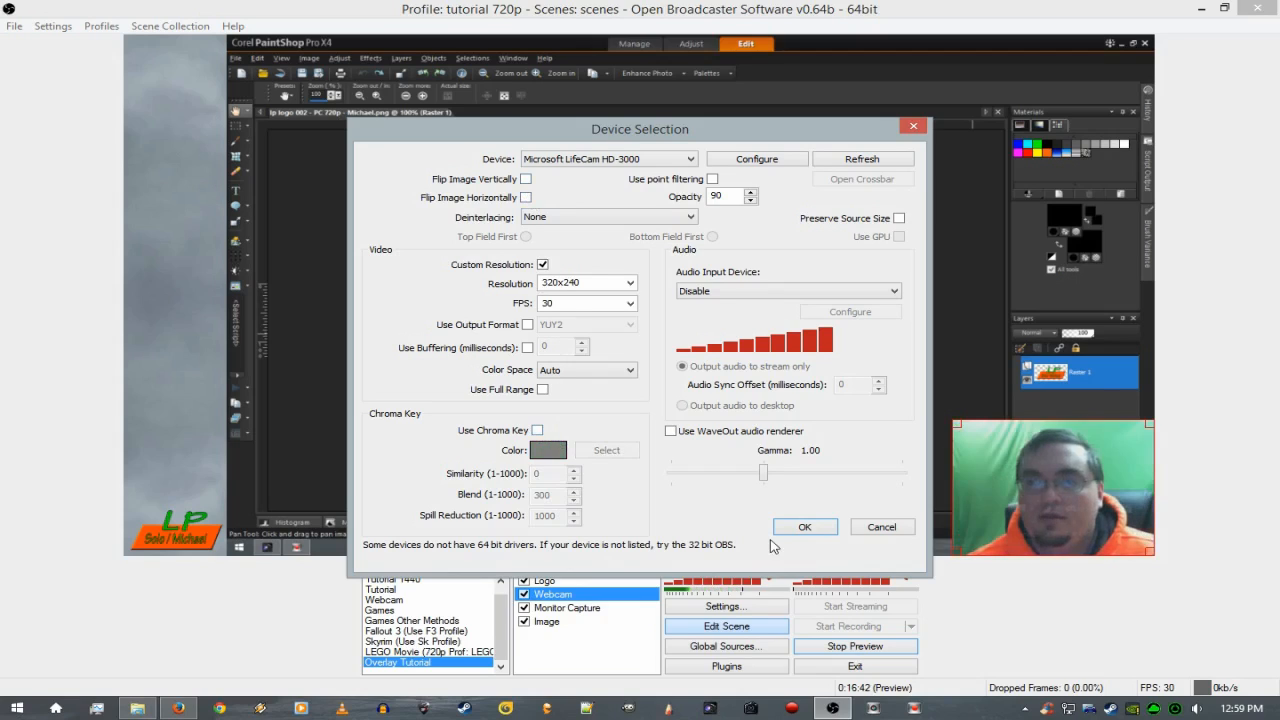
pyautogui.click(805, 529)
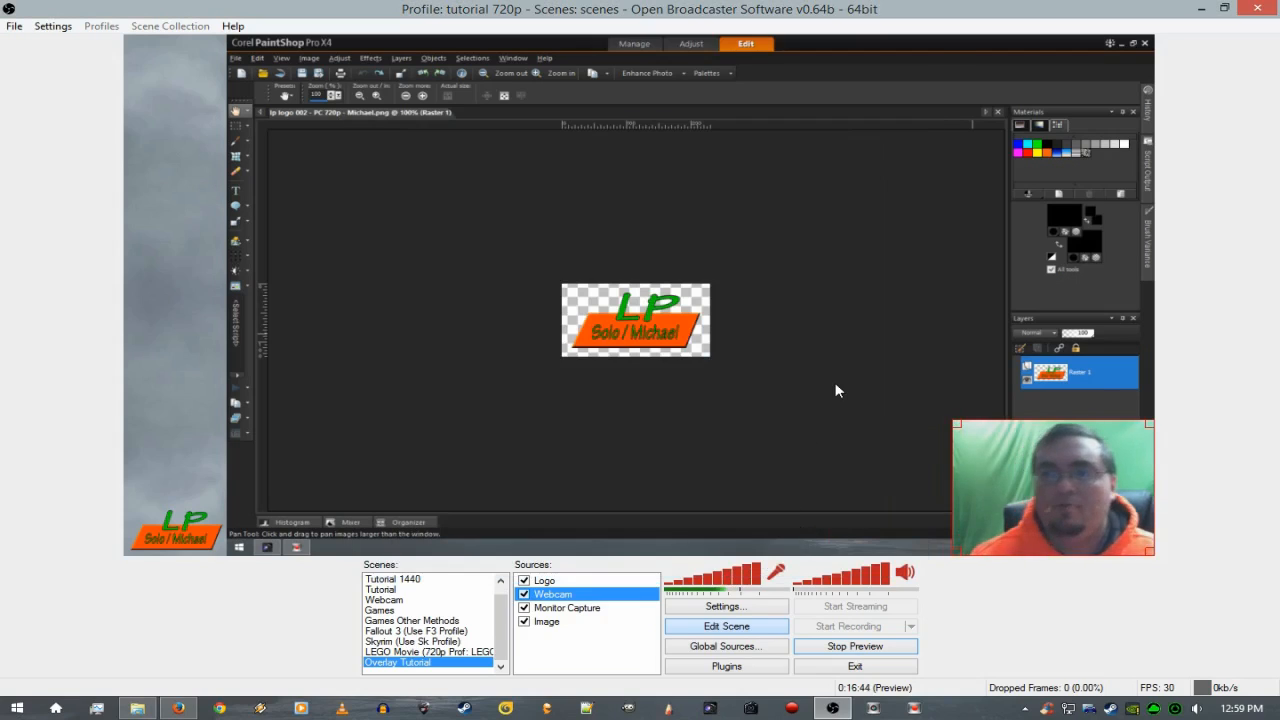